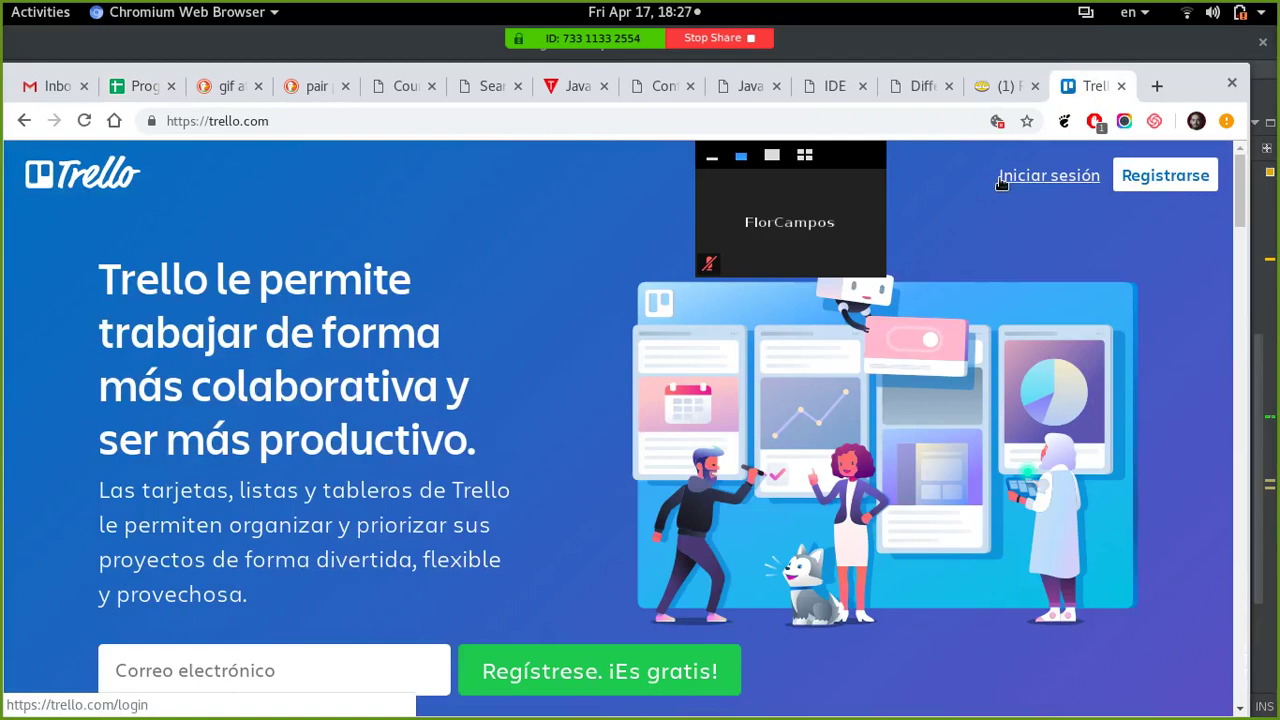
- Scroll the Spanish Trello landing page and go to the 'Iniciar sesión' sign-in page
{"action": "scroll", "coordinate": [550, 409], "scroll_direction": "down", "scroll_amount": 1}
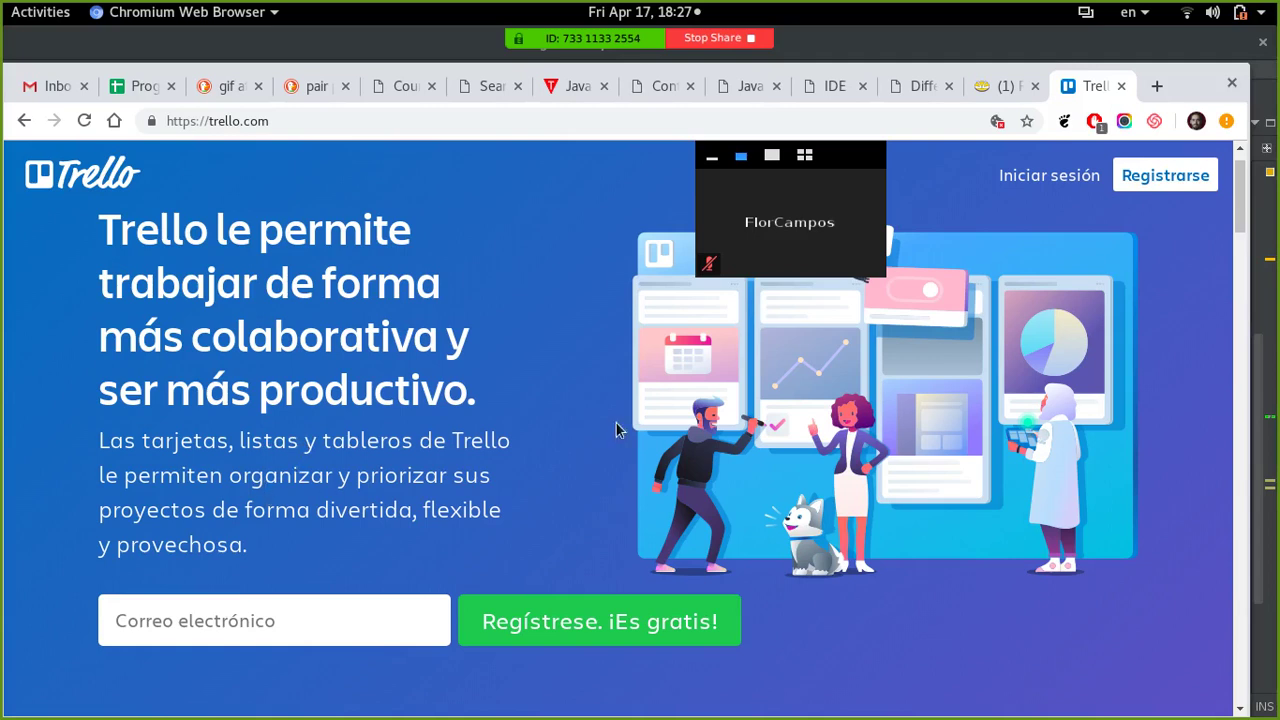
{"action": "left_click", "coordinate": [1063, 178]}
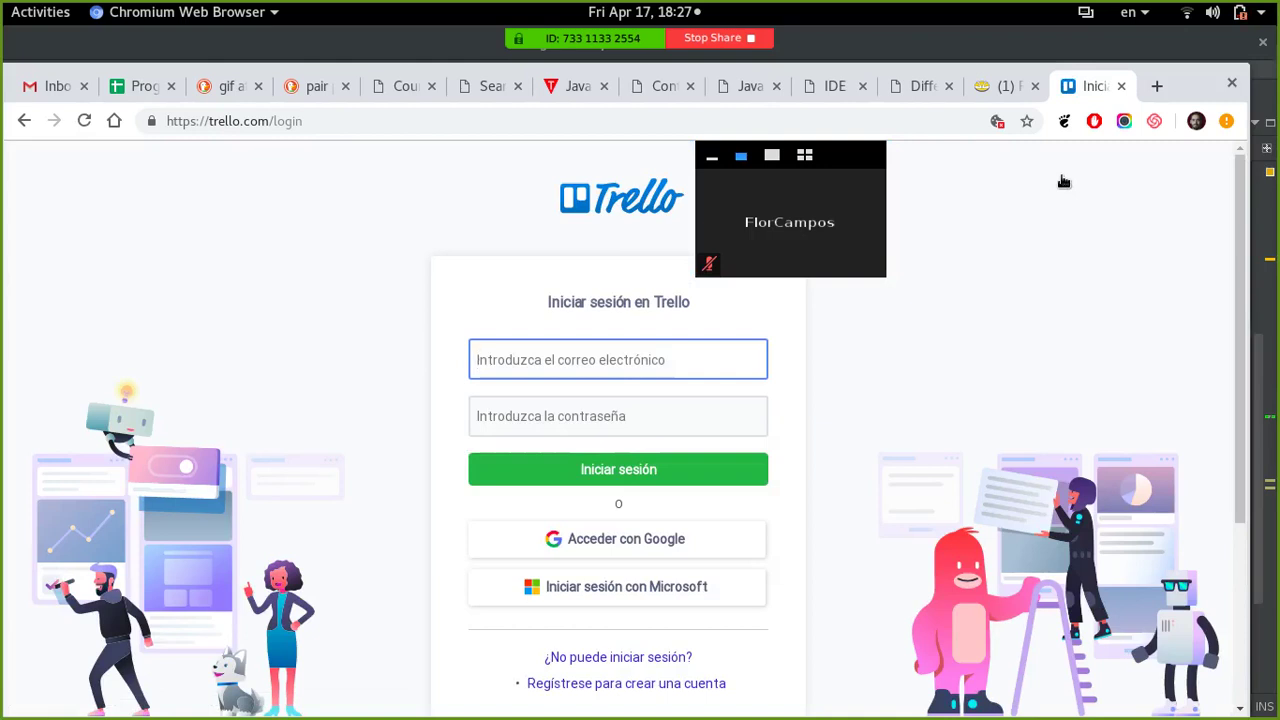
- Return from DuckDuckGo image results to the plain DuckDuckGo home page
{"action": "left_click", "coordinate": [229, 88]}
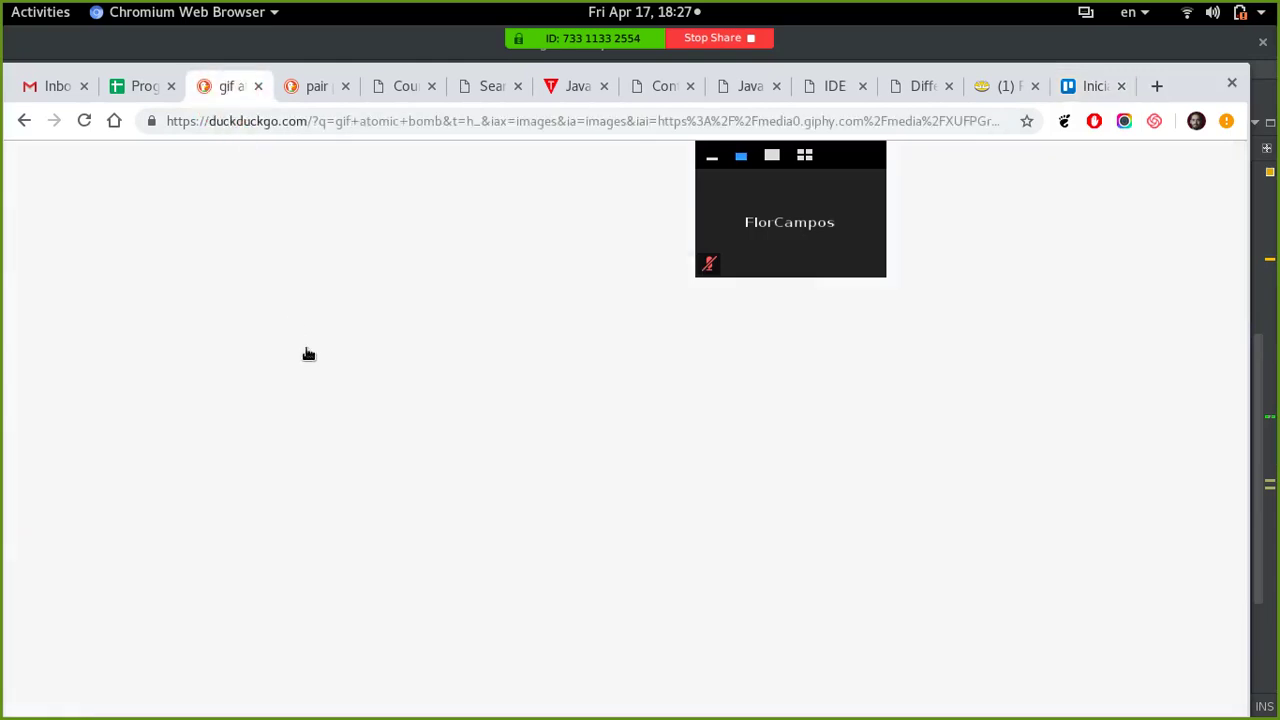
{"action": "scroll", "coordinate": [200, 240], "scroll_direction": "up", "scroll_amount": 2}
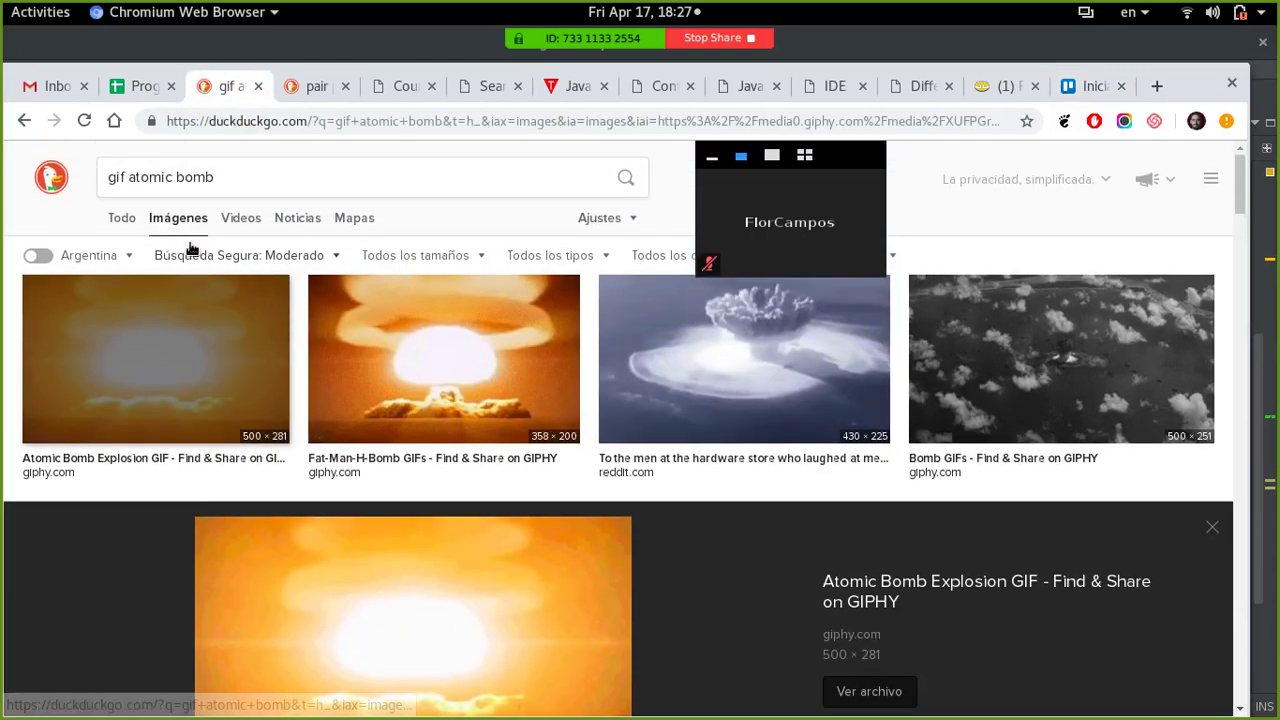
{"action": "left_click", "coordinate": [54, 177]}
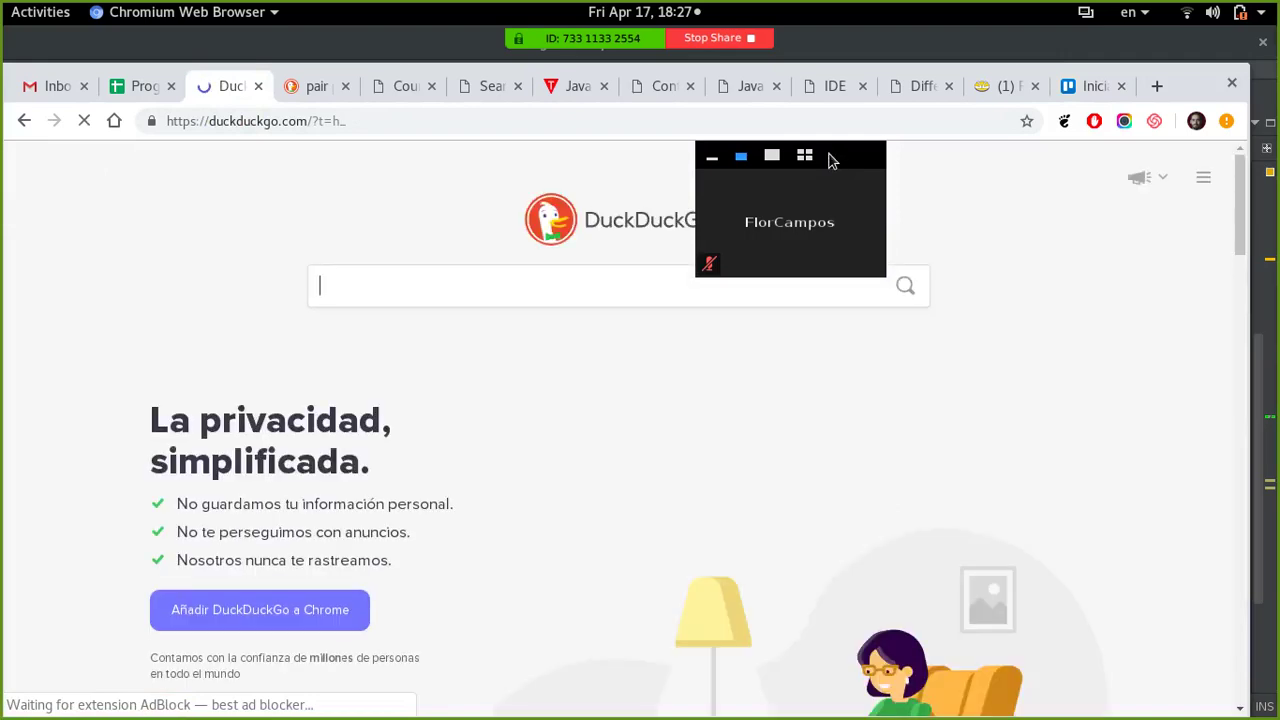
{"action": "left_click", "coordinate": [158, 414]}
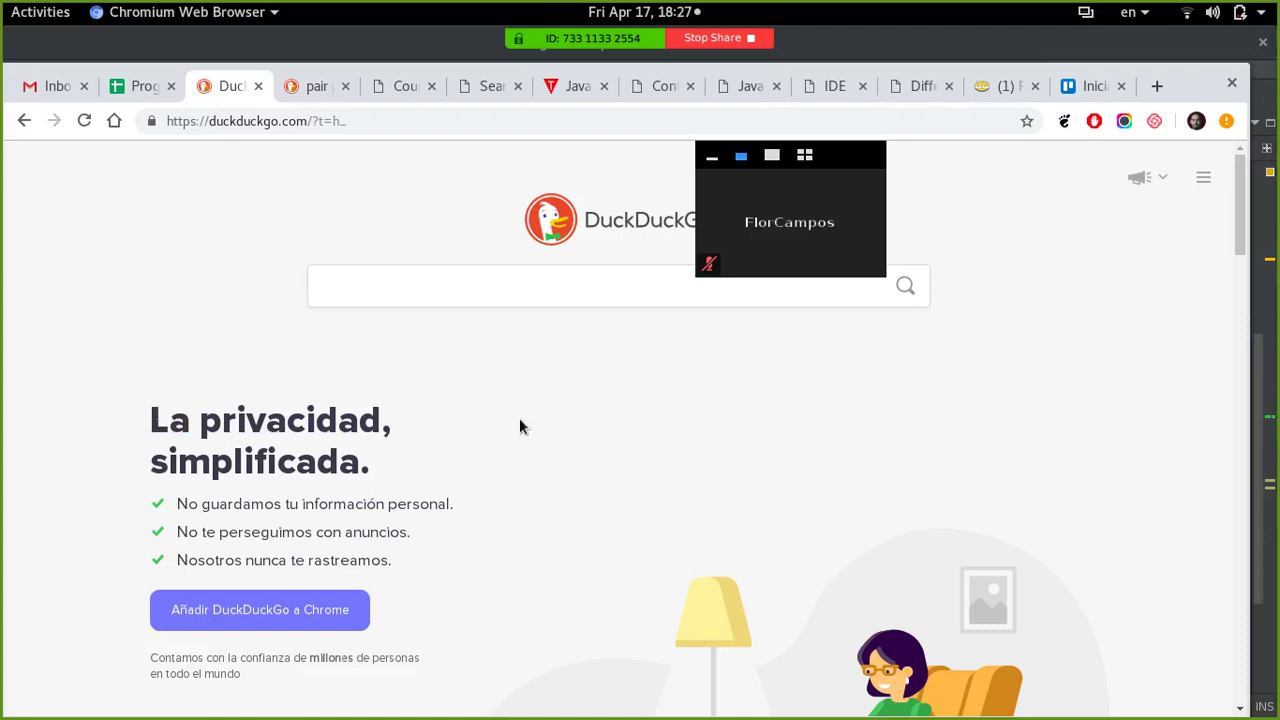
{"action": "scroll", "coordinate": [517, 420], "scroll_direction": "down", "scroll_amount": 1}
- Select the text of the three bullets on the DuckDuckGo home page
{"action": "left_click_drag", "start_coordinate": [190, 455], "coordinate": [292, 480]}
{"action": "left_click_drag", "start_coordinate": [189, 484], "coordinate": [386, 484]}
{"action": "left_click_drag", "start_coordinate": [190, 510], "coordinate": [366, 522]}
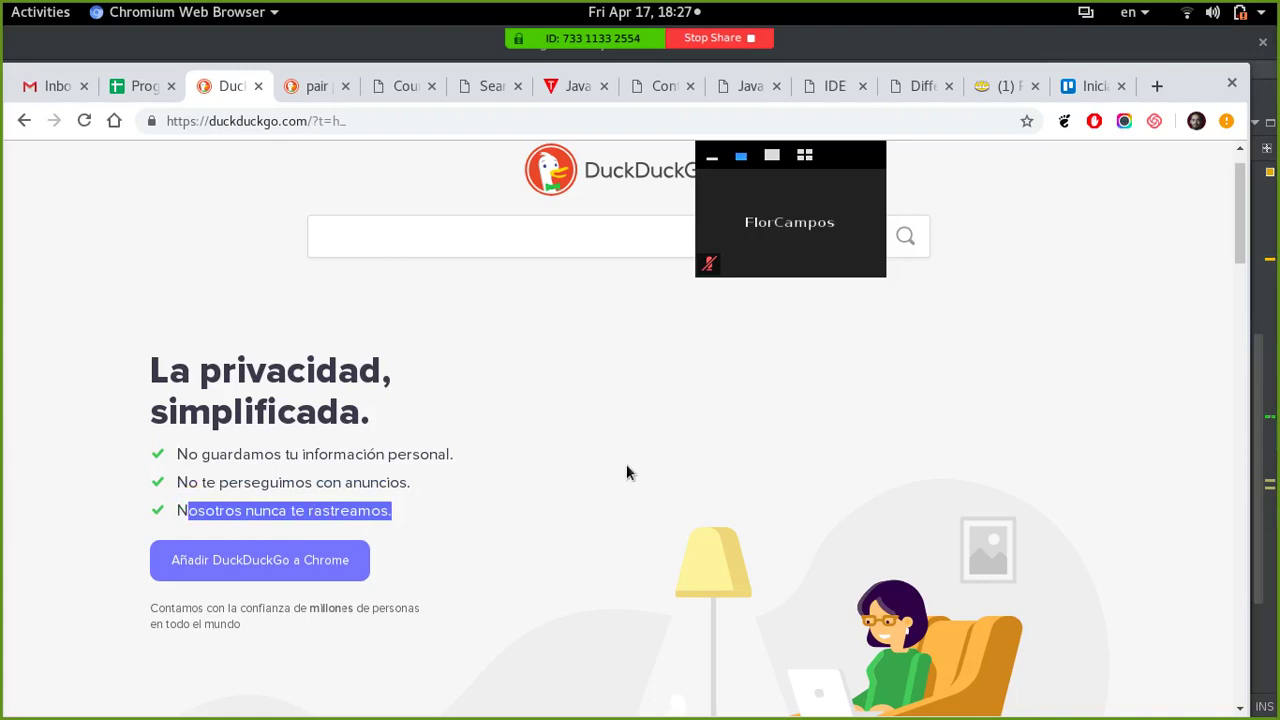
{"action": "scroll", "coordinate": [626, 469], "scroll_direction": "down", "scroll_amount": 2}
{"action": "scroll", "coordinate": [500, 550], "scroll_direction": "up", "scroll_amount": 1}
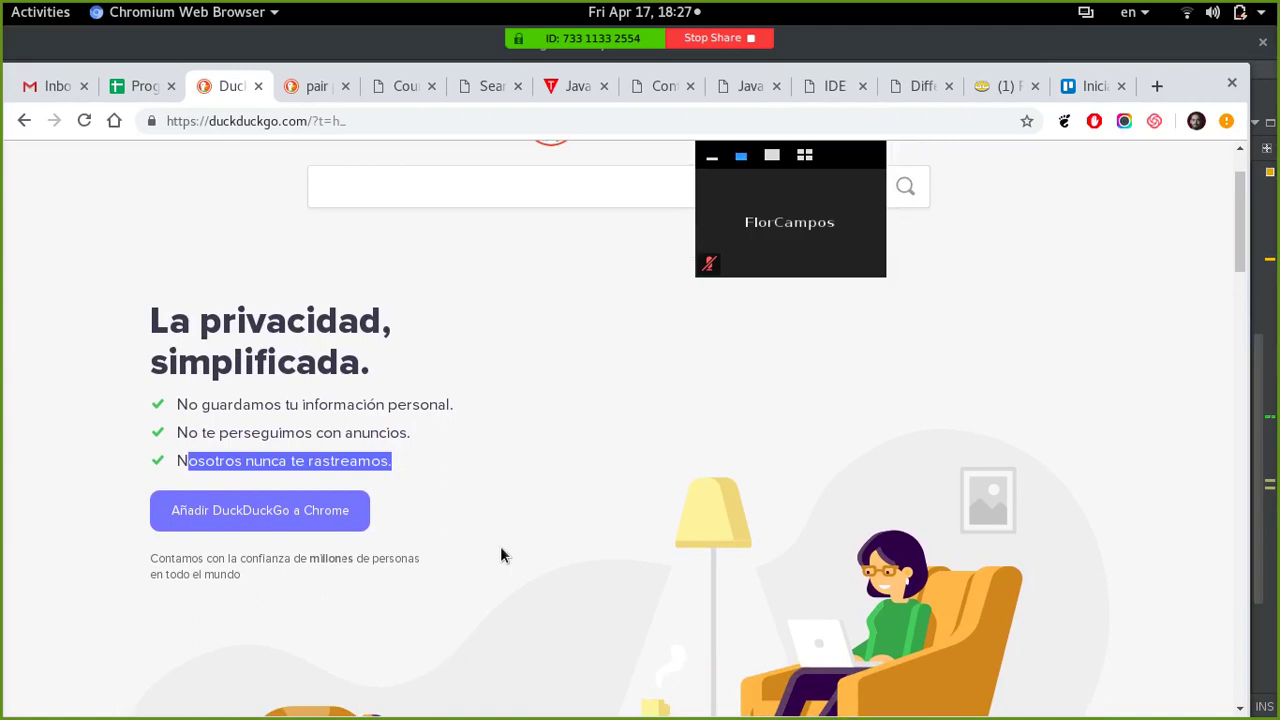
{"action": "scroll", "coordinate": [501, 549], "scroll_direction": "up", "scroll_amount": 2}
- Copy the DuckDuckGo home page's web address from the address bar
{"action": "left_click", "coordinate": [263, 128]}
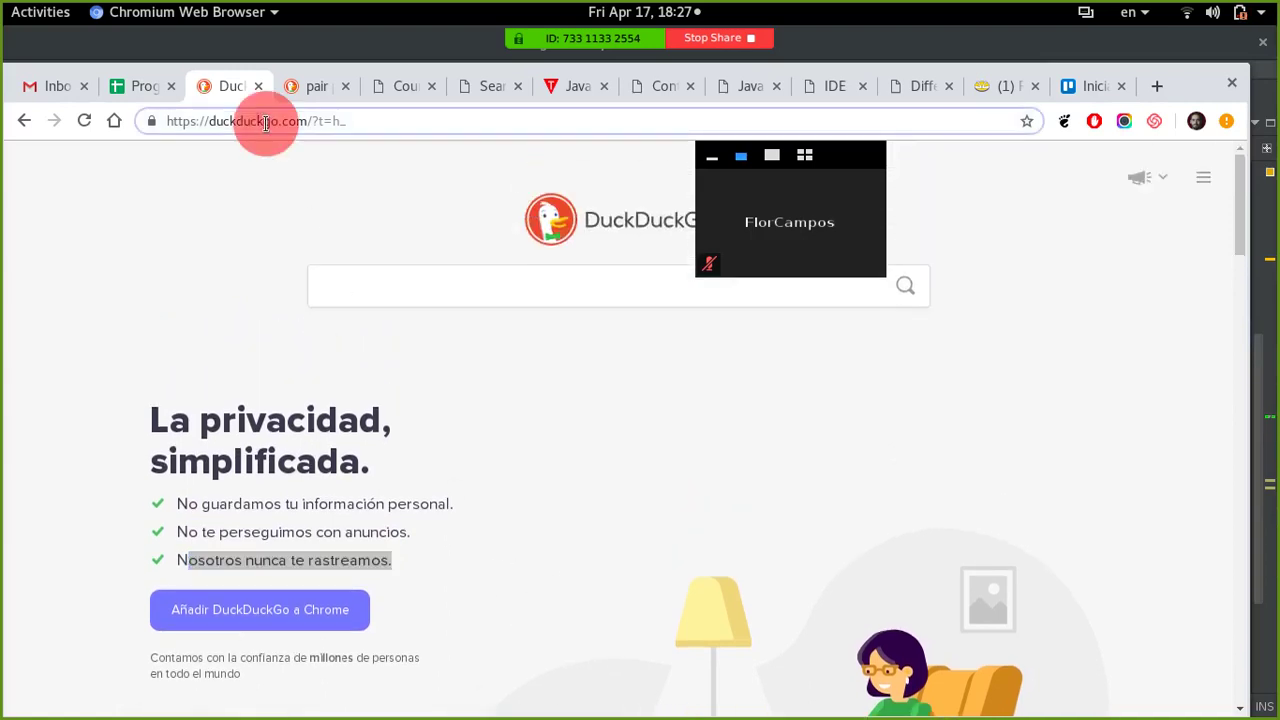
{"action": "right_click", "coordinate": [272, 126]}
{"action": "left_click", "coordinate": [303, 200]}
{"action": "left_click", "coordinate": [118, 88]}
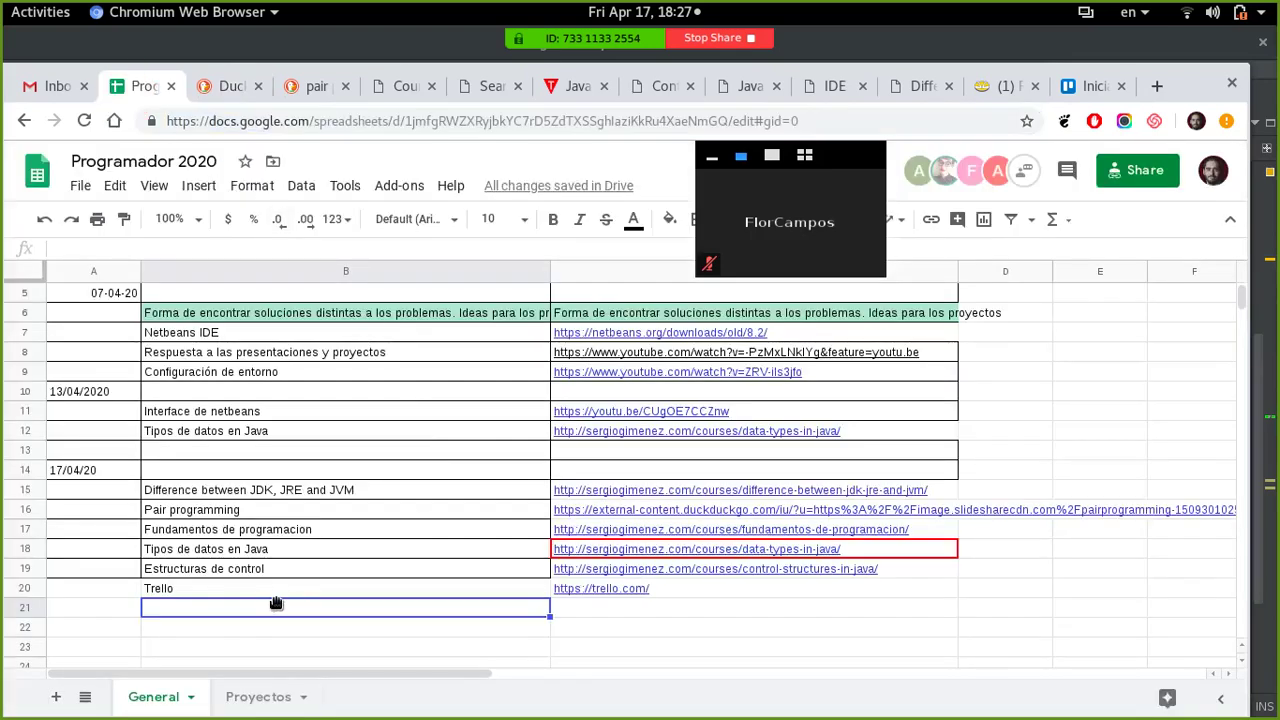
{"action": "type", "text": "BU"}
{"action": "key", "text": "BackSpace"}
{"action": "type", "text": "u"}
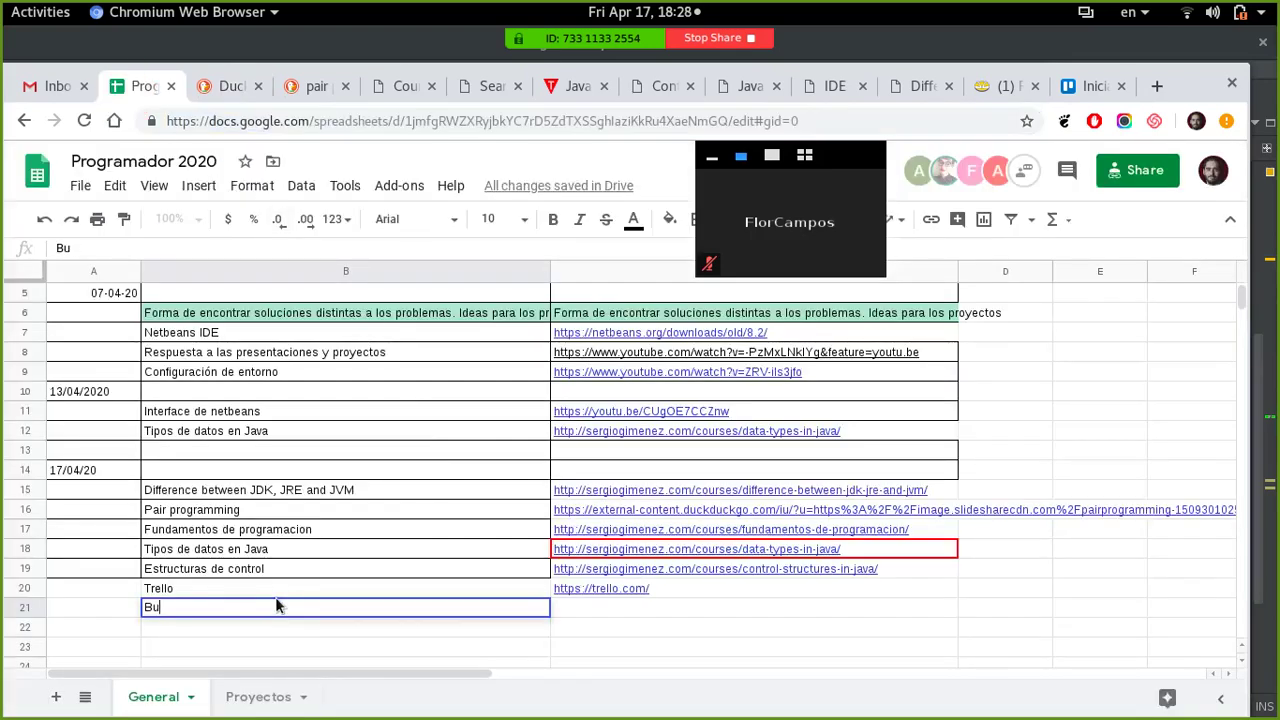
{"action": "type", "text": "scador"}
{"action": "key", "text": "Tab"}
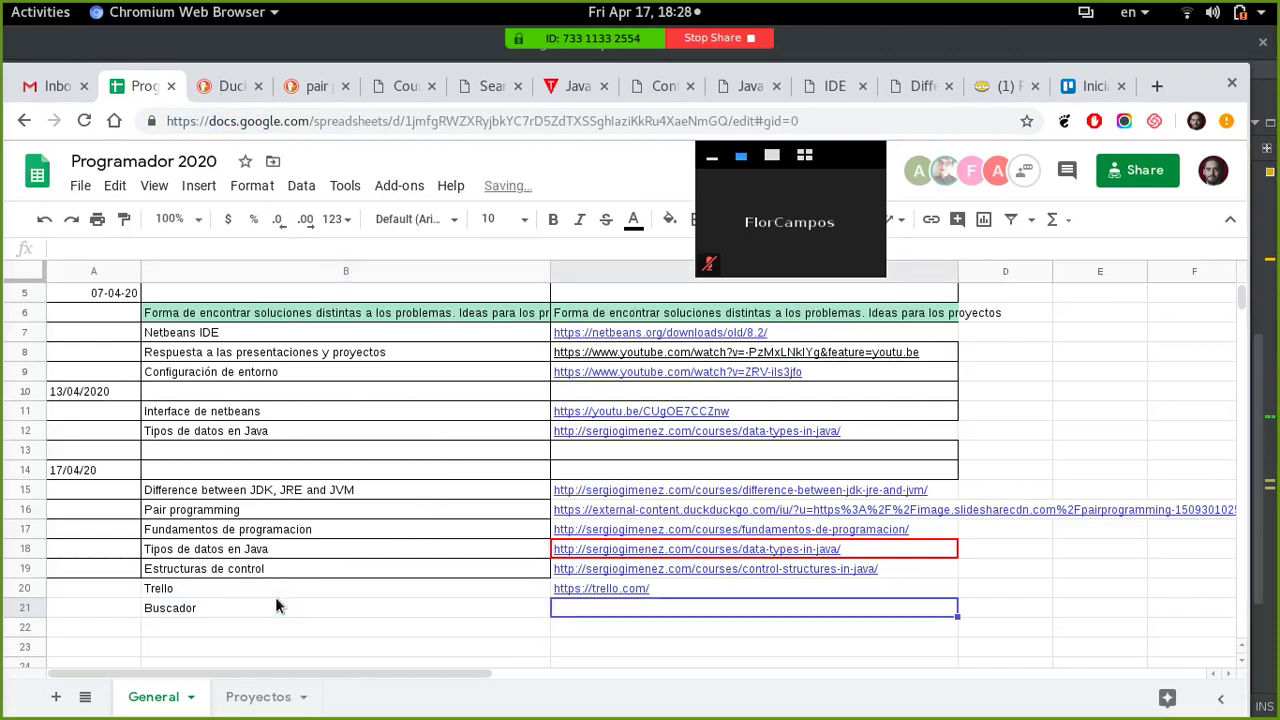
{"action": "key", "text": "ctrl+v"}
{"action": "key", "text": "Return"}
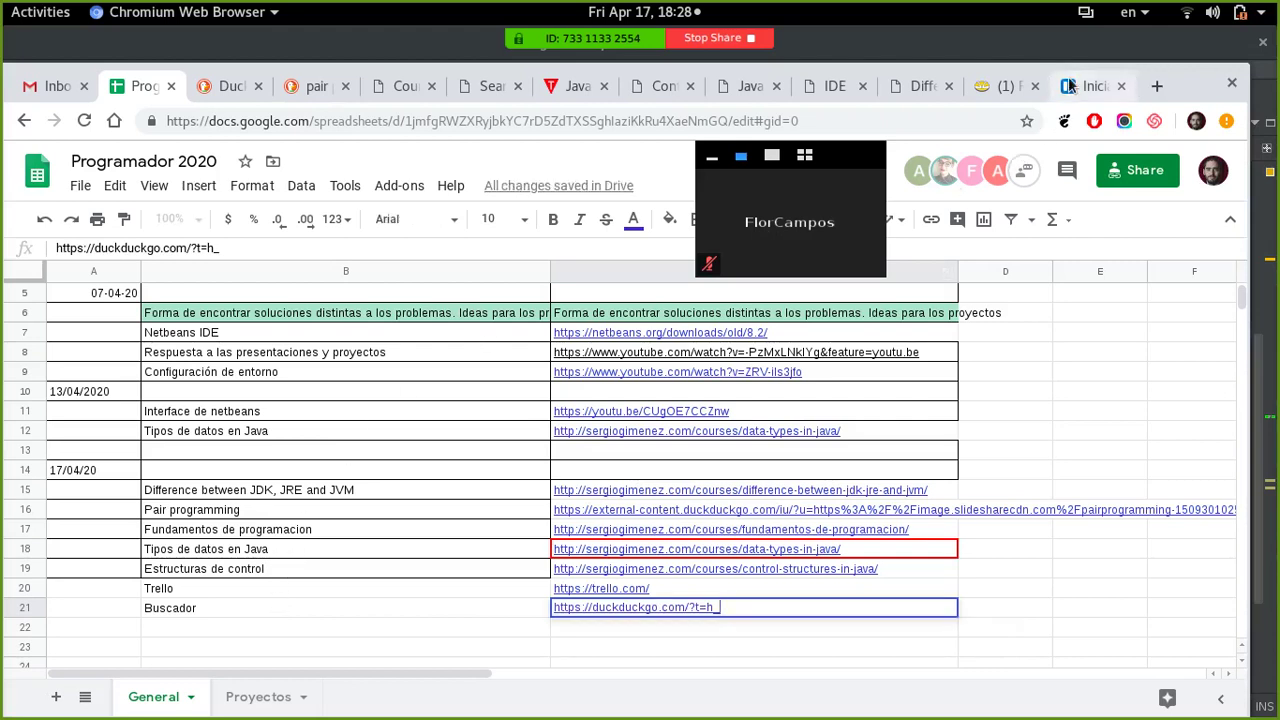
- Log in on the Trello sign-in page with the account's e-mail address and password
{"action": "left_click", "coordinate": [986, 88]}
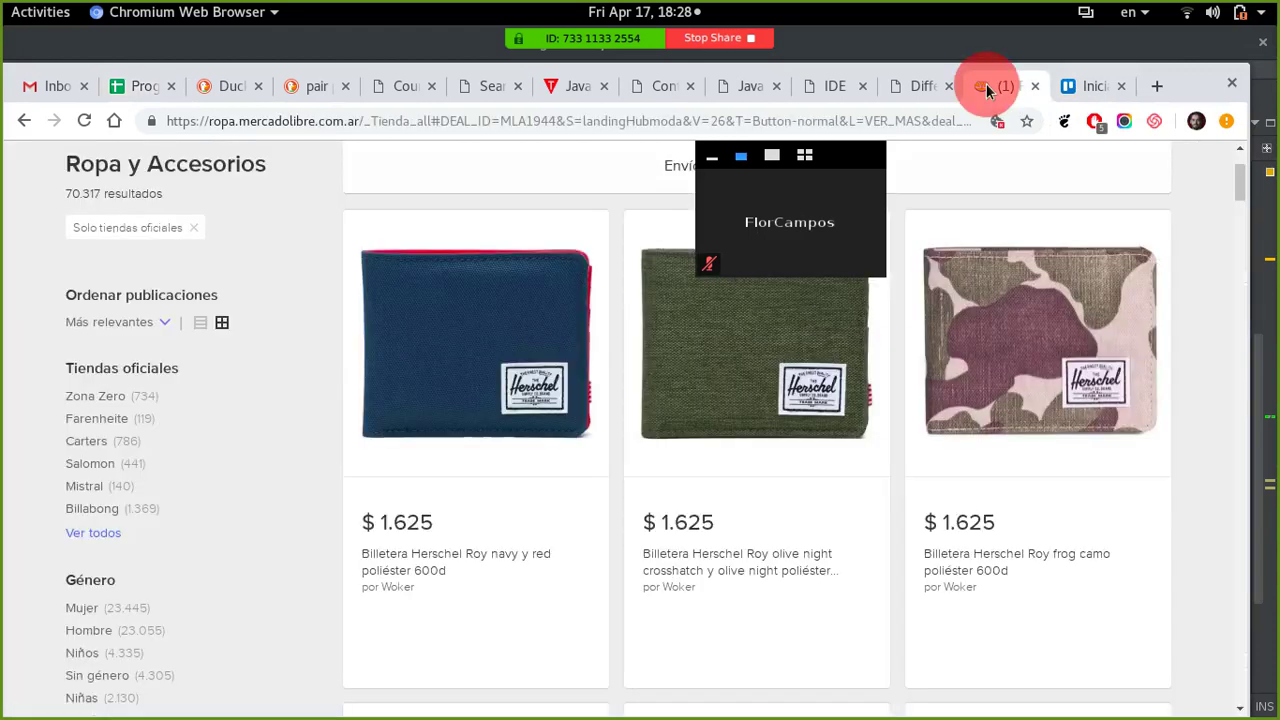
{"action": "left_click", "coordinate": [1072, 86]}
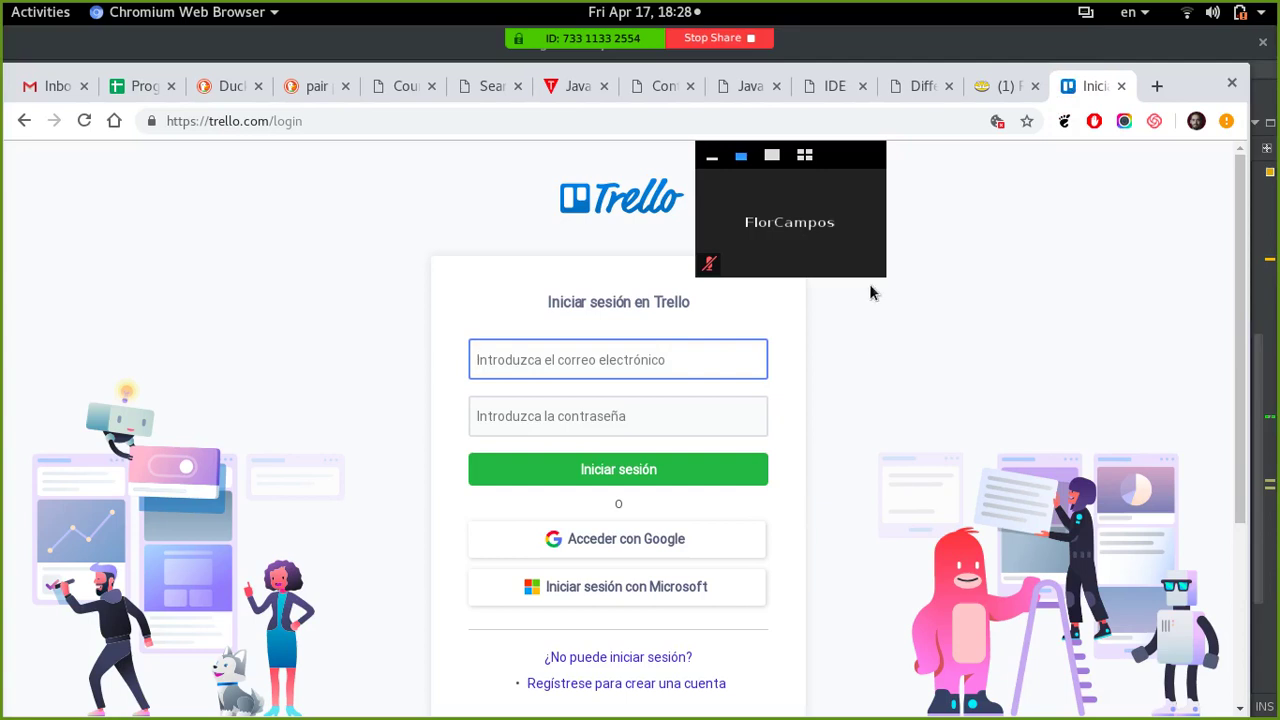
{"action": "left_click", "coordinate": [609, 362]}
{"action": "left_click", "coordinate": [549, 369]}
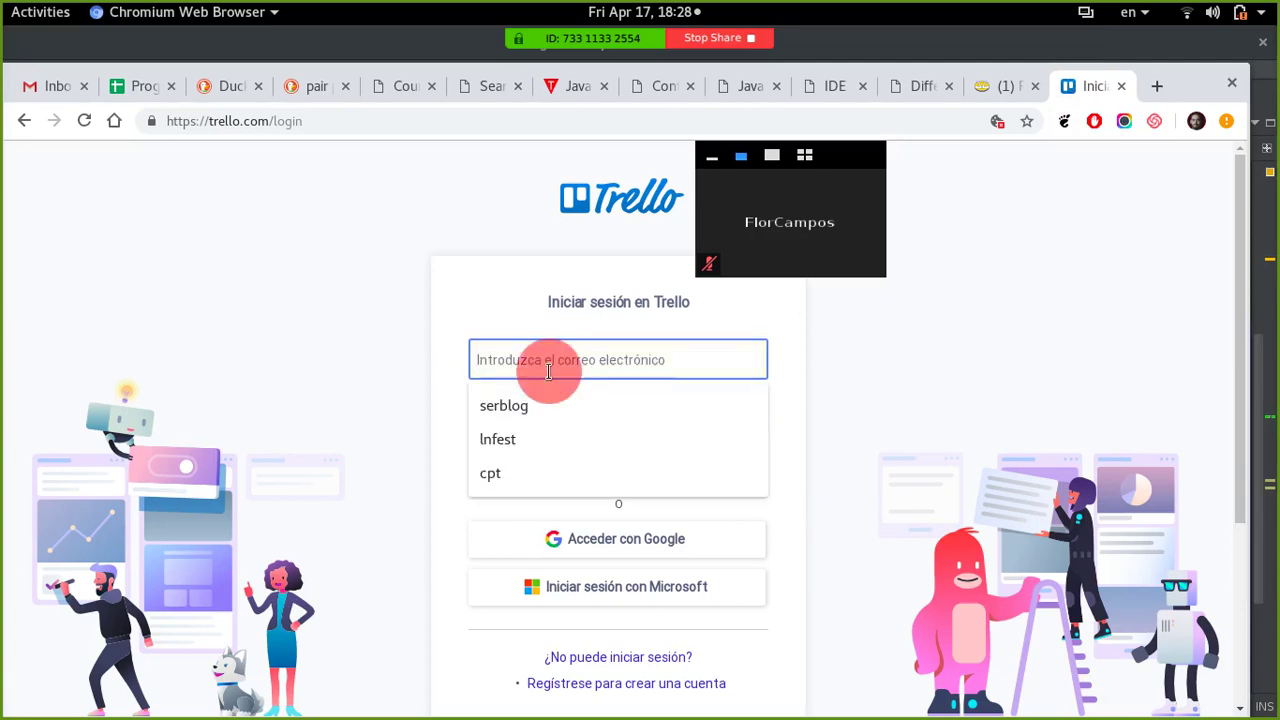
{"action": "left_click", "coordinate": [378, 342]}
{"action": "left_click", "coordinate": [530, 352]}
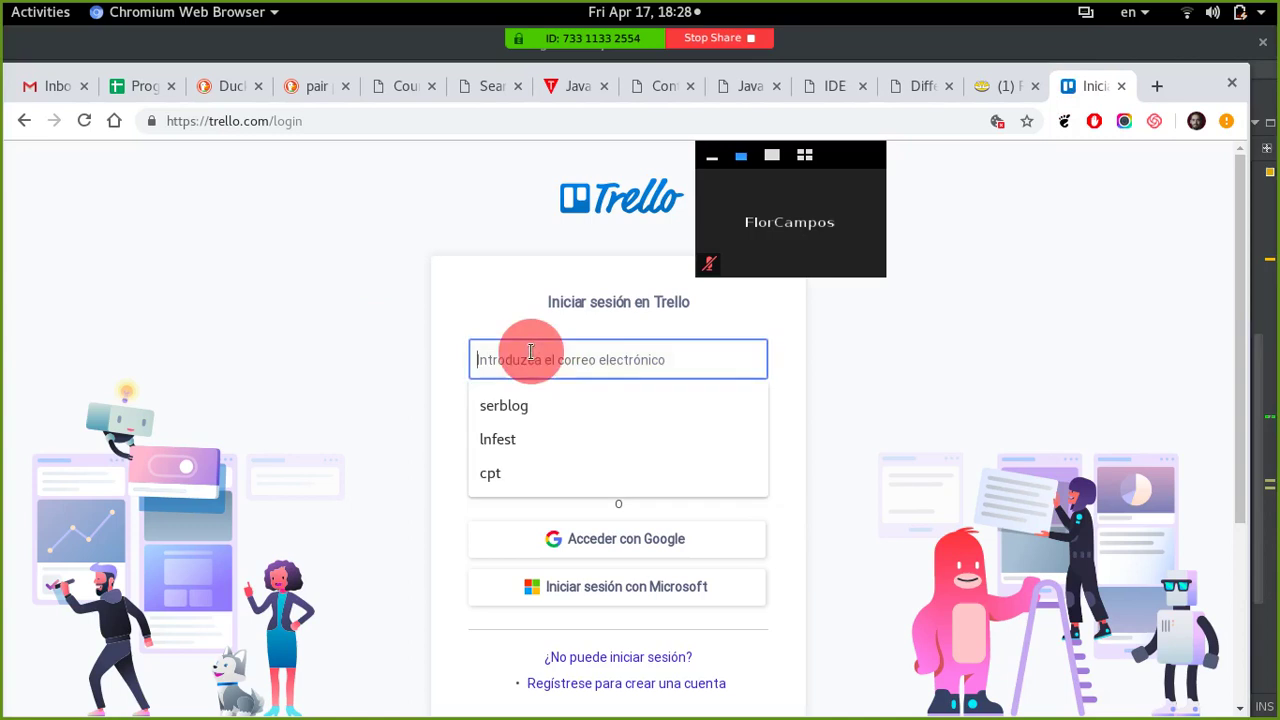
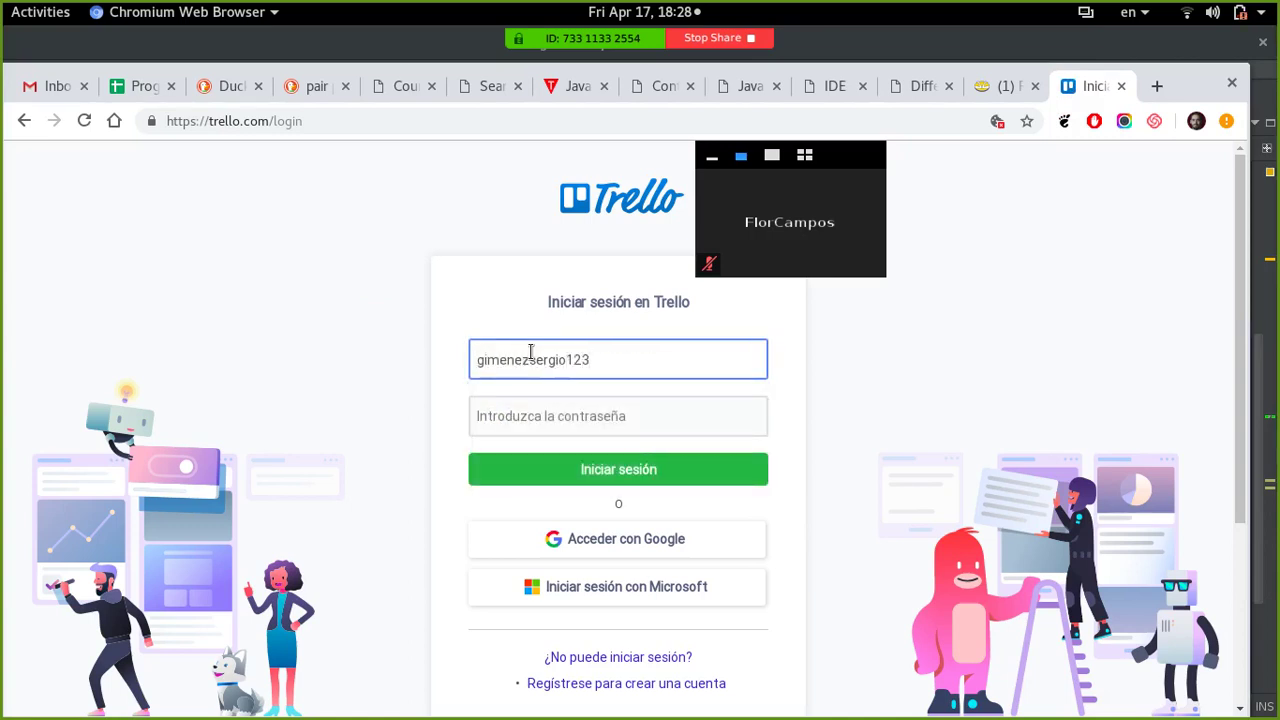
{"action": "key", "text": "Tab"}
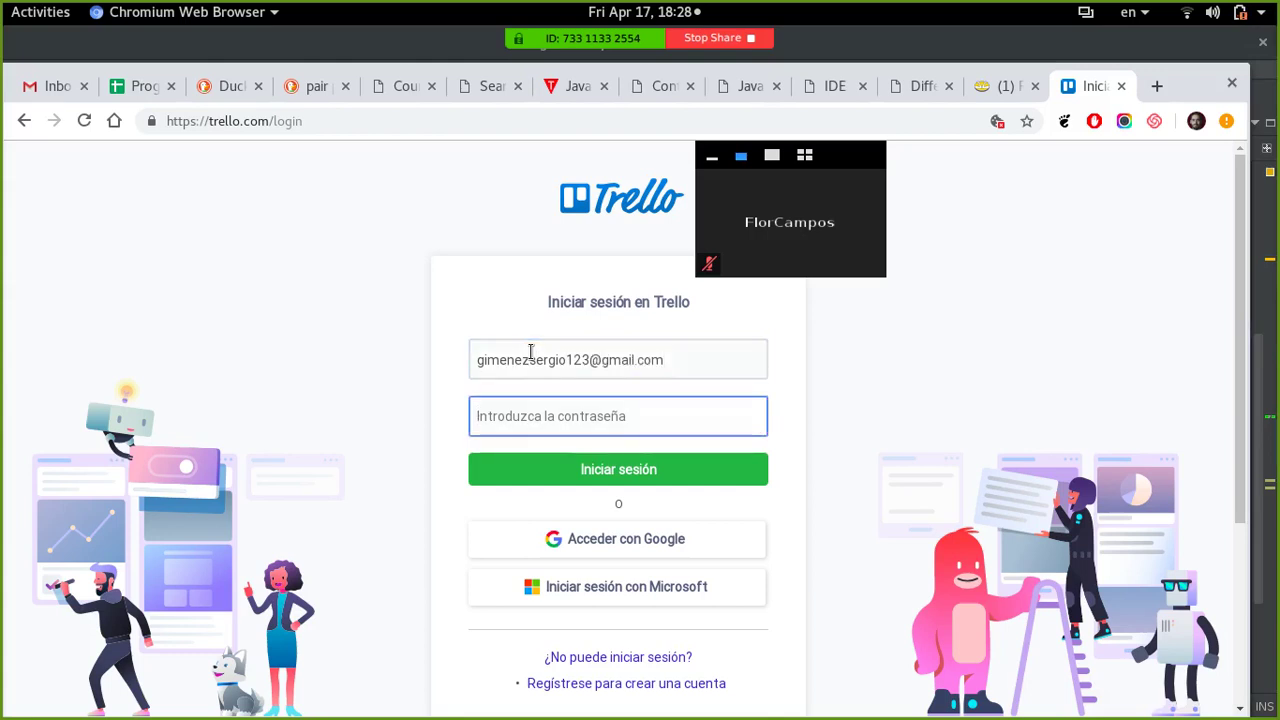
{"action": "type", "text": "**********"}
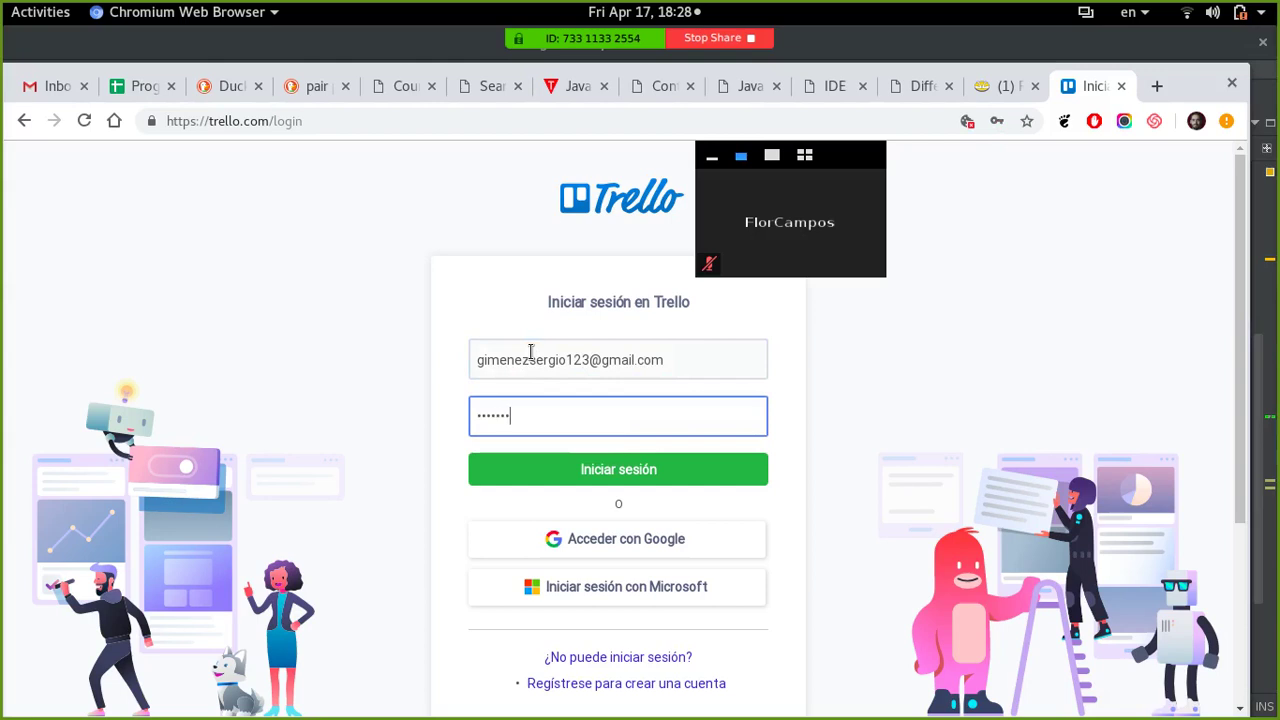
{"action": "key", "text": "Return"}
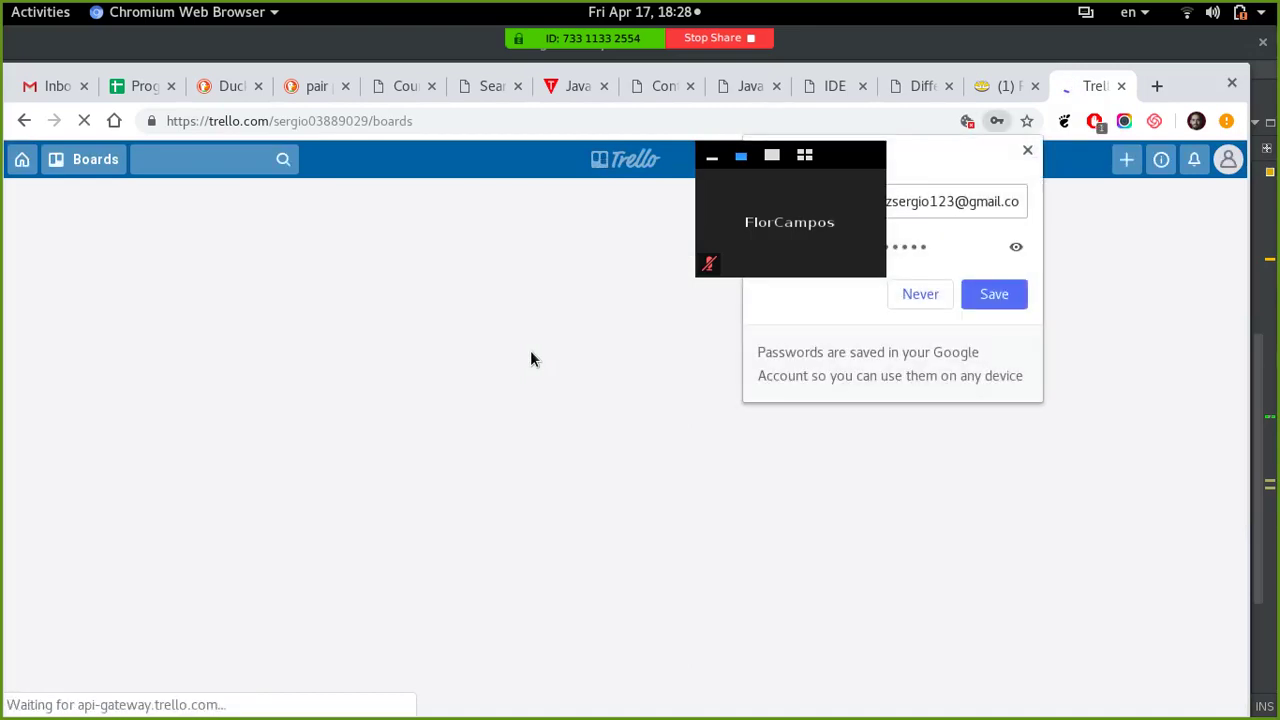
- Dismiss the save-password prompt and review the personal boards and pepe, ReMoto, tiburones teams
{"action": "left_click", "coordinate": [1027, 150]}
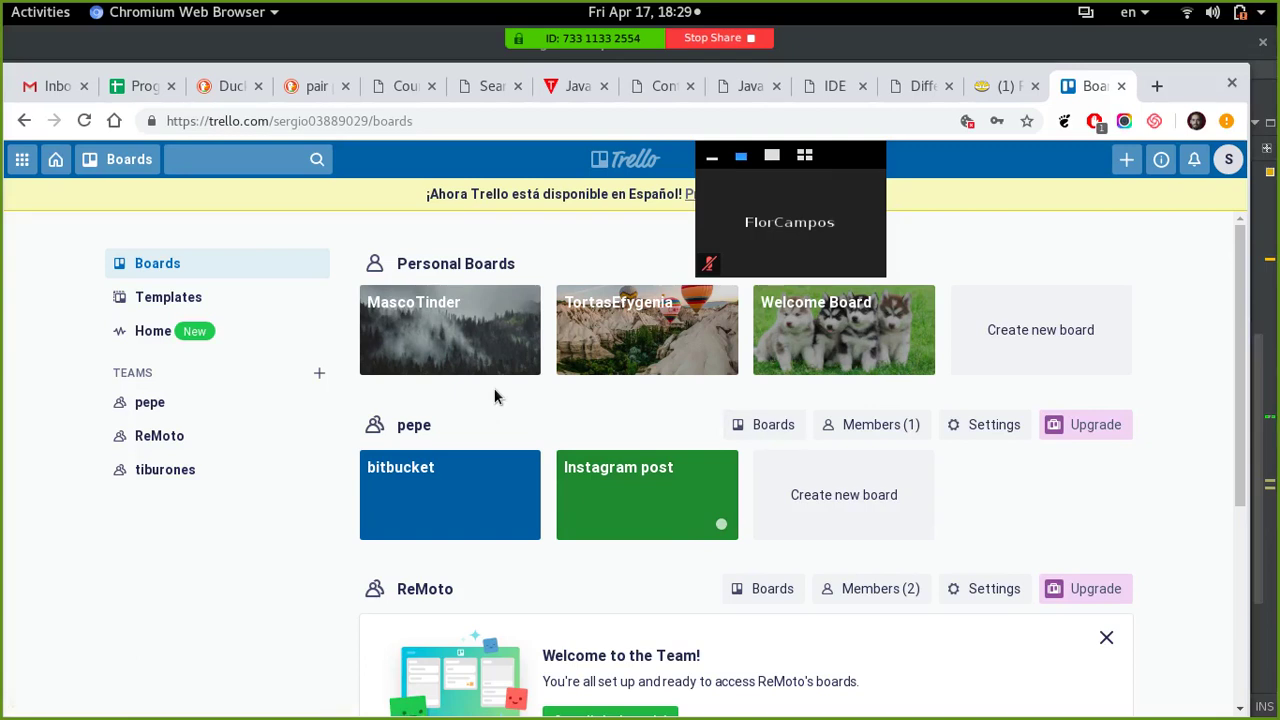
{"action": "scroll", "coordinate": [494, 397], "scroll_direction": "down", "scroll_amount": 2}
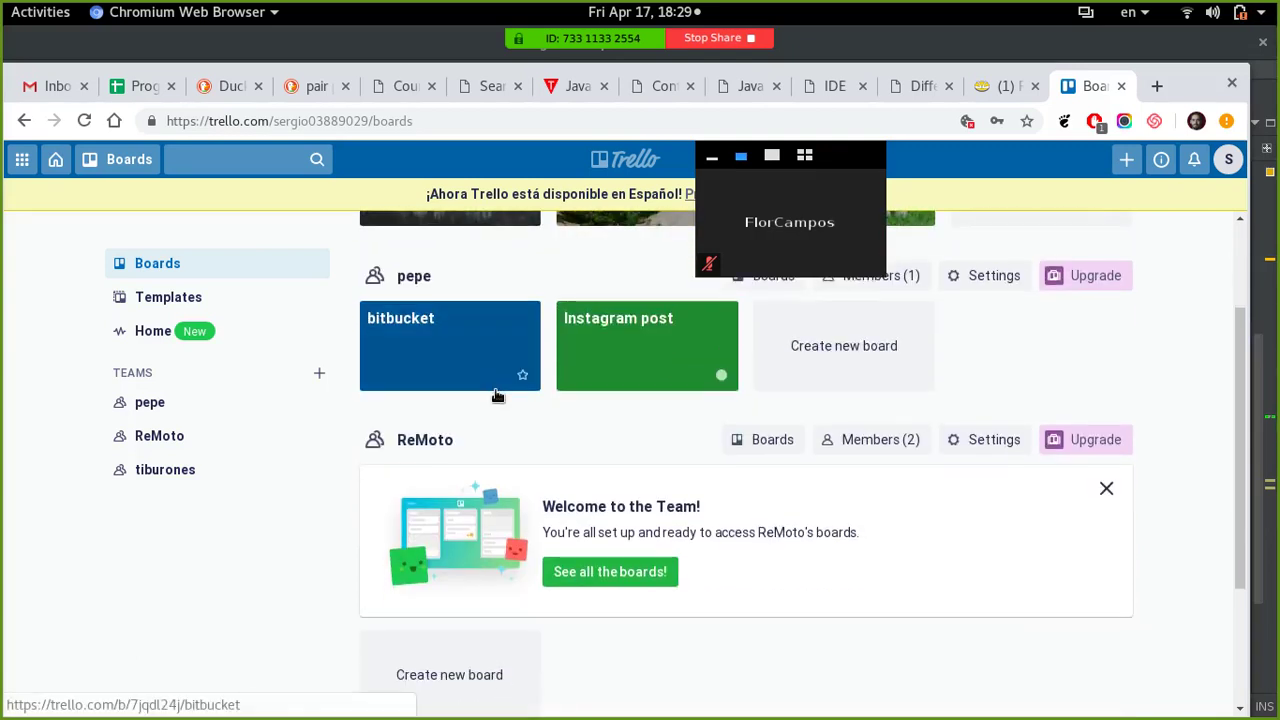
{"action": "scroll", "coordinate": [497, 396], "scroll_direction": "down", "scroll_amount": 3}
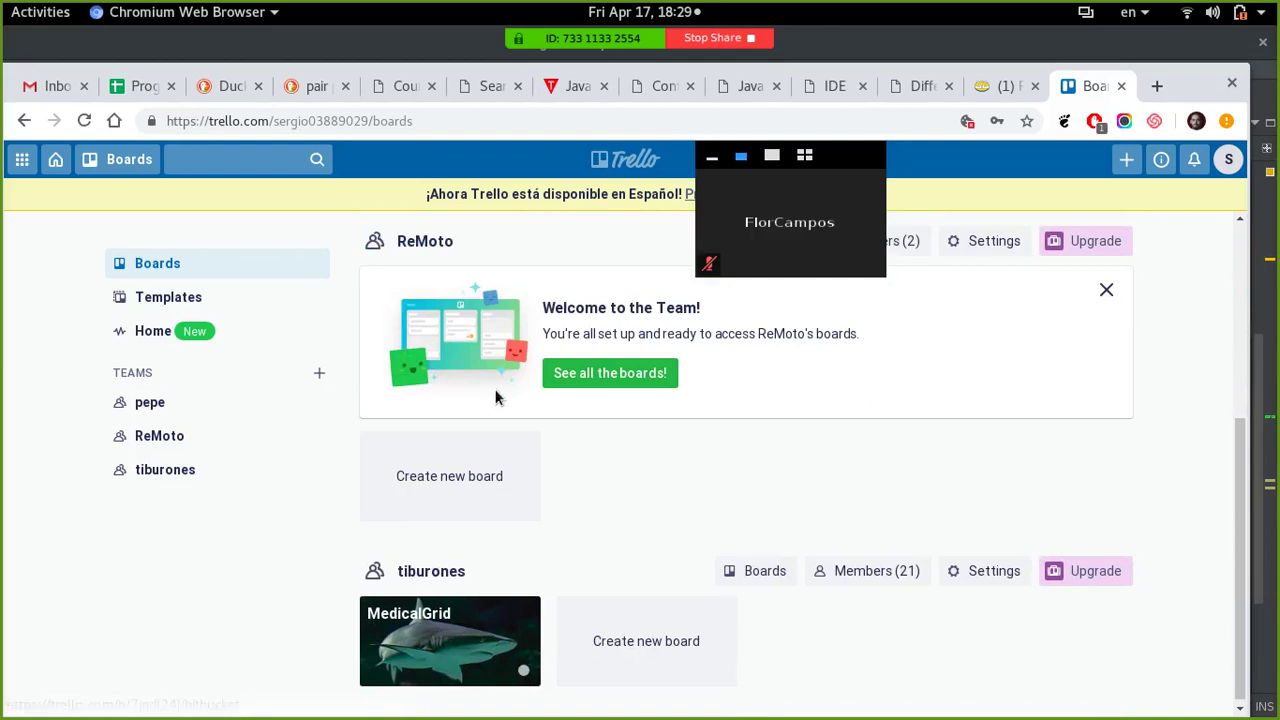
{"action": "scroll", "coordinate": [497, 403], "scroll_direction": "up", "scroll_amount": 4}
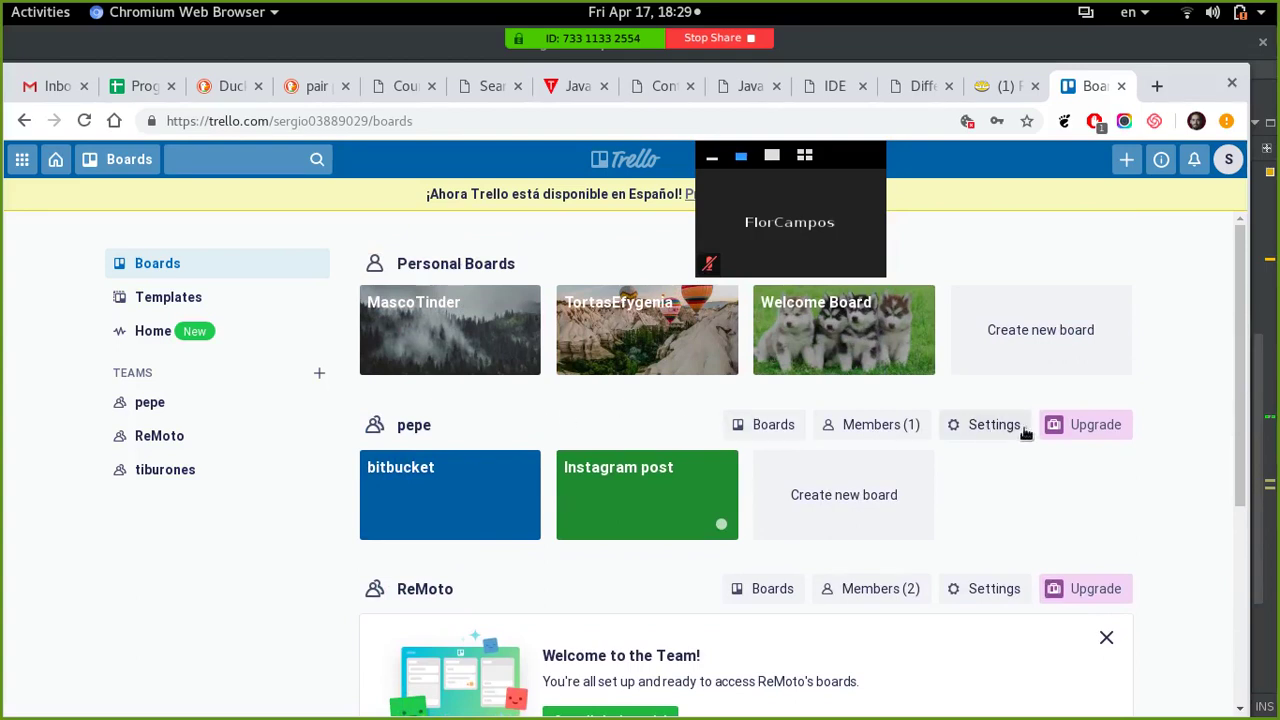
- Draft a public board titled 'Demo', then switch to the template gallery instead
{"action": "left_click", "coordinate": [1072, 334]}
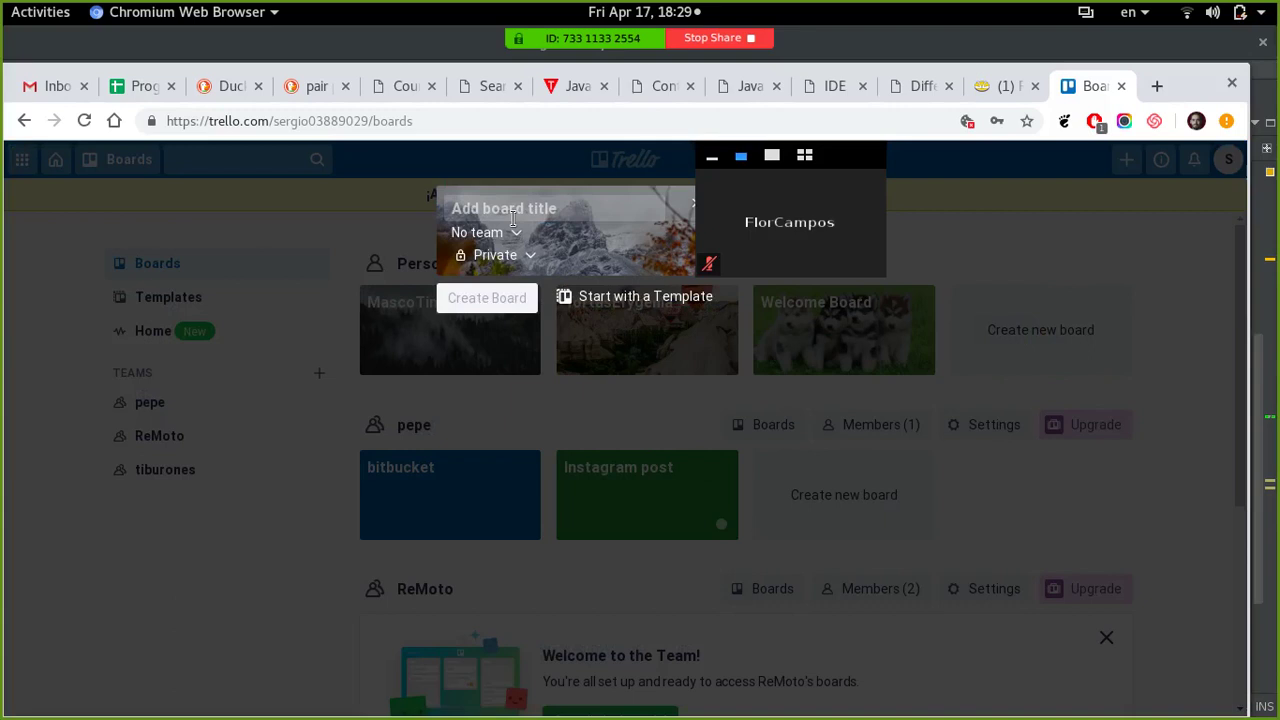
{"action": "left_click", "coordinate": [513, 212]}
{"action": "type", "text": "Demo"}
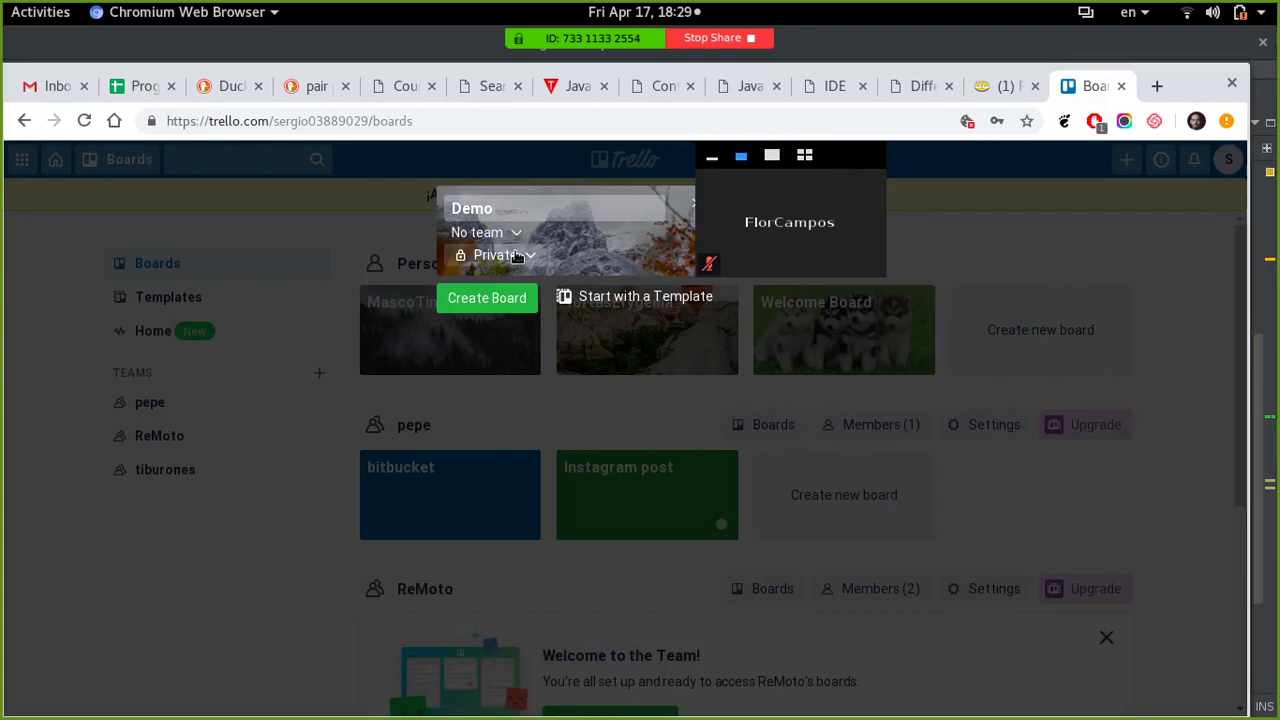
{"action": "left_click", "coordinate": [512, 257]}
{"action": "left_click", "coordinate": [503, 348]}
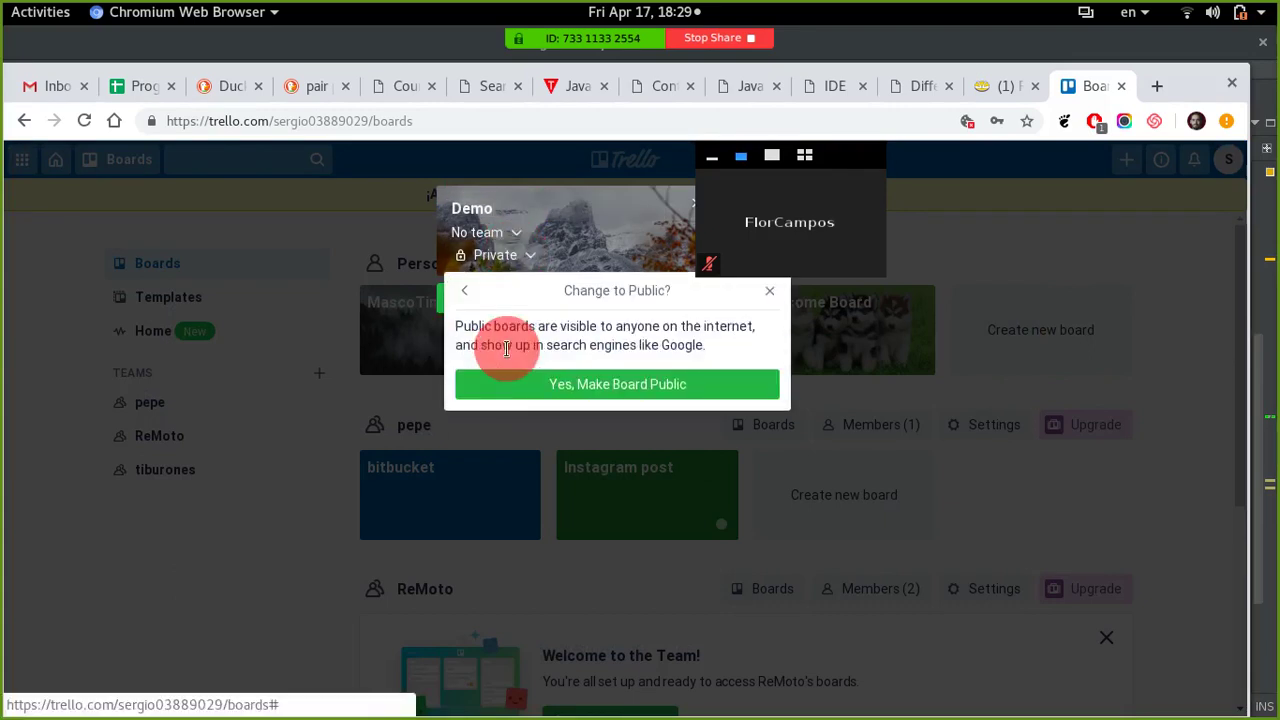
{"action": "left_click", "coordinate": [632, 395]}
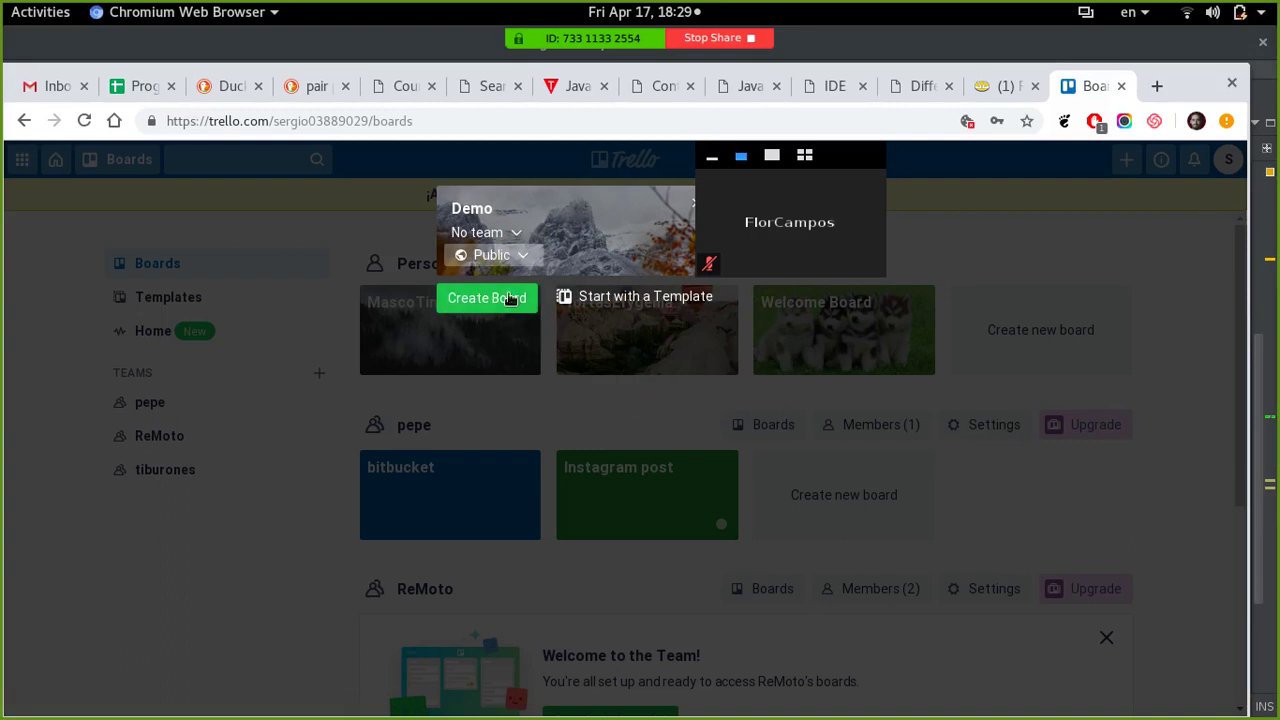
{"action": "left_click", "coordinate": [619, 302]}
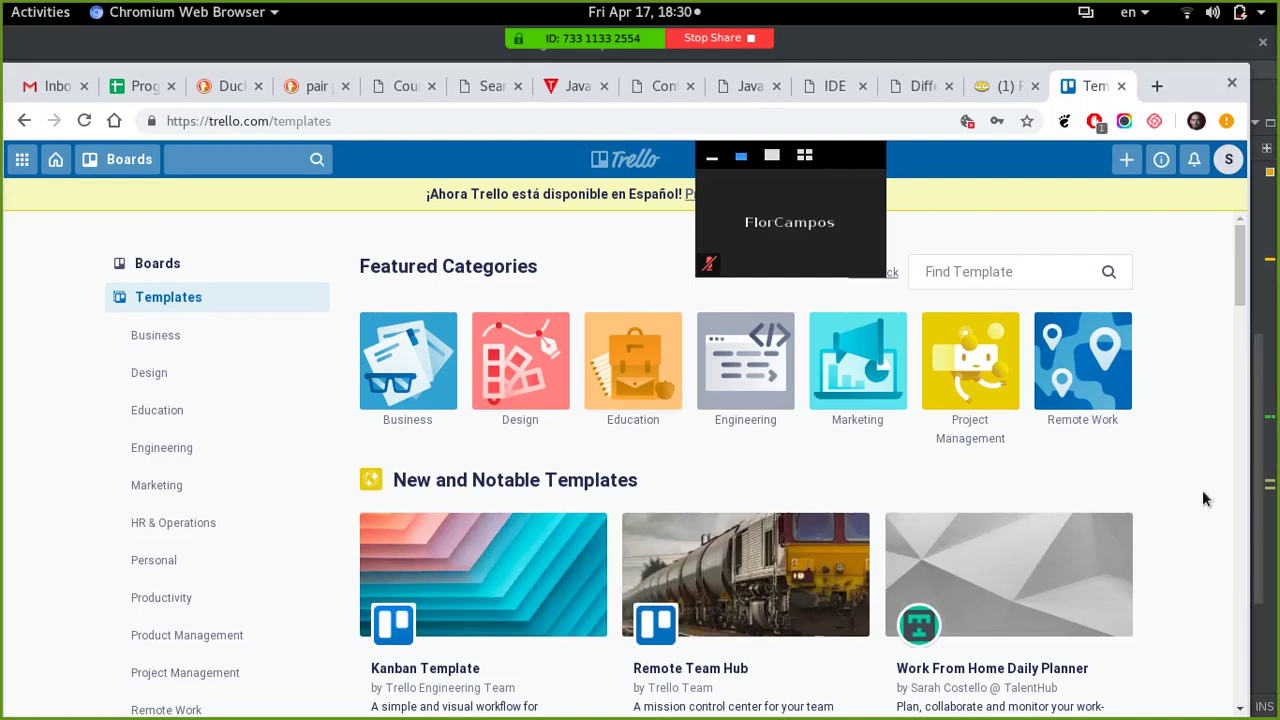
- Browse the template gallery and open the Design templates category
{"action": "scroll", "coordinate": [1191, 440], "scroll_direction": "down", "scroll_amount": 5}
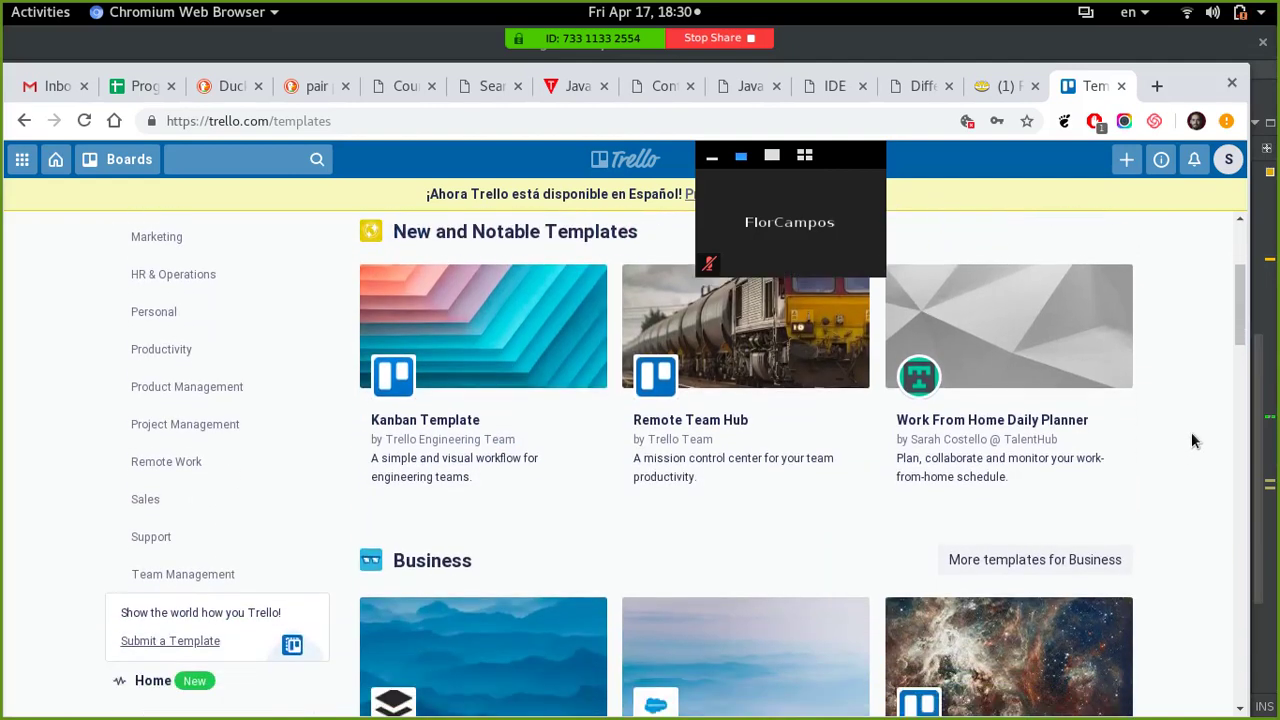
{"action": "scroll", "coordinate": [1191, 440], "scroll_direction": "up", "scroll_amount": 5}
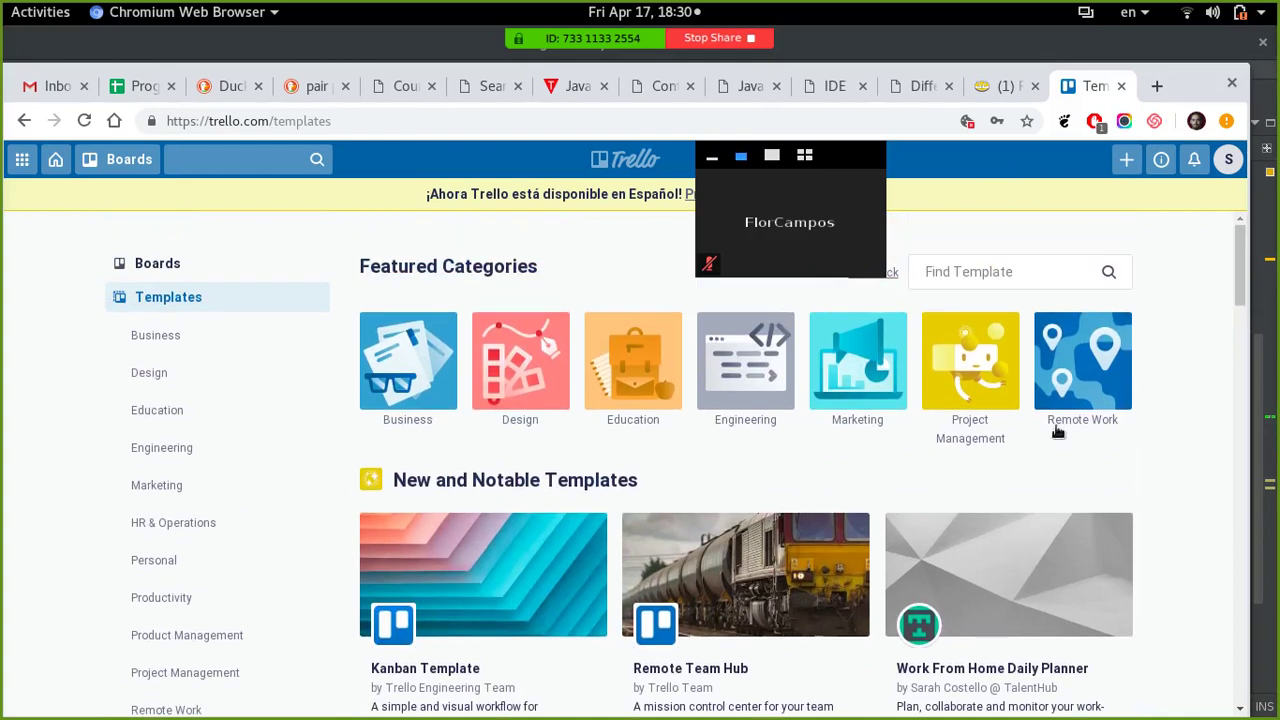
{"action": "left_click", "coordinate": [533, 397]}
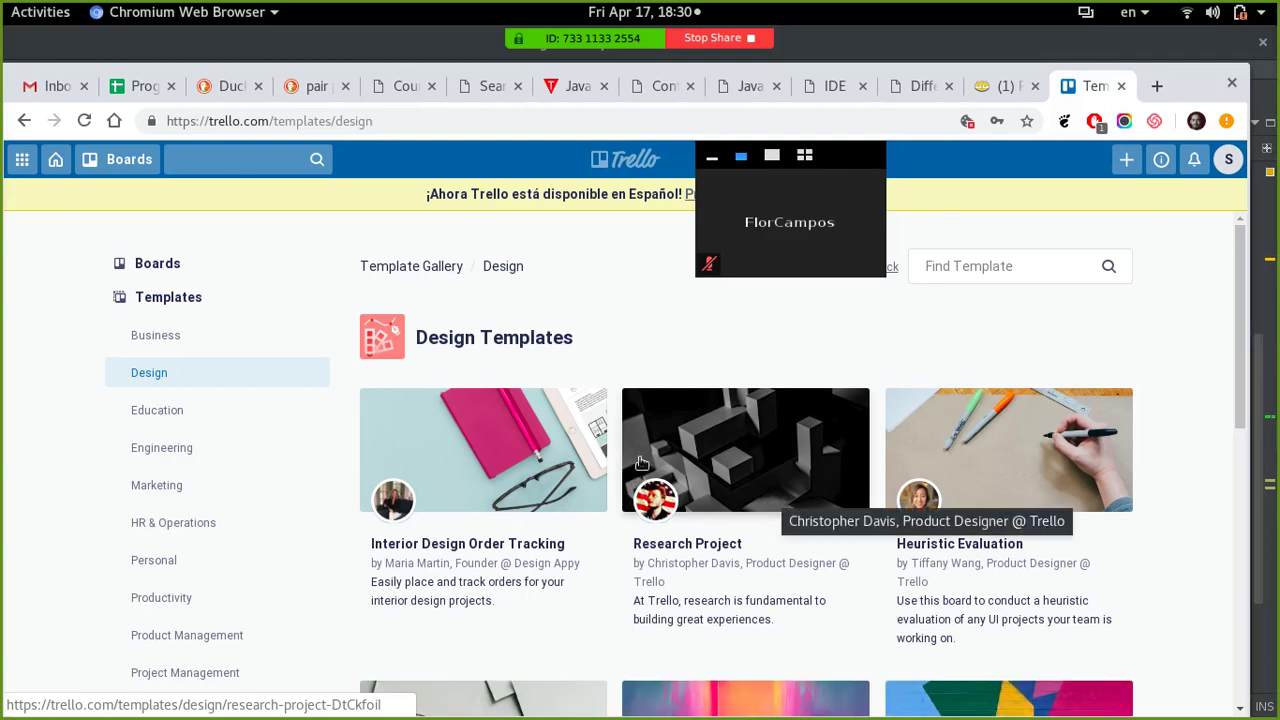
- Open the Interior Design Order Tracking template and scroll through its preview lists
{"action": "left_click", "coordinate": [481, 446]}
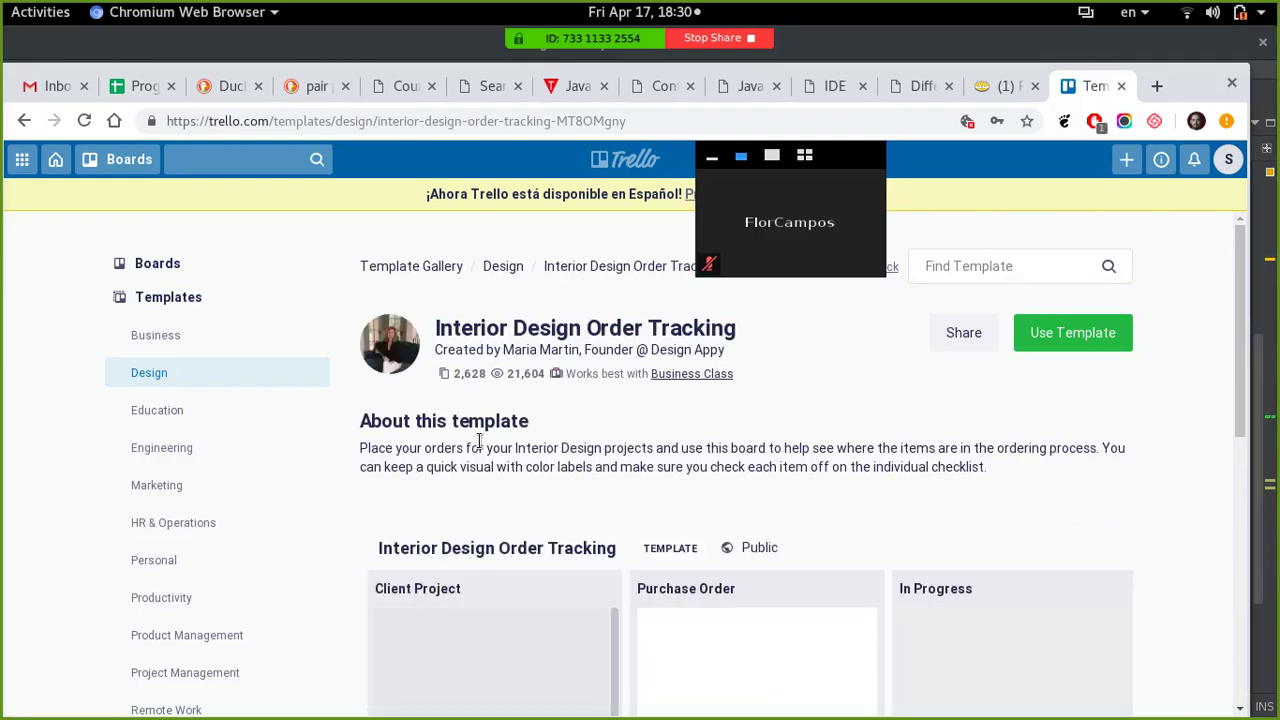
{"action": "scroll", "coordinate": [1150, 437], "scroll_direction": "down", "scroll_amount": 3}
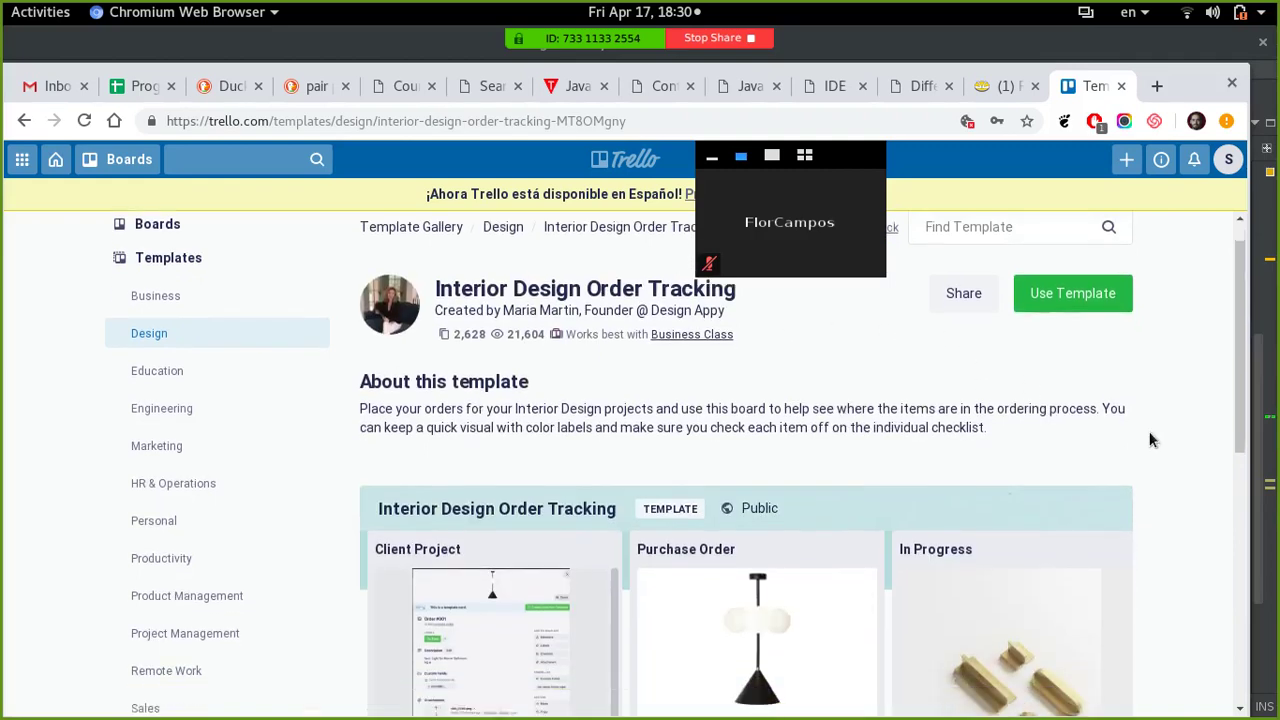
{"action": "scroll", "coordinate": [1149, 440], "scroll_direction": "down", "scroll_amount": 1}
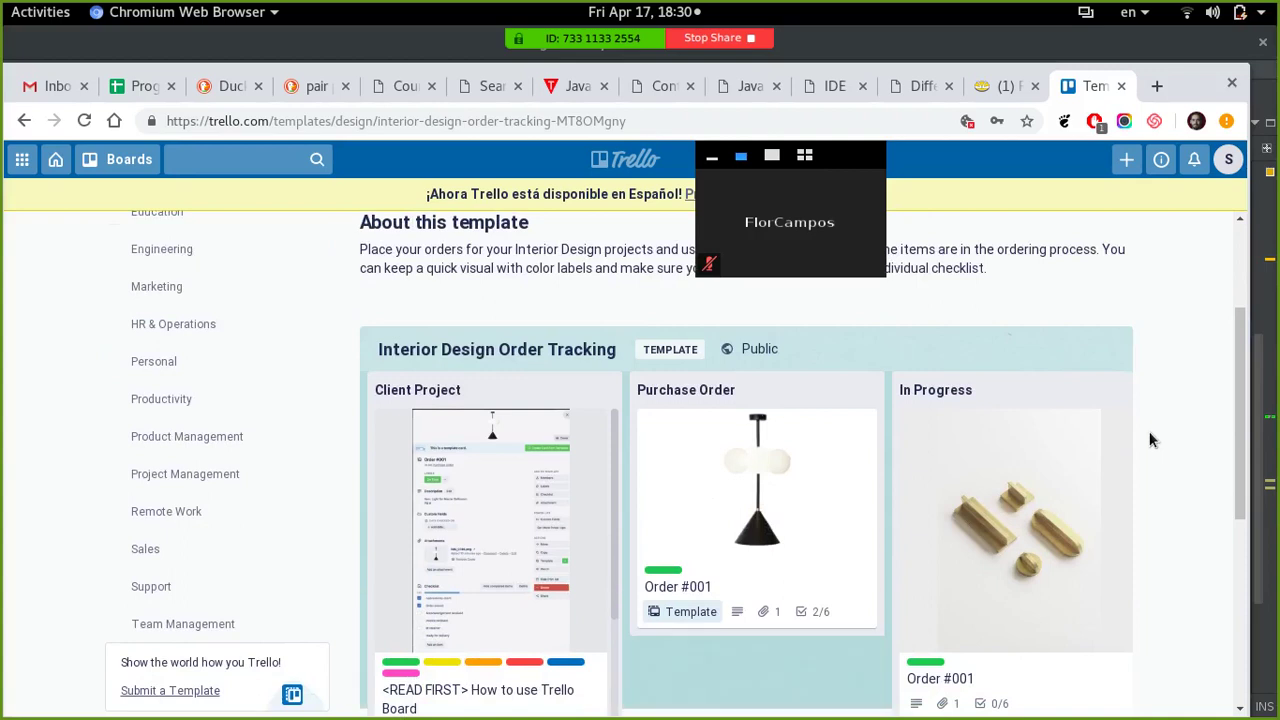
{"action": "scroll", "coordinate": [1149, 438], "scroll_direction": "up", "scroll_amount": 3}
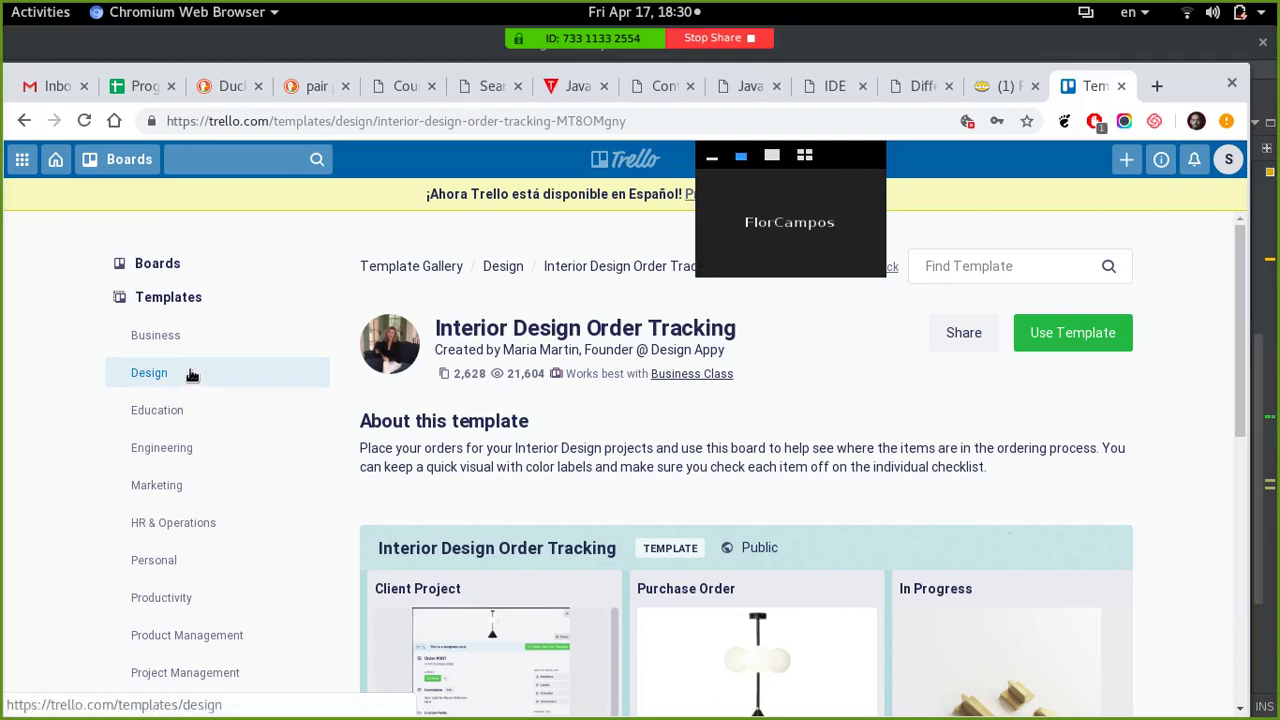
{"action": "scroll", "coordinate": [213, 399], "scroll_direction": "down", "scroll_amount": 2}
{"action": "scroll", "coordinate": [213, 399], "scroll_direction": "down", "scroll_amount": 4}
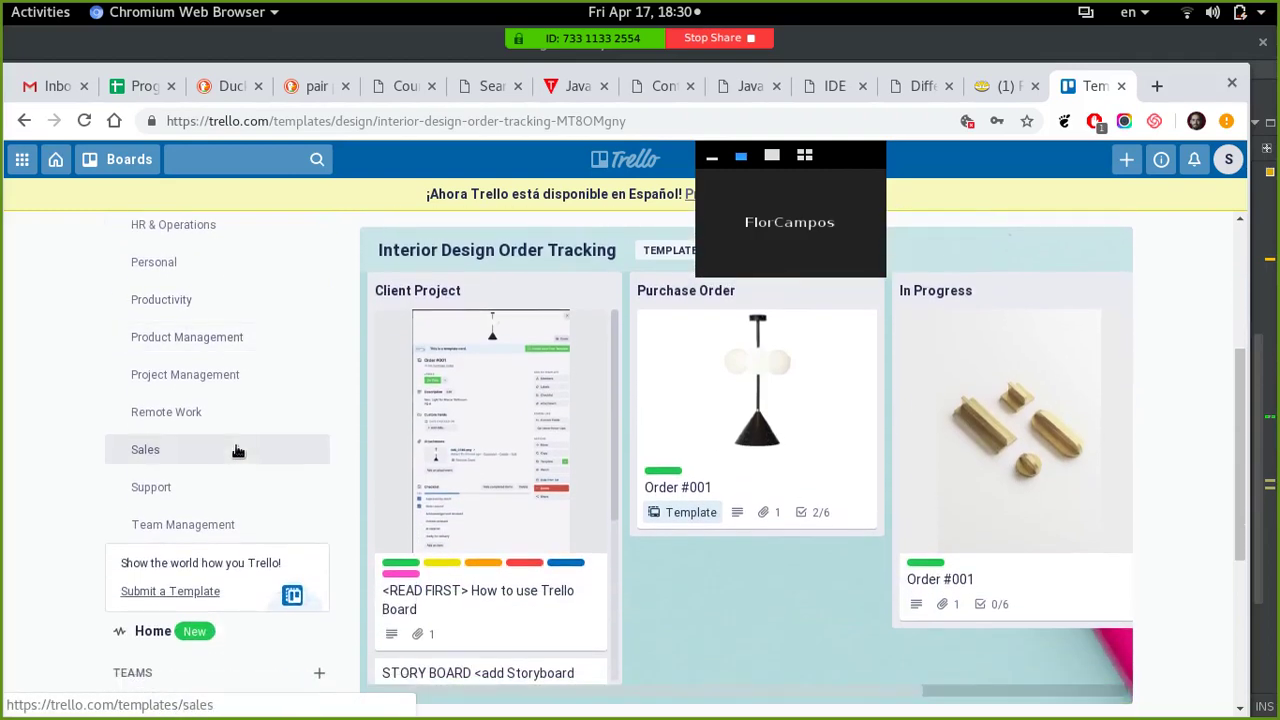
{"action": "scroll", "coordinate": [441, 327], "scroll_direction": "up", "scroll_amount": 6}
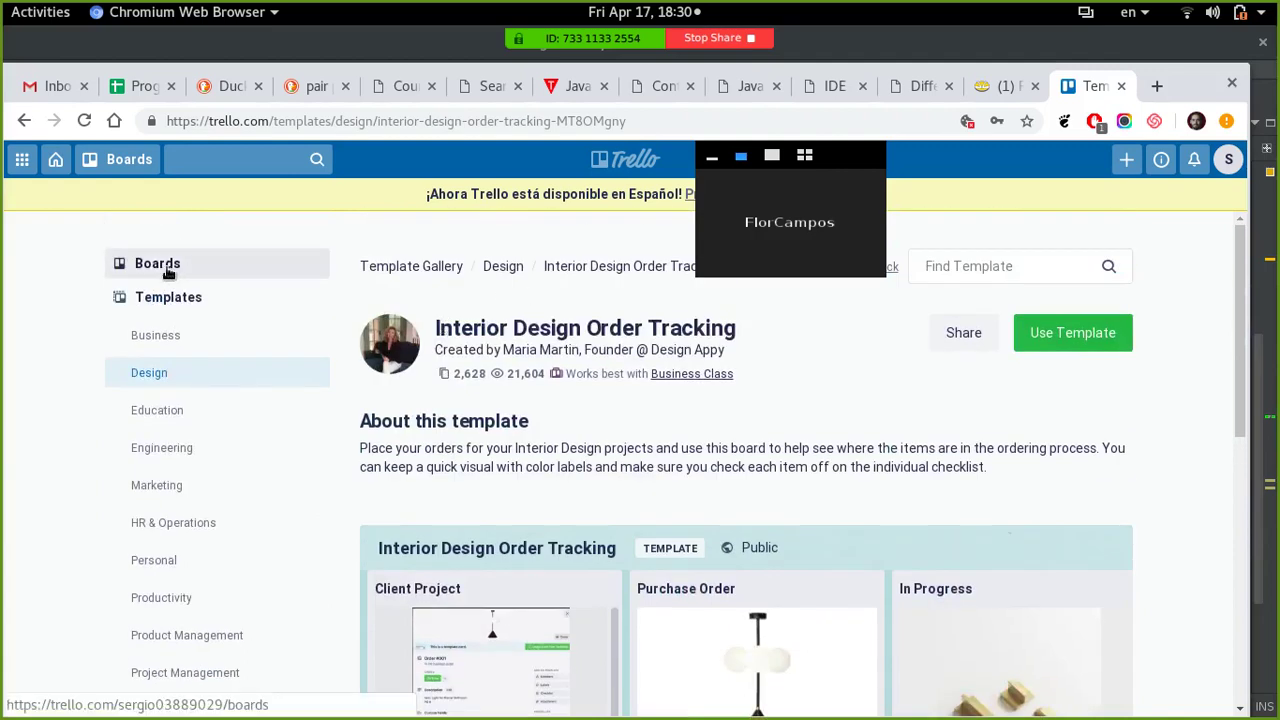
- From the Boards page, create a new public board titled 'Demo'
{"action": "left_click", "coordinate": [167, 270]}
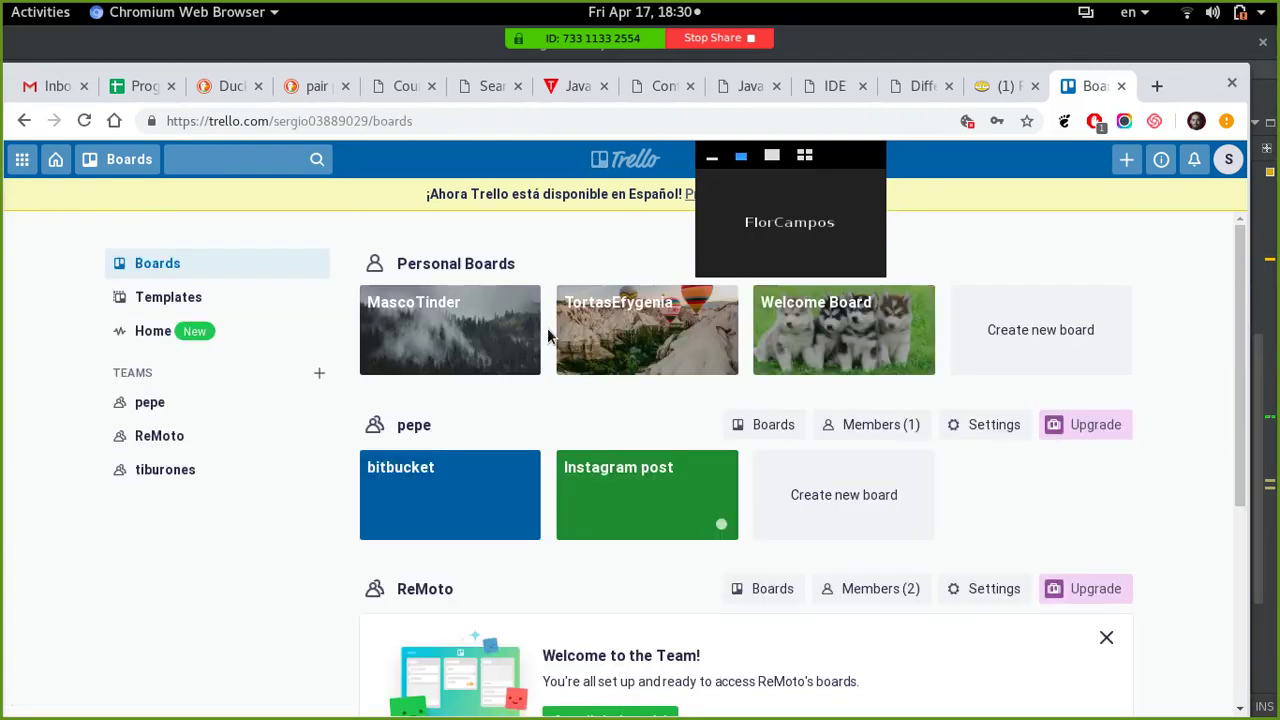
{"action": "left_click", "coordinate": [1042, 337]}
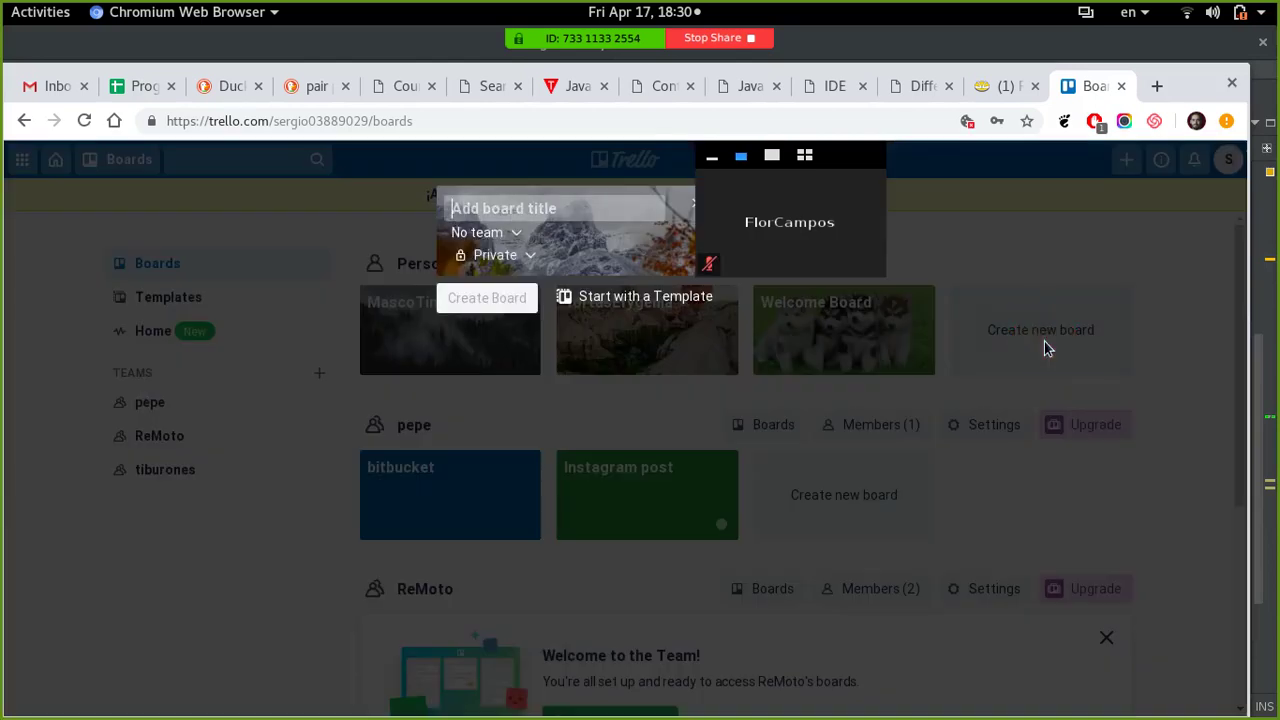
{"action": "left_click", "coordinate": [509, 208]}
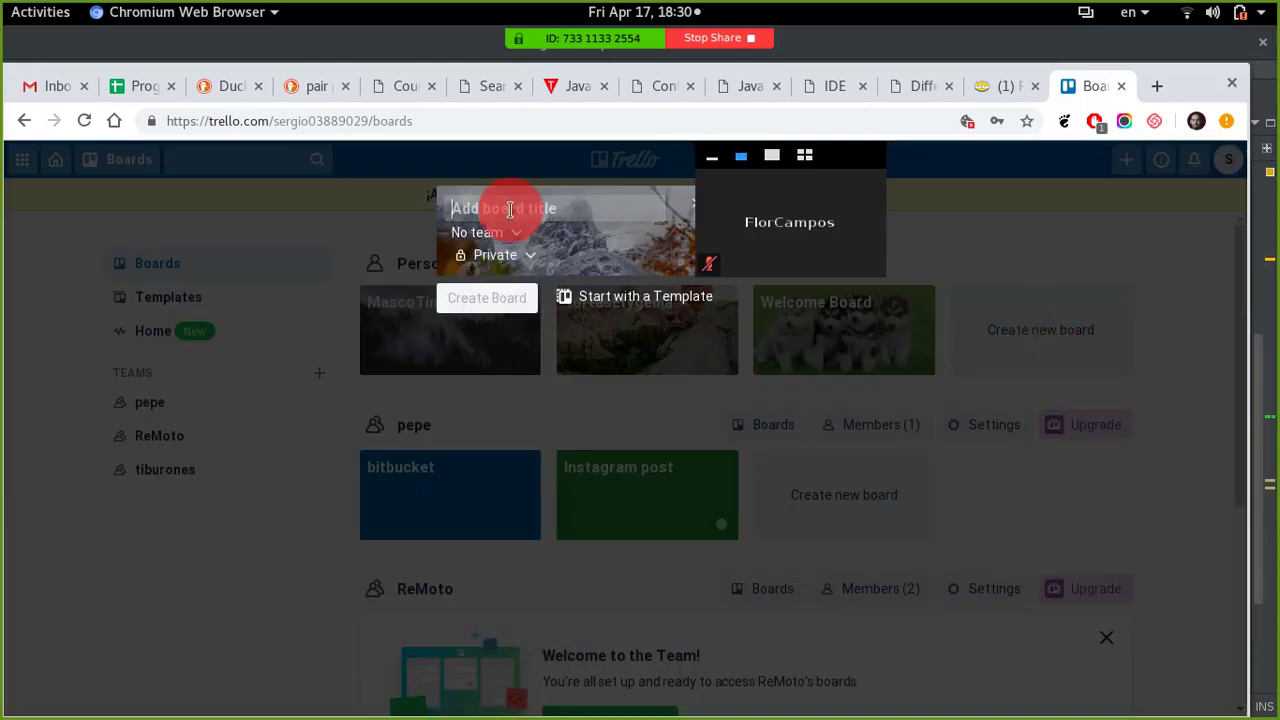
{"action": "type", "text": "Demo"}
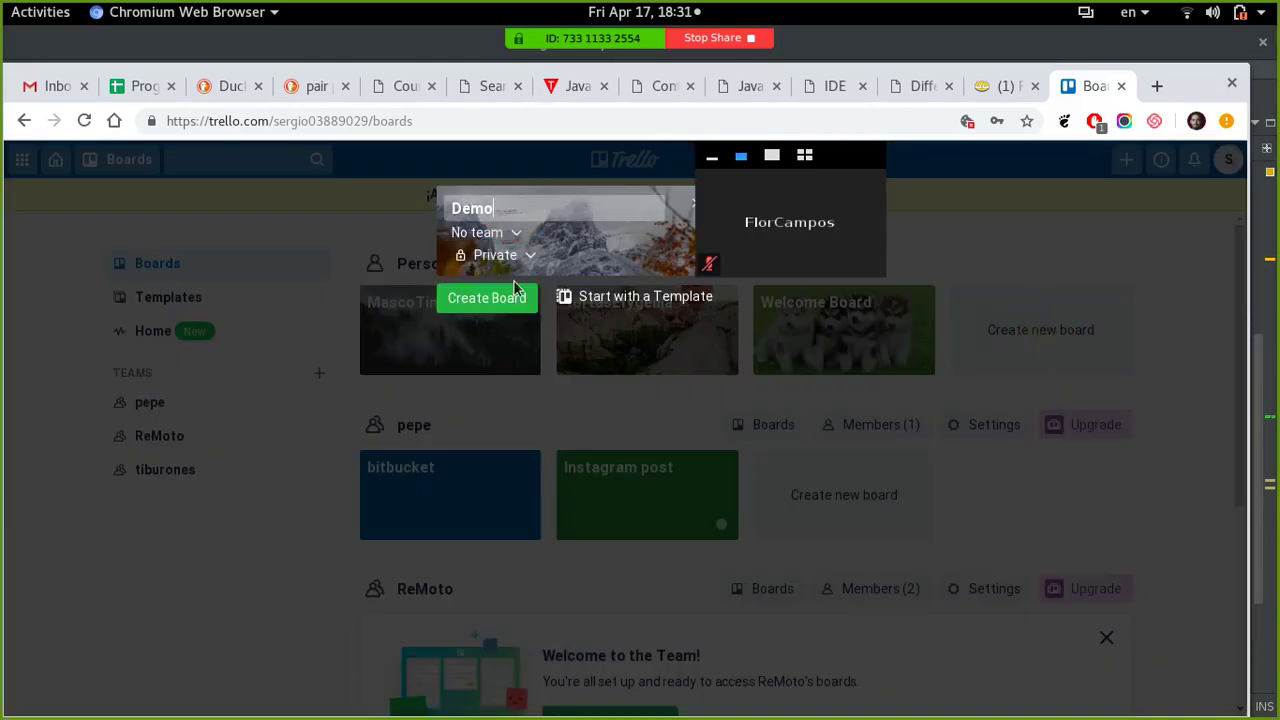
{"action": "left_click", "coordinate": [498, 255]}
{"action": "left_click", "coordinate": [498, 344]}
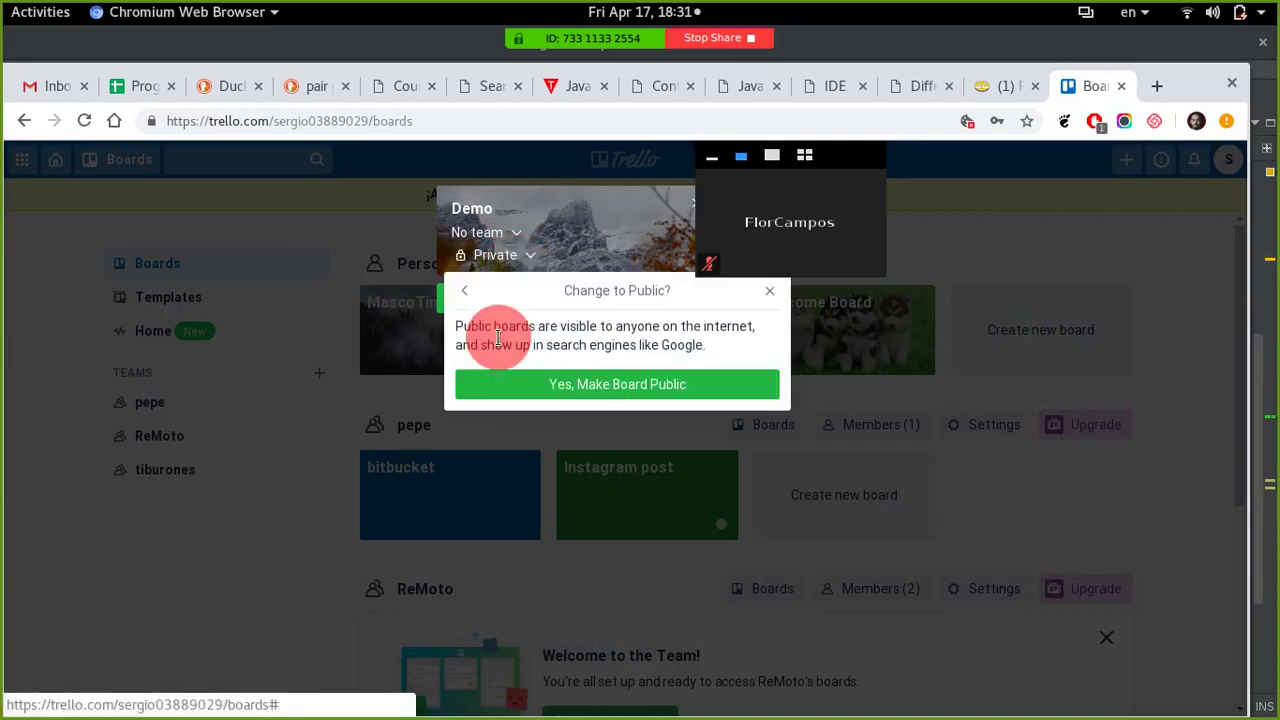
{"action": "left_click", "coordinate": [606, 386]}
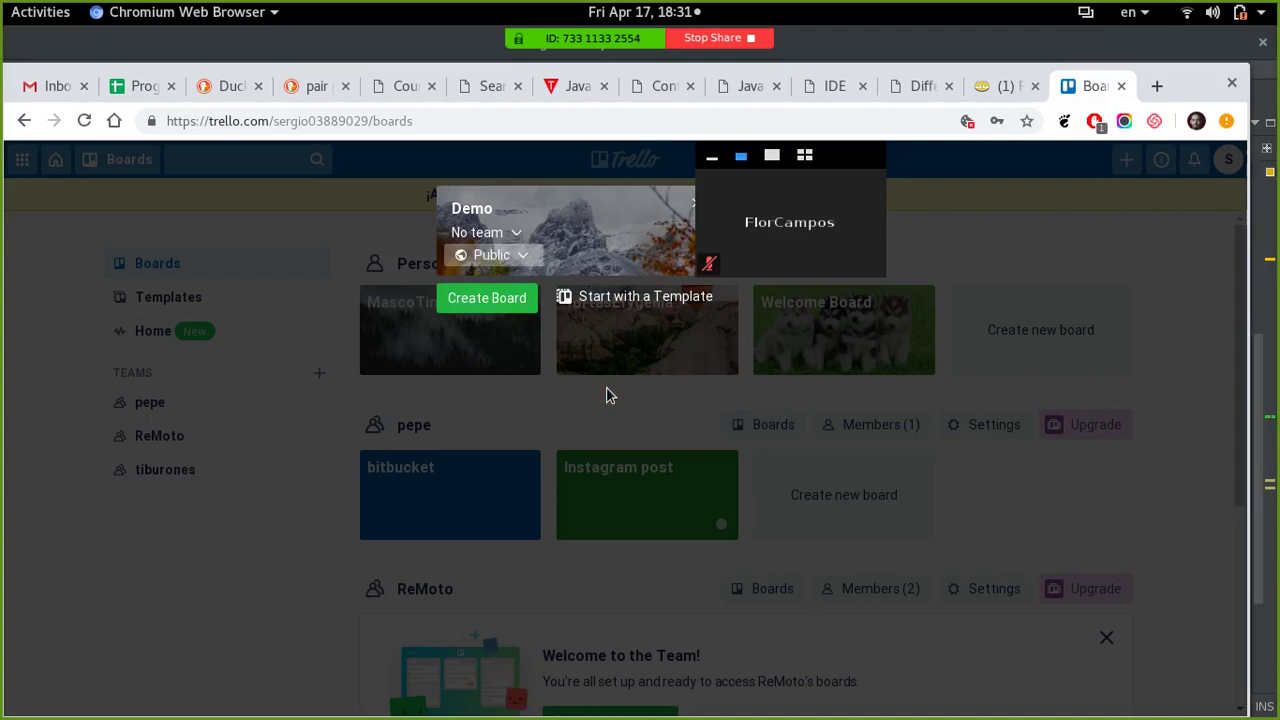
{"action": "left_click", "coordinate": [490, 298]}
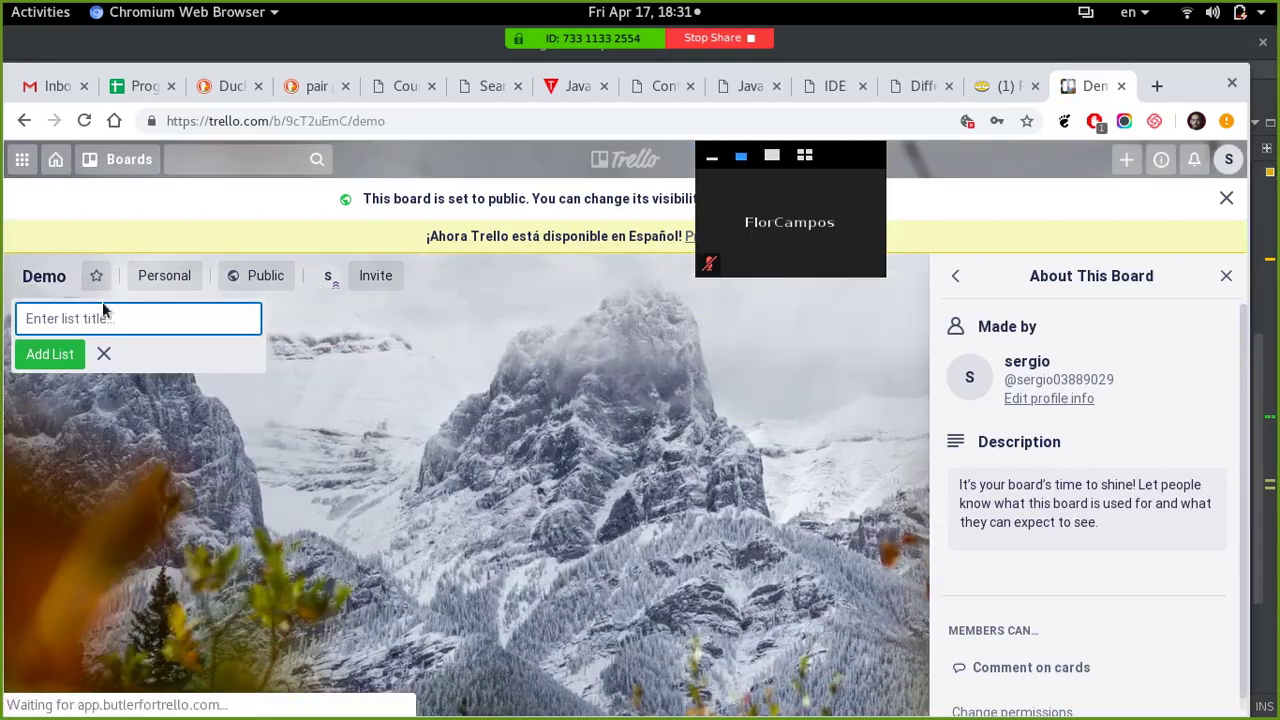
- Add the lists 'A hacer' and 'Haciendo', and type 'Hecho' as the third list title
{"action": "left_click", "coordinate": [104, 316]}
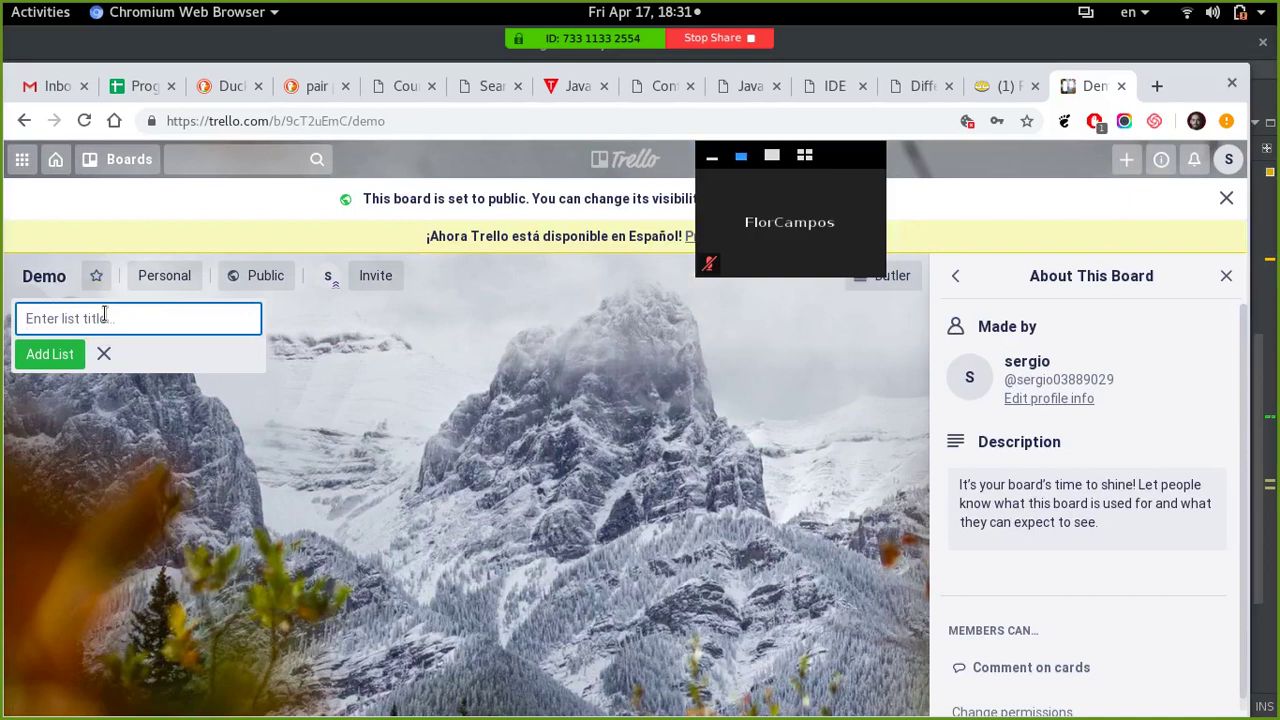
{"action": "type", "text": "A hacer"}
{"action": "left_click", "coordinate": [59, 362]}
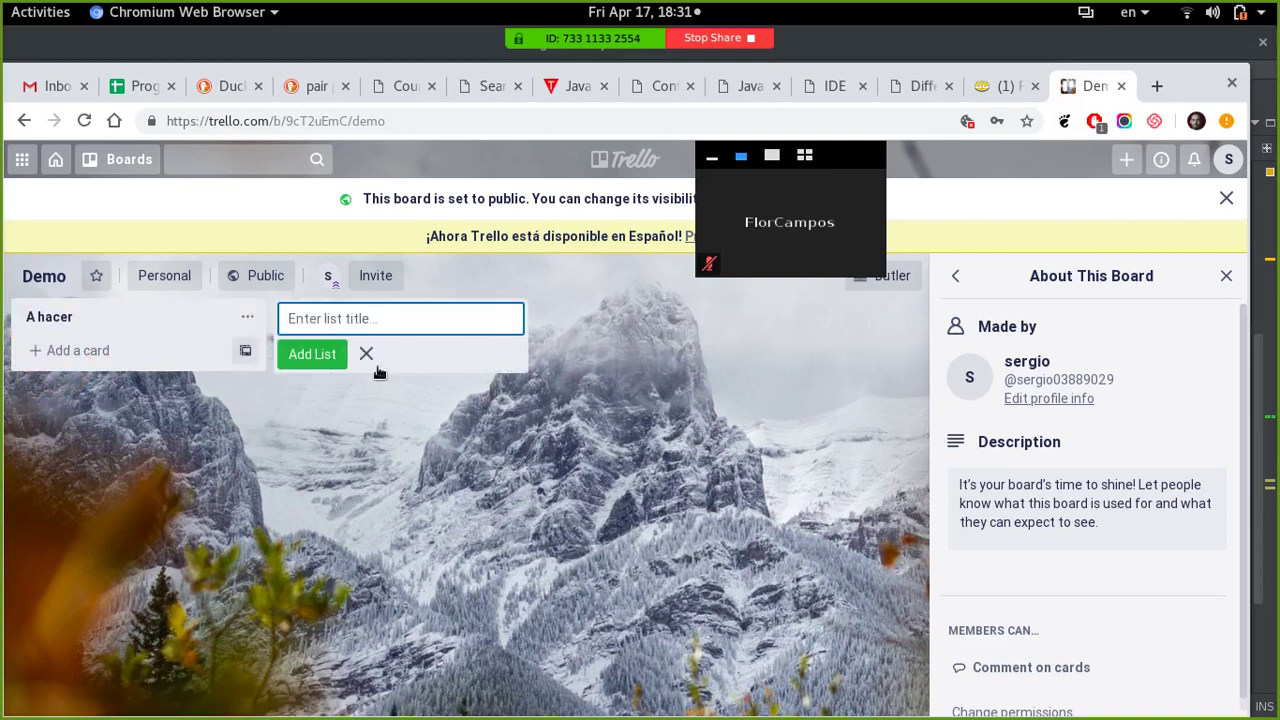
{"action": "left_click", "coordinate": [413, 326]}
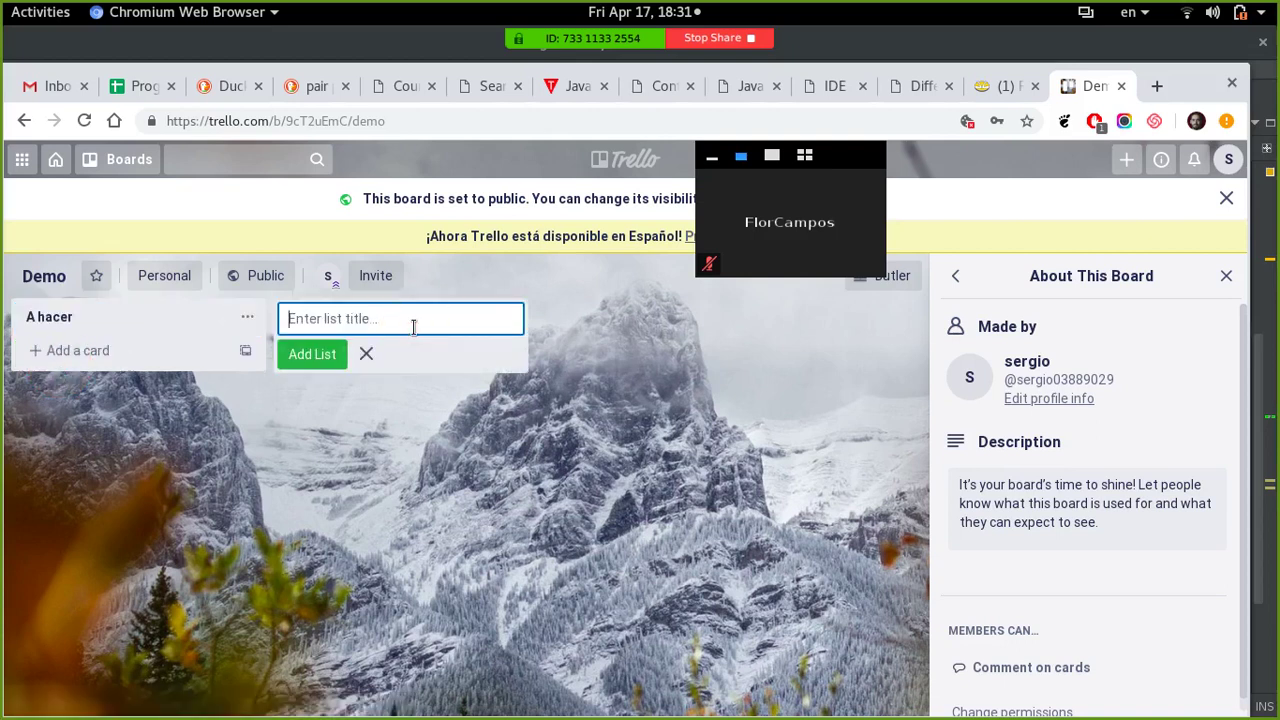
{"action": "type", "text": "Haciendo"}
{"action": "left_click", "coordinate": [316, 352]}
{"action": "type", "text": "Hecho"}
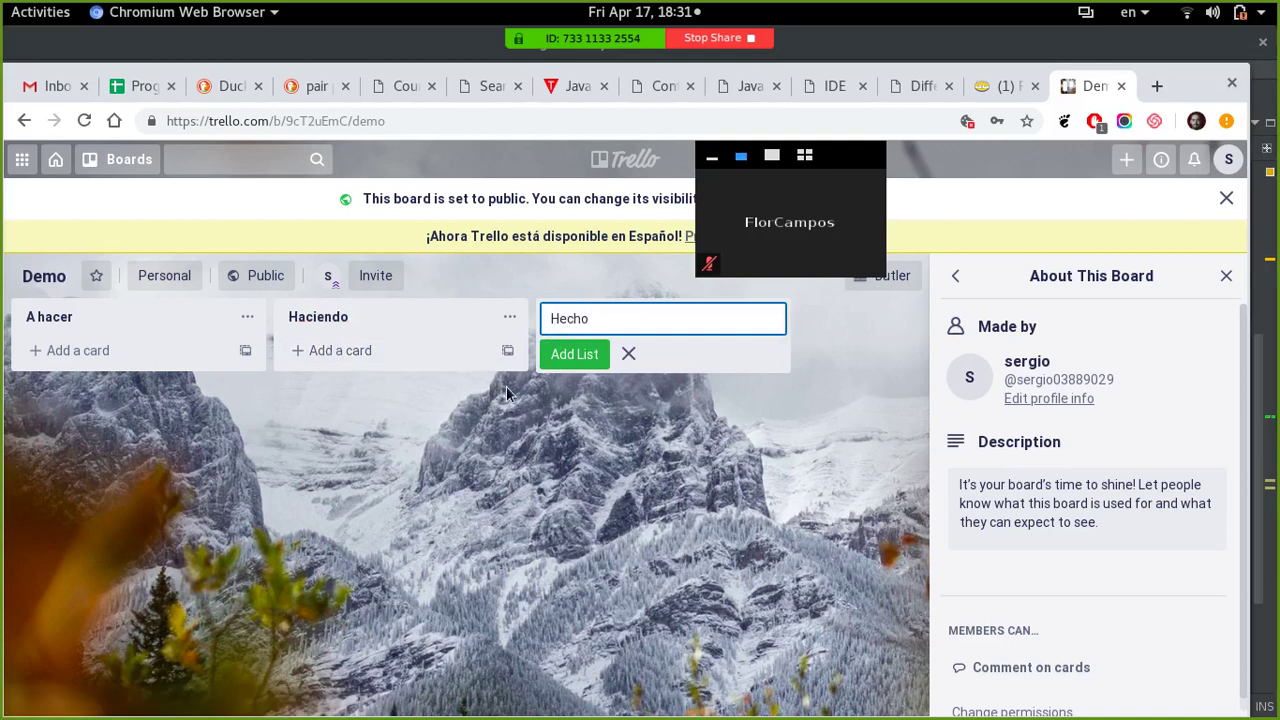
- Add a 'La base de dato' card to the A hacer list
{"action": "left_click", "coordinate": [118, 354]}
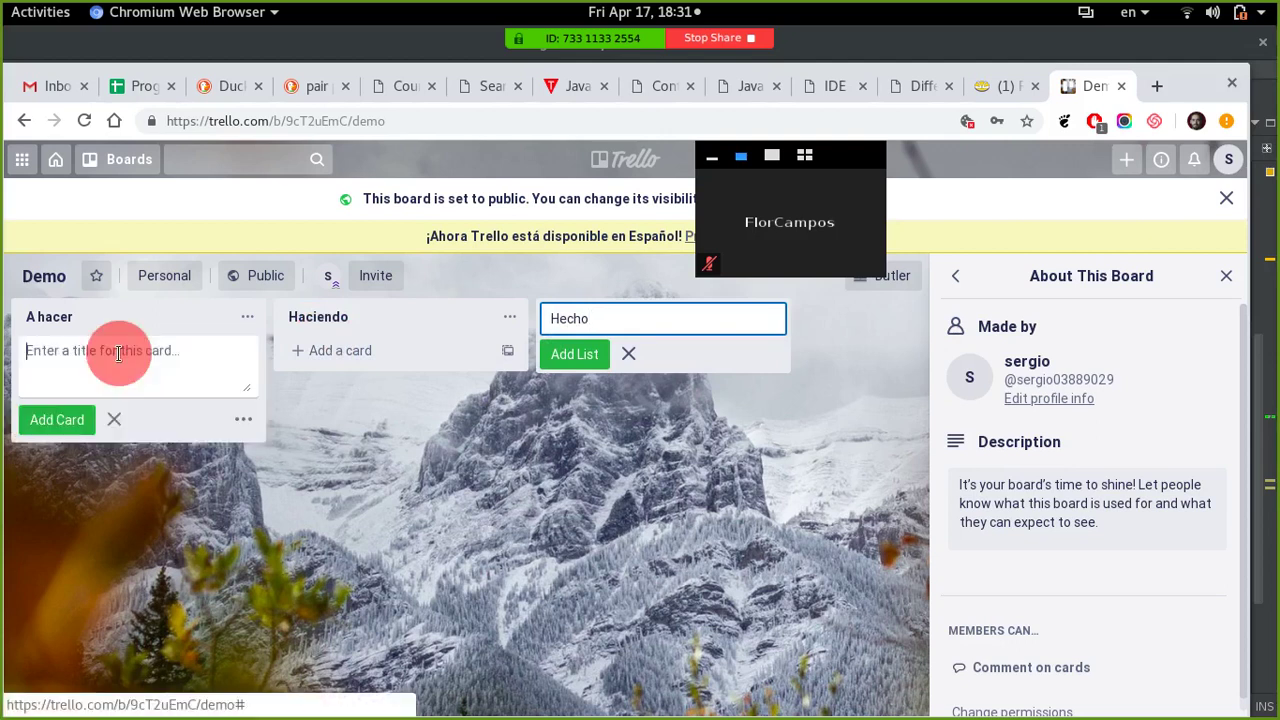
{"action": "left_click", "coordinate": [117, 356]}
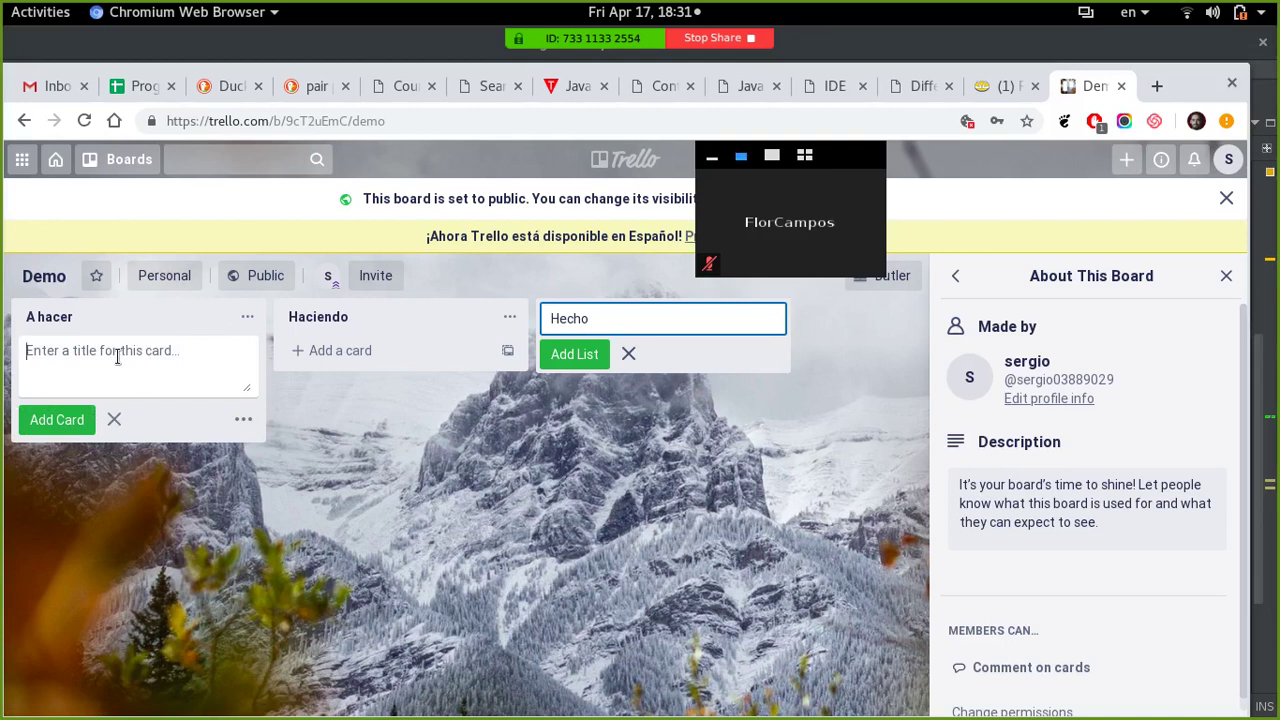
{"action": "type", "text": "L"}
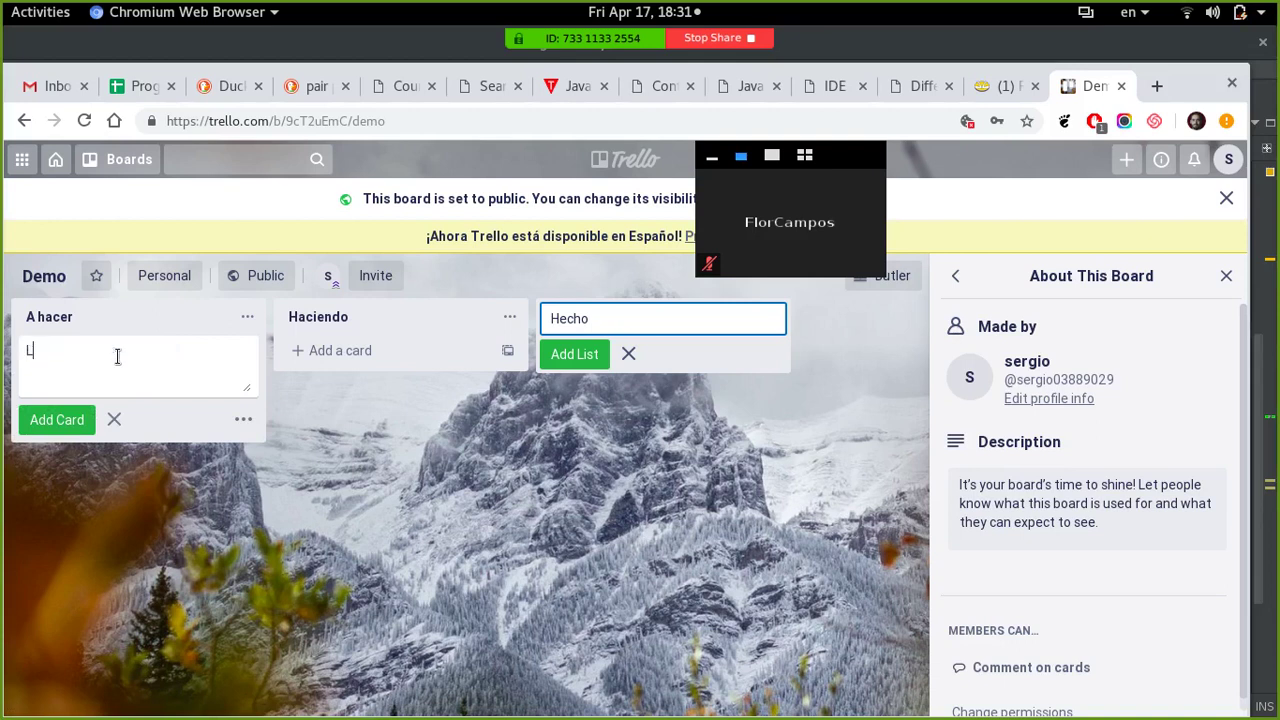
{"action": "type", "text": "a base de dato"}
{"action": "key", "text": "Return"}
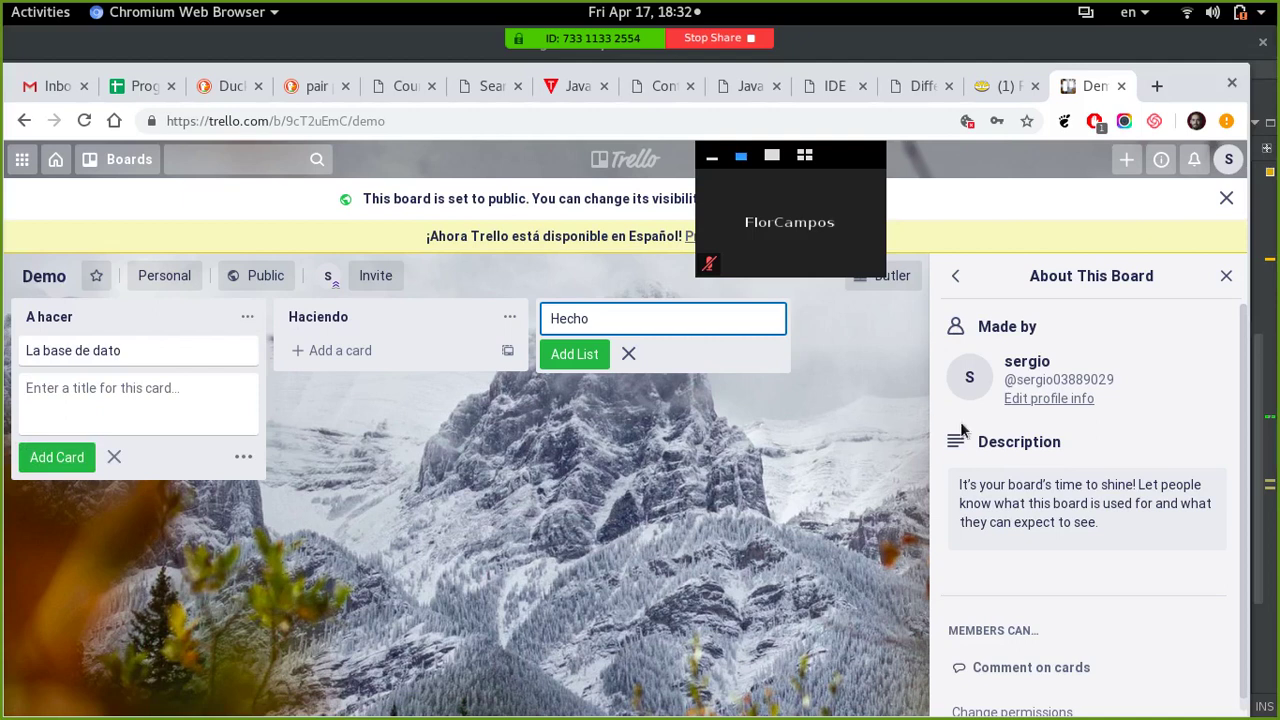
{"action": "scroll", "coordinate": [937, 460], "scroll_direction": "down", "scroll_amount": 1}
{"action": "scroll", "coordinate": [937, 462], "scroll_direction": "up", "scroll_amount": 1}
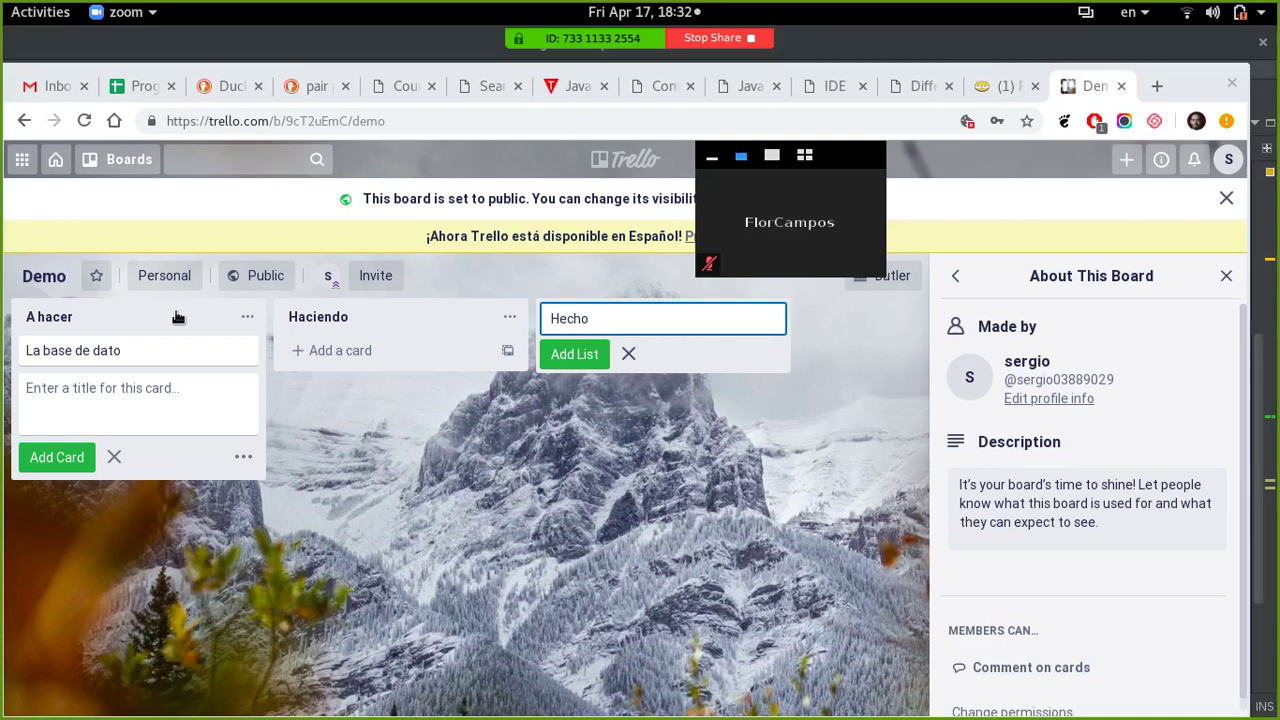
- Add the cards CSS, HTML, JS and Java to A hacer, one after another
{"action": "left_click", "coordinate": [127, 395]}
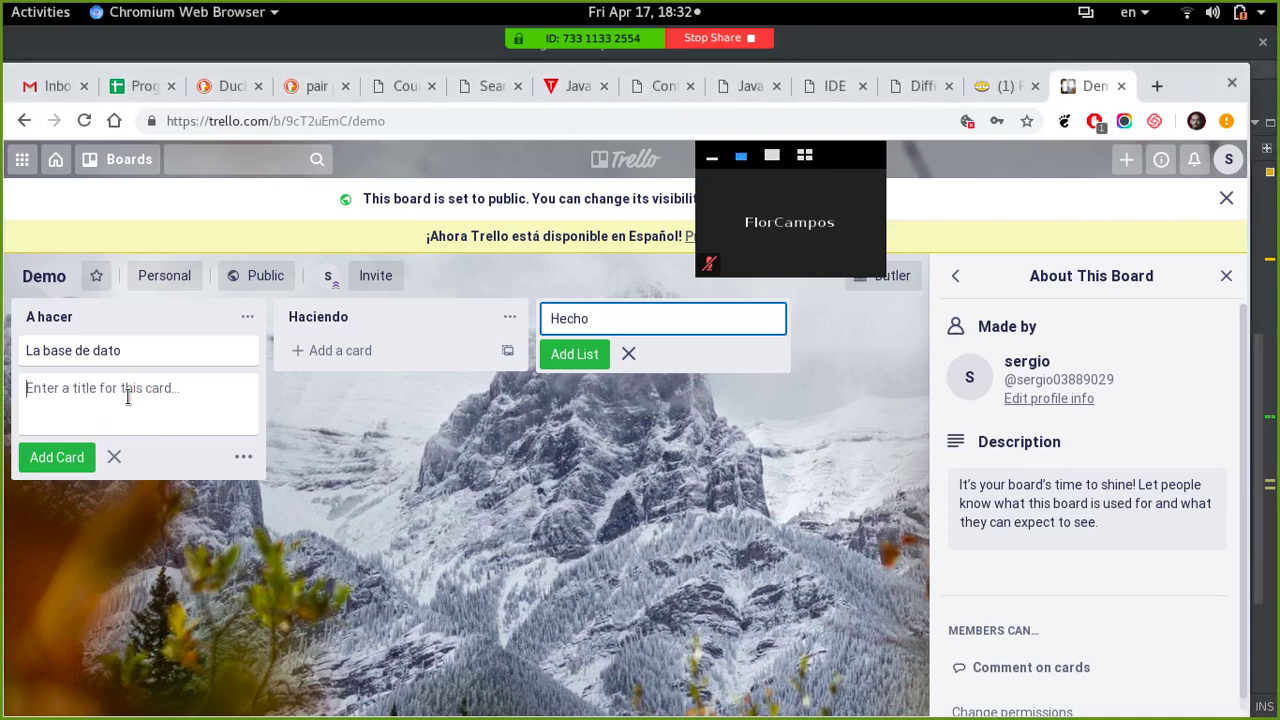
{"action": "type", "text": "CSS"}
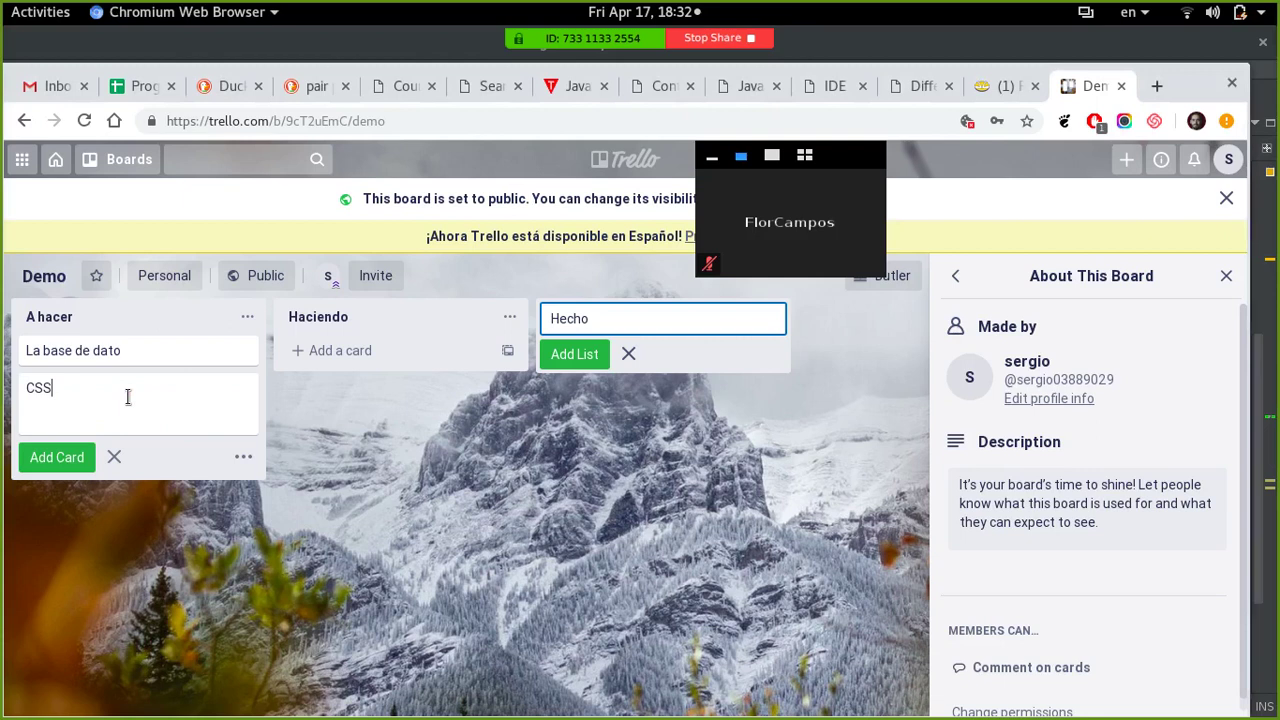
{"action": "key", "text": "Return"}
{"action": "type", "text": "HTML"}
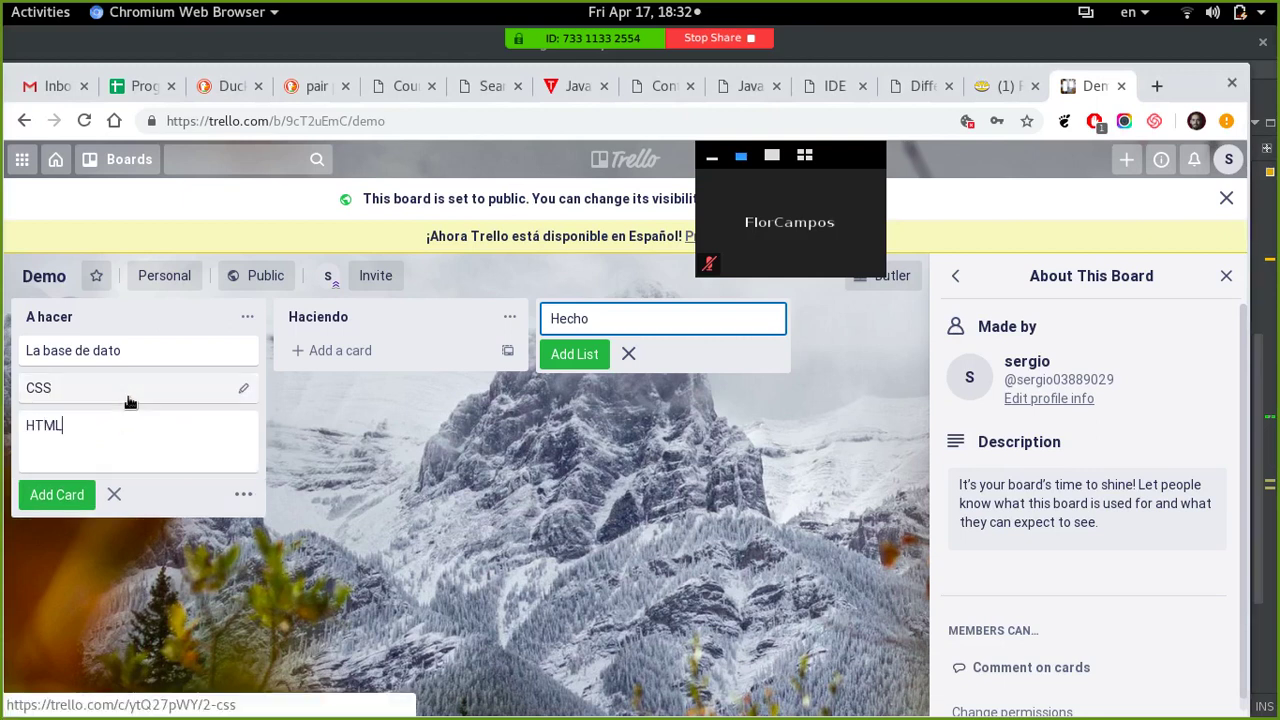
{"action": "key", "text": "Return"}
{"action": "type", "text": "JS"}
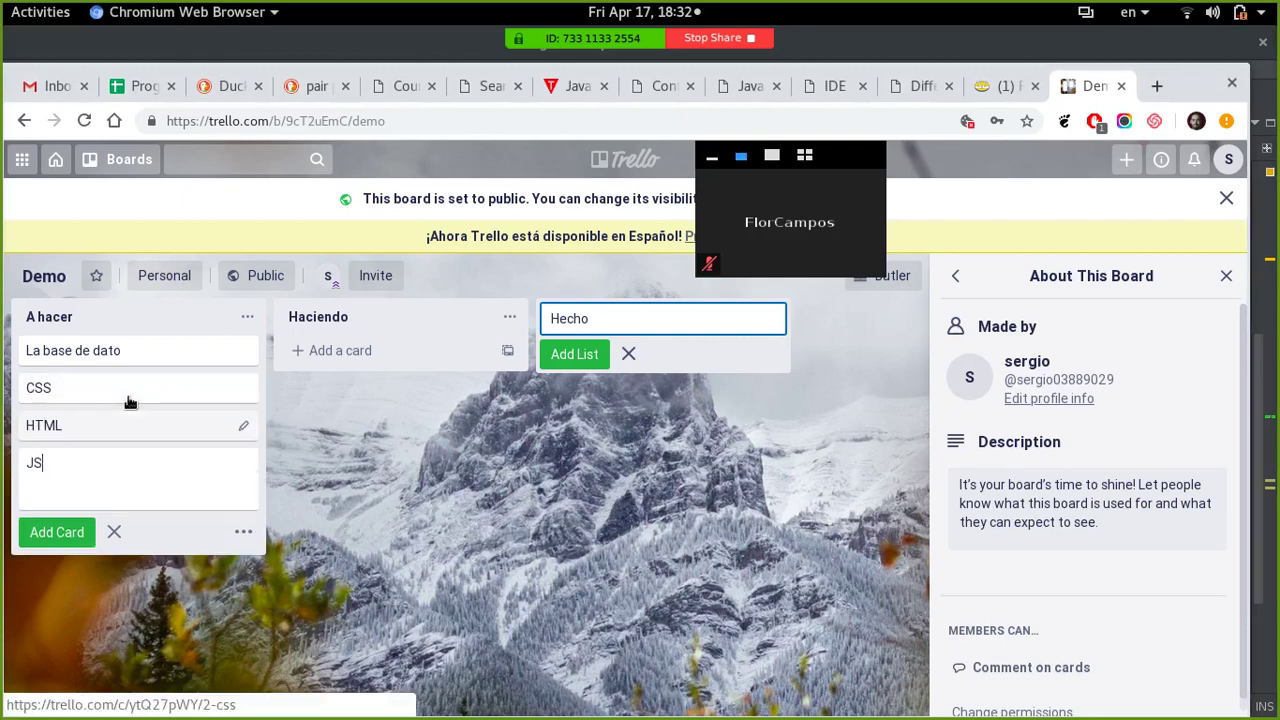
{"action": "key", "text": "Return"}
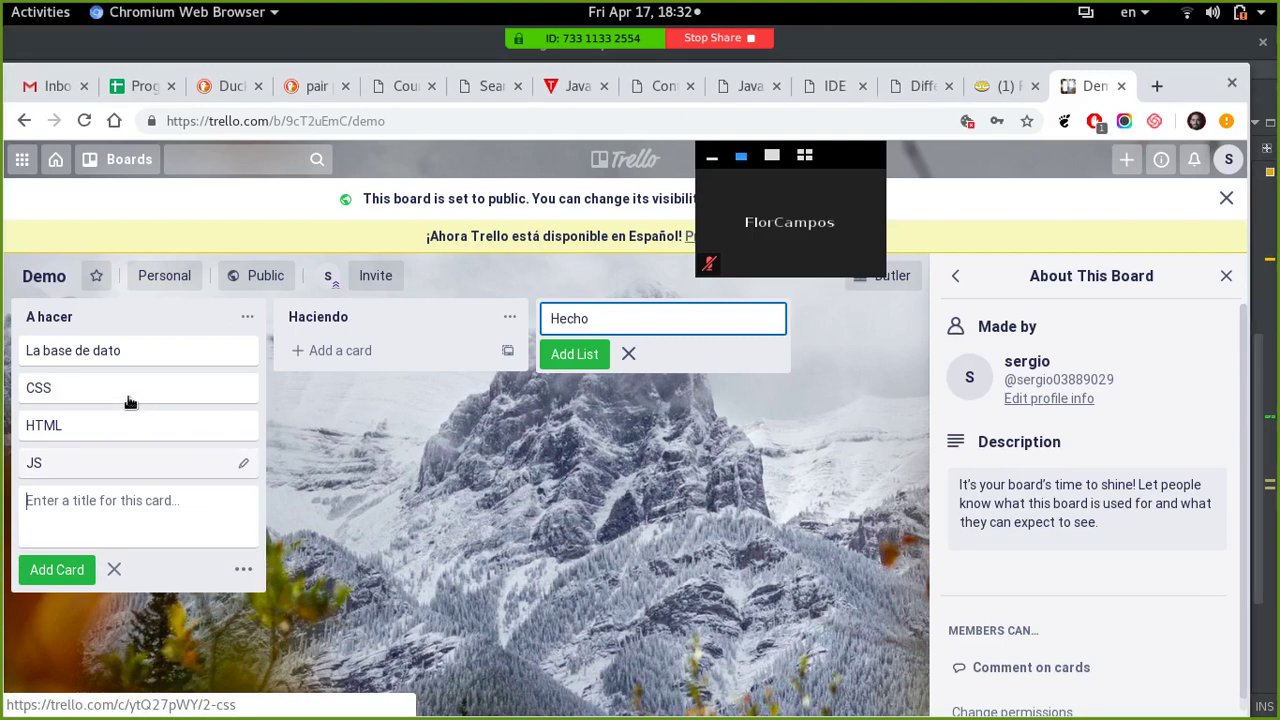
{"action": "type", "text": "Java"}
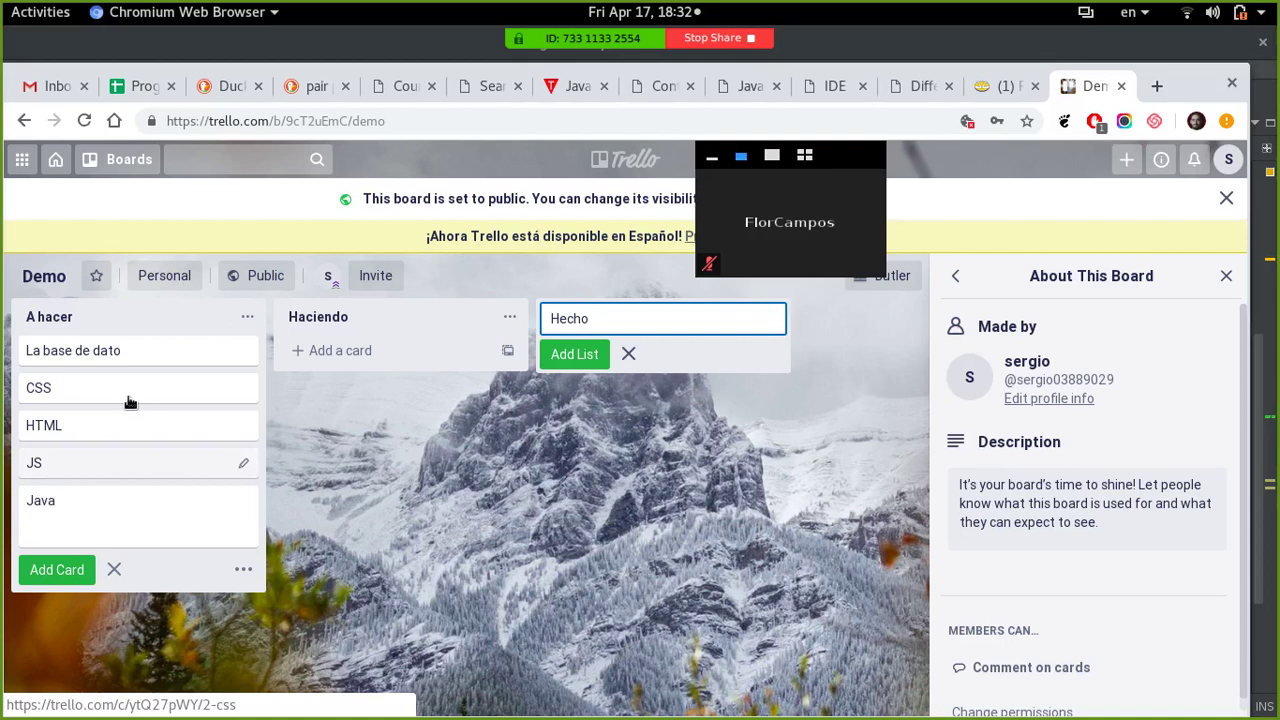
{"action": "key", "text": "Return"}
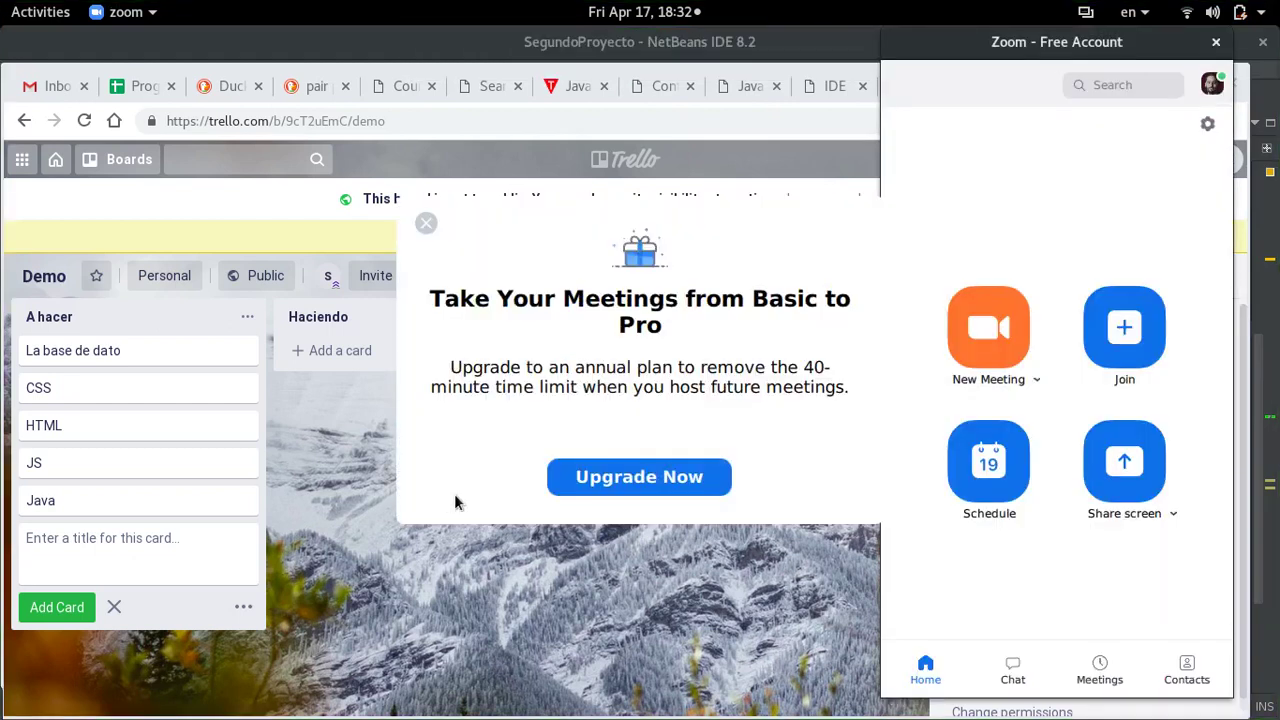
- Dismiss the upgrade offer and start a new Zoom meeting with video turned off
{"action": "left_click", "coordinate": [426, 226]}
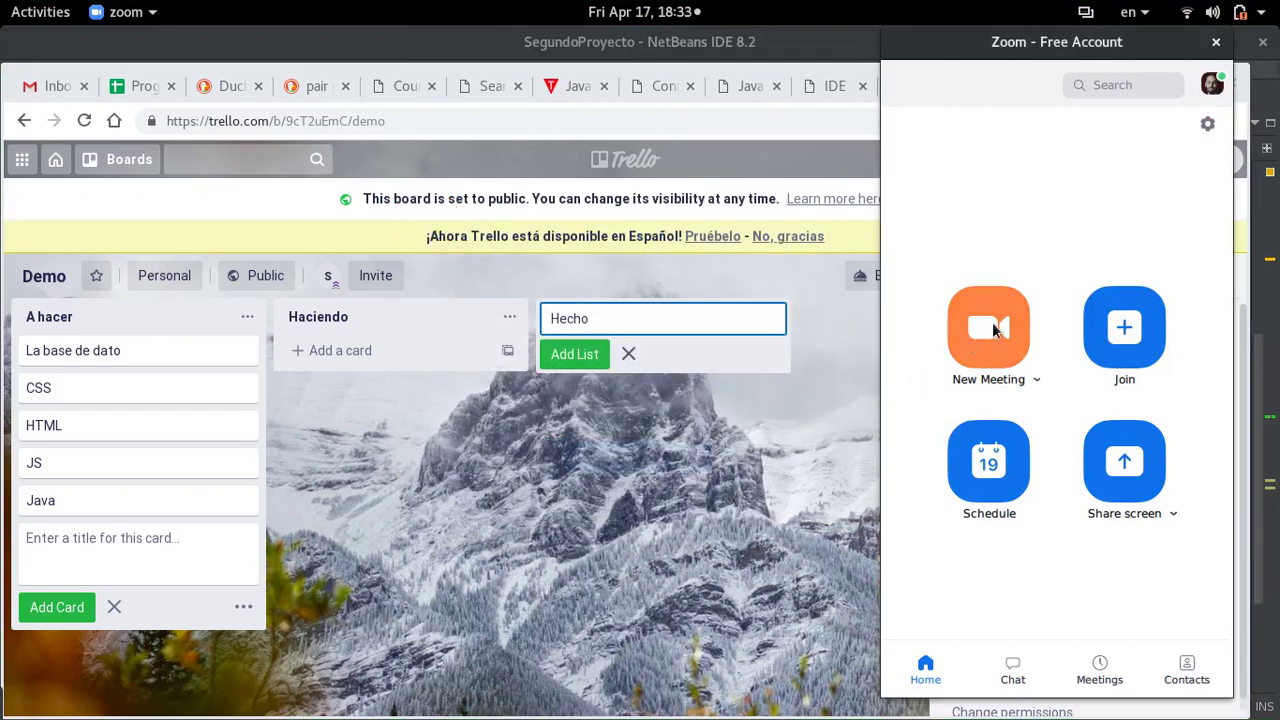
{"action": "left_click", "coordinate": [1003, 327]}
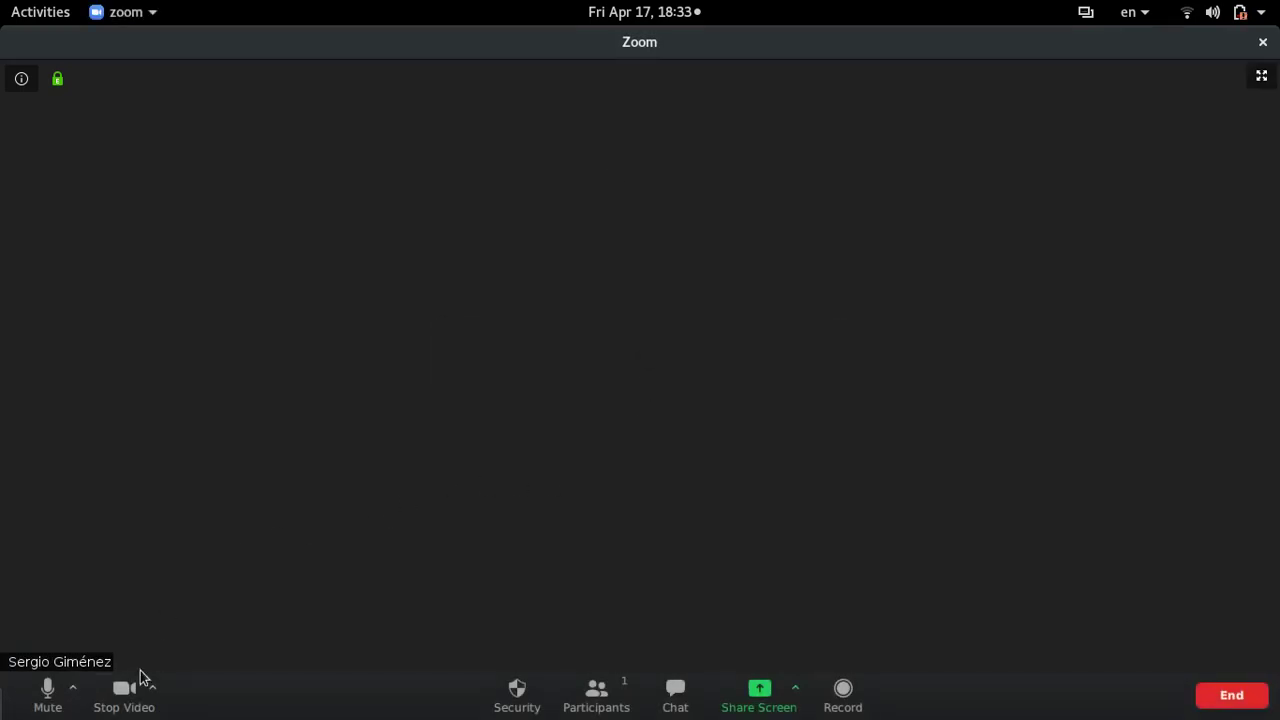
{"action": "left_click", "coordinate": [140, 680]}
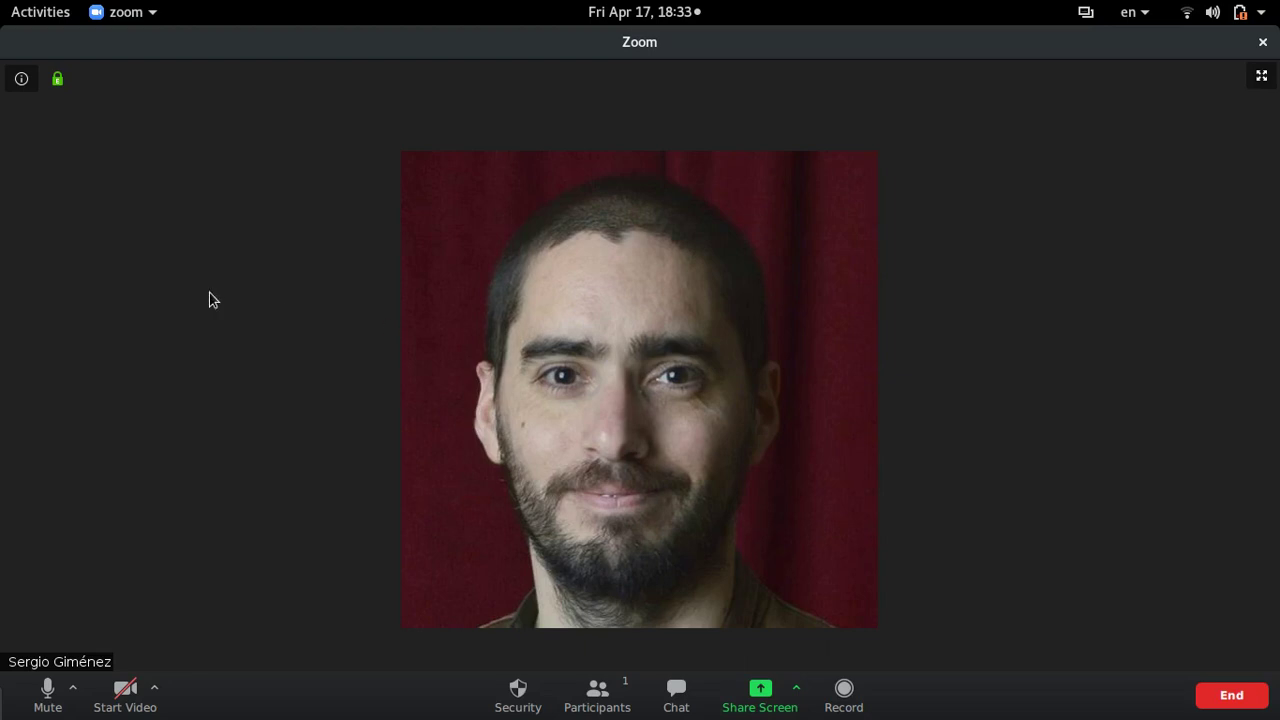
- Copy the meeting's invitation URL and return to the browser with the Trello board
{"action": "left_click", "coordinate": [30, 86]}
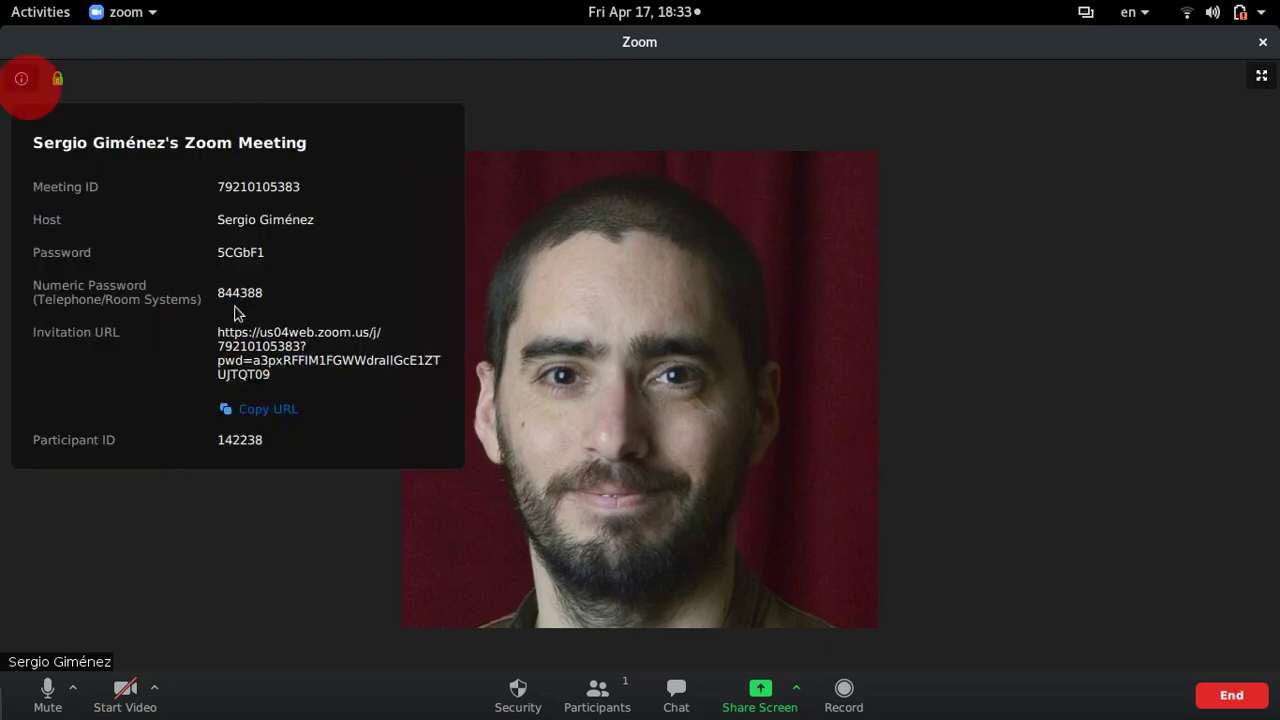
{"action": "double_click", "coordinate": [271, 346]}
{"action": "left_click", "coordinate": [268, 349]}
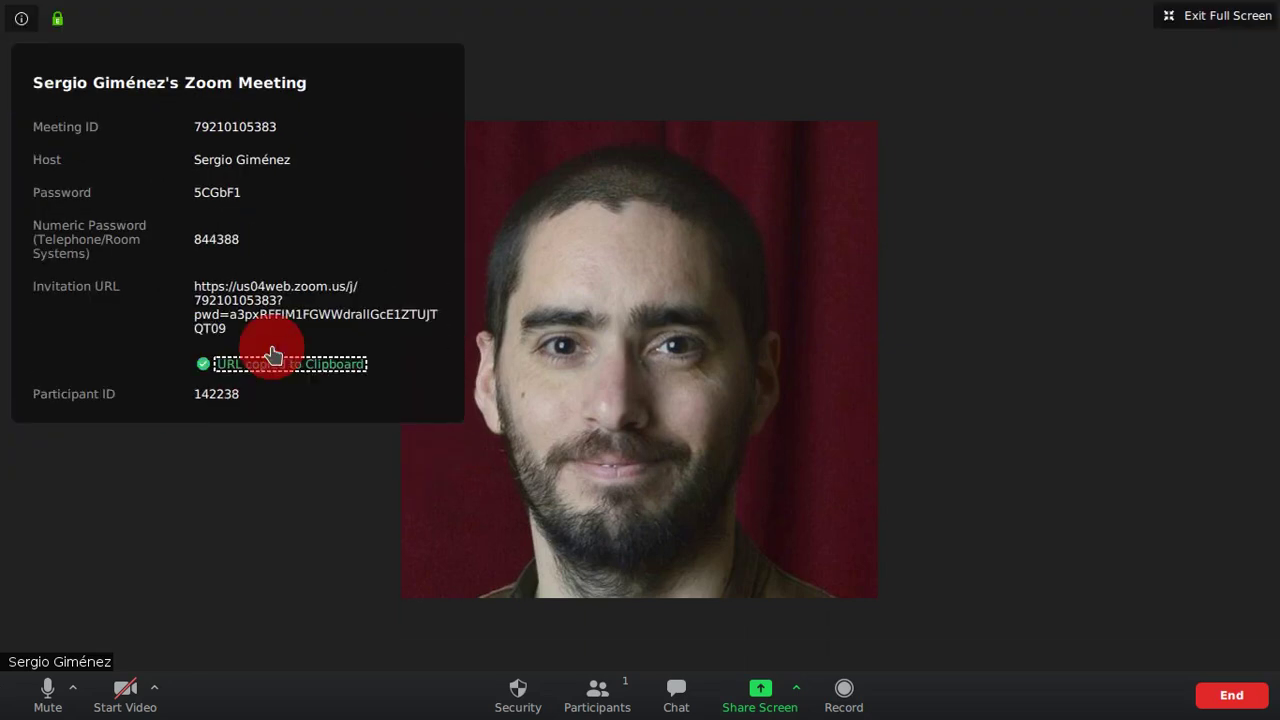
{"action": "key", "text": "super"}
{"action": "left_click", "coordinate": [621, 219]}
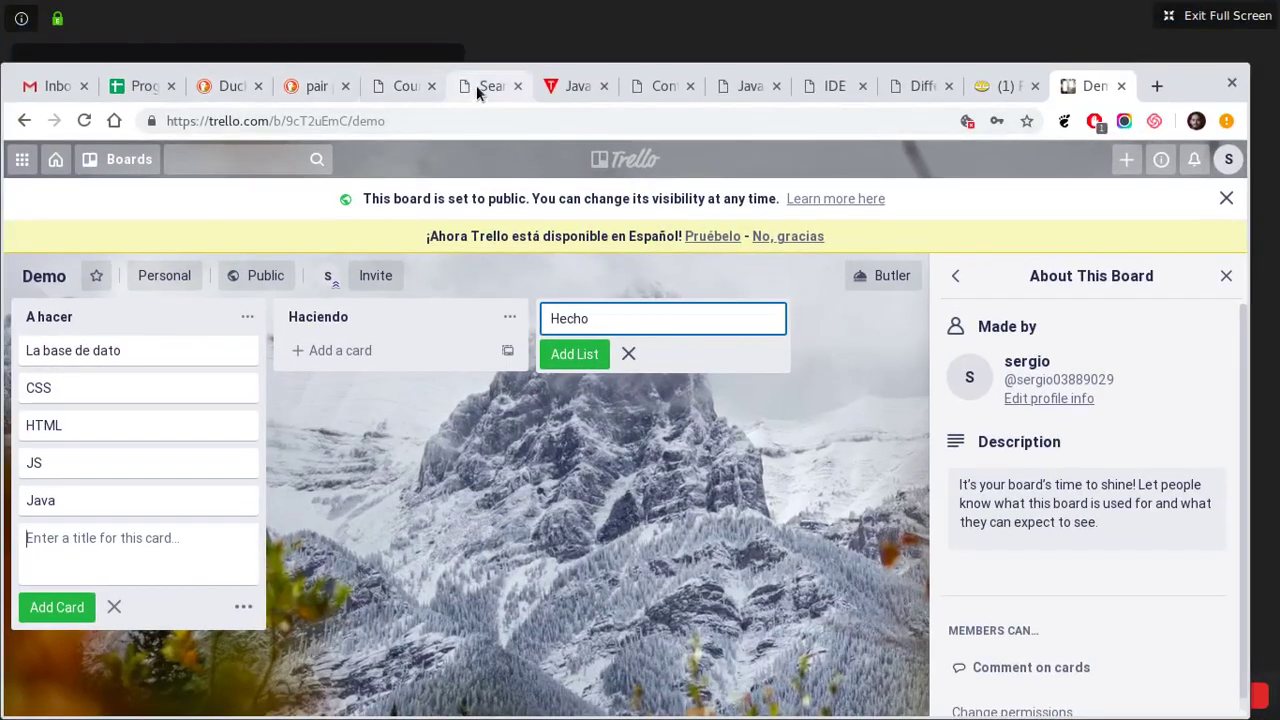
- Cycle through the Courses, Java, Trello, Mercado Libre and spreadsheet tabs, ending on Gmail
{"action": "left_click", "coordinate": [416, 94]}
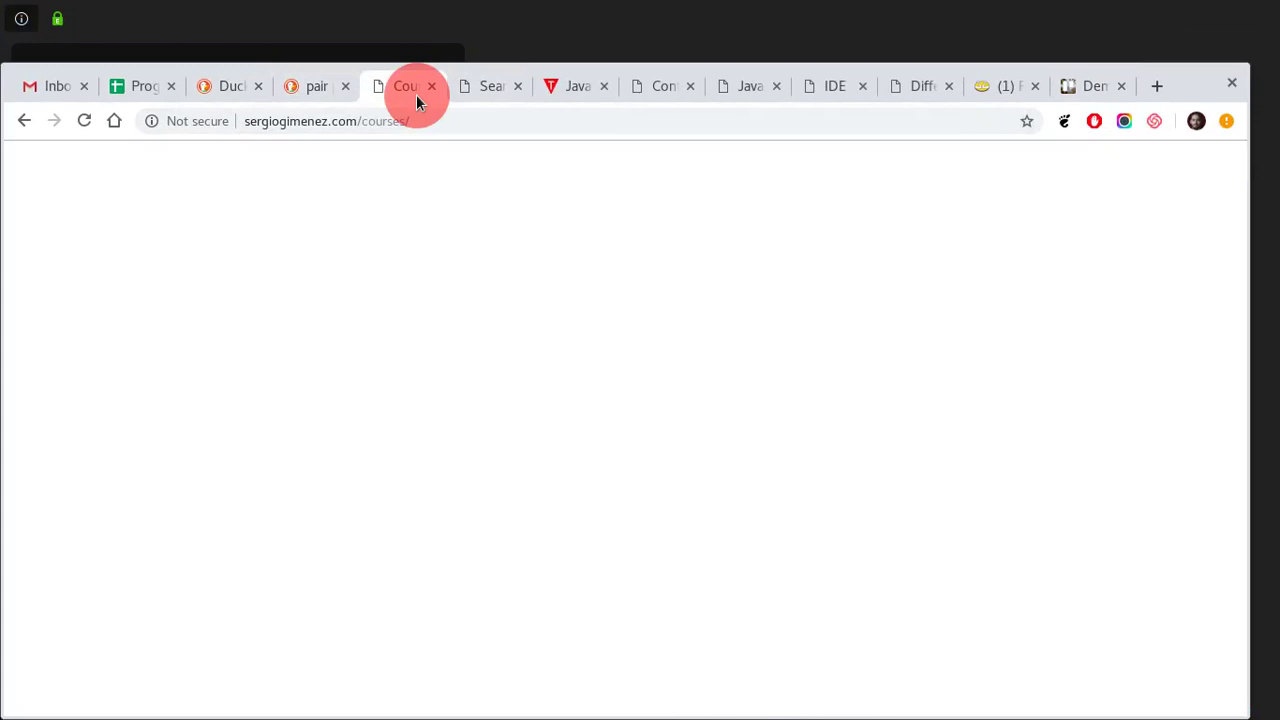
{"action": "left_click", "coordinate": [656, 88]}
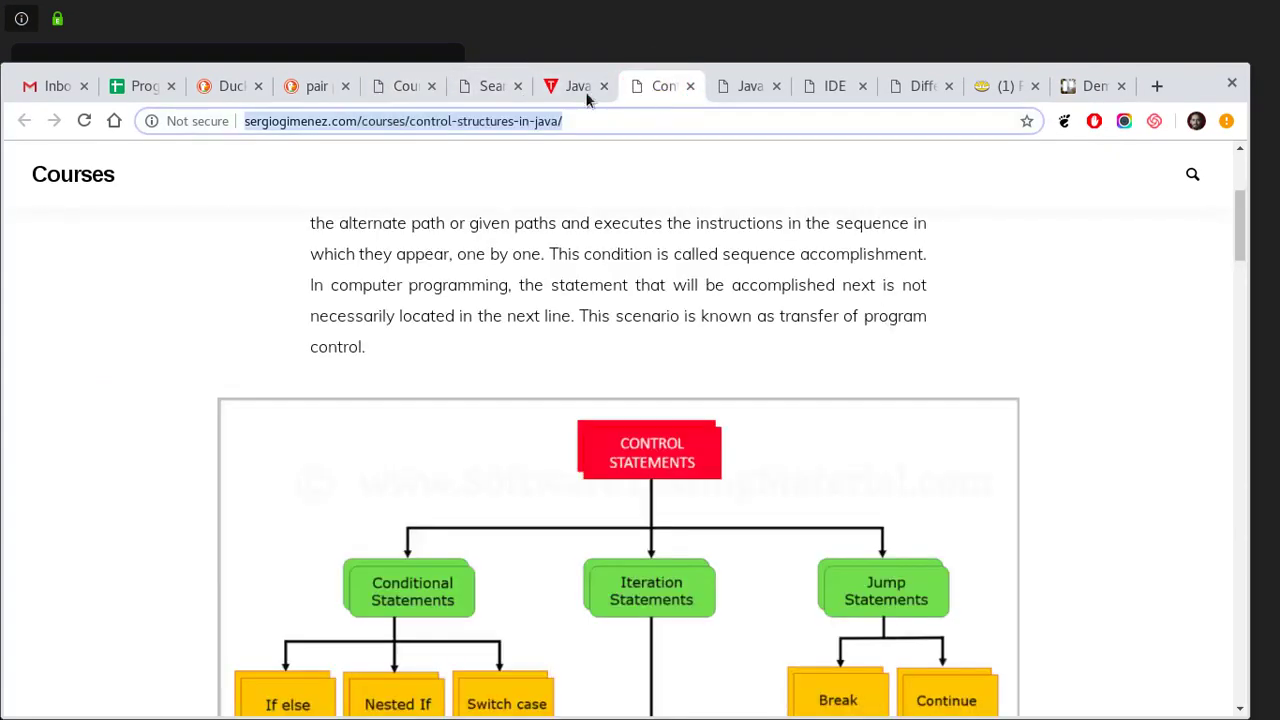
{"action": "left_click", "coordinate": [51, 86]}
{"action": "left_click", "coordinate": [1075, 90]}
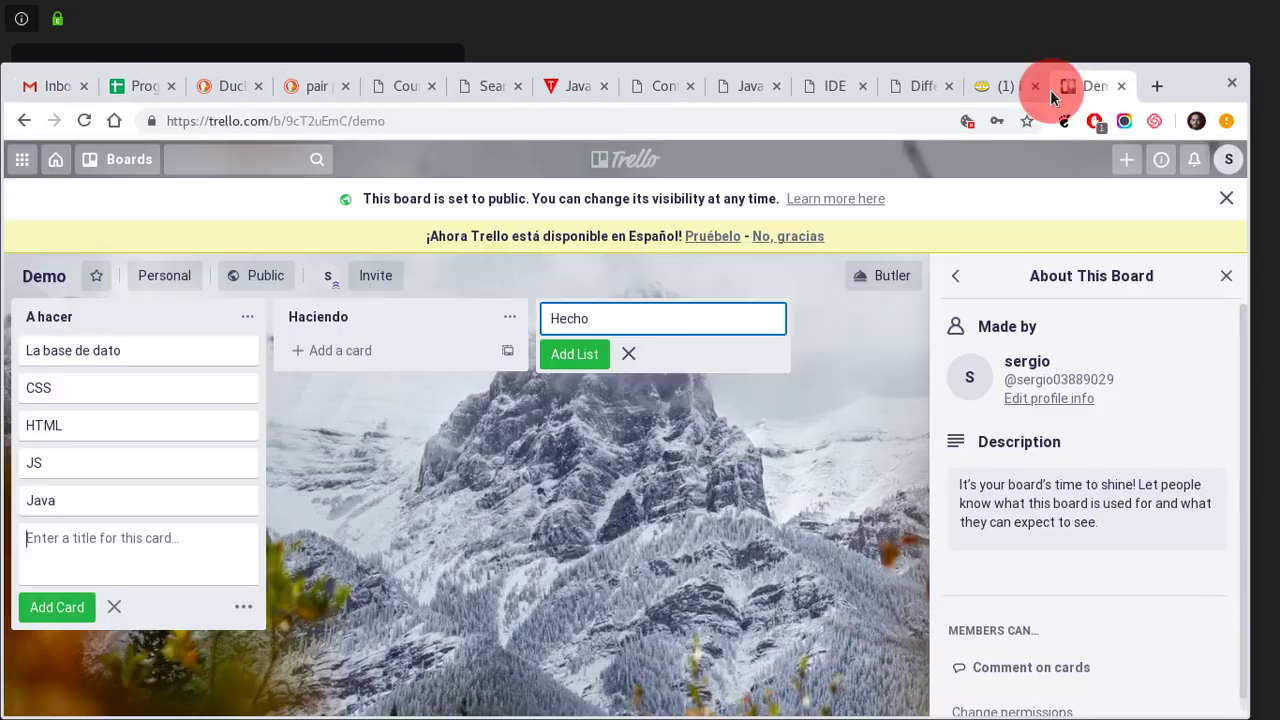
{"action": "left_click", "coordinate": [1005, 87]}
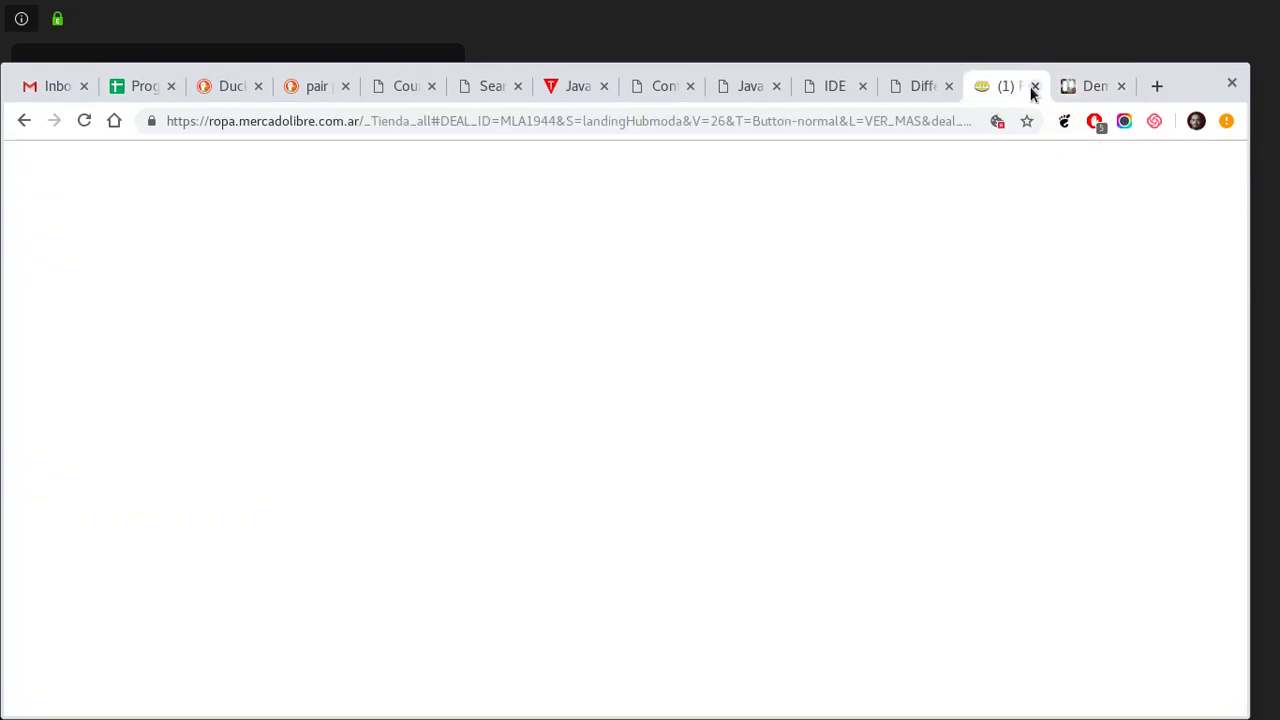
{"action": "left_click", "coordinate": [133, 84]}
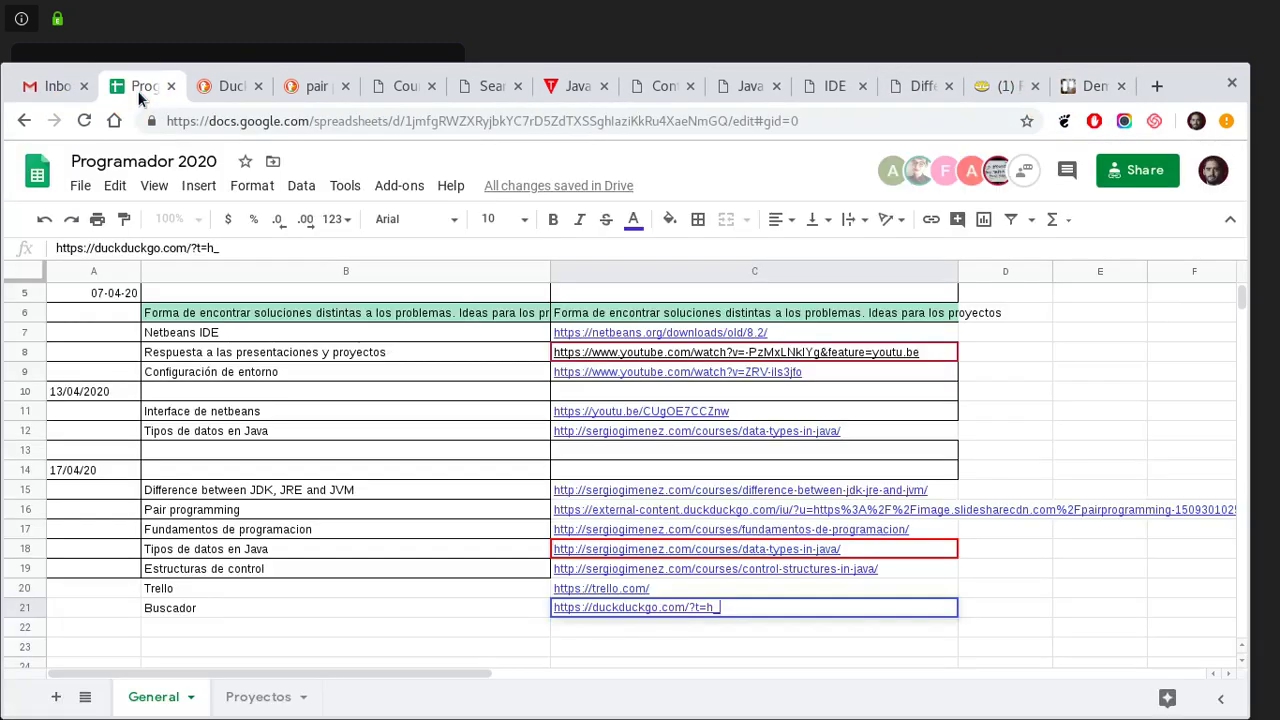
{"action": "left_click", "coordinate": [55, 86]}
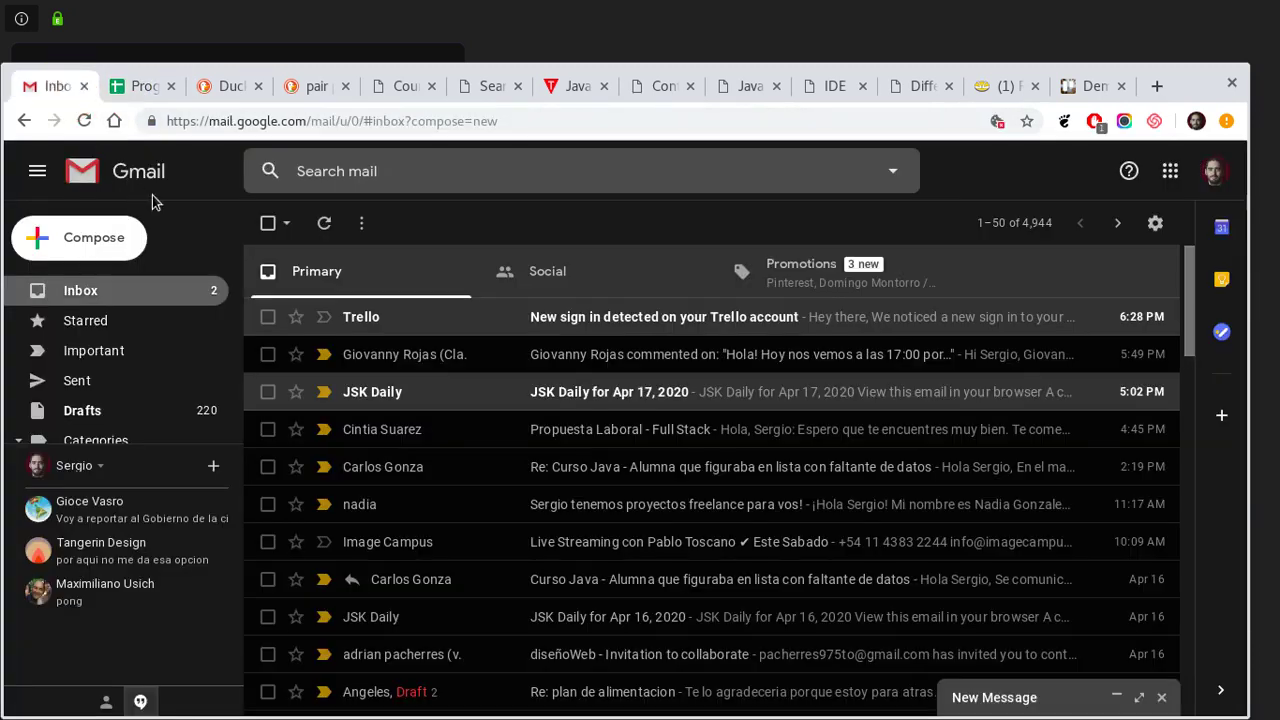
- Open the Google apps panel and browse its apps such as Classroom, Drive and Calendar
{"action": "left_click", "coordinate": [1161, 180]}
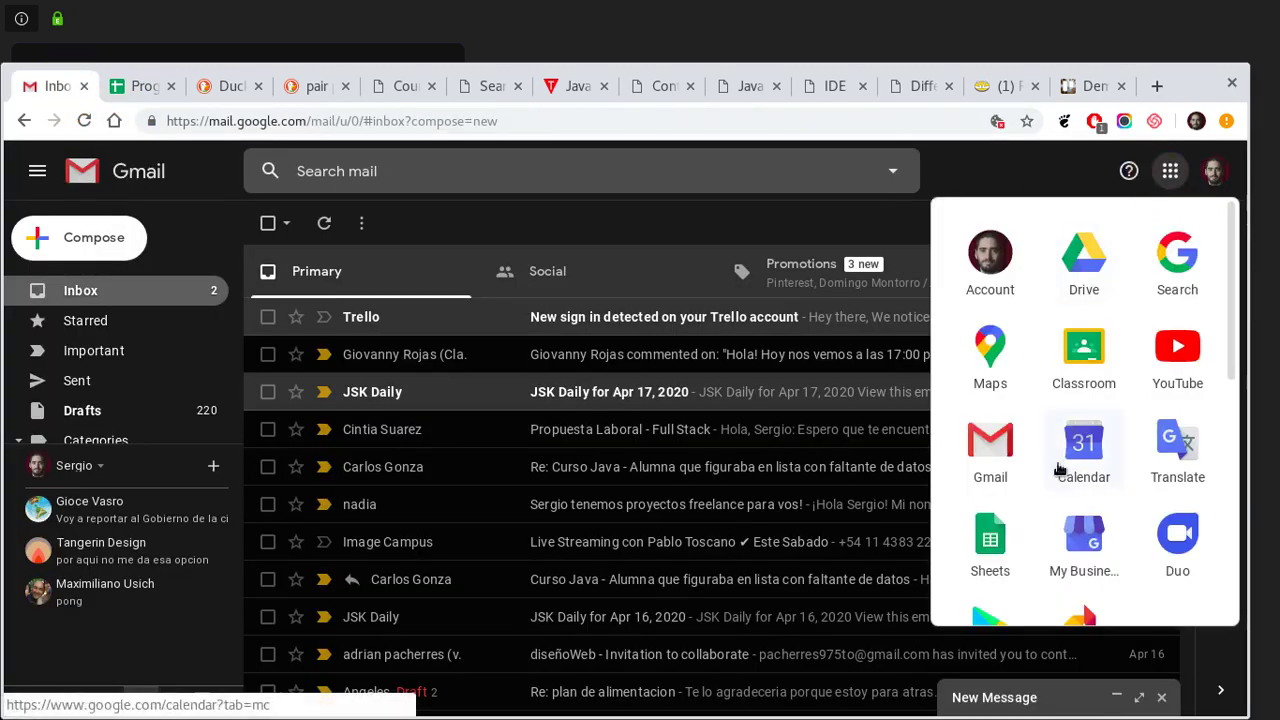
{"action": "scroll", "coordinate": [1037, 449], "scroll_direction": "down", "scroll_amount": 2}
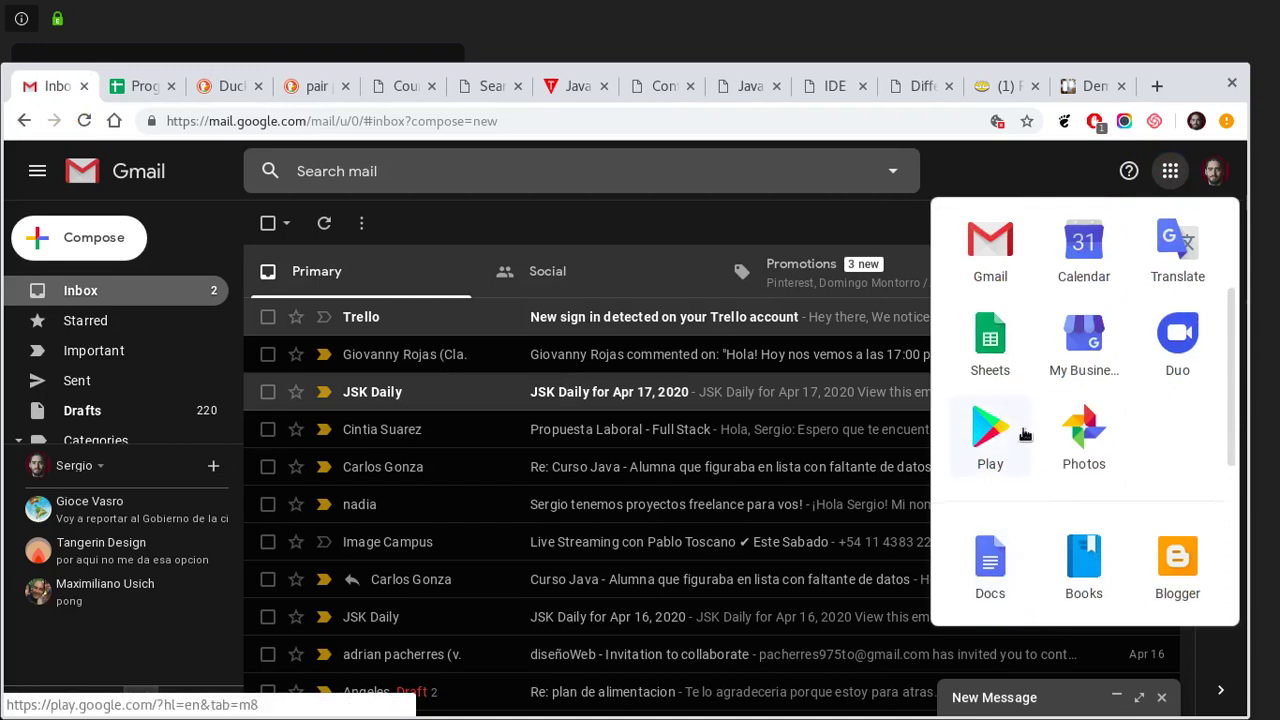
{"action": "scroll", "coordinate": [1020, 434], "scroll_direction": "down", "scroll_amount": 1}
{"action": "scroll", "coordinate": [1030, 440], "scroll_direction": "up", "scroll_amount": 3}
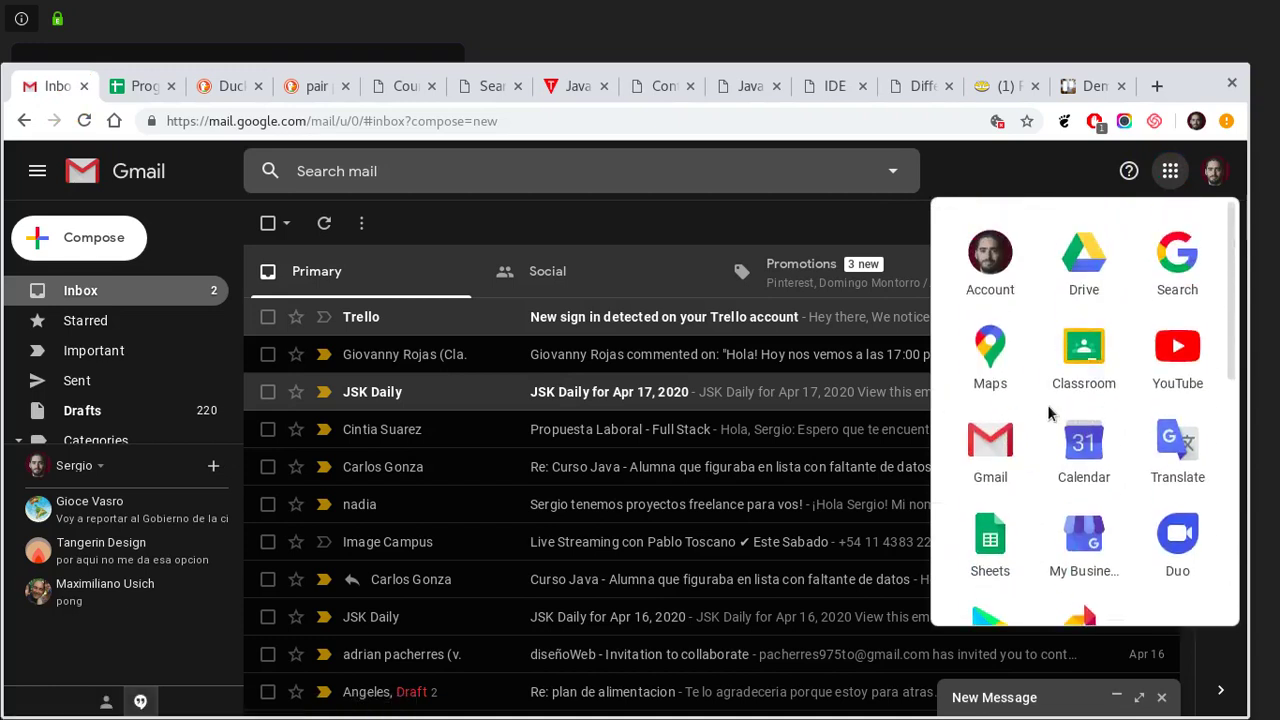
- Open Google Classroom and go into the Programador (Trayecto) class
{"action": "left_click", "coordinate": [1064, 362]}
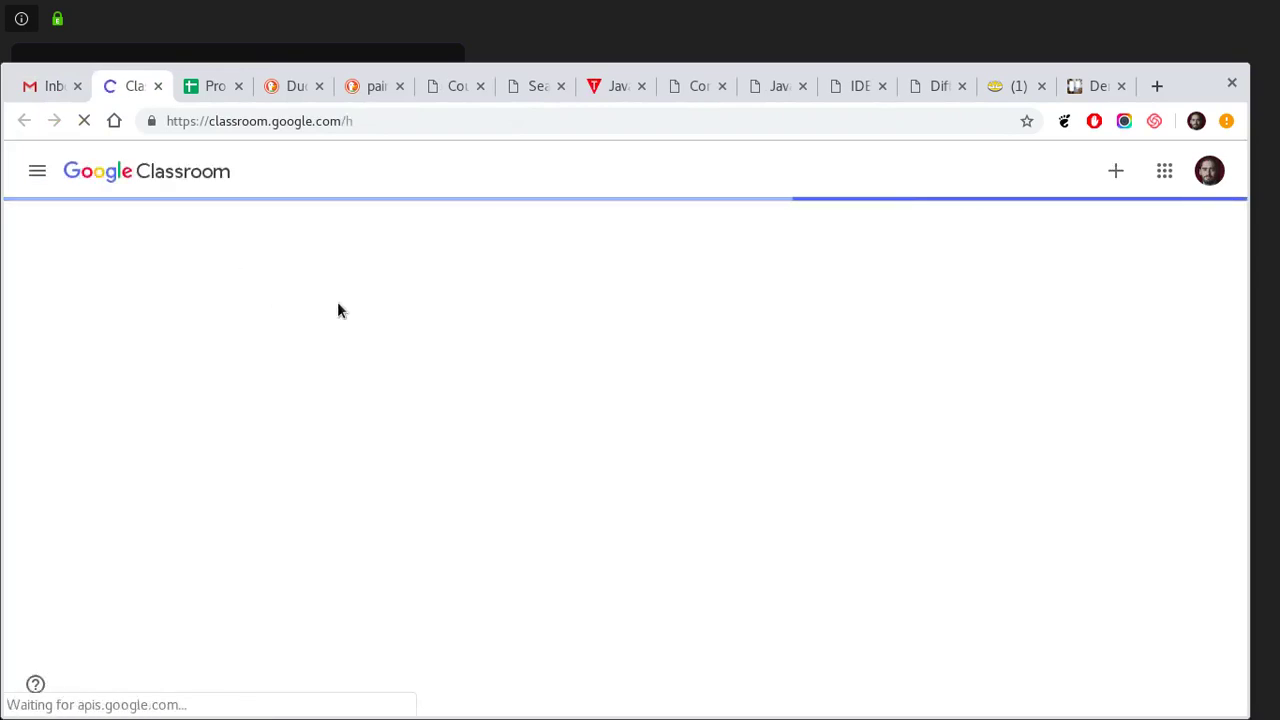
{"action": "left_click", "coordinate": [156, 252]}
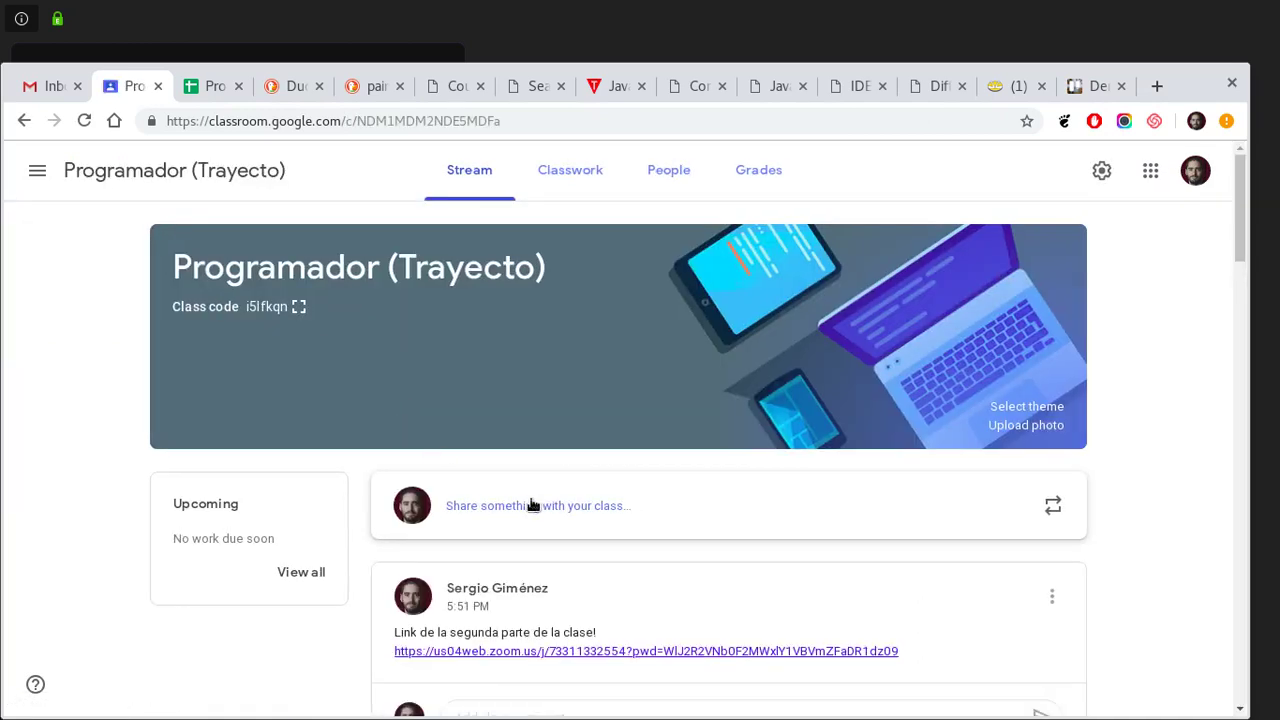
{"action": "scroll", "coordinate": [509, 529], "scroll_direction": "down", "scroll_amount": 1}
- Post 'Tercera parte' with the Zoom meeting link to the class, then close the Classroom tab
{"action": "left_click", "coordinate": [505, 457]}
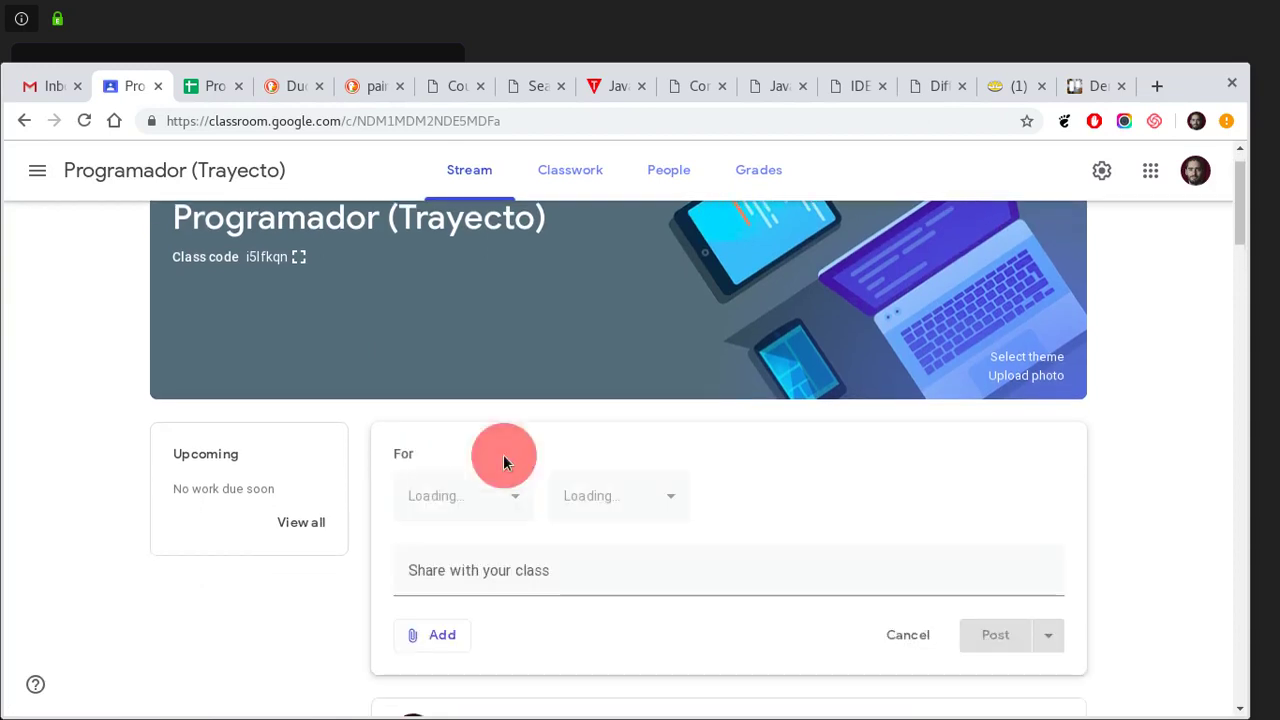
{"action": "type", "text": "Tercera parte"}
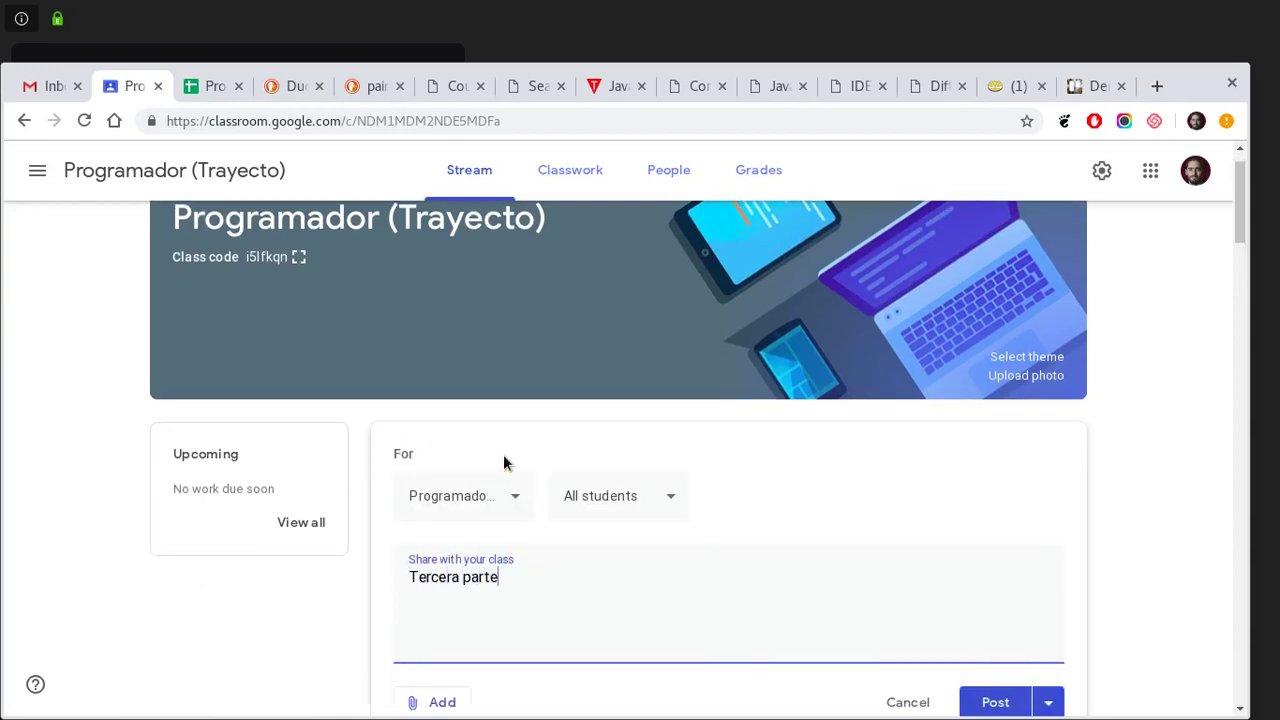
{"action": "key", "text": "Return"}
{"action": "key", "text": "ctrl+v"}
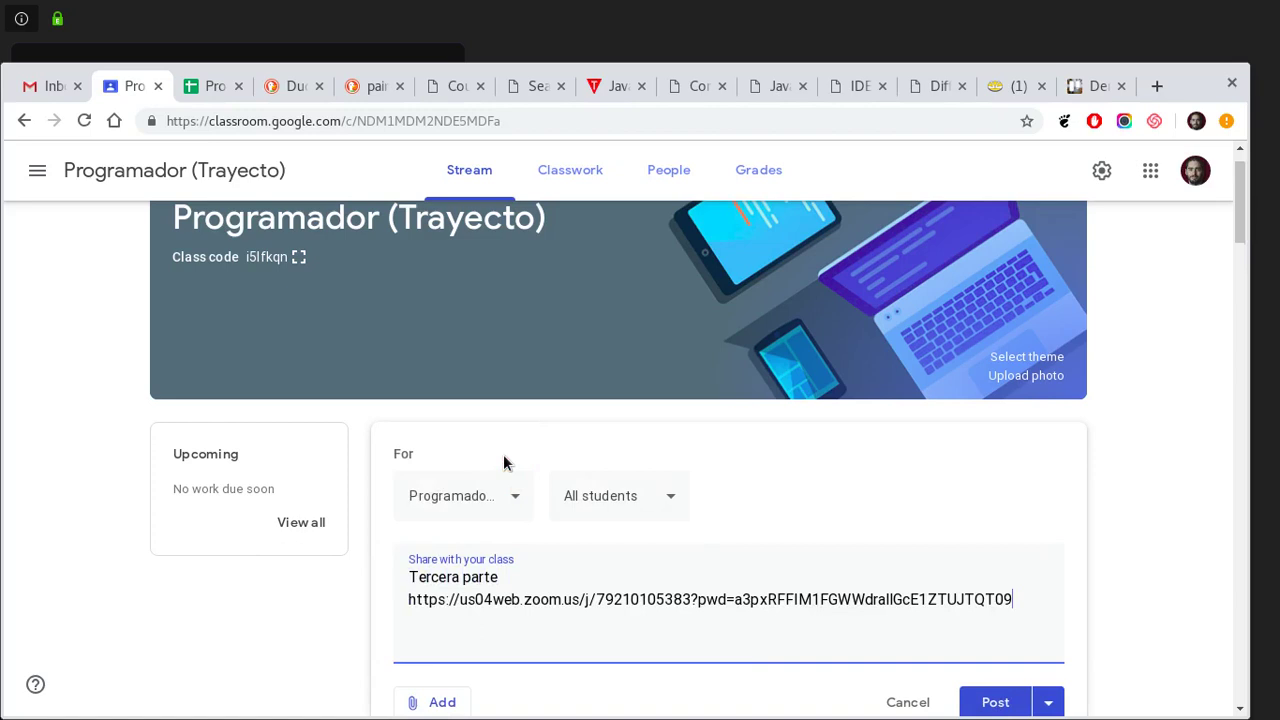
{"action": "left_click", "coordinate": [968, 699]}
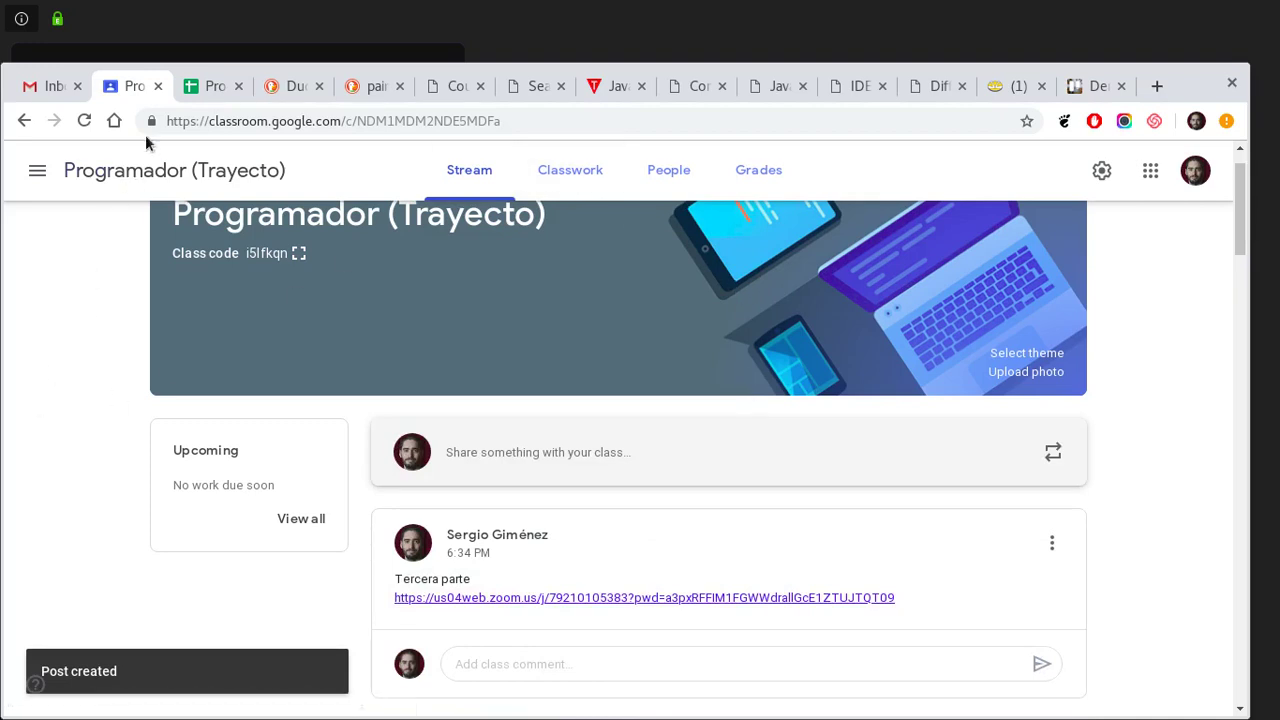
{"action": "left_click", "coordinate": [157, 86]}
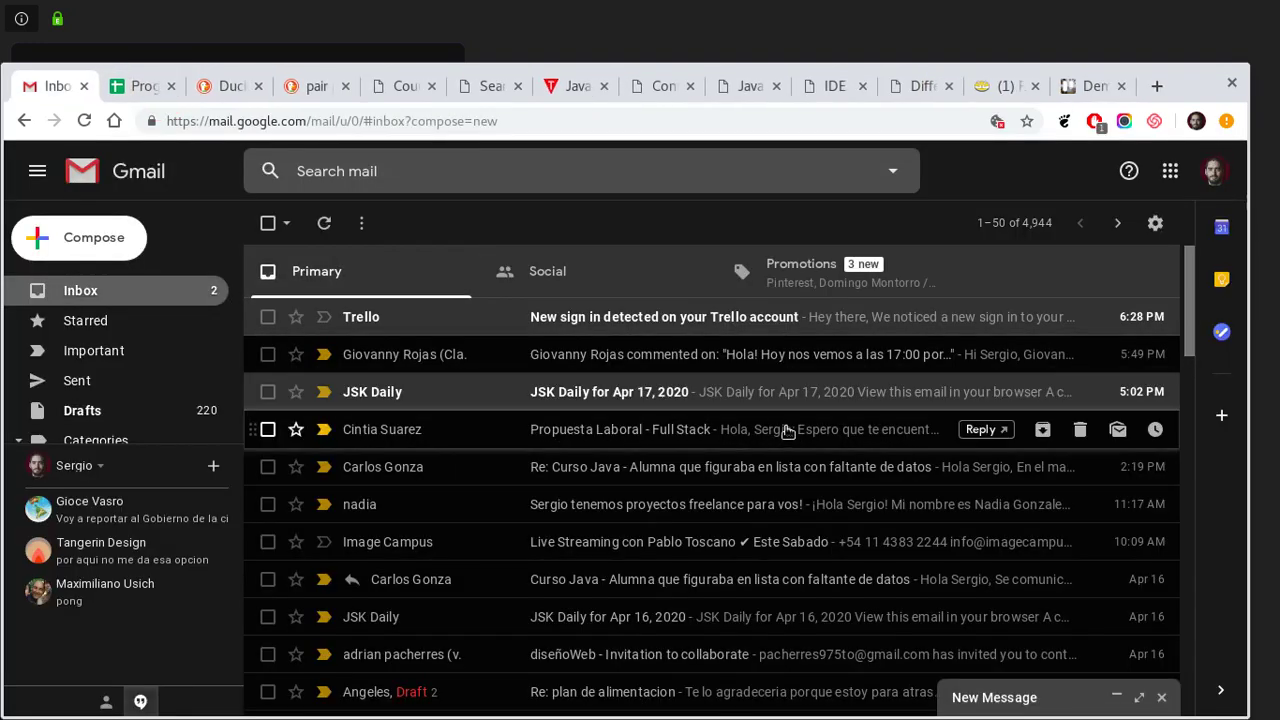
- Bring the full-screen Zoom meeting back to the front
{"action": "key", "text": "super"}
{"action": "left_click", "coordinate": [839, 517]}
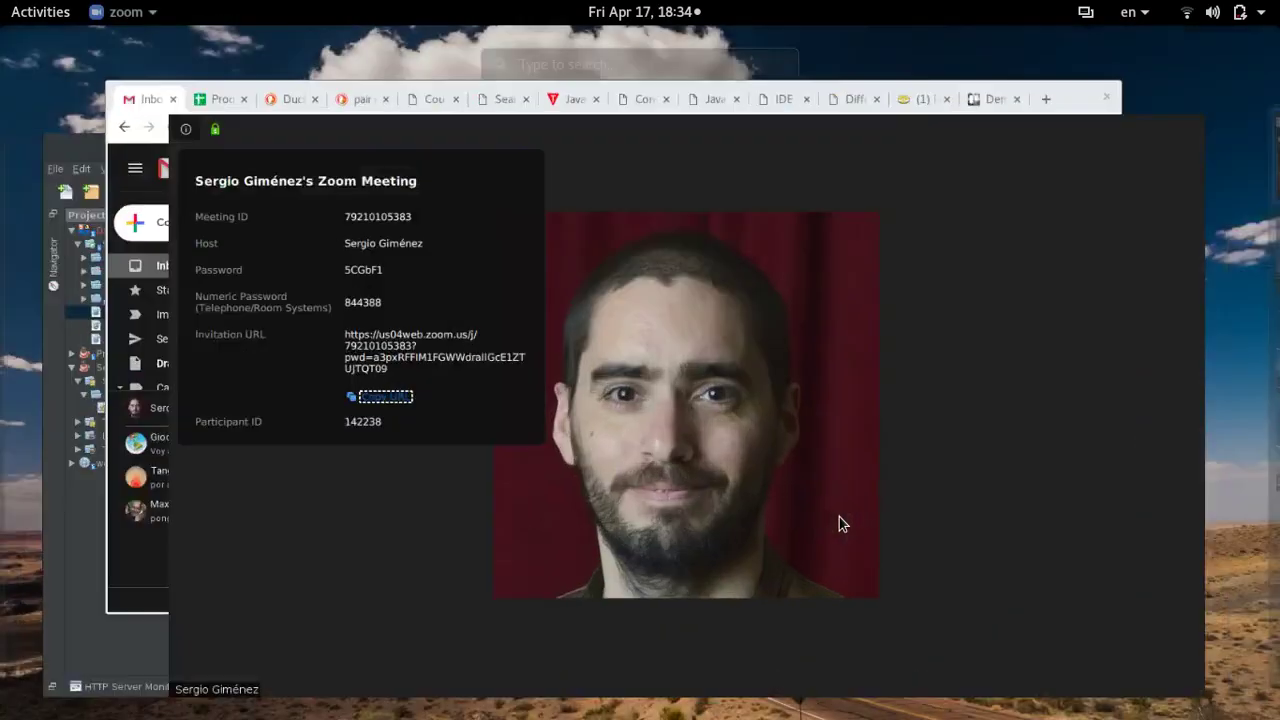
{"action": "left_click", "coordinate": [343, 597]}
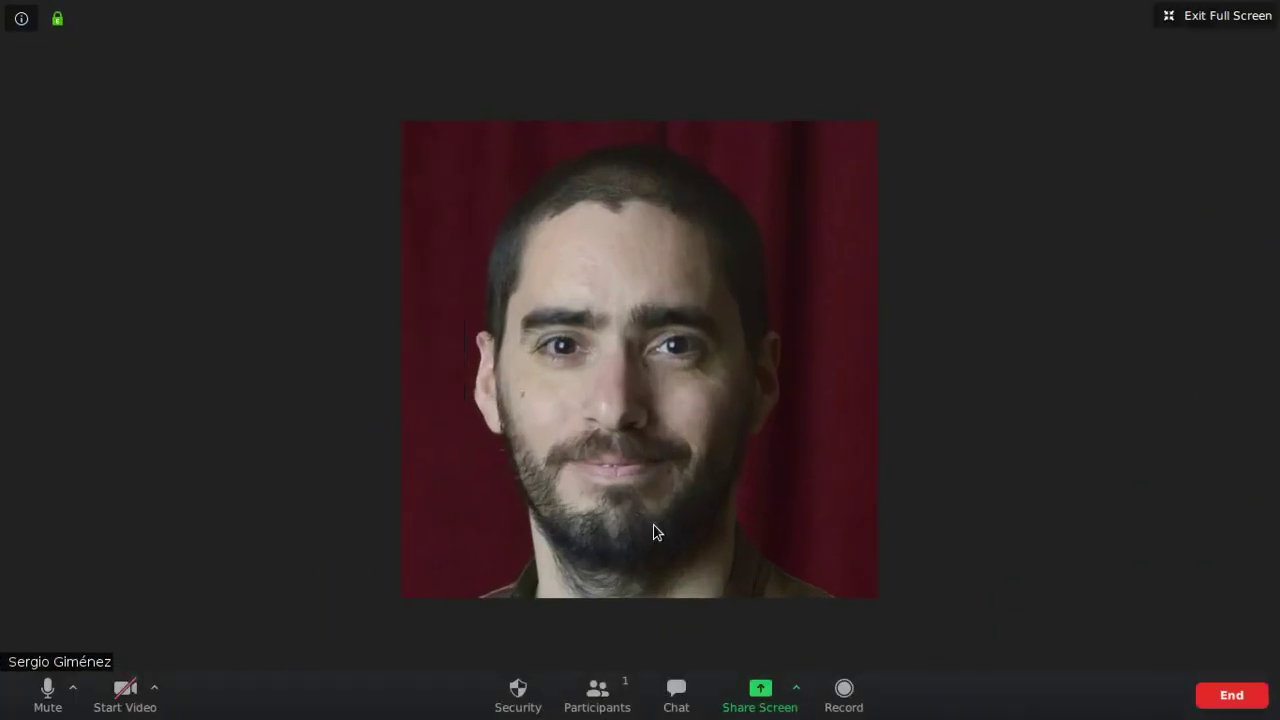
{"action": "key", "text": "super"}
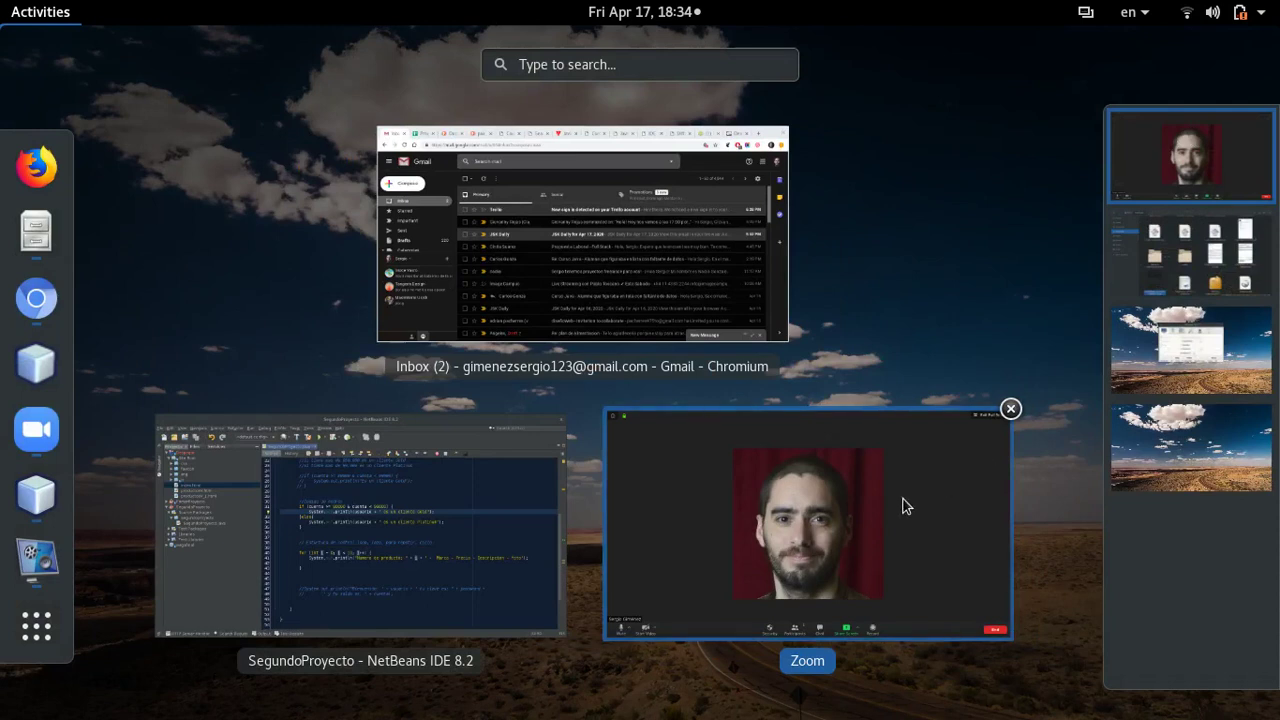
{"action": "left_click", "coordinate": [903, 506]}
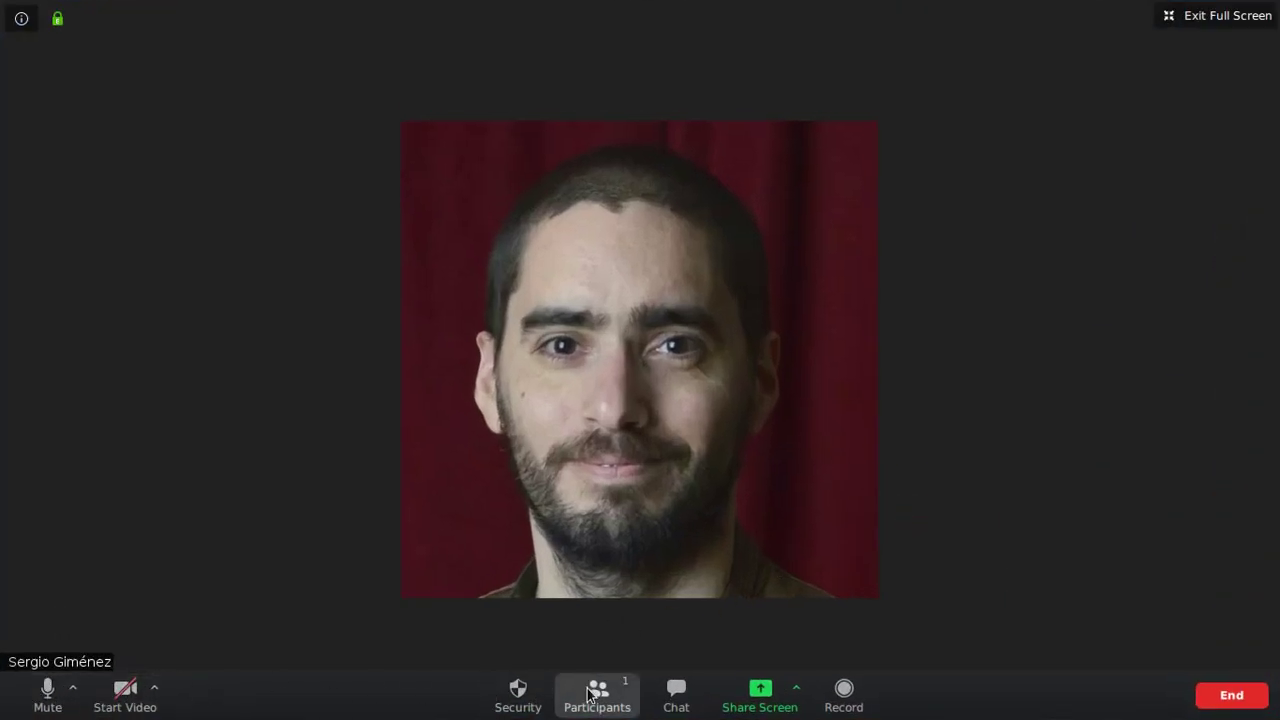
- Check the meeting chat and participants list, then bring up the Share Screen chooser
{"action": "left_click", "coordinate": [676, 690]}
{"action": "left_click", "coordinate": [538, 180]}
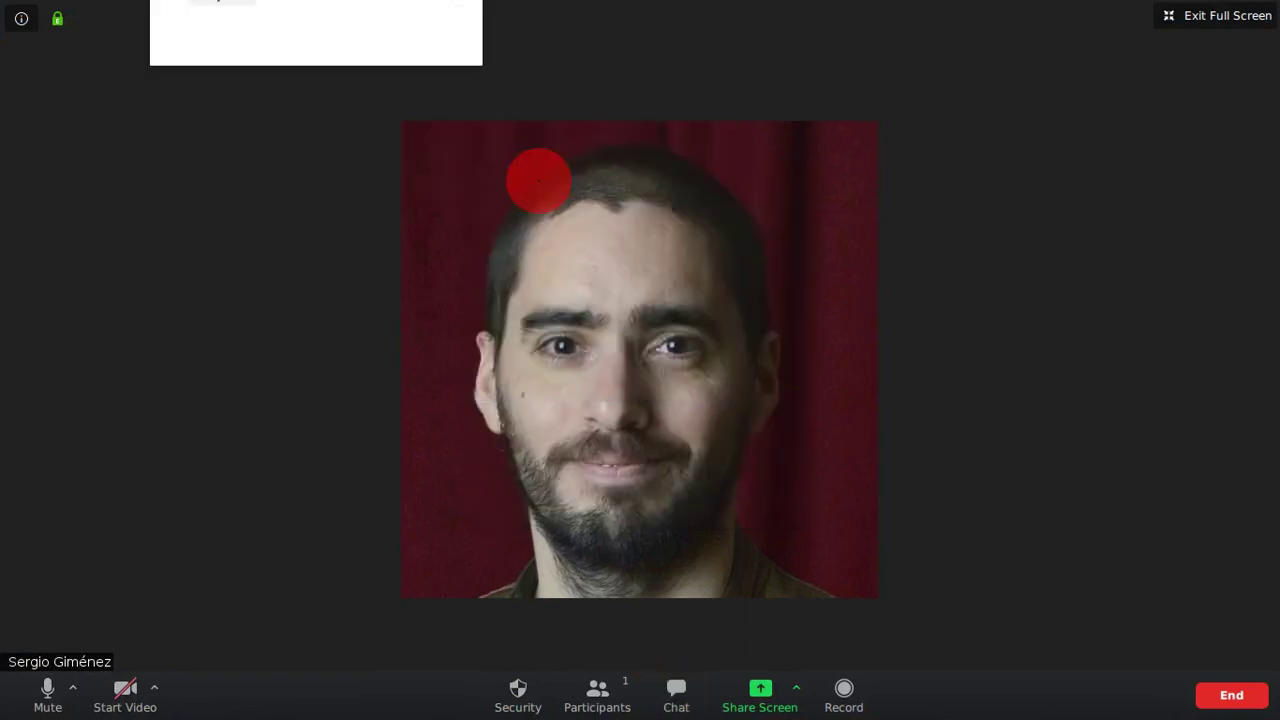
{"action": "left_click", "coordinate": [600, 700]}
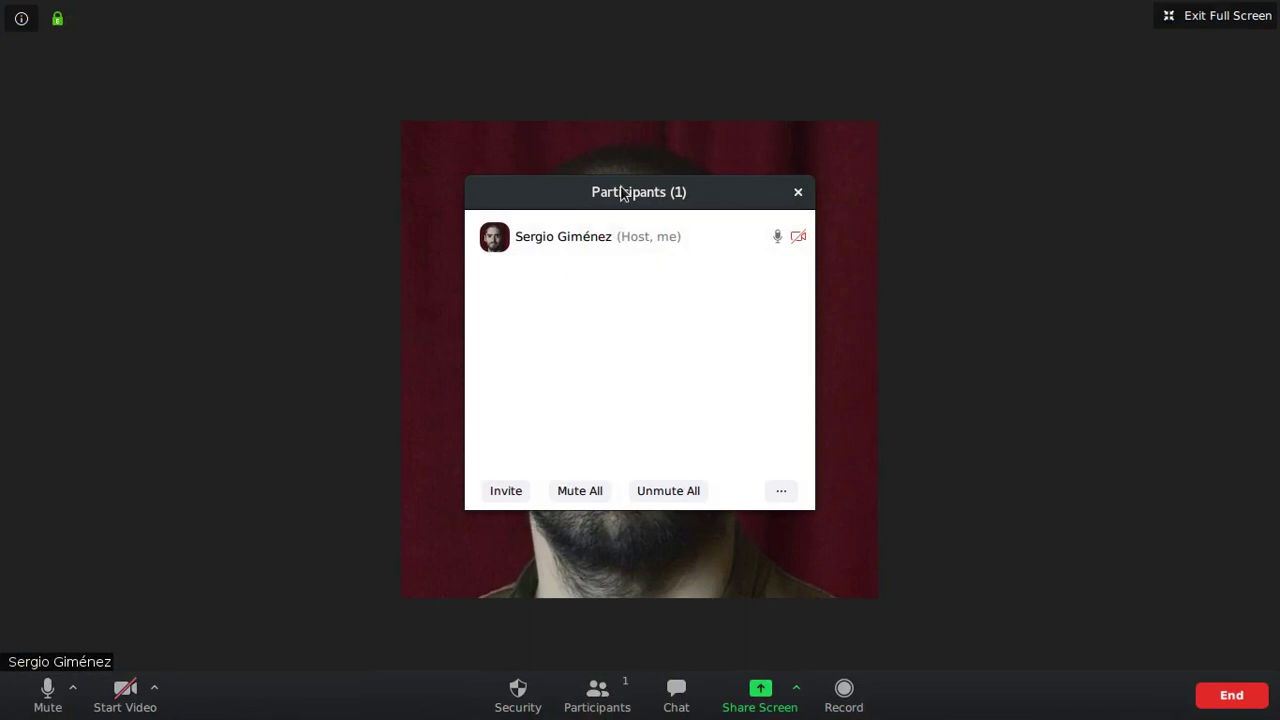
{"action": "left_click", "coordinate": [620, 190]}
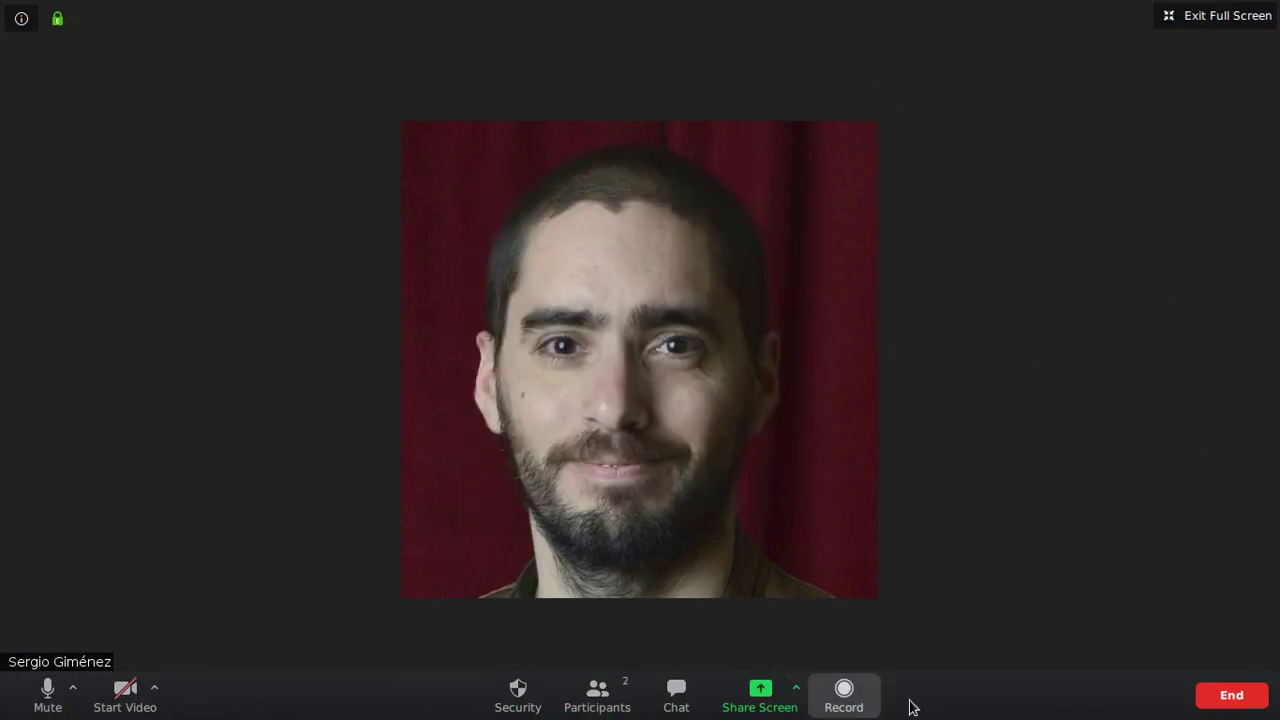
{"action": "left_click", "coordinate": [764, 694]}
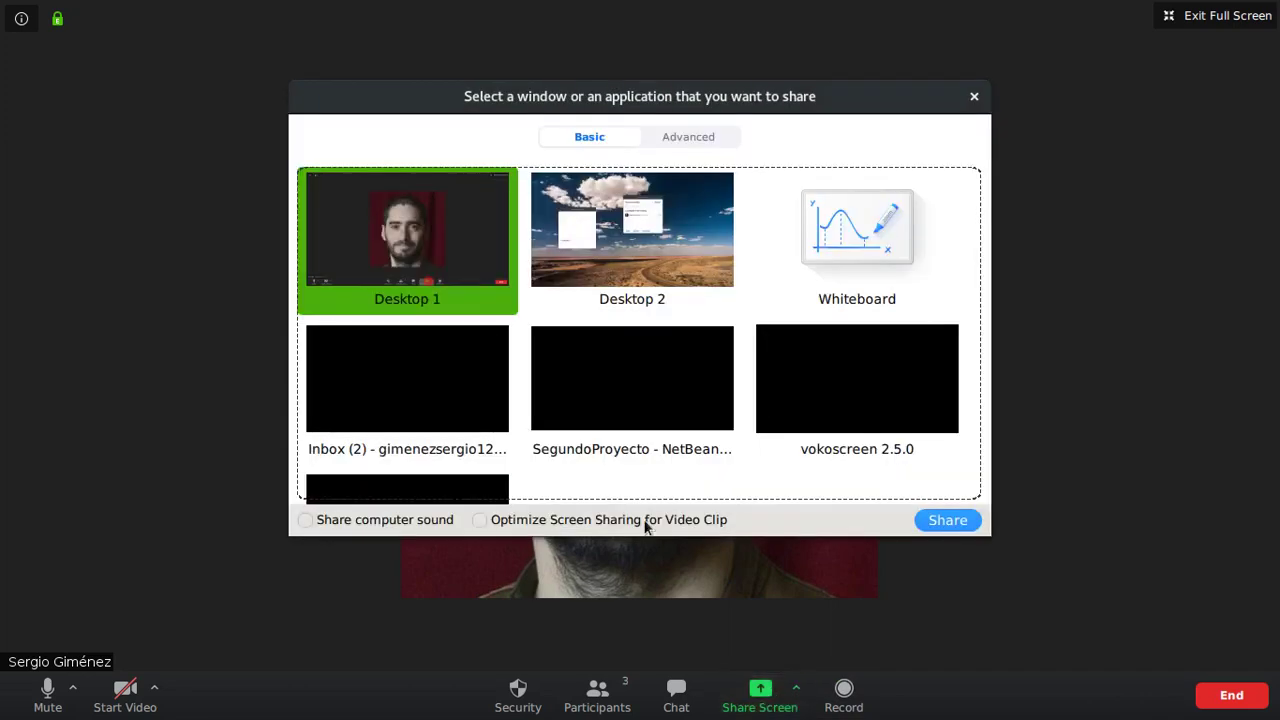
- Share Desktop 1, move the floating video aside, and bring up the Trello Demo tab
{"action": "left_click", "coordinate": [971, 531]}
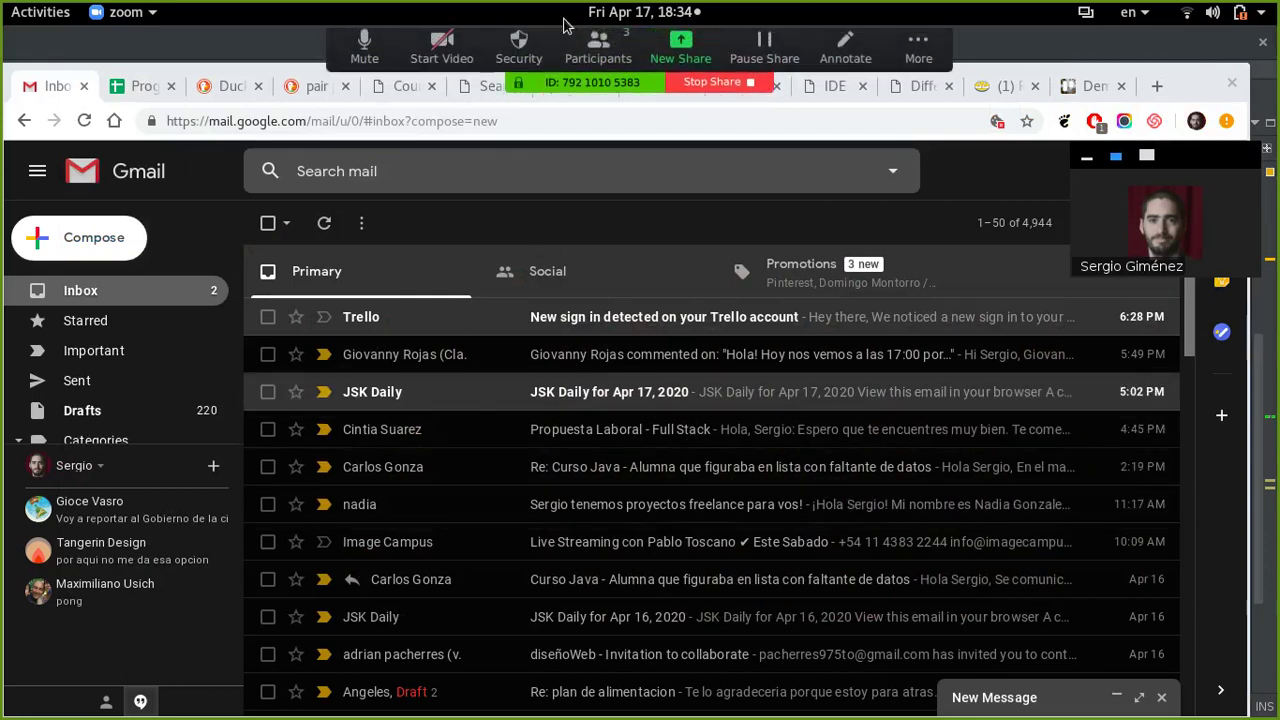
{"action": "left_click_drag", "start_coordinate": [1189, 160], "coordinate": [1190, 5]}
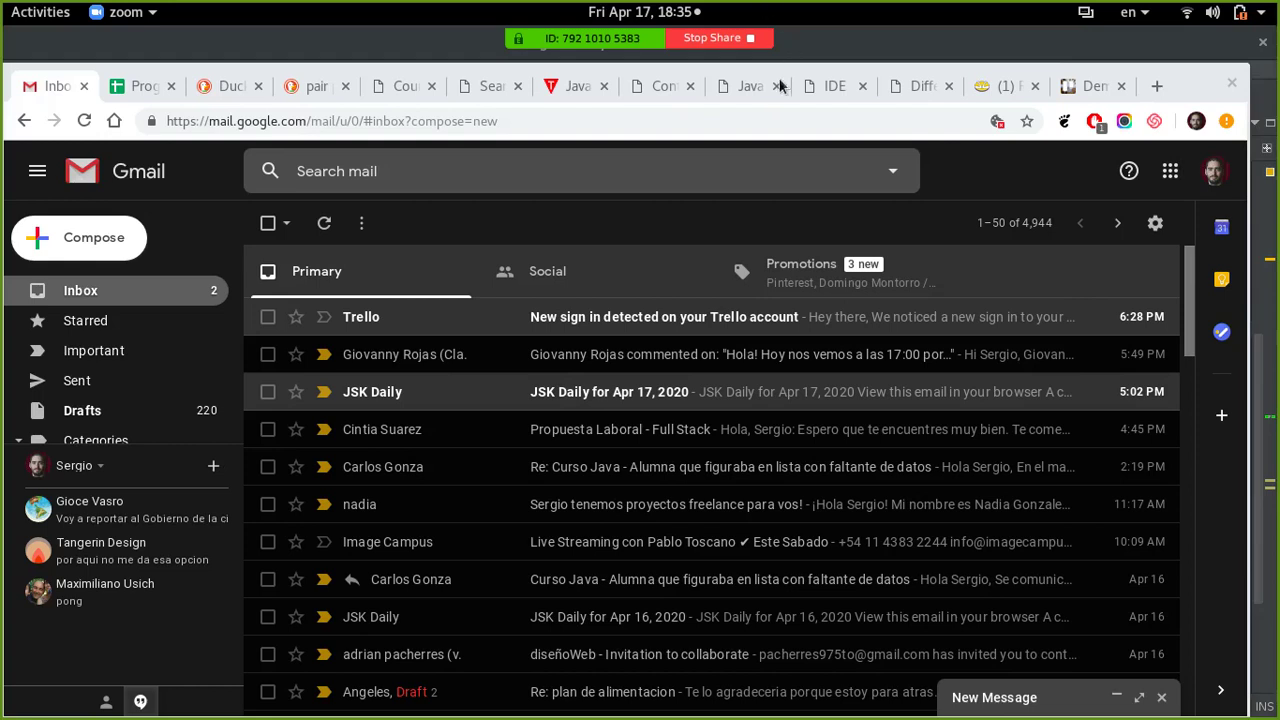
{"action": "left_click", "coordinate": [1095, 86]}
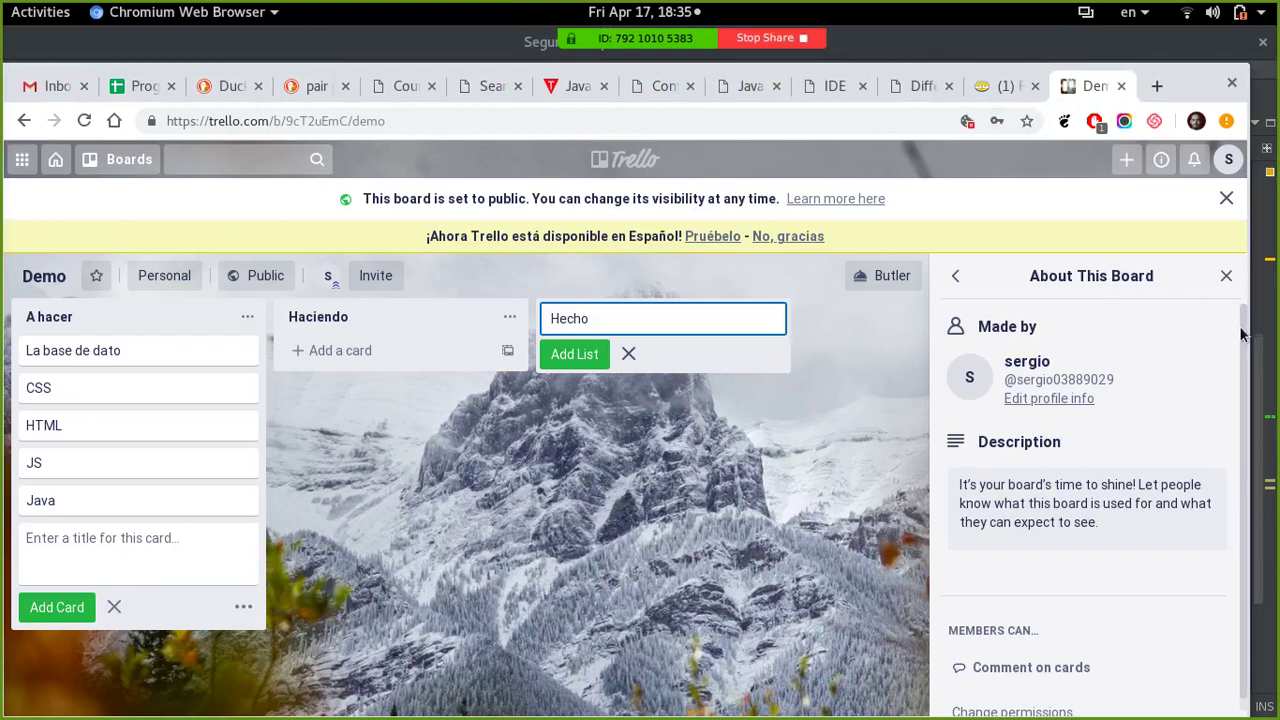
- Return from board details to the board menu and dismiss the public-board notice
{"action": "left_click_drag", "start_coordinate": [1238, 325], "coordinate": [1236, 410]}
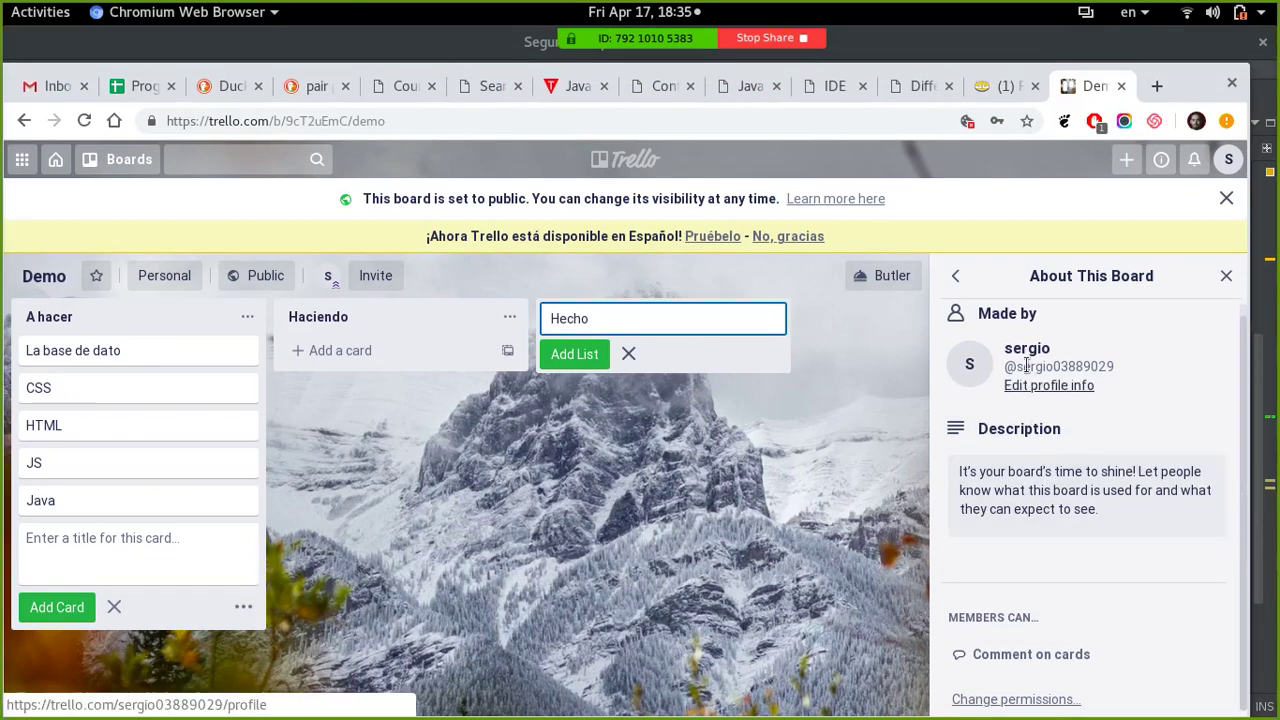
{"action": "left_click", "coordinate": [958, 284]}
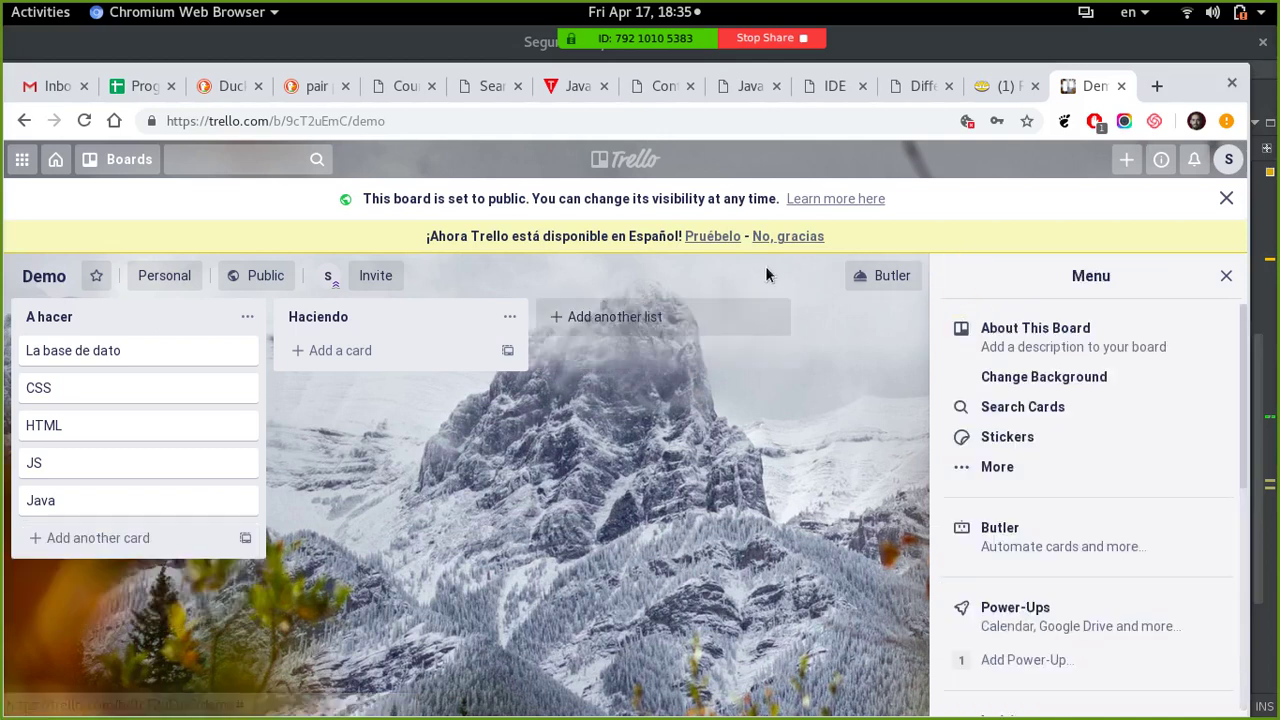
{"action": "left_click", "coordinate": [1225, 200]}
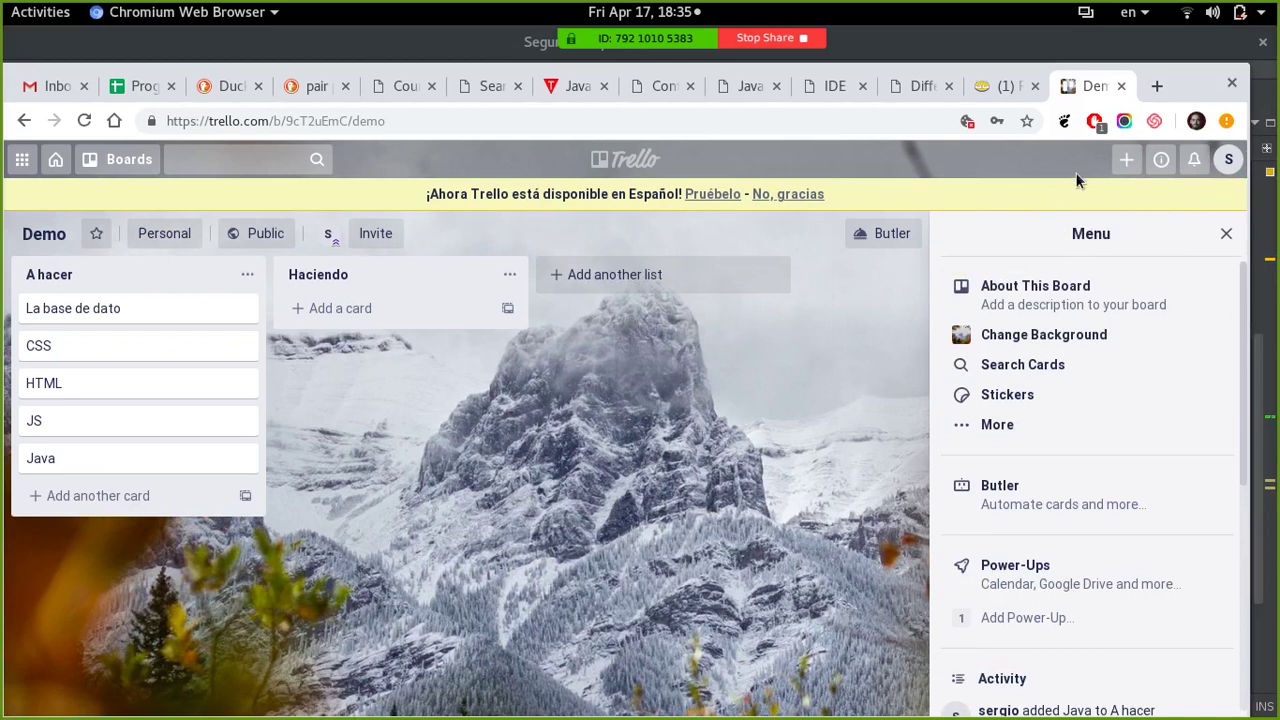
- Bring up the Create menu listing Create Board, Create Team and Create Business Team
{"action": "left_click", "coordinate": [1128, 162]}
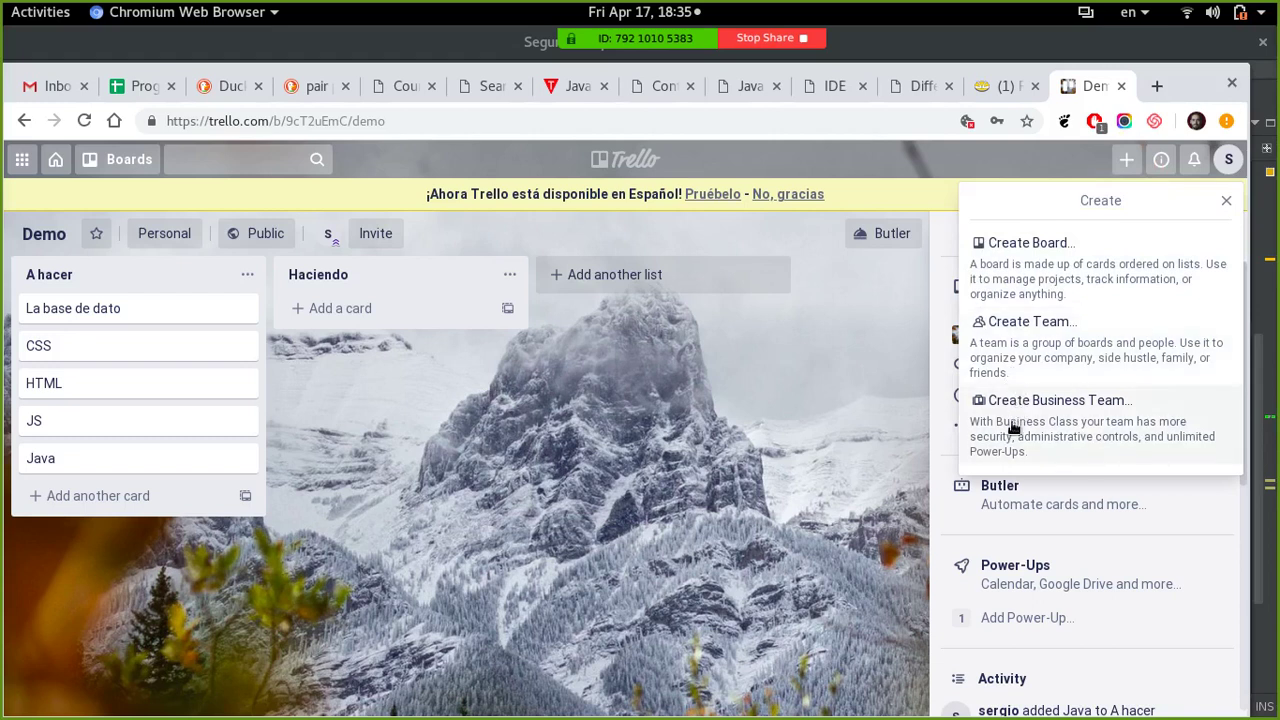
{"action": "left_click", "coordinate": [834, 474]}
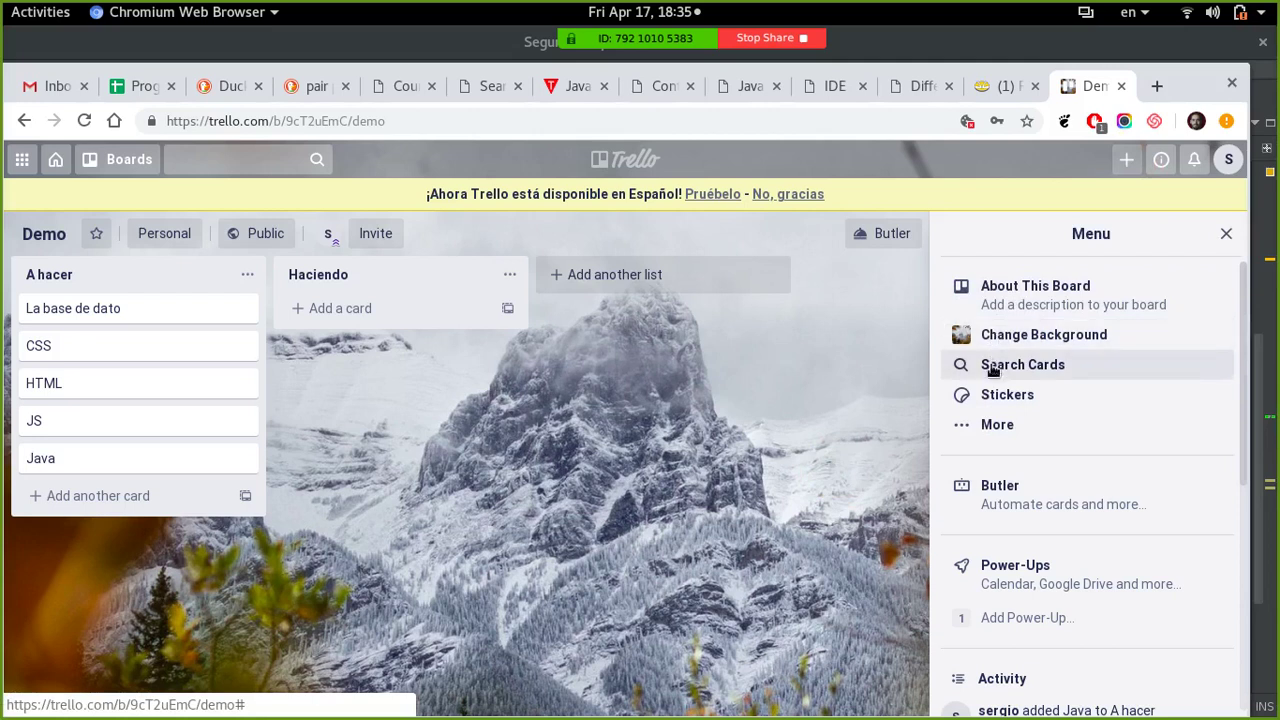
{"action": "scroll", "coordinate": [1059, 437], "scroll_direction": "down", "scroll_amount": 4}
{"action": "scroll", "coordinate": [1062, 447], "scroll_direction": "down", "scroll_amount": 5}
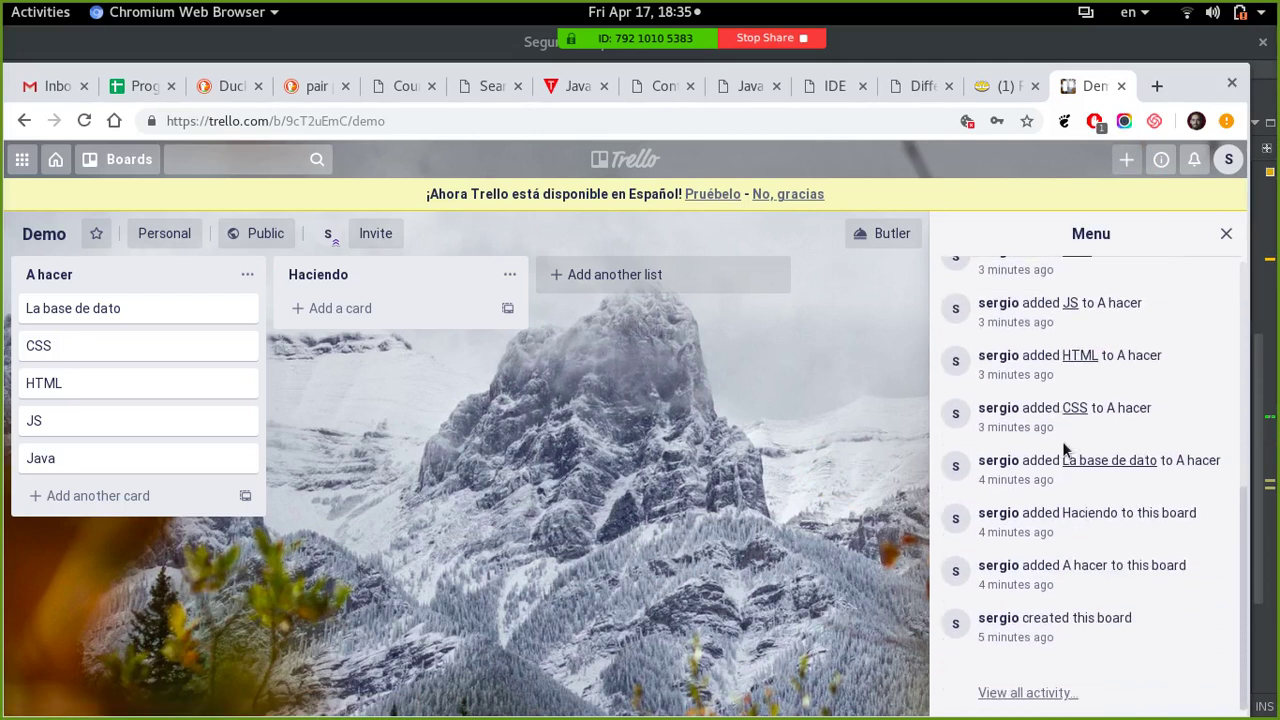
{"action": "scroll", "coordinate": [1063, 447], "scroll_direction": "up", "scroll_amount": 9}
{"action": "left_click", "coordinate": [1126, 159]}
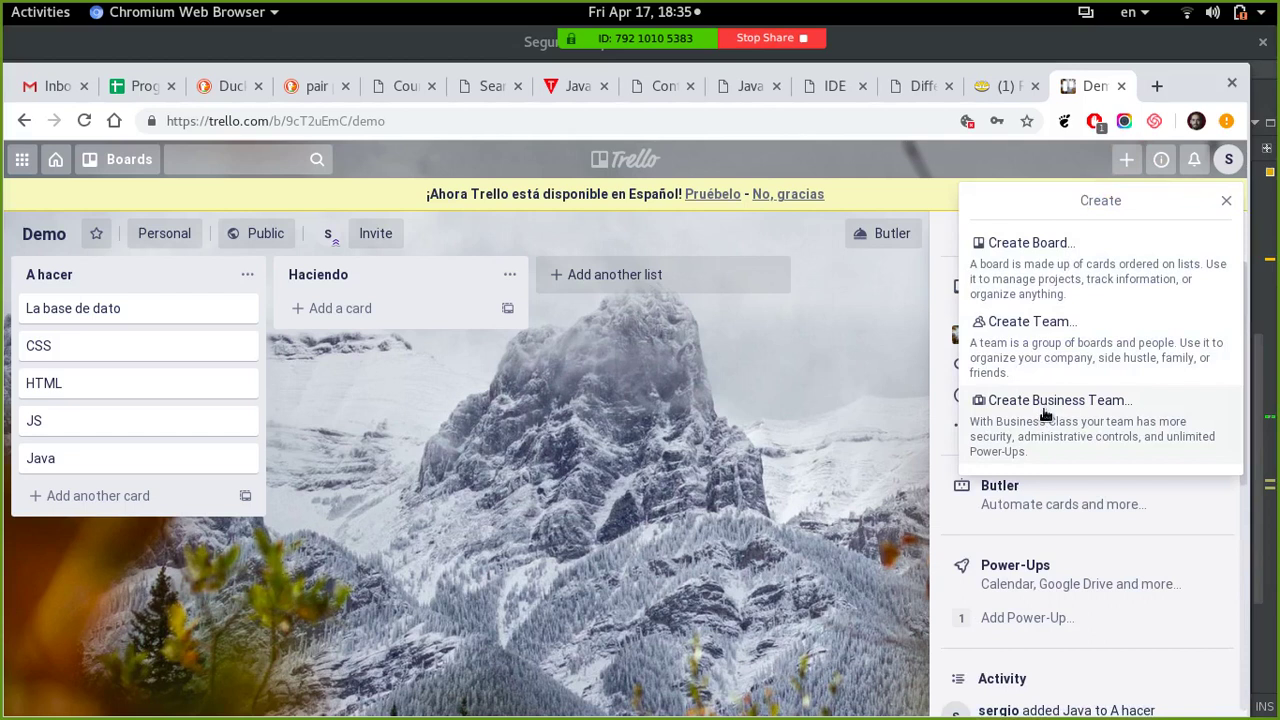
- Start a new team named demo with the Project management team type
{"action": "left_click", "coordinate": [1048, 362]}
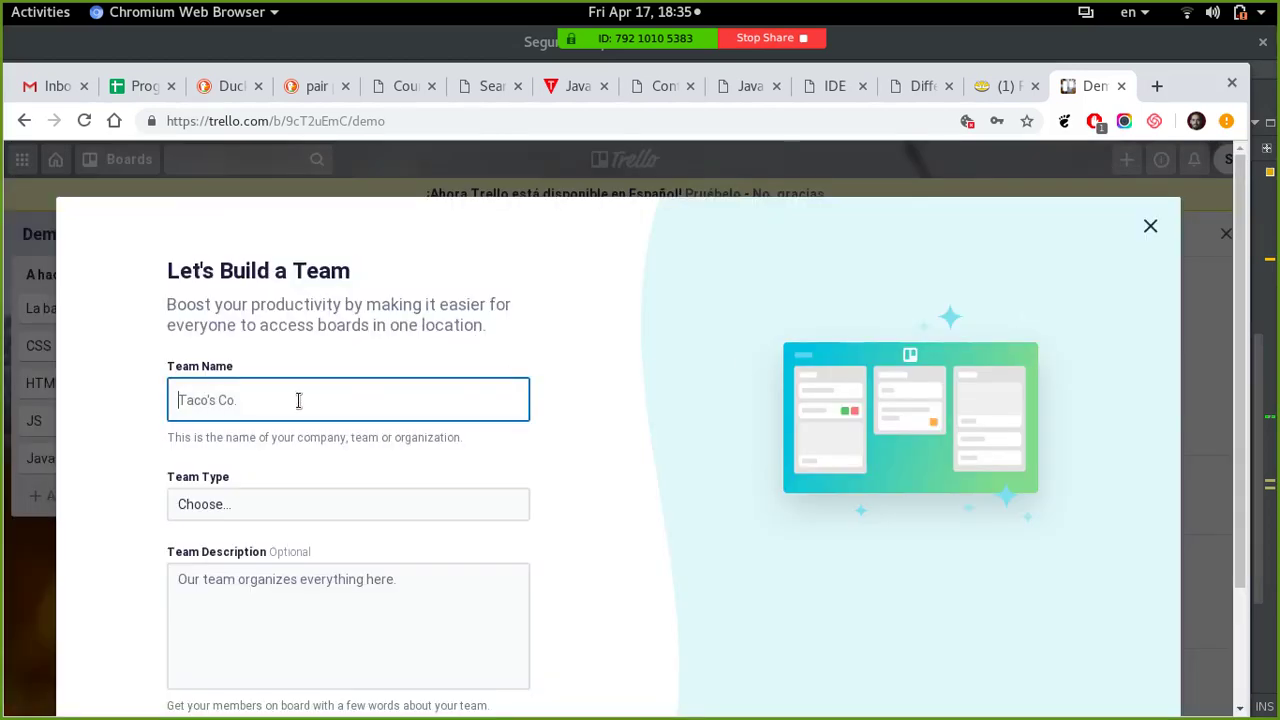
{"action": "type", "text": "demo"}
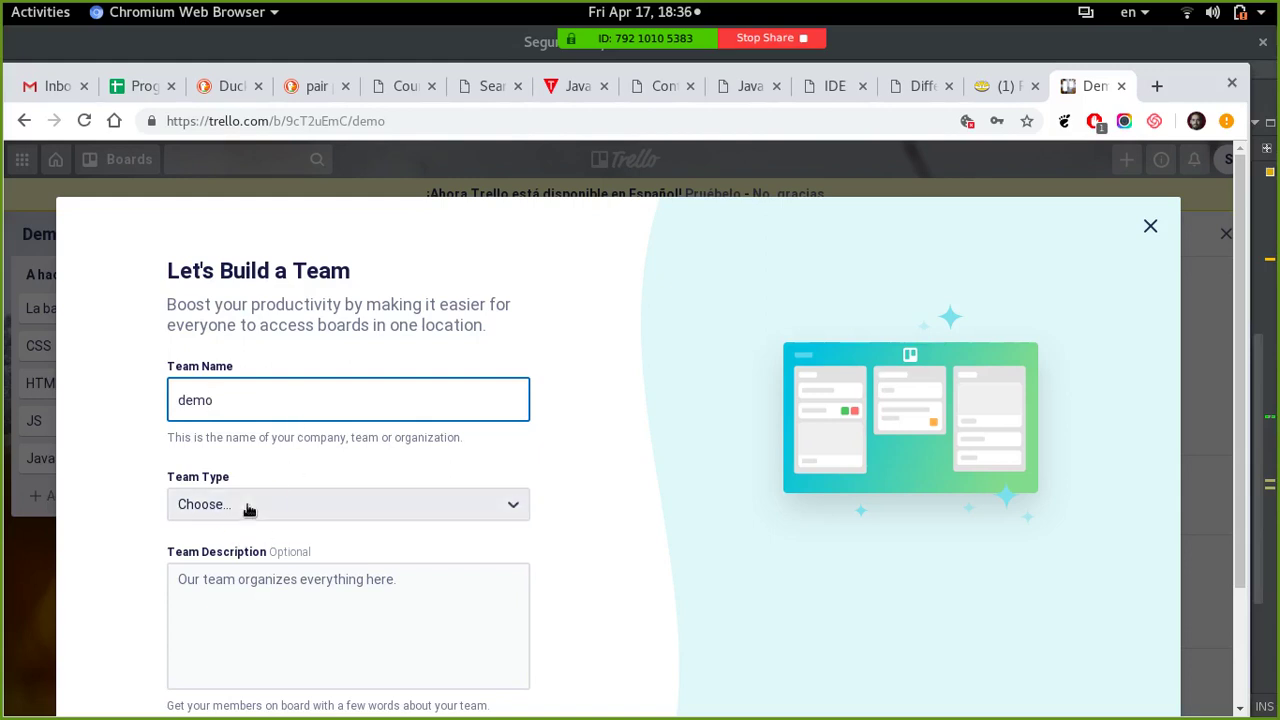
{"action": "left_click", "coordinate": [248, 503]}
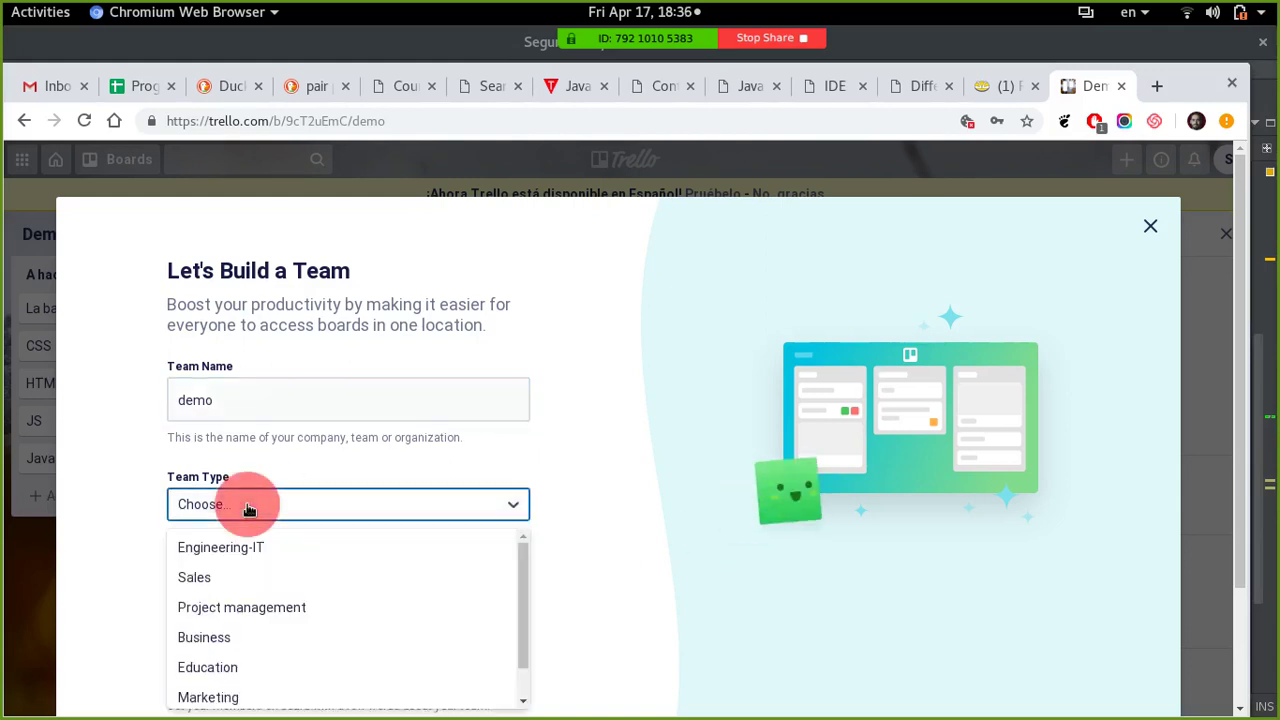
{"action": "left_click", "coordinate": [223, 607]}
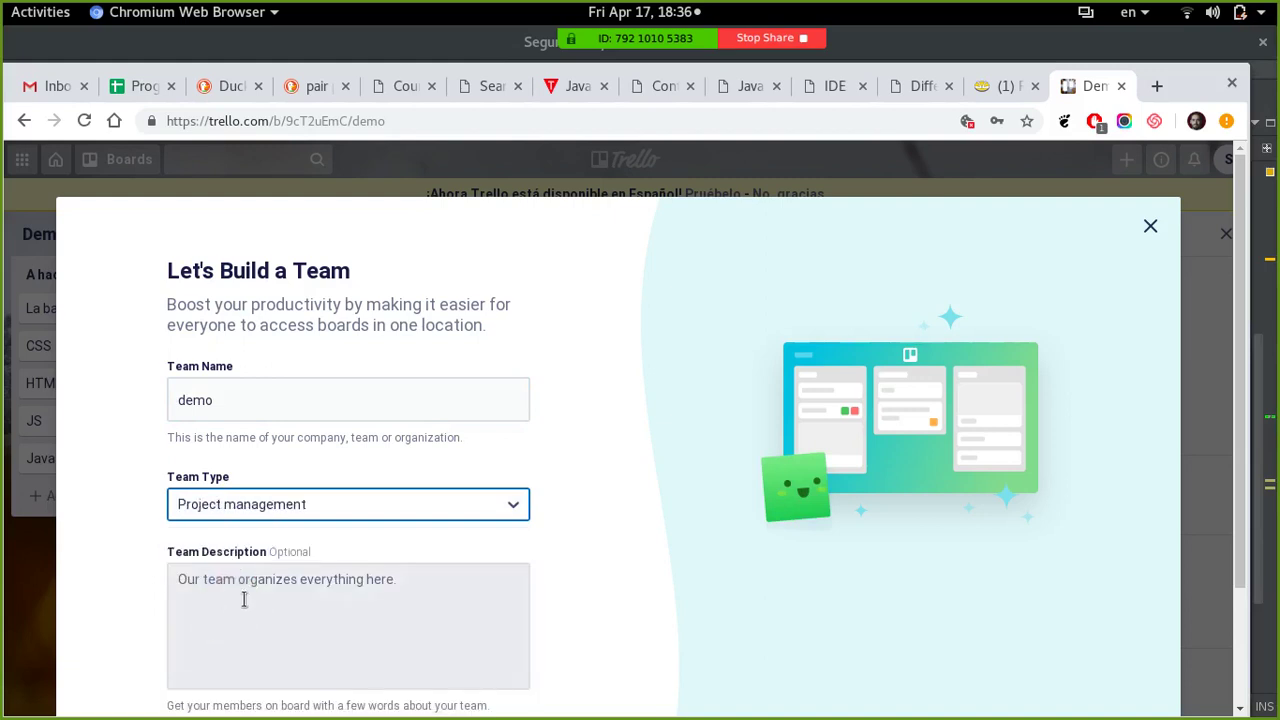
{"action": "scroll", "coordinate": [507, 543], "scroll_direction": "down", "scroll_amount": 3}
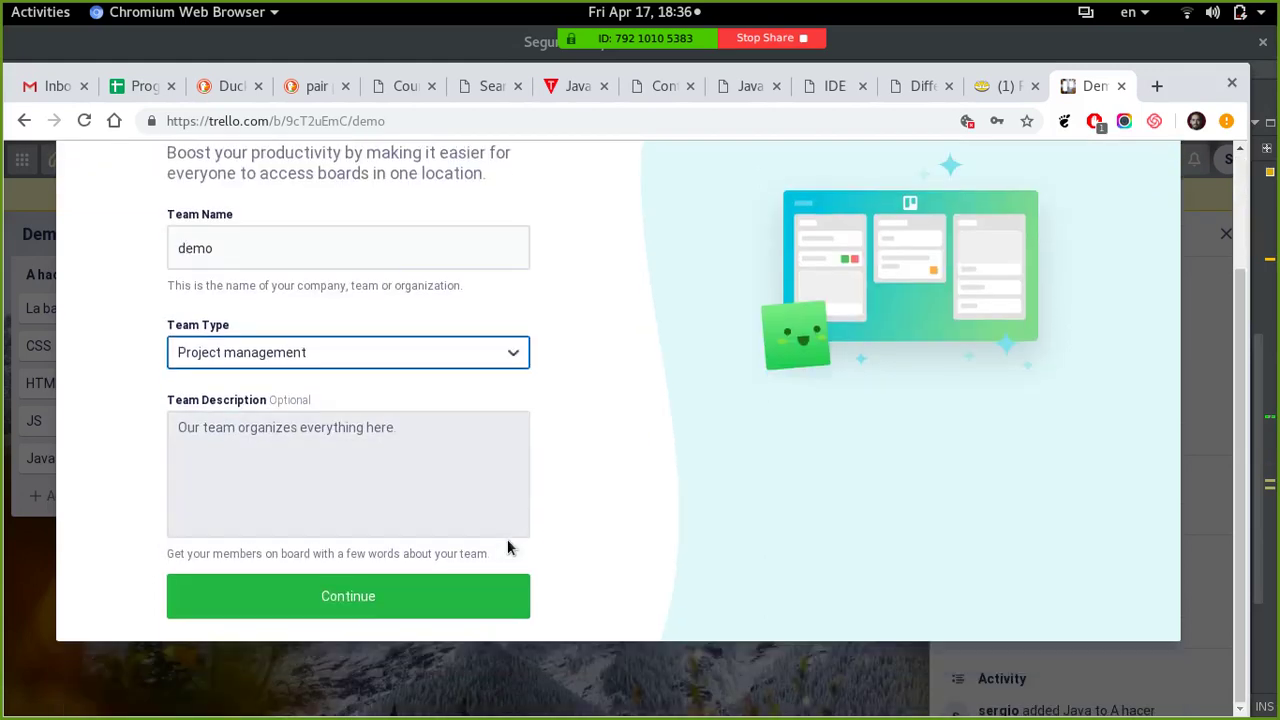
{"action": "left_click", "coordinate": [364, 594]}
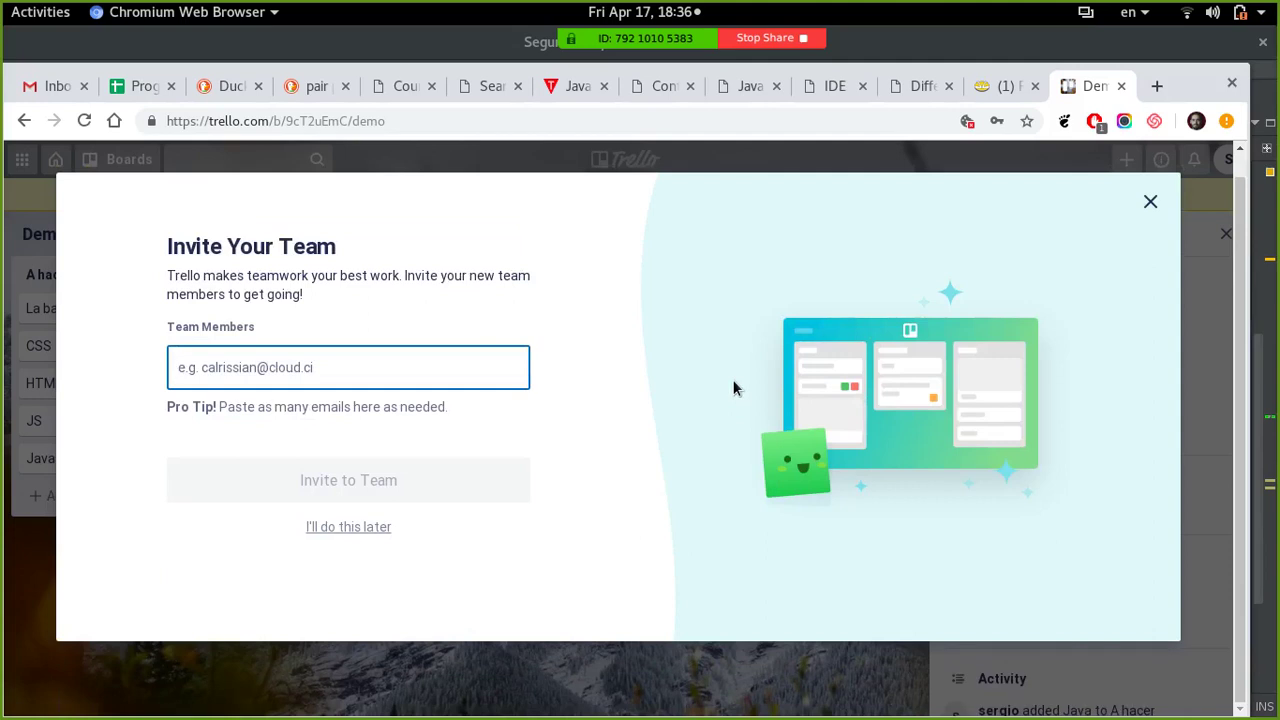
- Invite one member by their username and finish creating the demo team
{"action": "key", "text": "ctrl+v"}
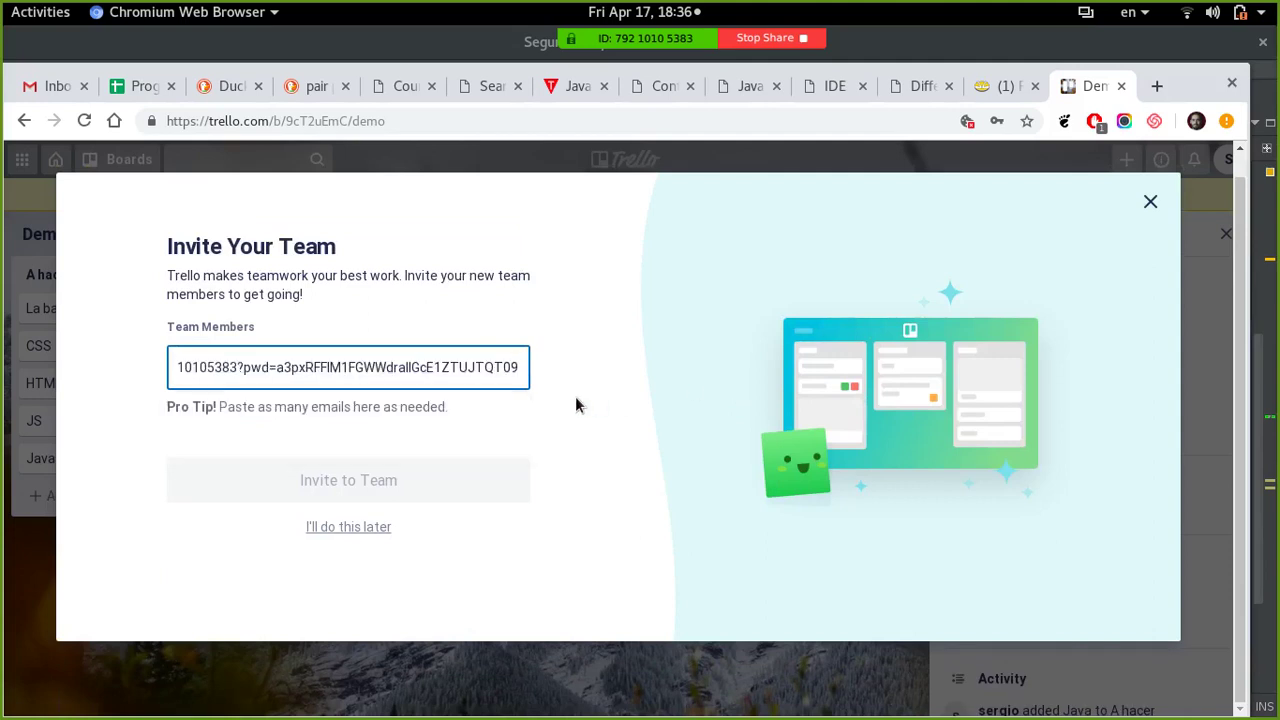
{"action": "key", "text": "ctrl+z"}
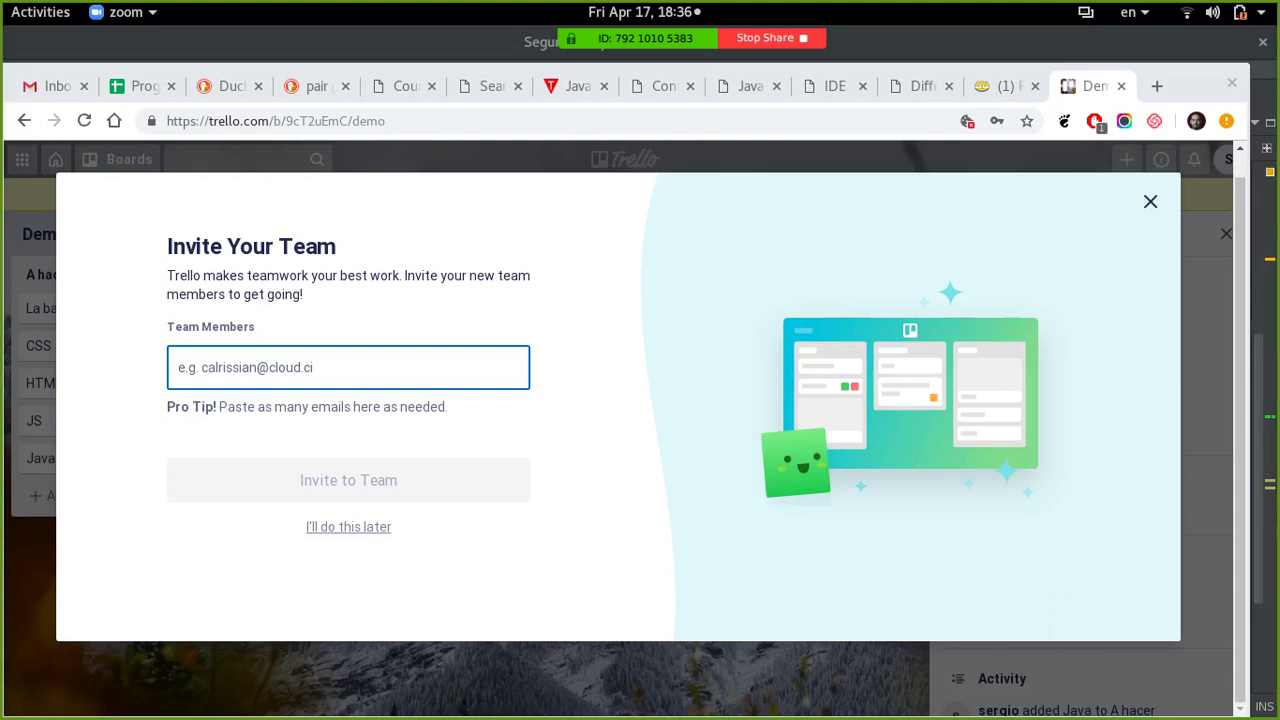
{"action": "left_click", "coordinate": [203, 367]}
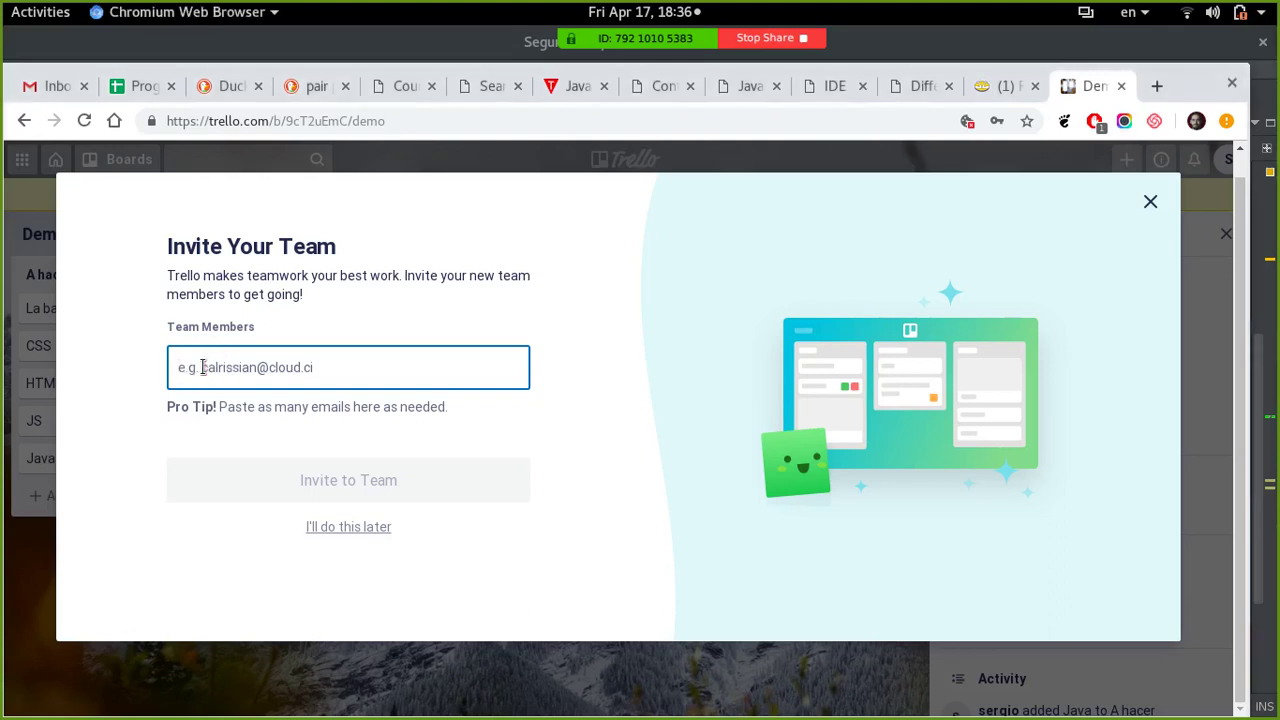
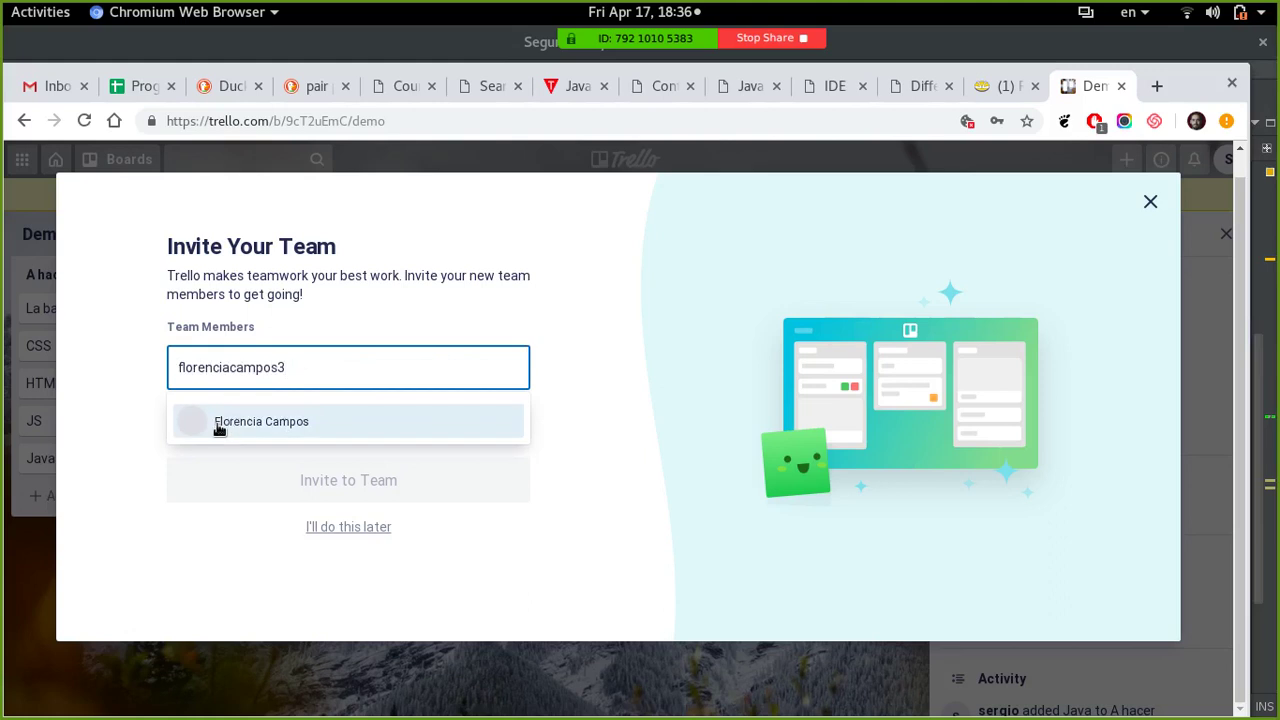
{"action": "left_click", "coordinate": [218, 430]}
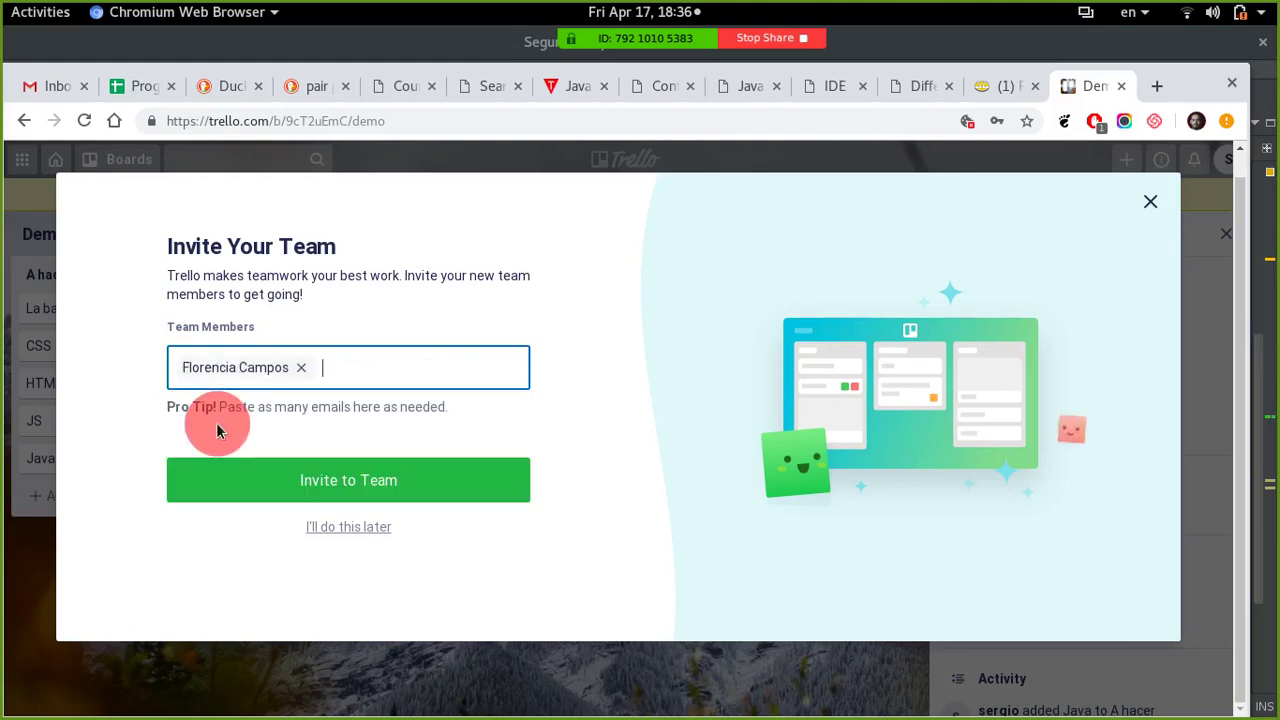
{"action": "left_click", "coordinate": [366, 487]}
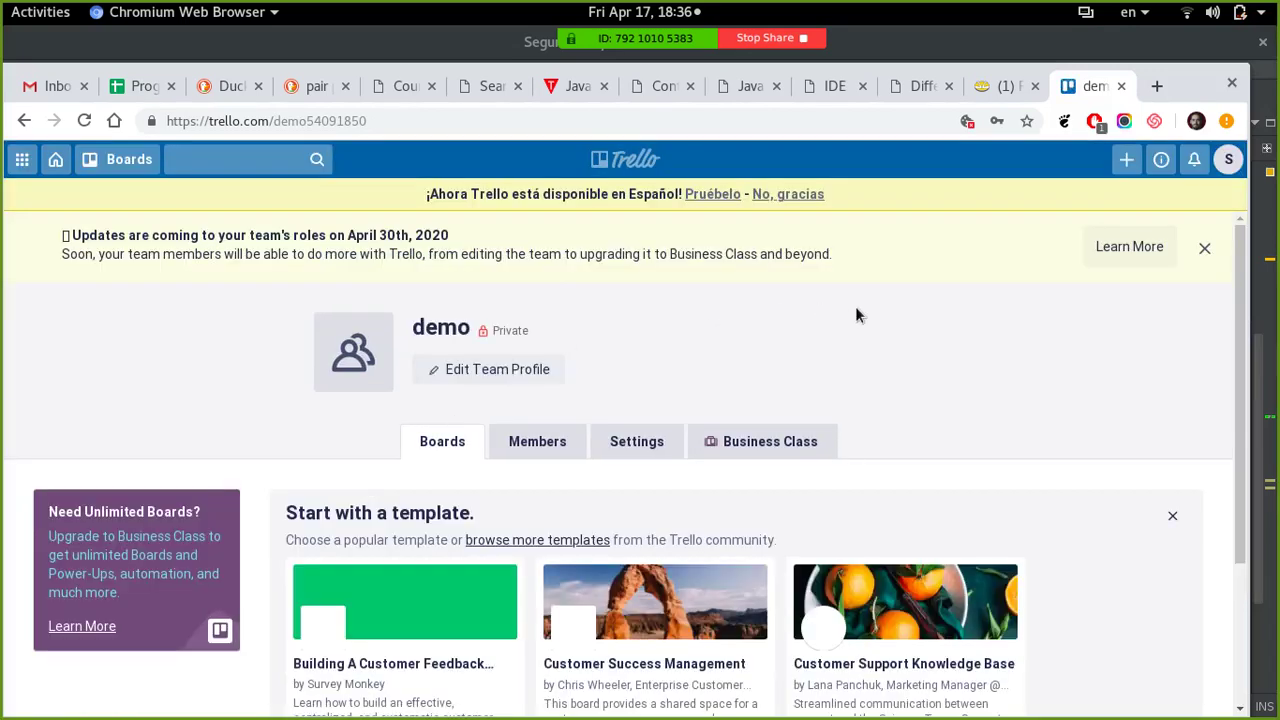
- Go from the team page back to the Demo board through Boards and Recent Boards
{"action": "scroll", "coordinate": [933, 297], "scroll_direction": "down", "scroll_amount": 4}
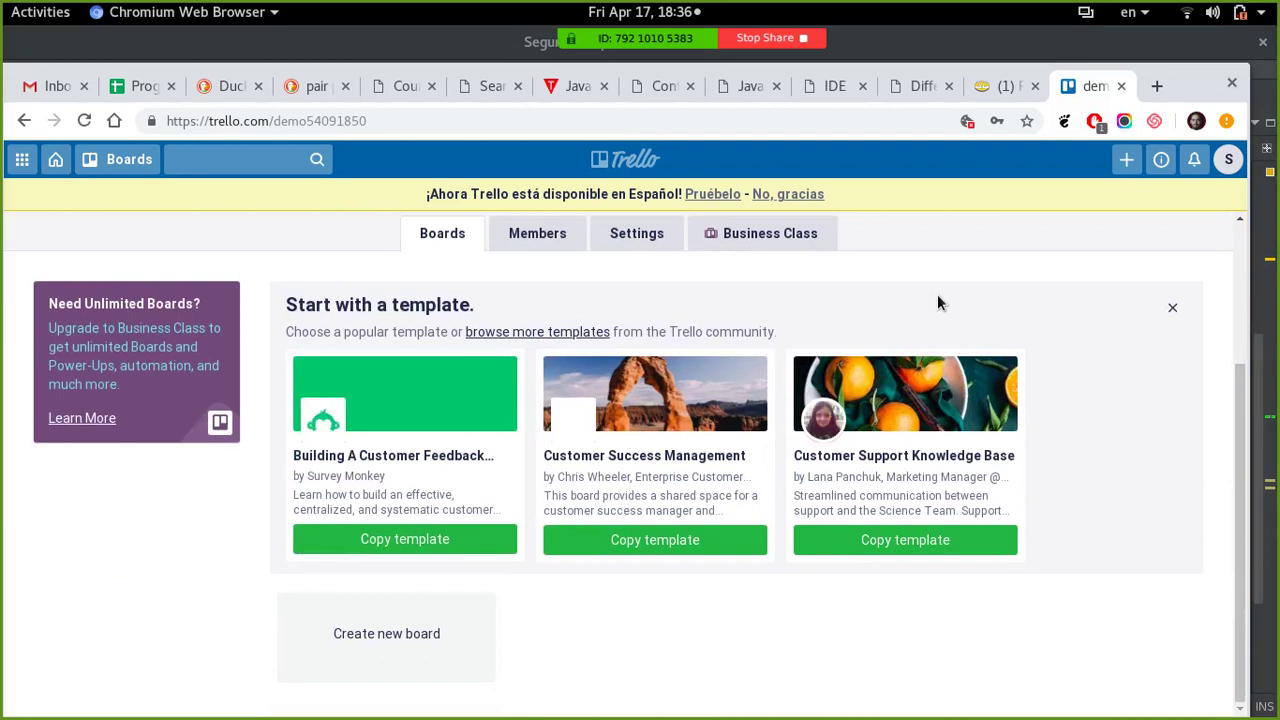
{"action": "scroll", "coordinate": [937, 294], "scroll_direction": "up", "scroll_amount": 2}
{"action": "scroll", "coordinate": [937, 294], "scroll_direction": "up", "scroll_amount": 2}
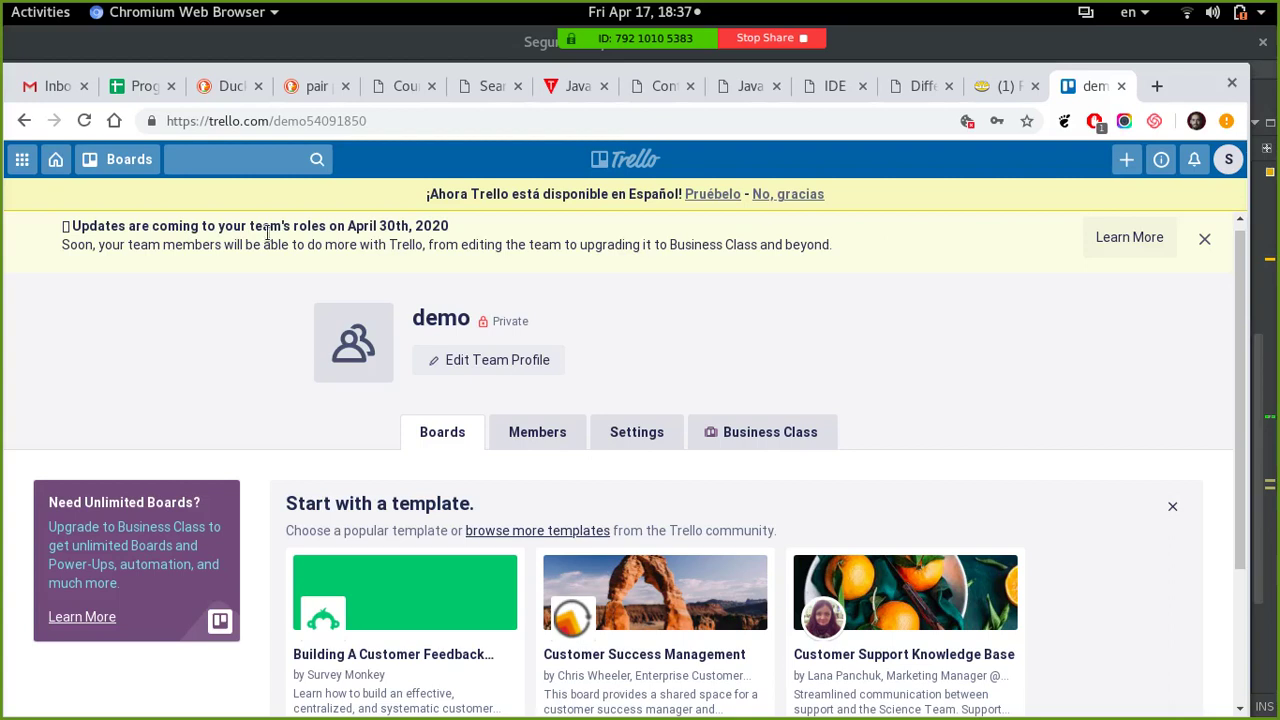
{"action": "left_click", "coordinate": [118, 160]}
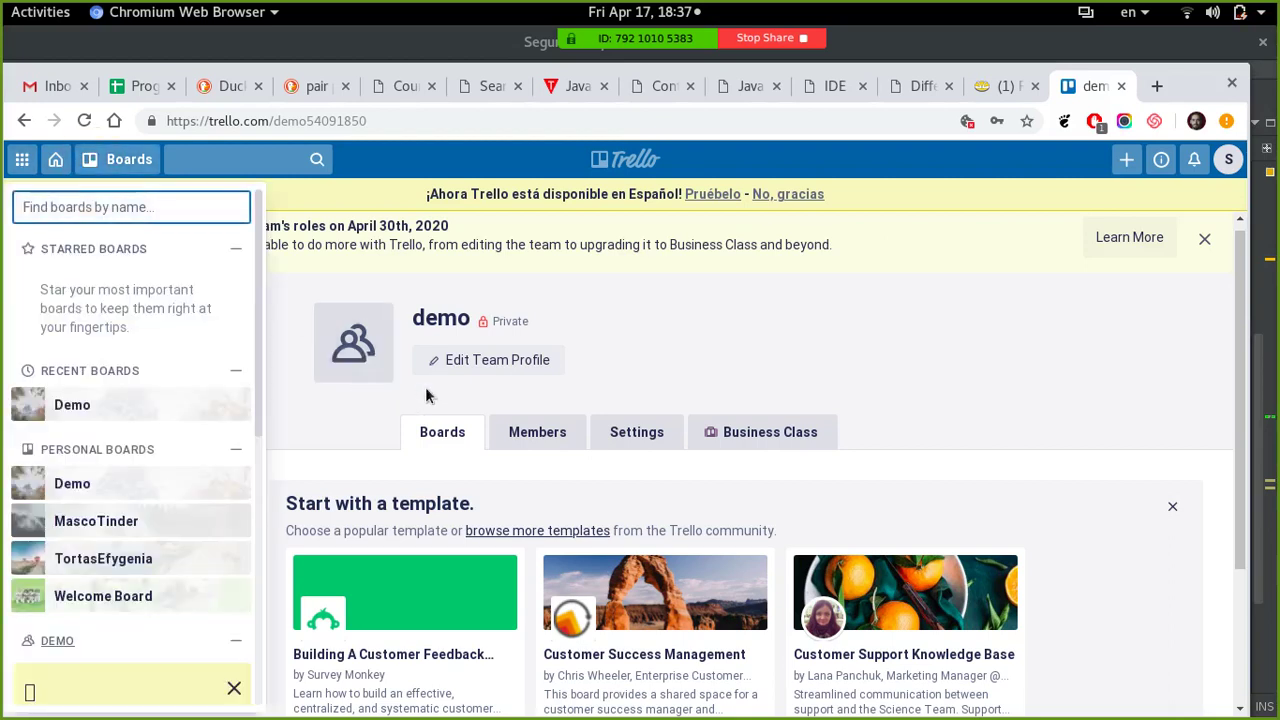
{"action": "left_click", "coordinate": [74, 406]}
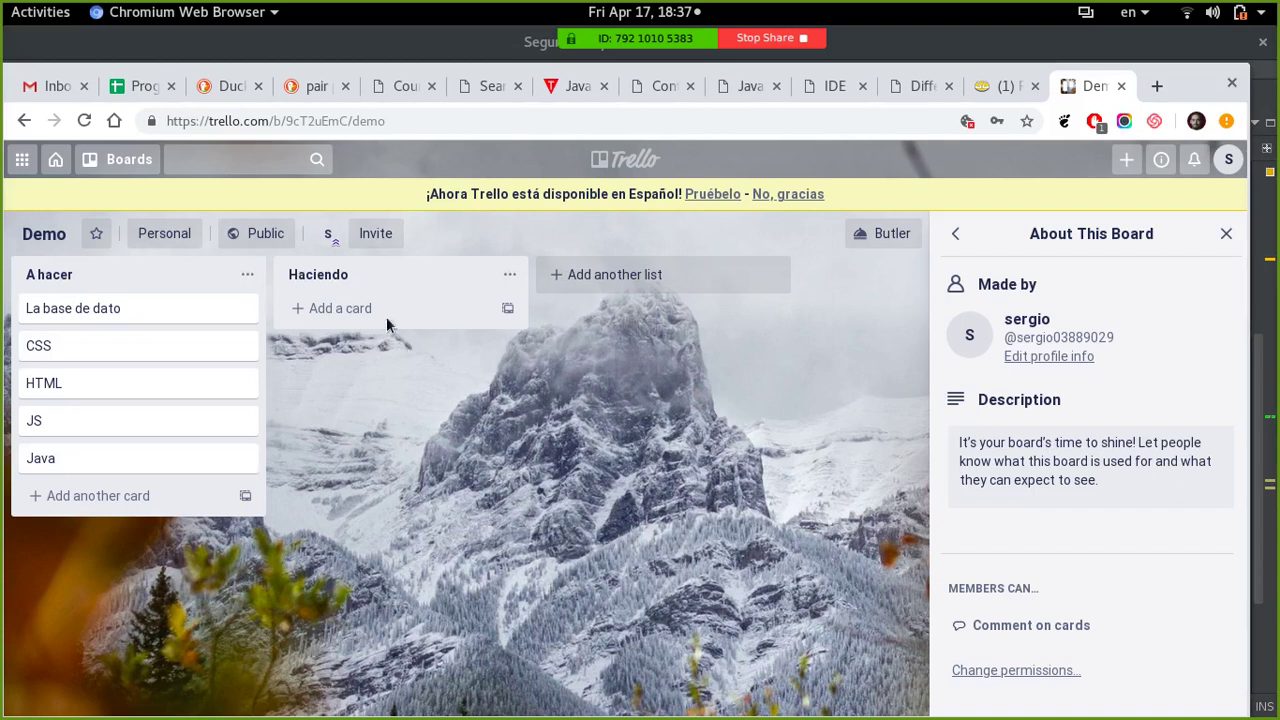
- Add an empty Hecho list and move the La base de dato card below CSS
{"action": "left_click", "coordinate": [605, 277]}
{"action": "type", "text": "Hecho"}
{"action": "key", "text": "Return"}
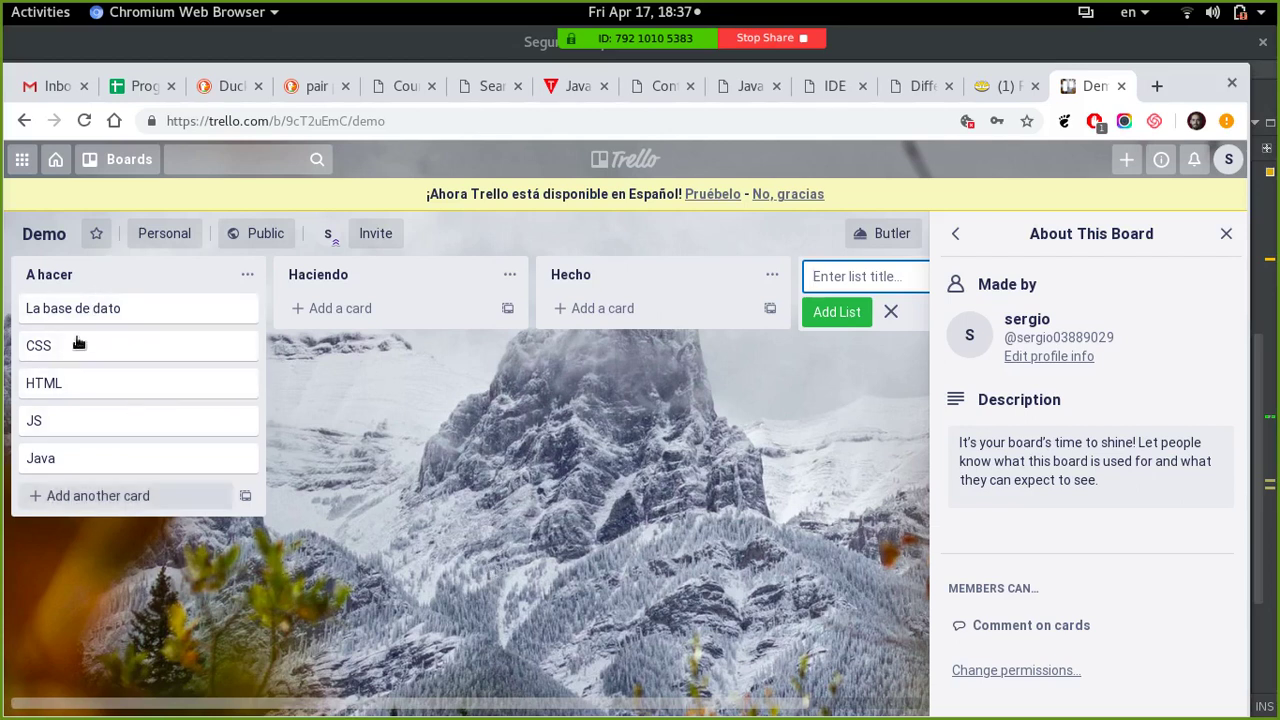
{"action": "left_click_drag", "start_coordinate": [75, 309], "coordinate": [77, 352]}
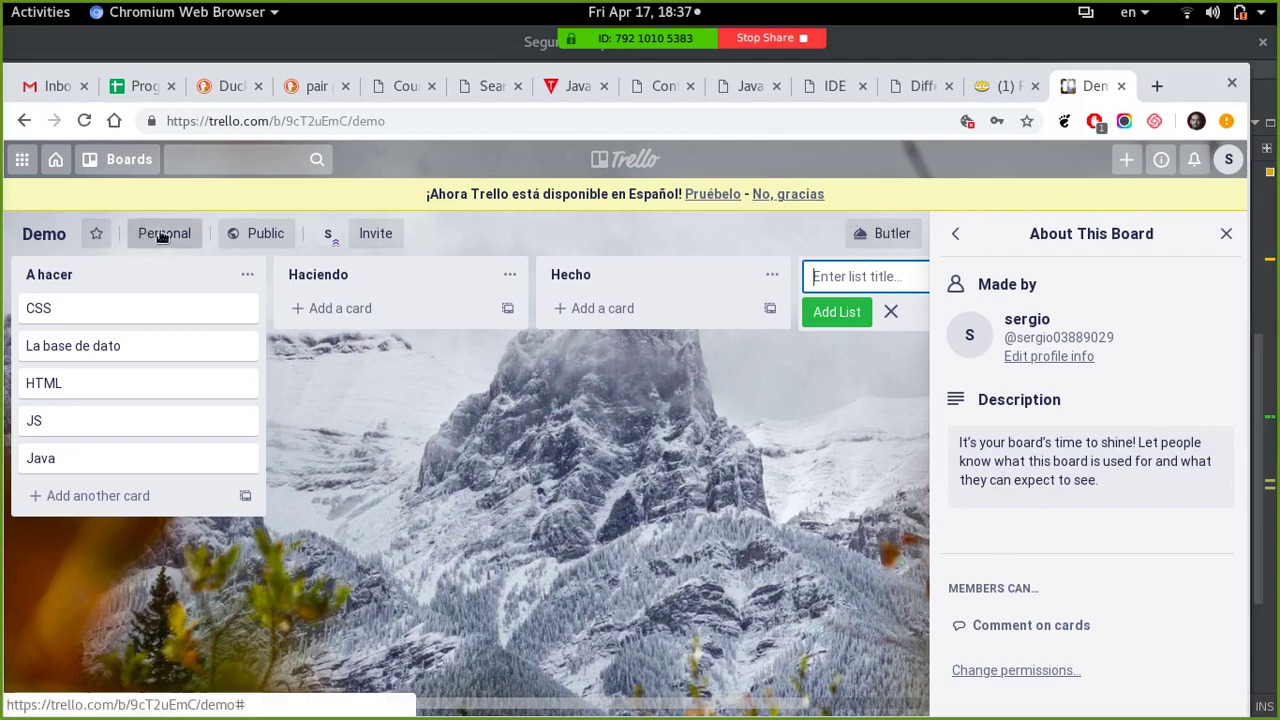
{"action": "left_click", "coordinate": [306, 230]}
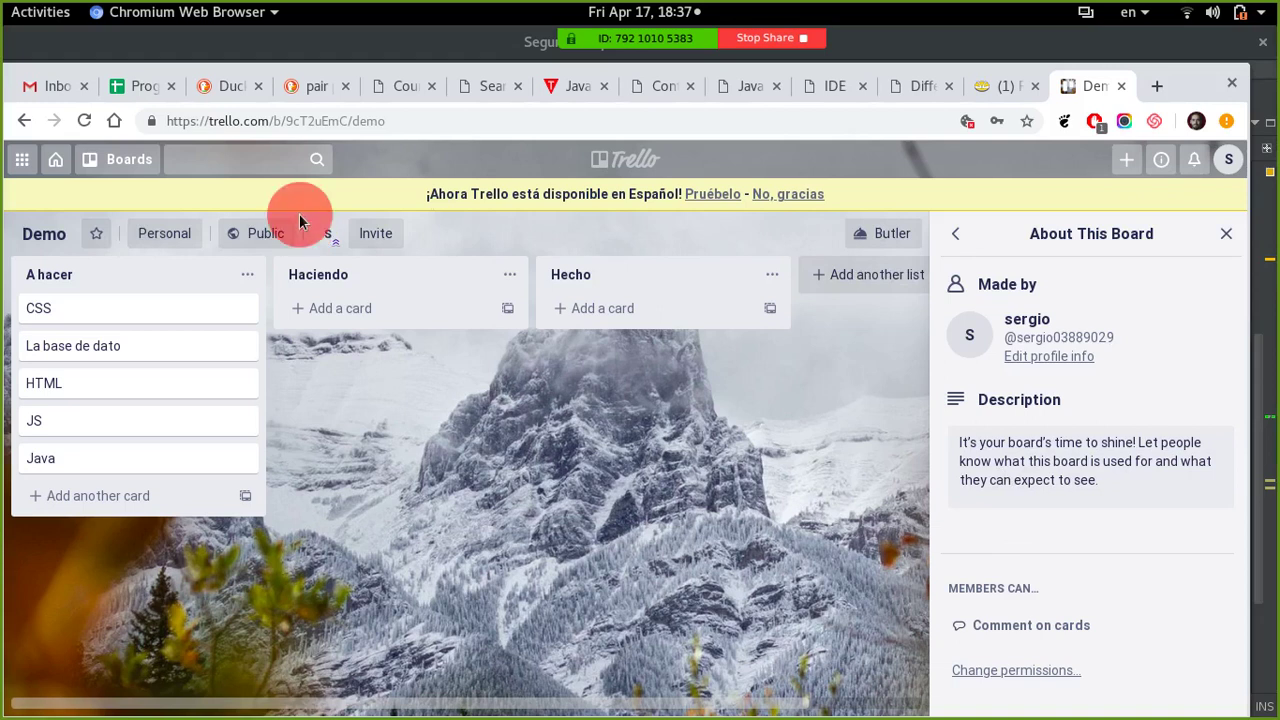
- Invite the person with the pasted username to the Demo board and send the invitation
{"action": "left_click", "coordinate": [390, 235]}
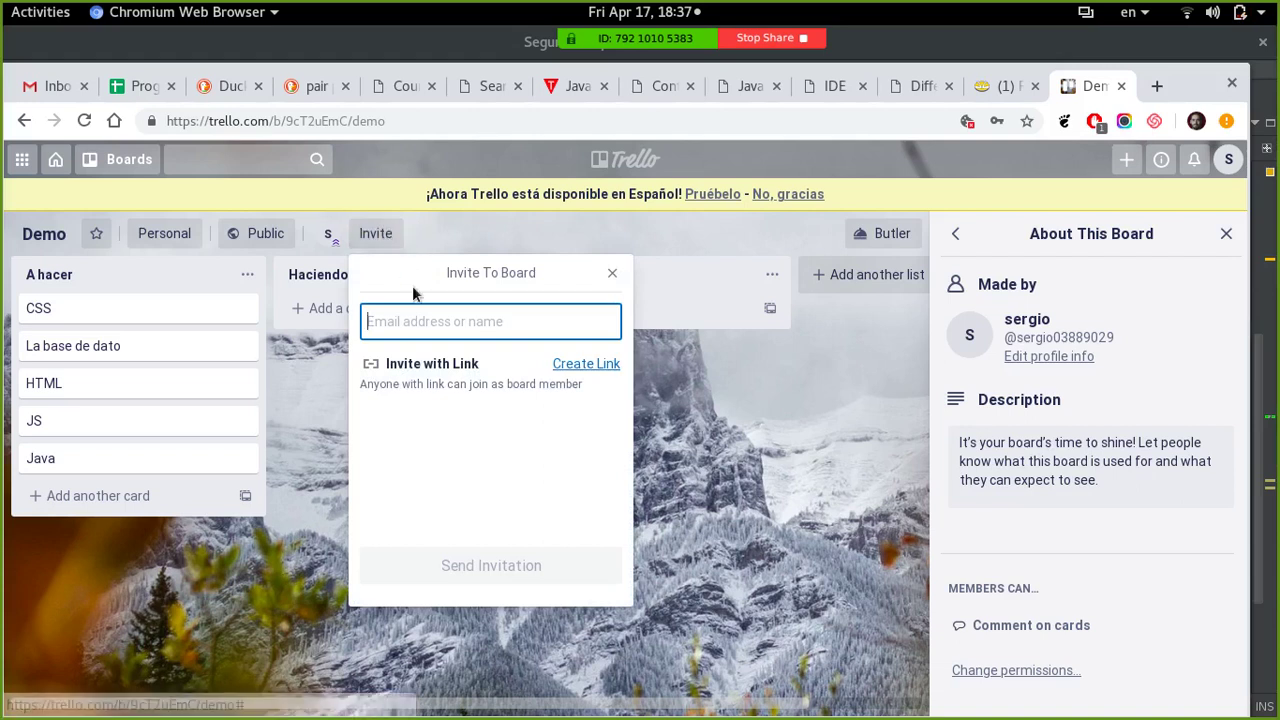
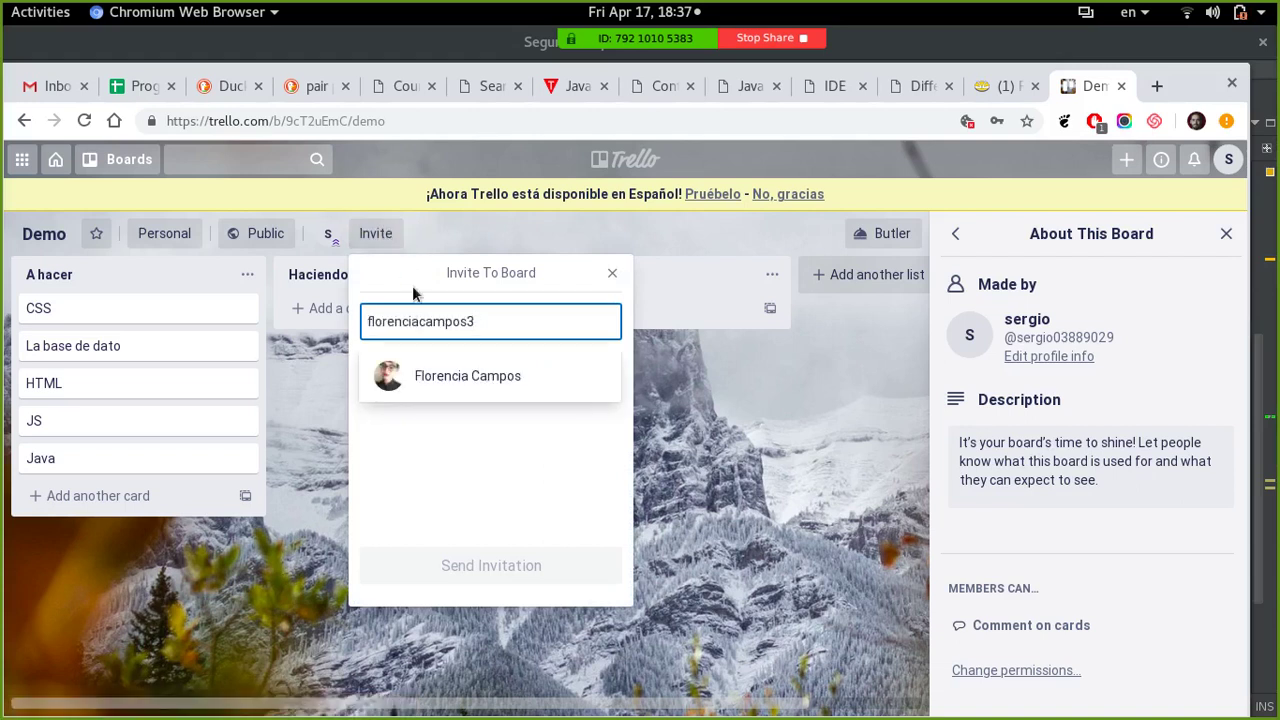
{"action": "left_click", "coordinate": [430, 390]}
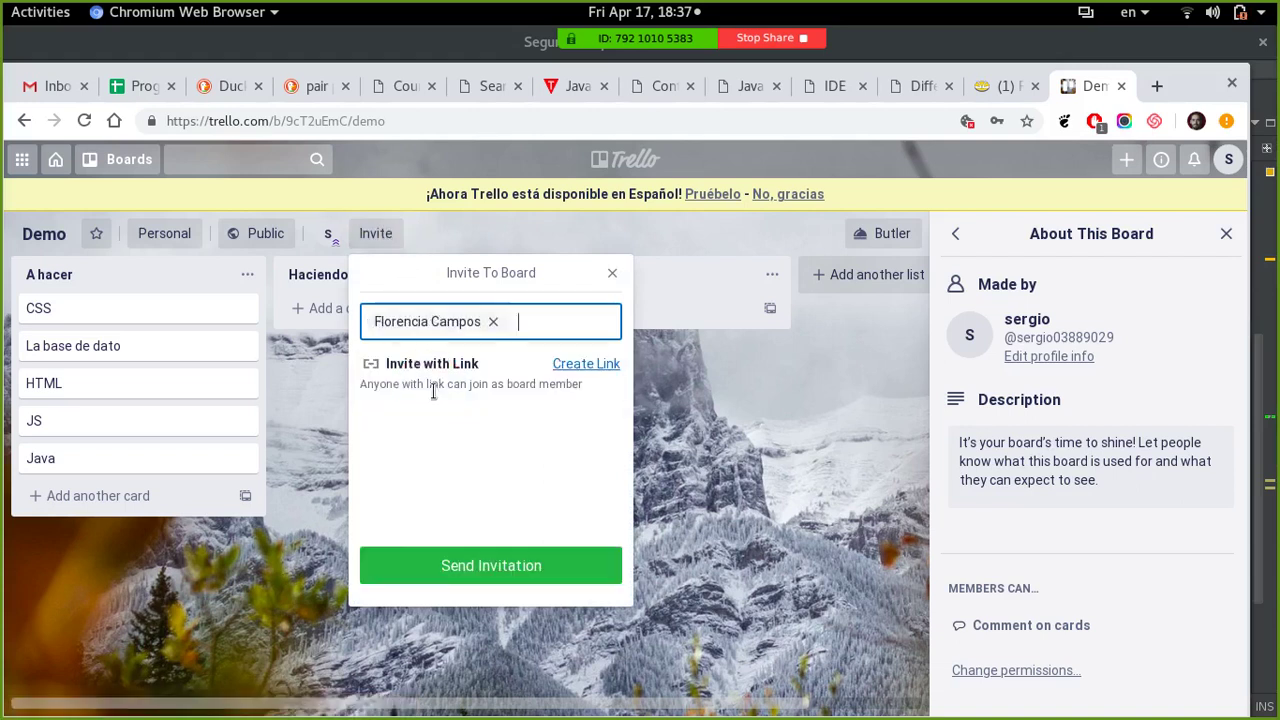
{"action": "left_click", "coordinate": [484, 566]}
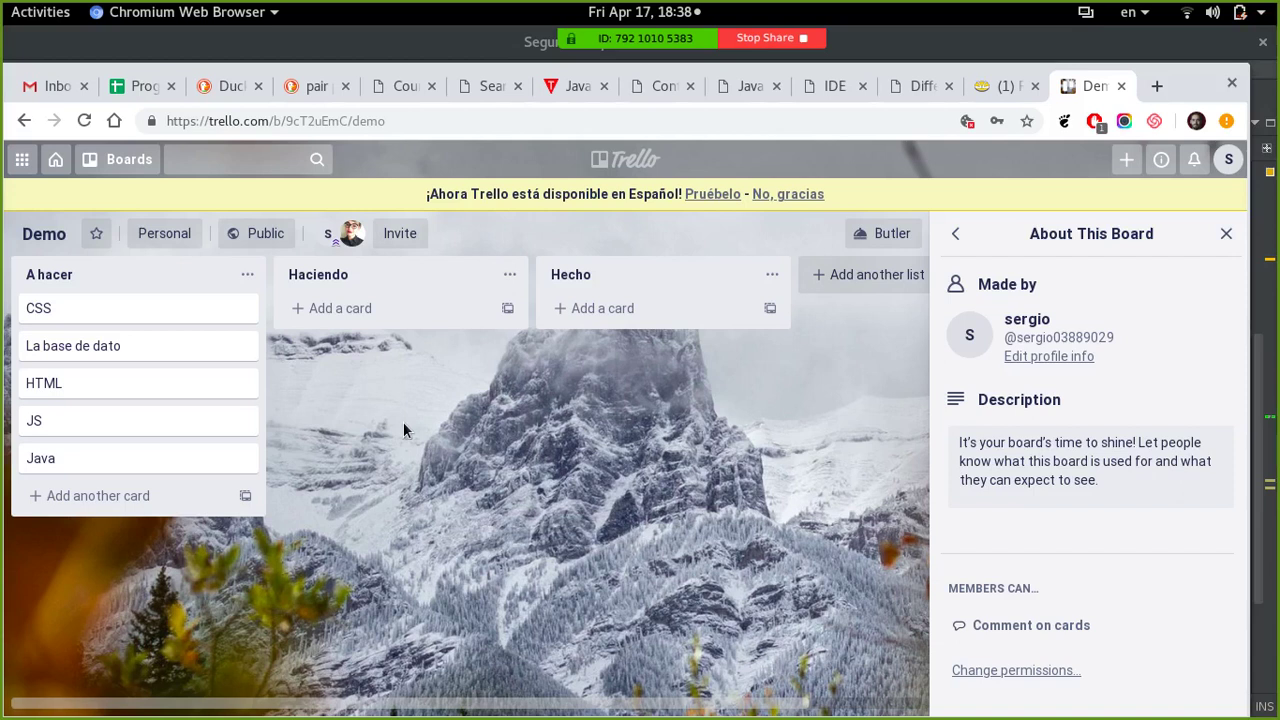
- Close the board info panel and retitle the first list 'A hacer - TOD O'
{"action": "left_click", "coordinate": [1227, 233]}
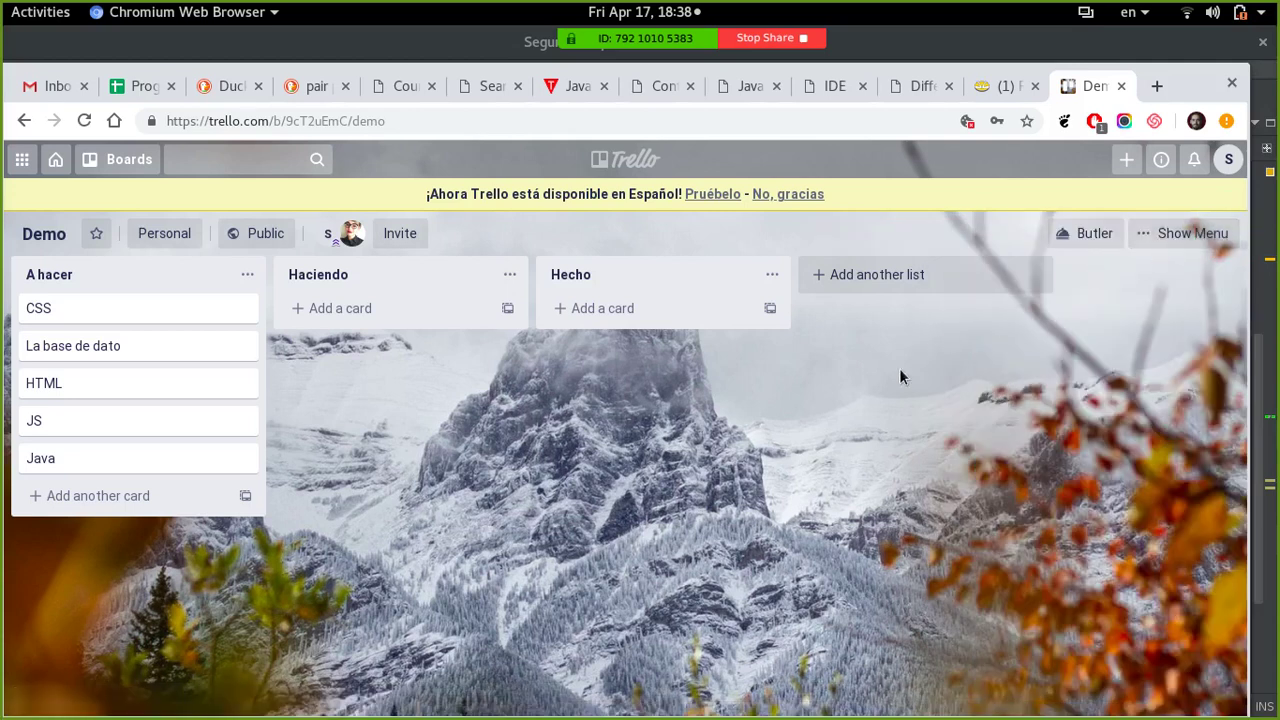
{"action": "left_click", "coordinate": [180, 268]}
{"action": "left_click", "coordinate": [157, 272]}
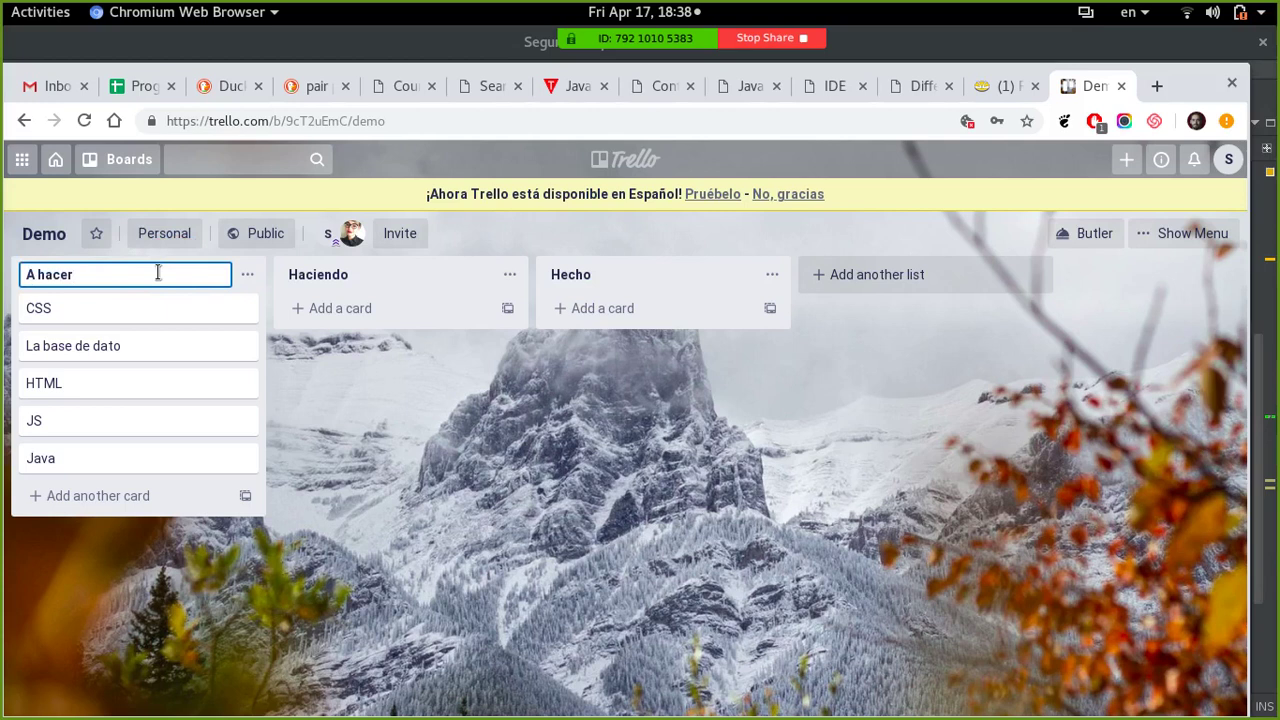
{"action": "type", "text": "- TOD O"}
{"action": "key", "text": "BackSpace"}
{"action": "type", "text": "O"}
{"action": "key", "text": "Return"}
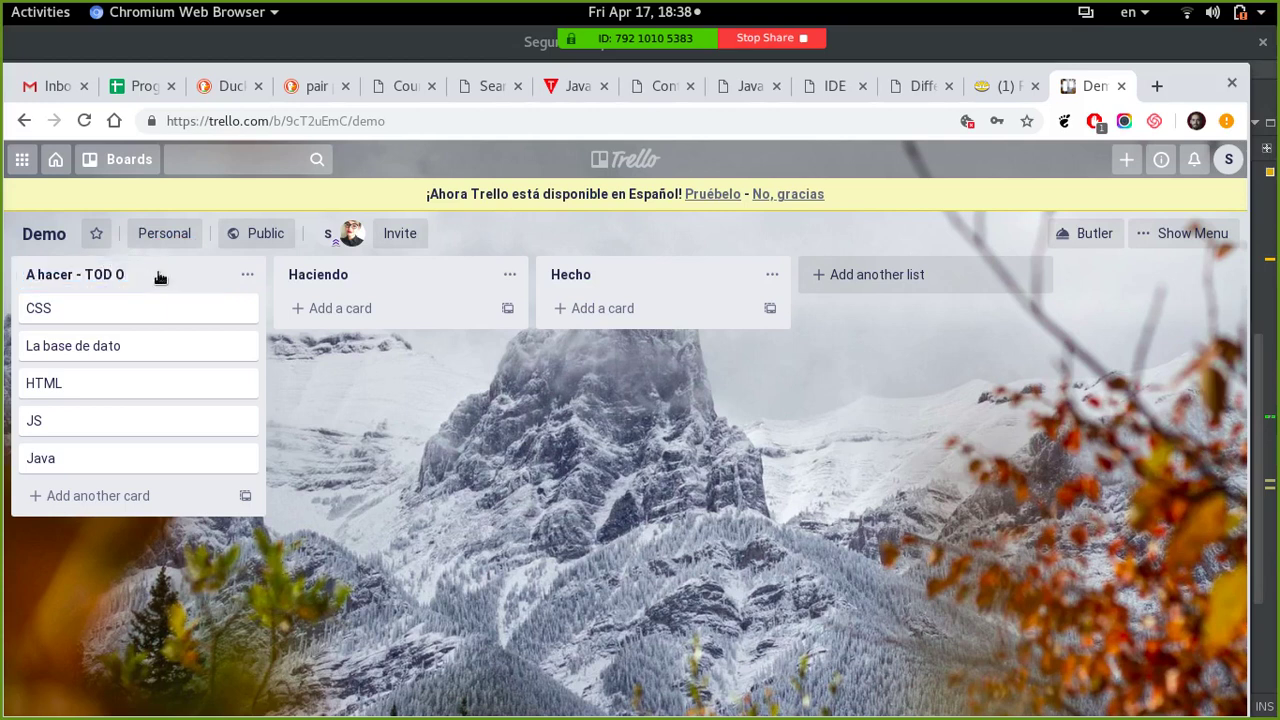
- Append '- DOING' to the Haciendo list title and '- DONE' to the Hecho list title
{"action": "left_click", "coordinate": [368, 271]}
{"action": "left_click", "coordinate": [377, 274]}
{"action": "type", "text": "- "}
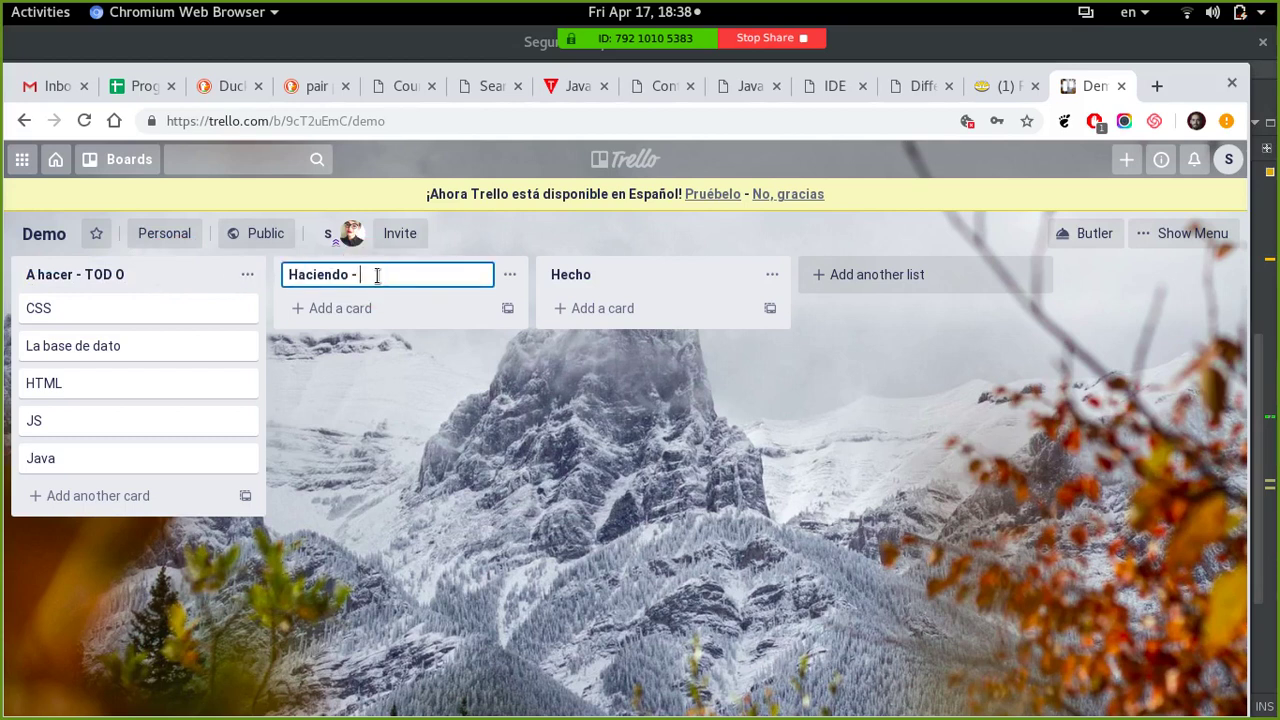
{"action": "type", "text": "DOING"}
{"action": "key", "text": "Return"}
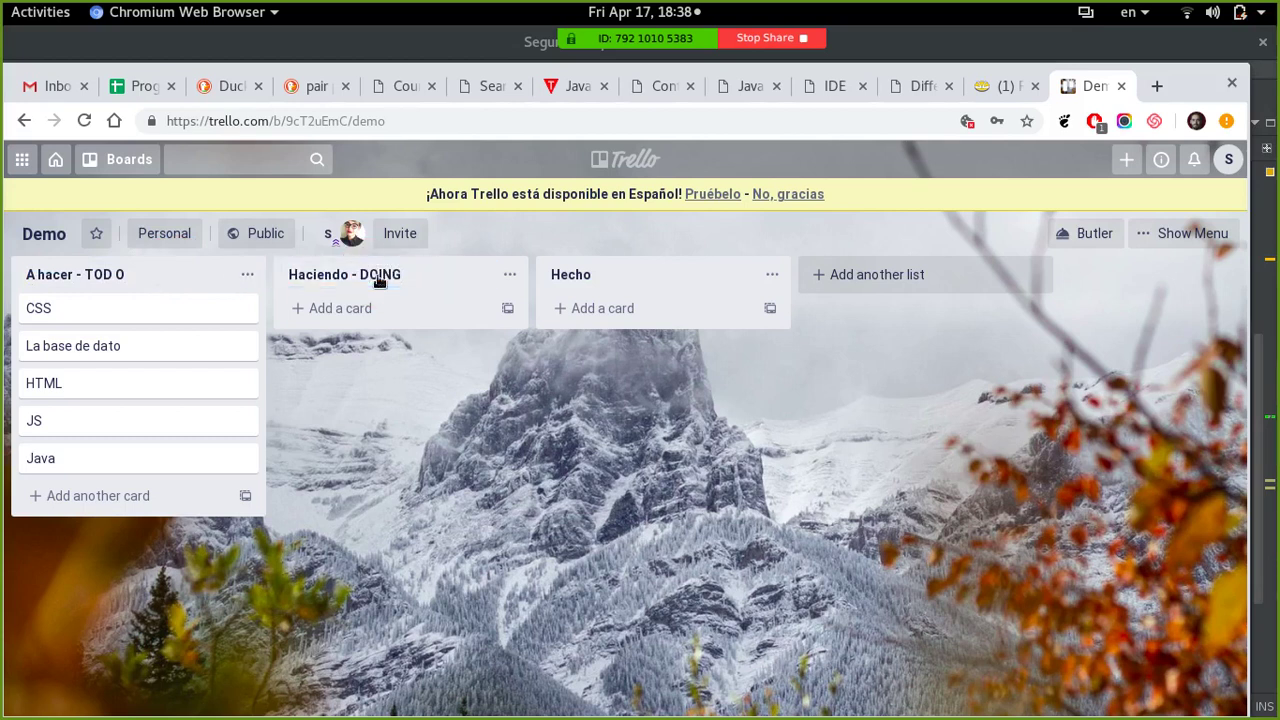
{"action": "left_click", "coordinate": [608, 276]}
{"action": "left_click", "coordinate": [617, 277]}
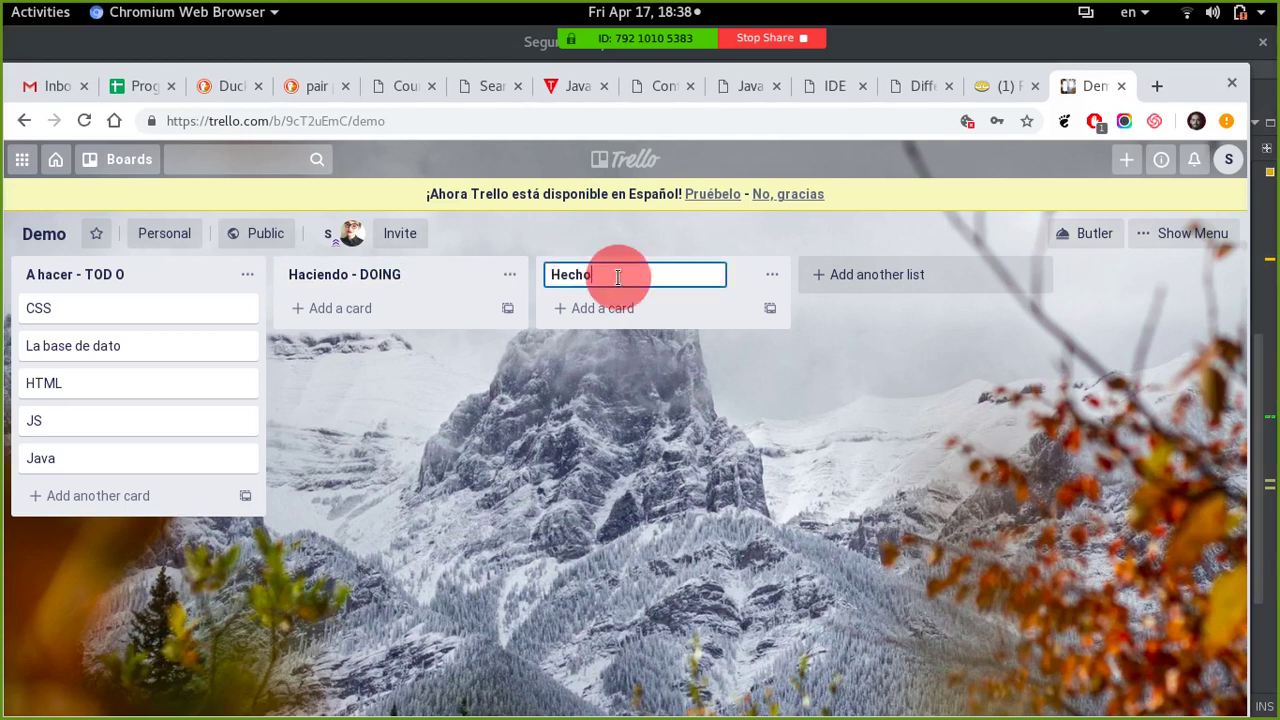
{"action": "type", "text": "- DONE"}
{"action": "key", "text": "Return"}
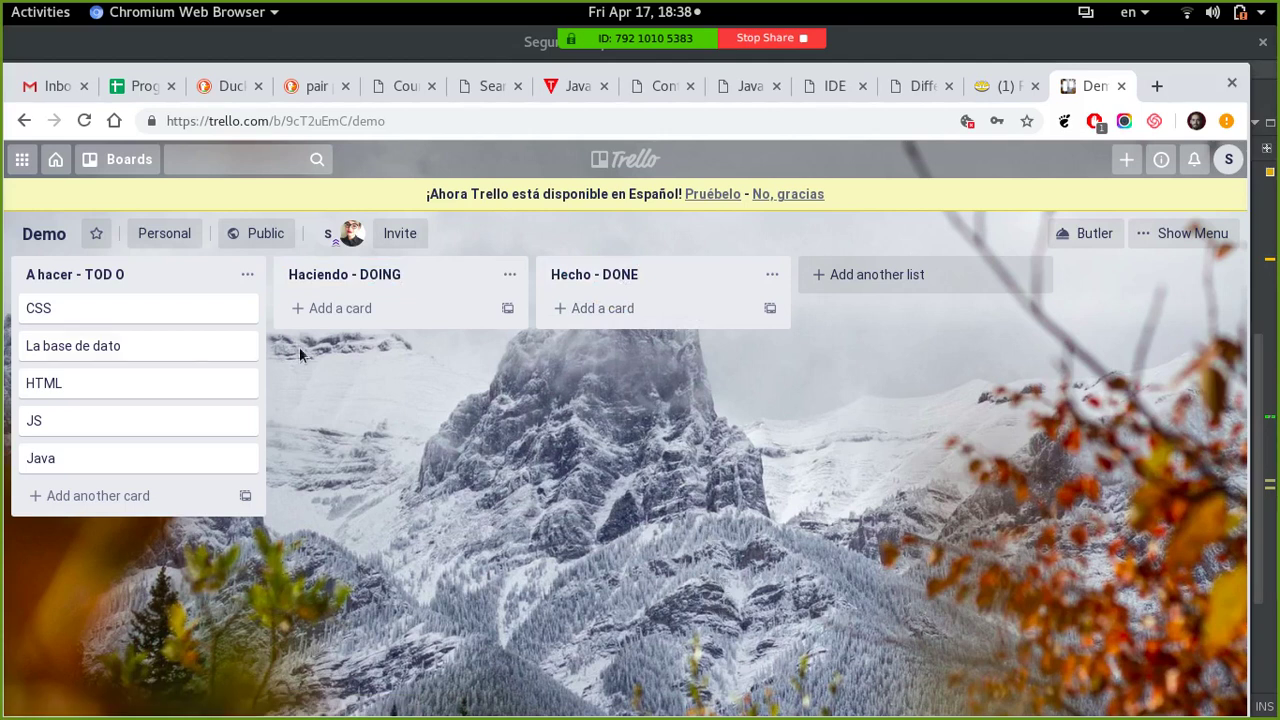
- Drag CSS, HTML and Java into Haciendo - DOING, then move CSS on to Hecho - DONE
{"action": "left_click_drag", "start_coordinate": [90, 320], "coordinate": [346, 329]}
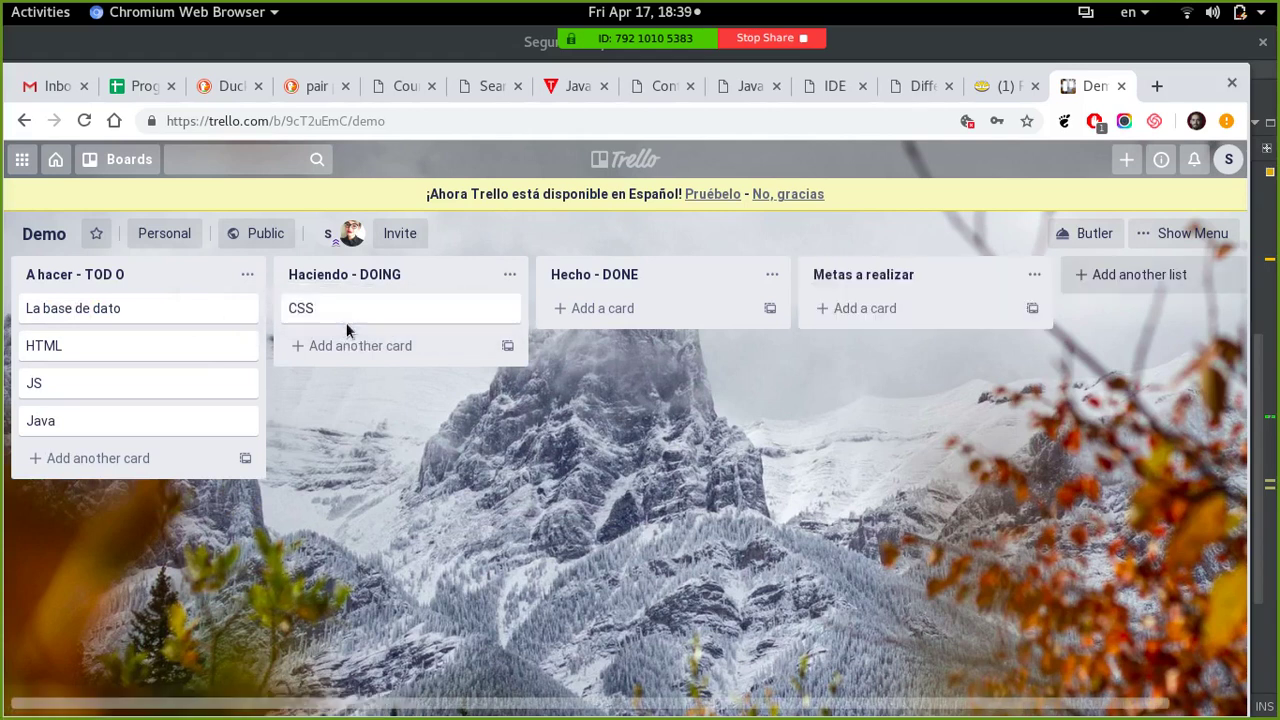
{"action": "left_click_drag", "start_coordinate": [80, 350], "coordinate": [349, 351]}
{"action": "left_click_drag", "start_coordinate": [110, 387], "coordinate": [366, 381]}
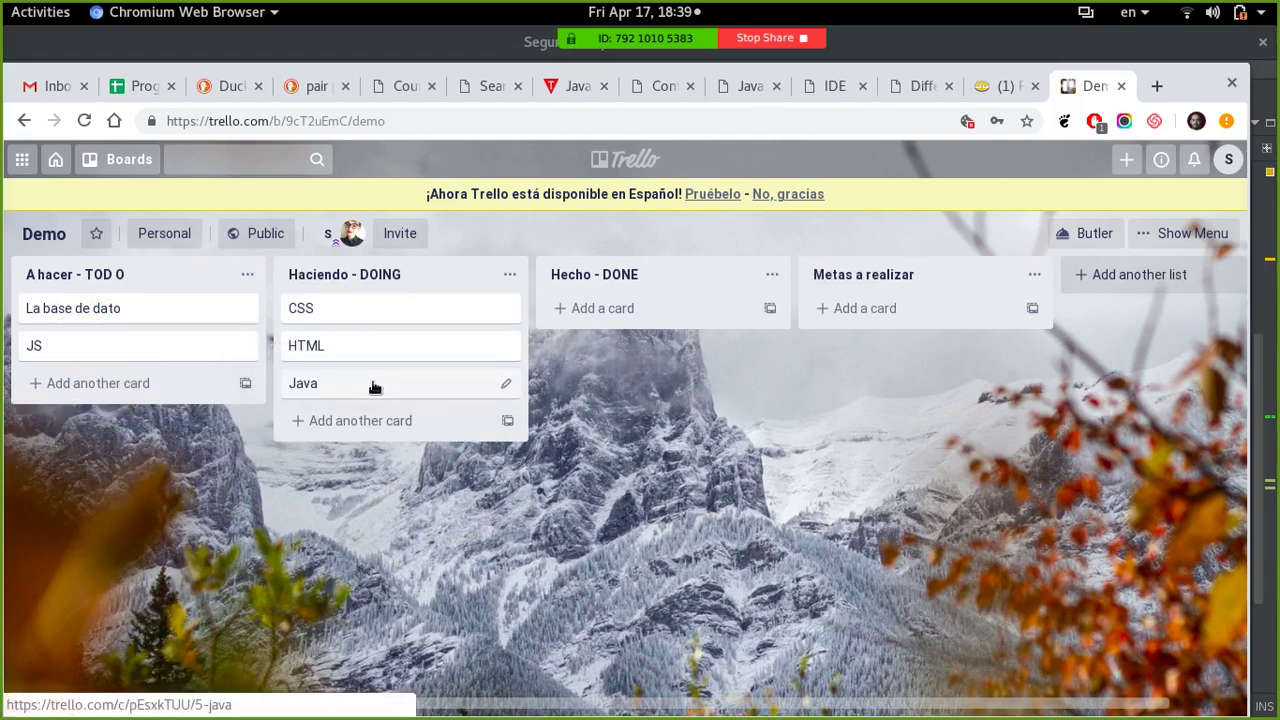
{"action": "left_click_drag", "start_coordinate": [331, 306], "coordinate": [606, 324]}
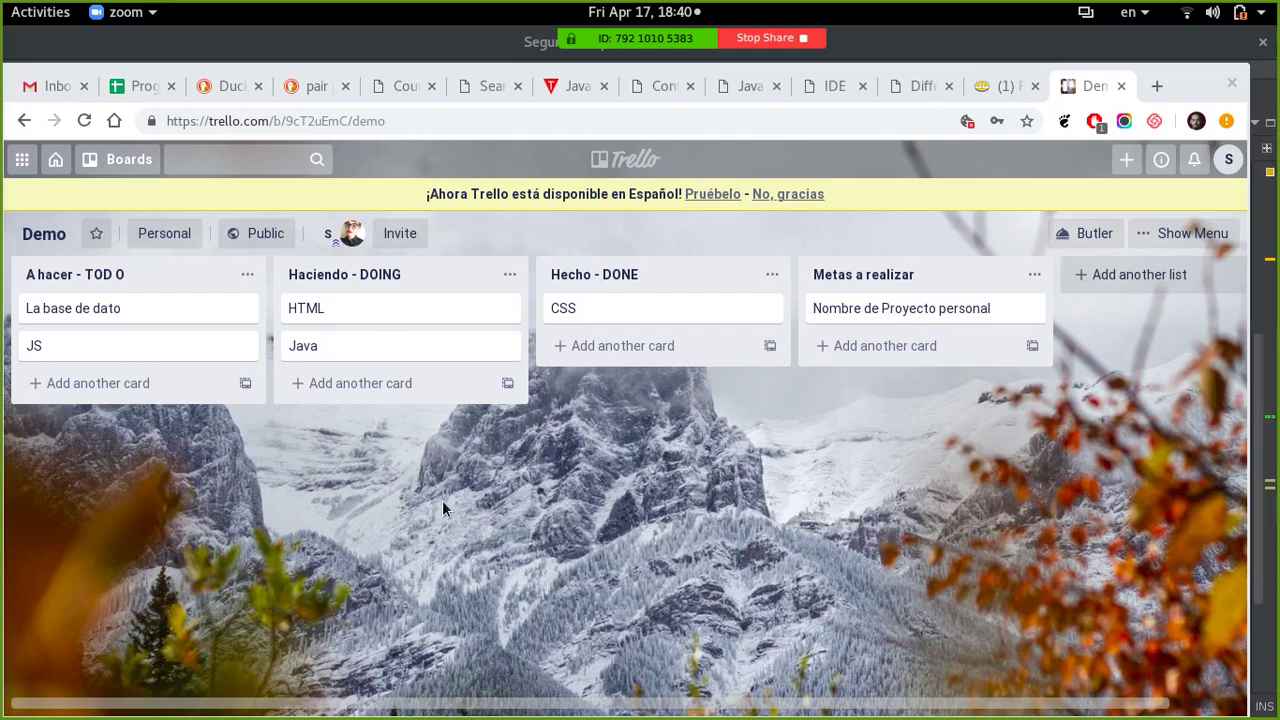
- Leave the Trello board and start a new blank browser tab
{"action": "left_click", "coordinate": [675, 116]}
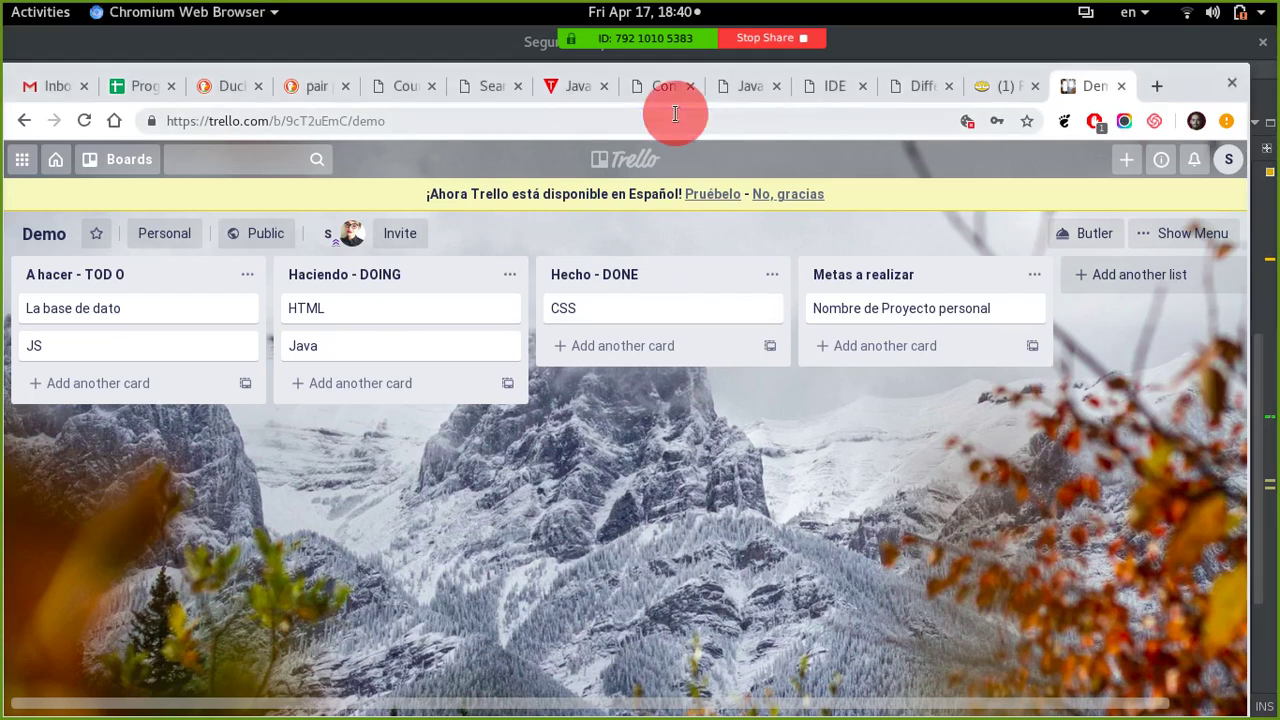
{"action": "key", "text": "ctrl+t"}
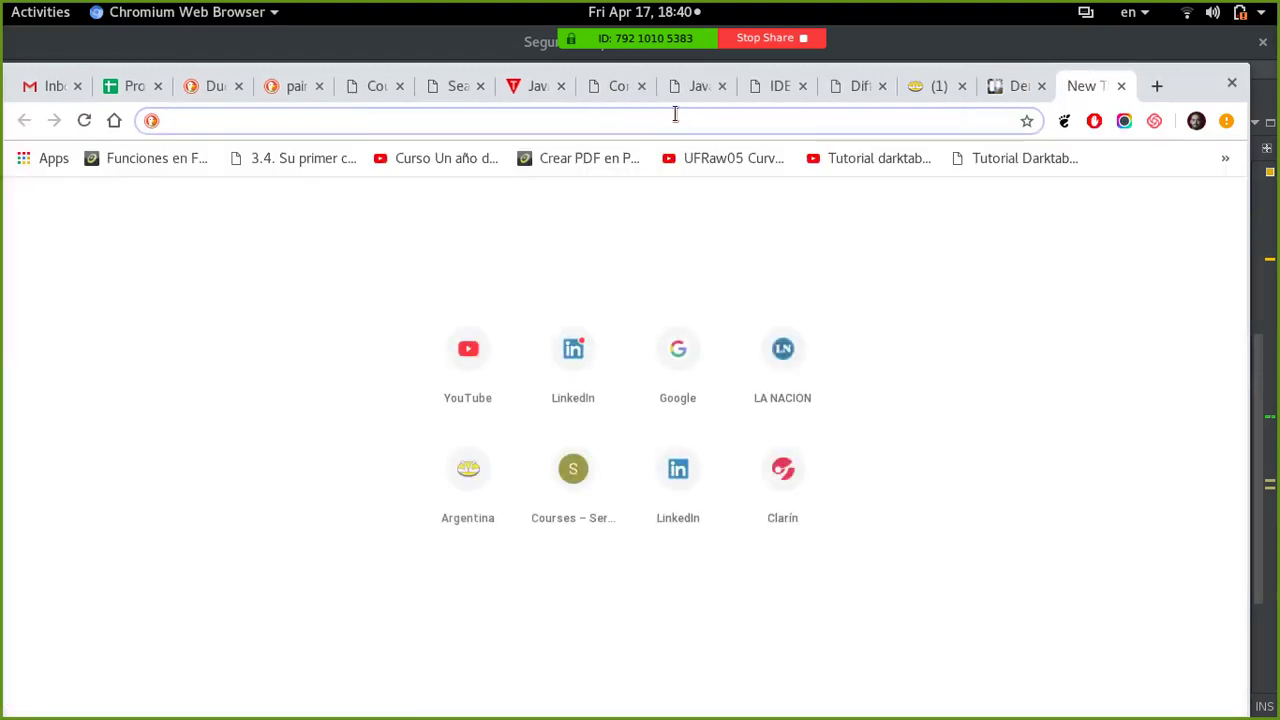
- Browse the 'trello vs' suggestions, then search the web for 'jira'
{"action": "type", "text": "trello vs"}
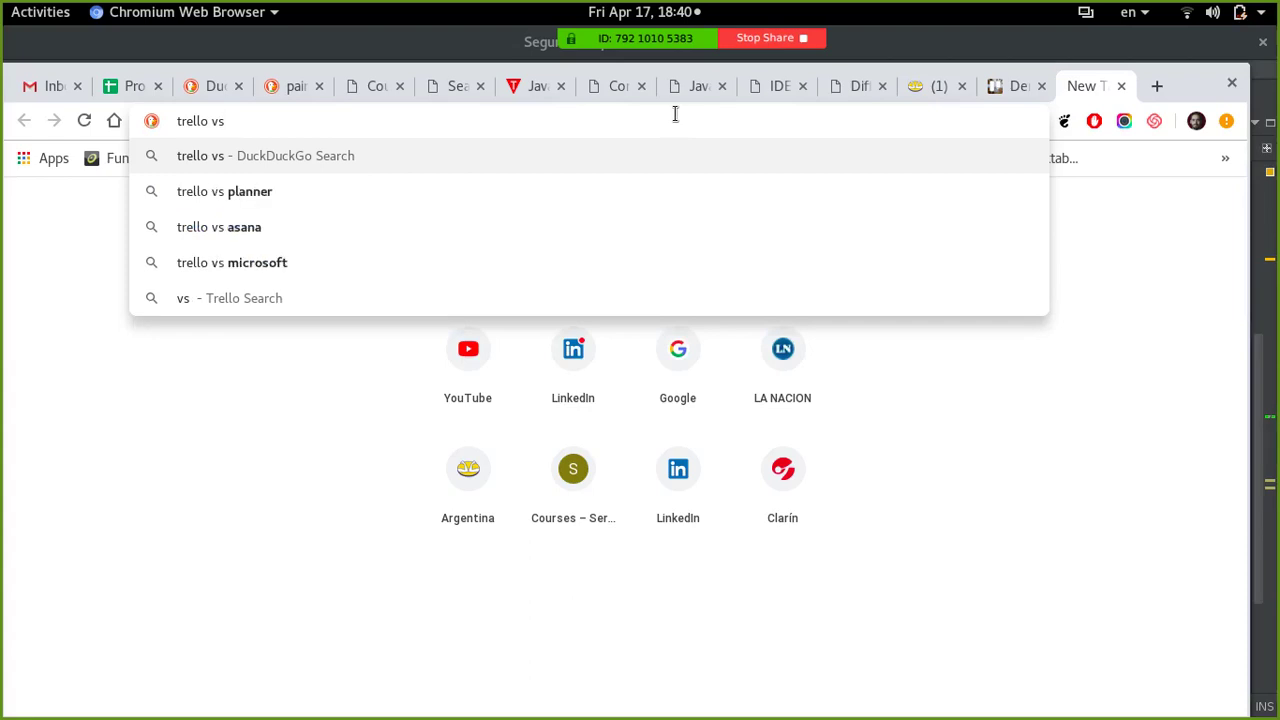
{"action": "key", "text": "Down"}
{"action": "key", "text": "Down"}
{"action": "key", "text": "Down"}
{"action": "key", "text": "Up"}
{"action": "key", "text": "Up"}
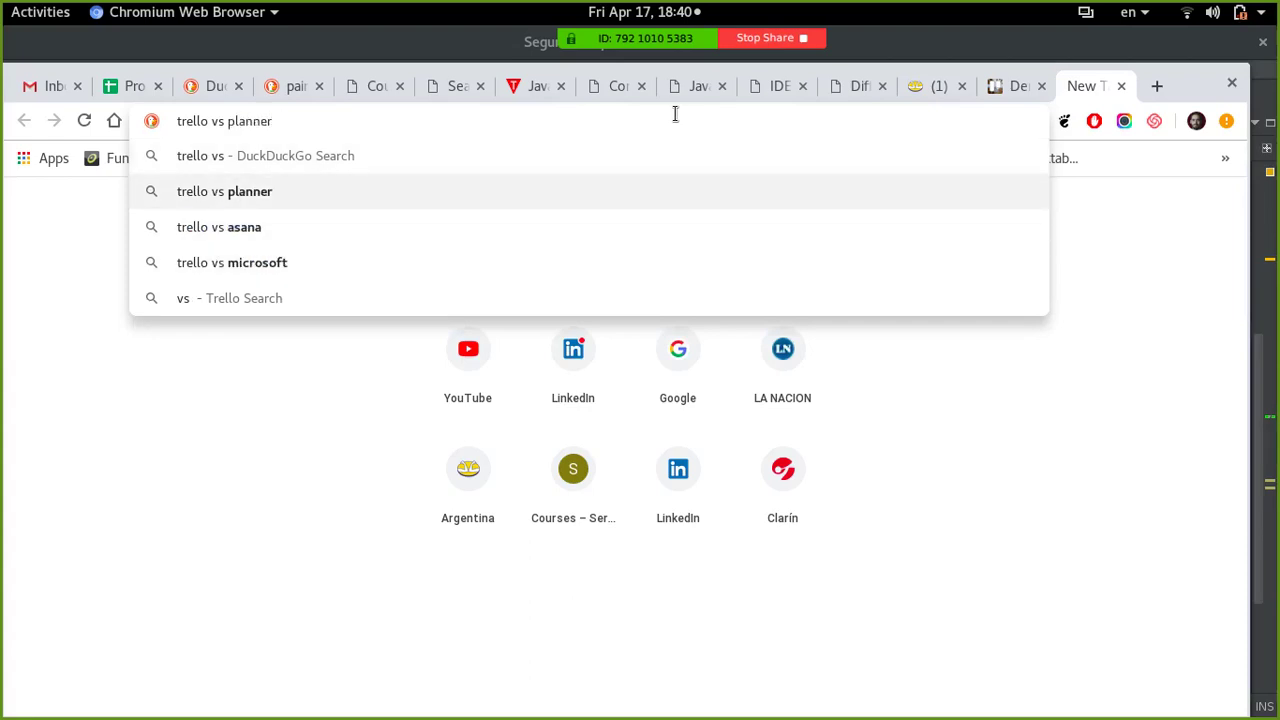
{"action": "key", "text": "Down"}
{"action": "key", "text": "BackSpace"}
{"action": "key", "text": "BackSpace"}
{"action": "key", "text": "BackSpace"}
{"action": "key", "text": "BackSpace"}
{"action": "key", "text": "BackSpace"}
{"action": "key", "text": "BackSpace"}
{"action": "key", "text": "BackSpace"}
{"action": "key", "text": "BackSpace"}
{"action": "key", "text": "BackSpace"}
{"action": "key", "text": "BackSpace"}
{"action": "key", "text": "BackSpace"}
{"action": "key", "text": "BackSpace"}
{"action": "key", "text": "BackSpace"}
{"action": "key", "text": "BackSpace"}
{"action": "key", "text": "BackSpace"}
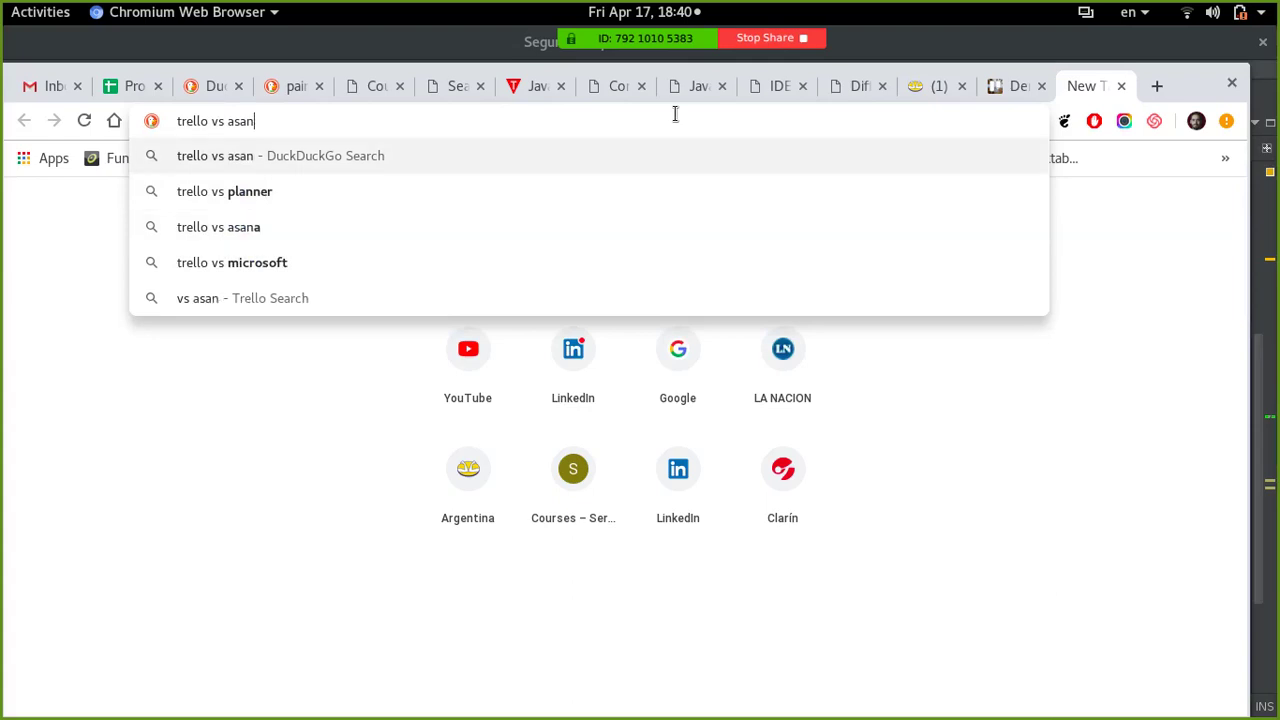
{"action": "type", "text": "ji"}
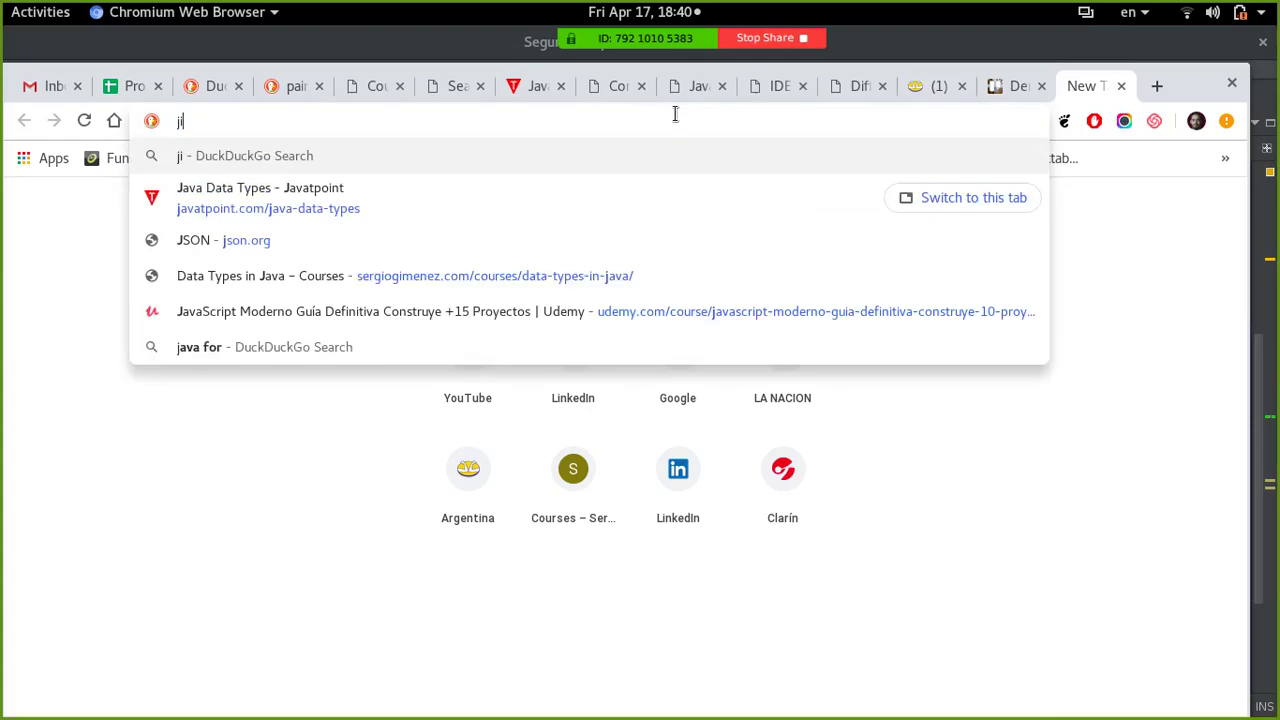
{"action": "type", "text": "ra vs"}
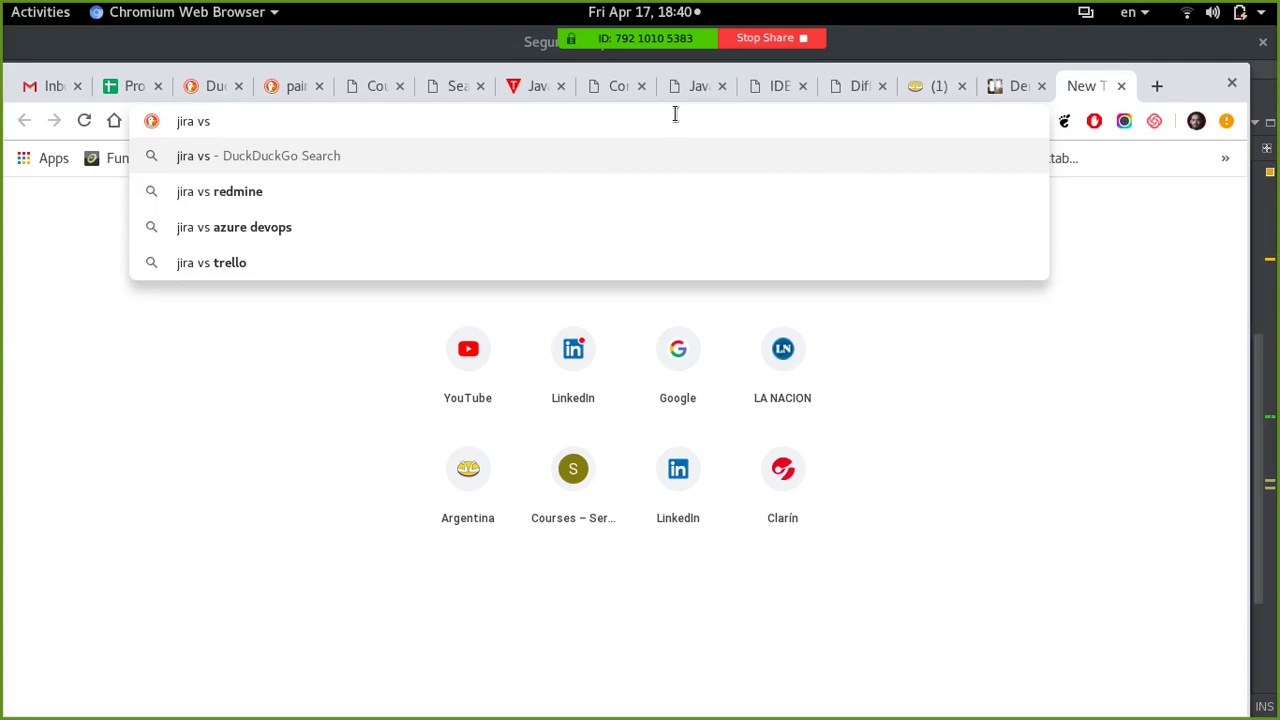
{"action": "key", "text": "BackSpace"}
{"action": "key", "text": "BackSpace"}
{"action": "key", "text": "BackSpace"}
{"action": "key", "text": "BackSpace"}
{"action": "key", "text": "Return"}
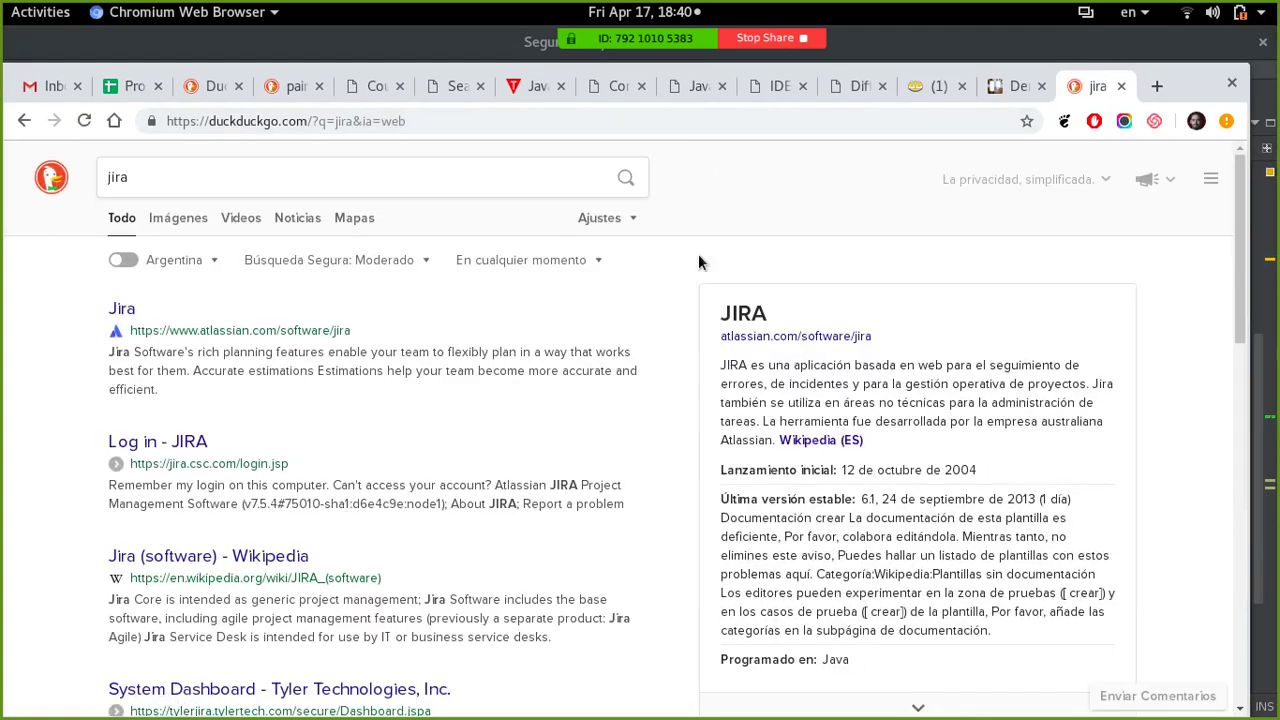
{"action": "left_click", "coordinate": [327, 334]}
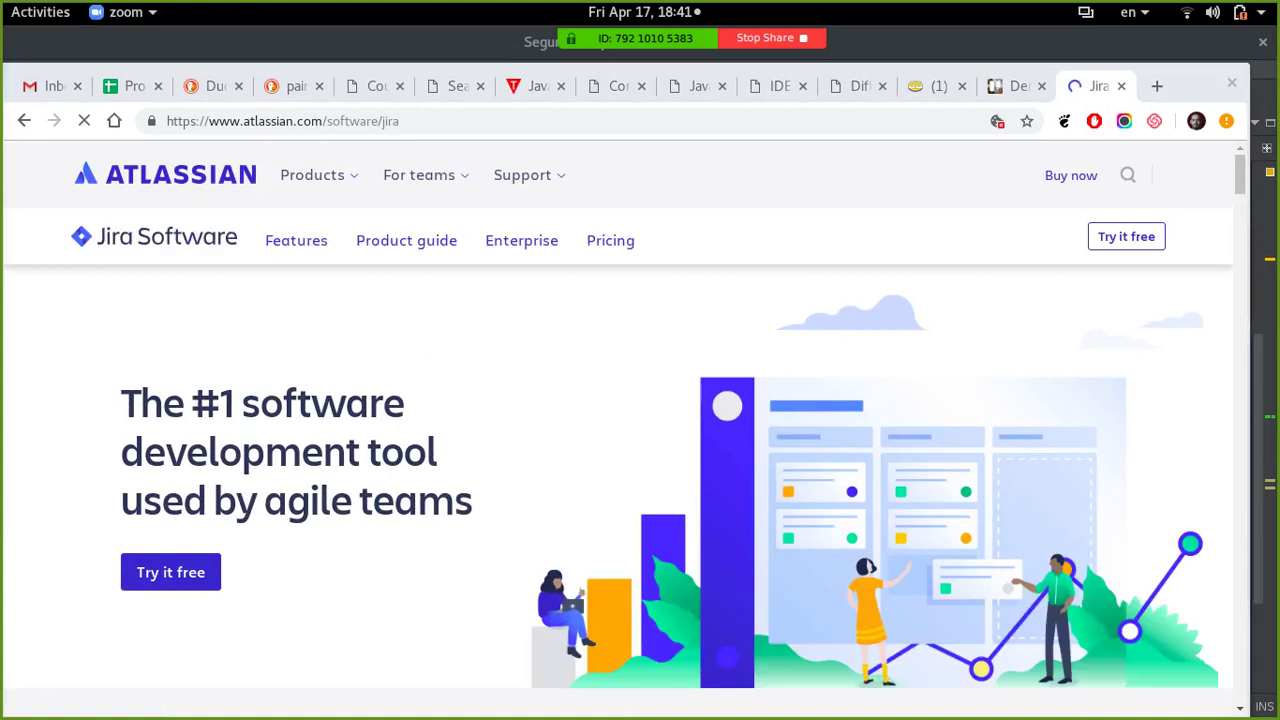
{"action": "scroll", "coordinate": [291, 423], "scroll_direction": "down", "scroll_amount": 1}
{"action": "scroll", "coordinate": [293, 425], "scroll_direction": "up", "scroll_amount": 1}
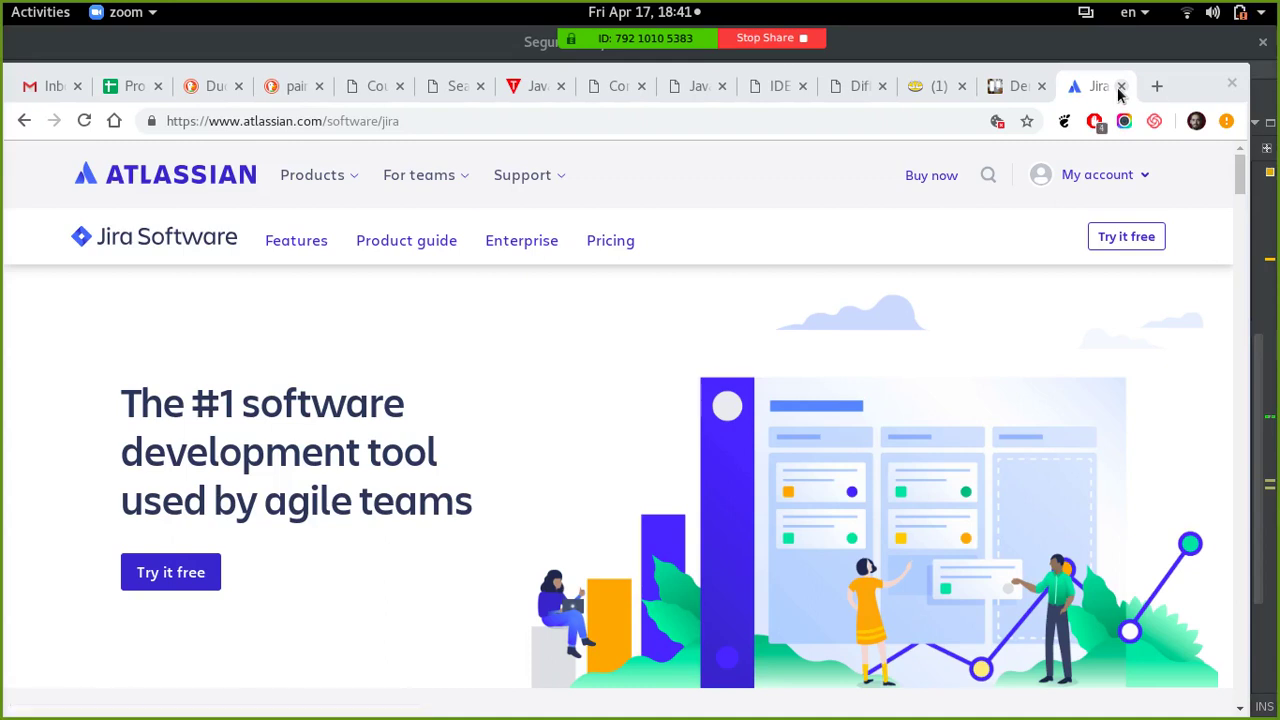
- Close the Jira tab, then close the Demo board tab
{"action": "left_click", "coordinate": [1121, 86]}
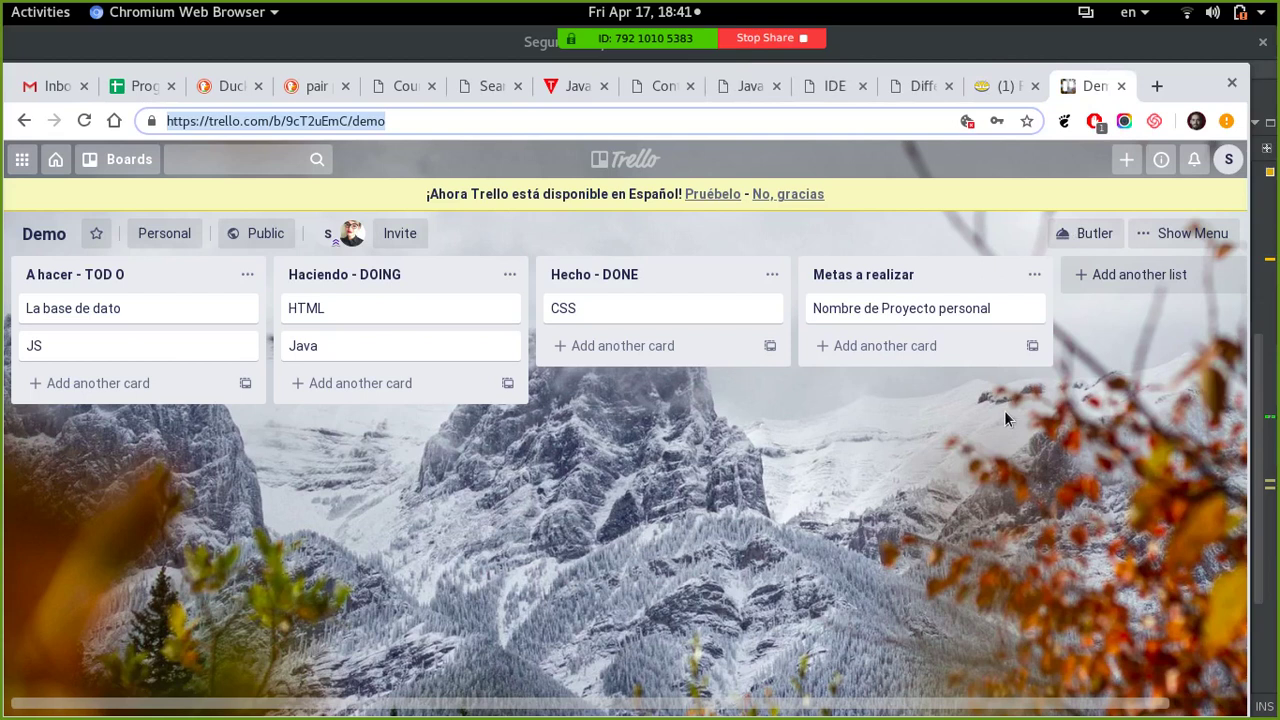
{"action": "left_click", "coordinate": [328, 560]}
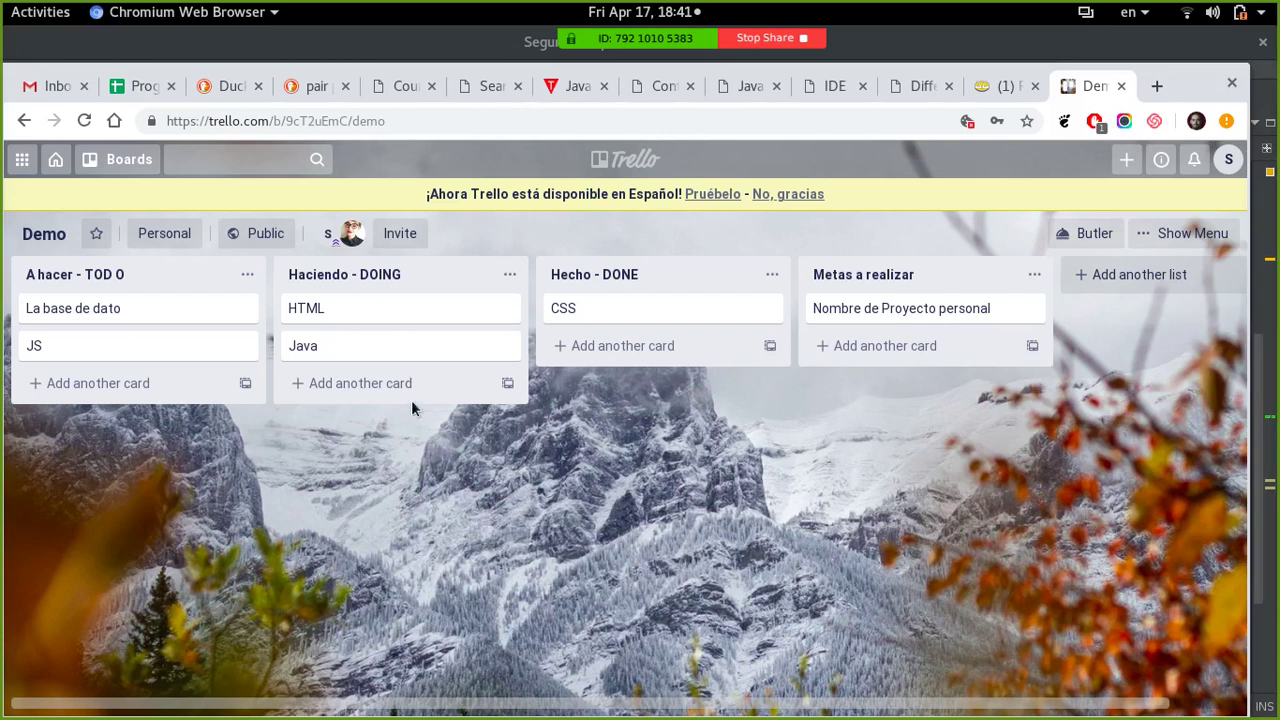
{"action": "left_click", "coordinate": [1121, 87]}
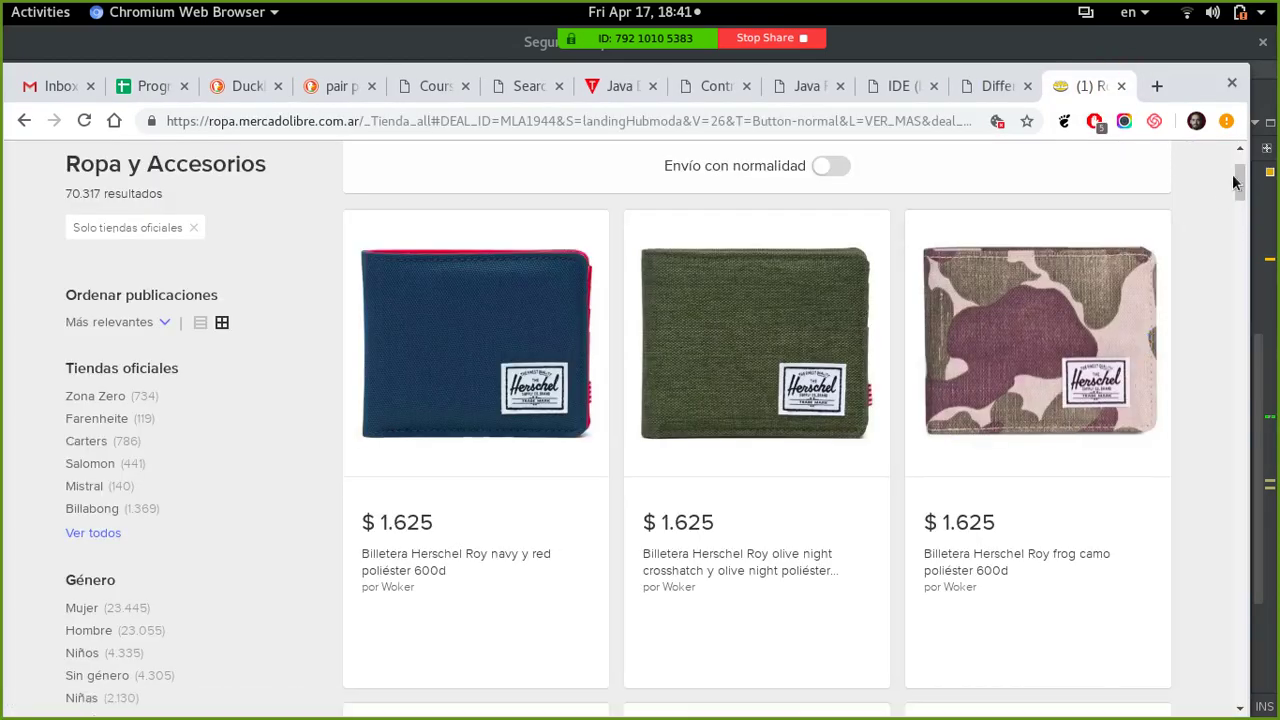
- Check and dismiss the Mercado Libre notifications, then show the Activities overview
{"action": "scroll", "coordinate": [1235, 181], "scroll_direction": "up", "scroll_amount": 3}
{"action": "left_click", "coordinate": [1125, 216]}
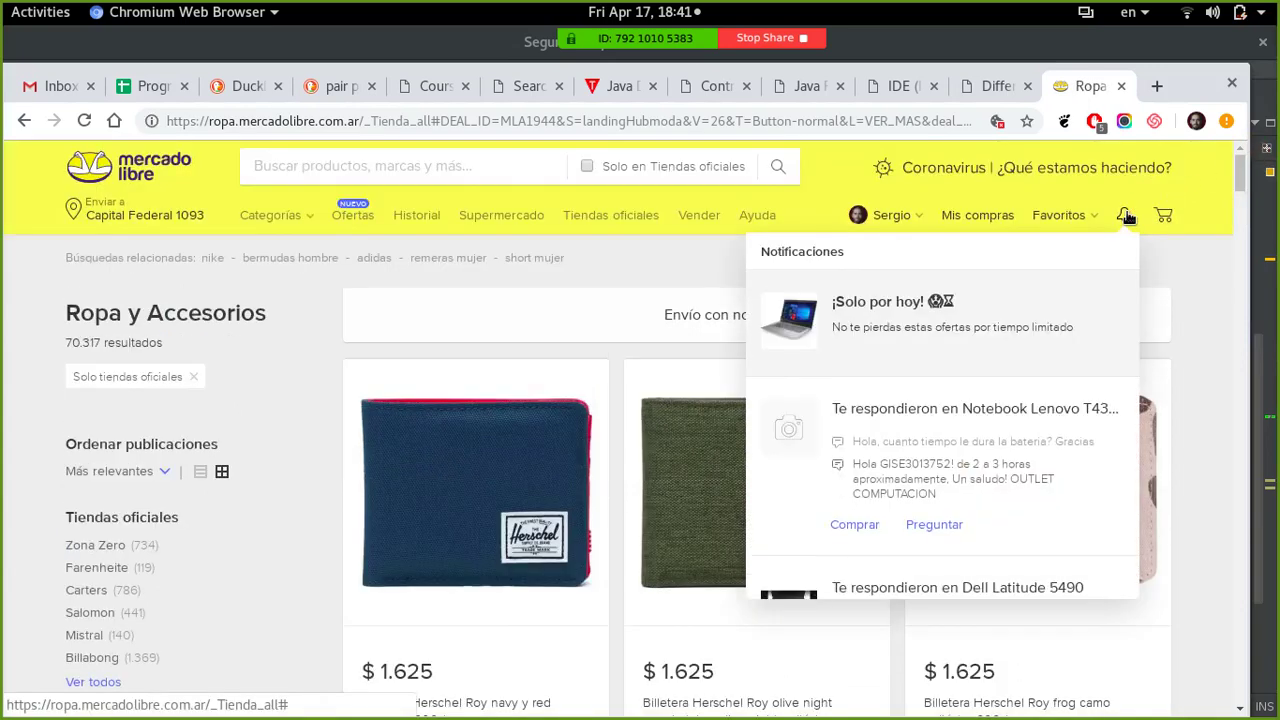
{"action": "left_click", "coordinate": [1198, 322]}
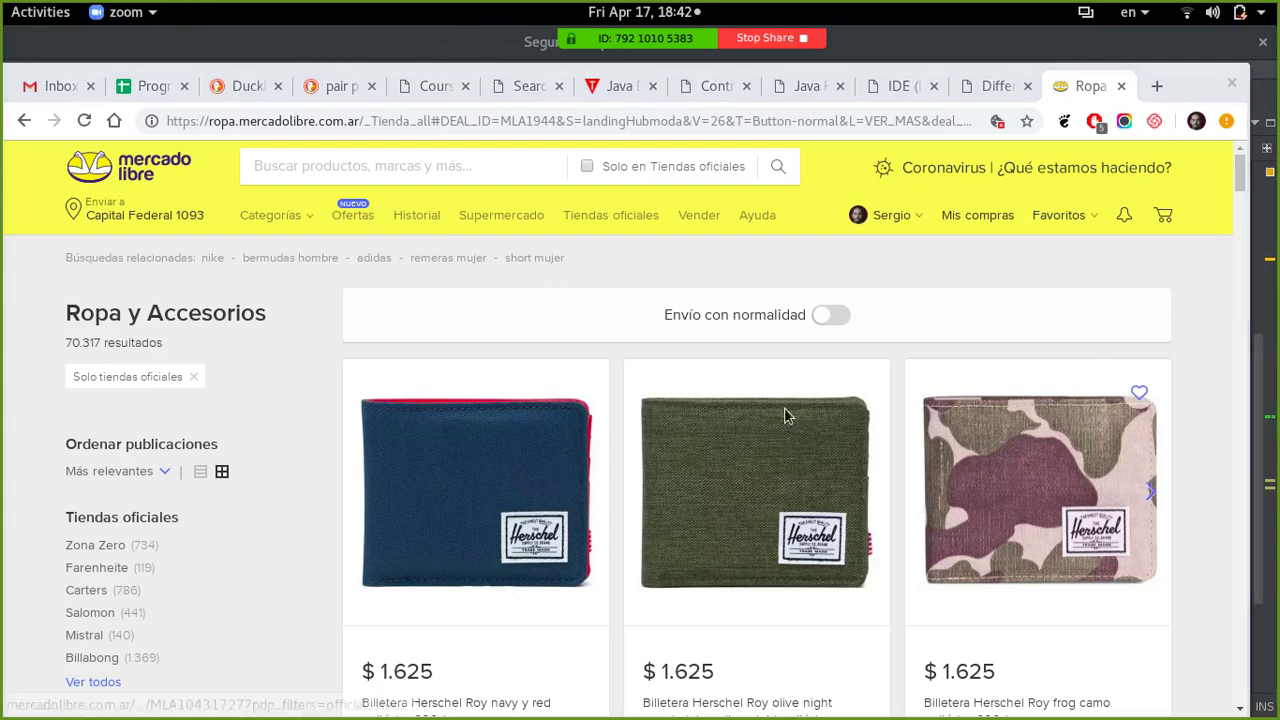
{"action": "key", "text": "super"}
- Inspect line 31 of SegundoProyecto.java in NetBeans, then bring Chromium back to the front
{"action": "left_click", "coordinate": [443, 403]}
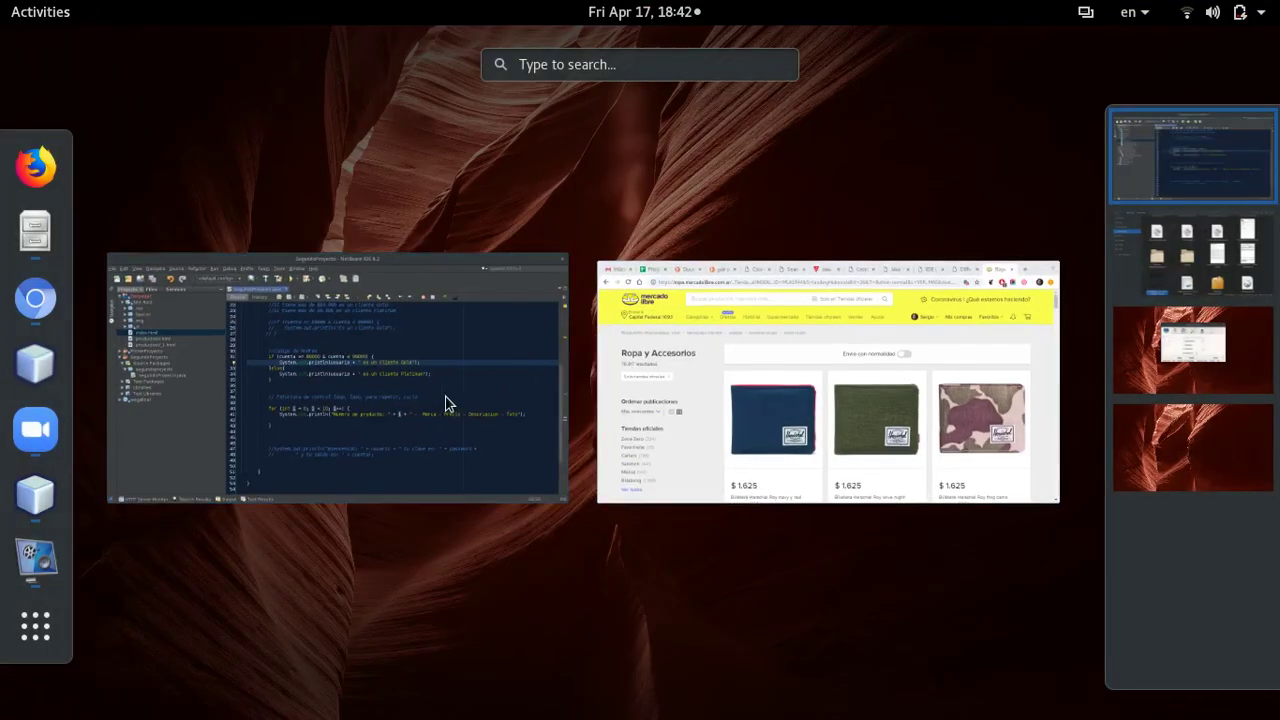
{"action": "left_click", "coordinate": [447, 311]}
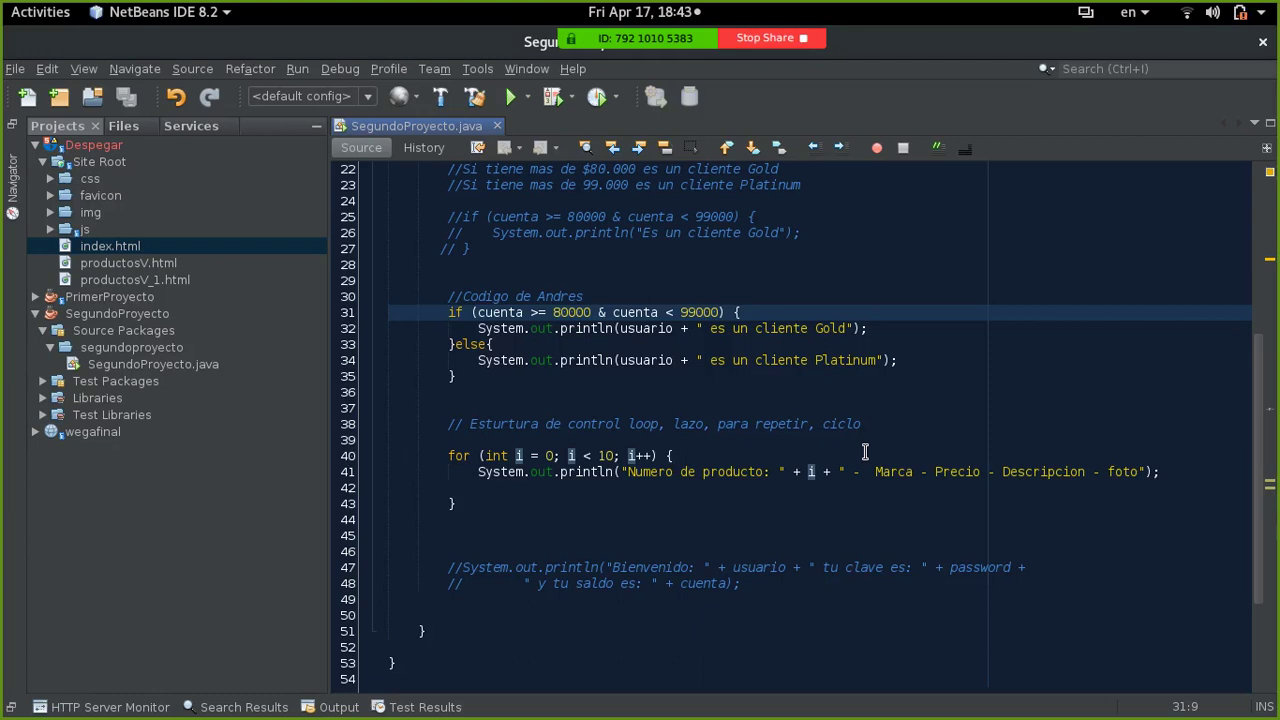
{"action": "key", "text": "super"}
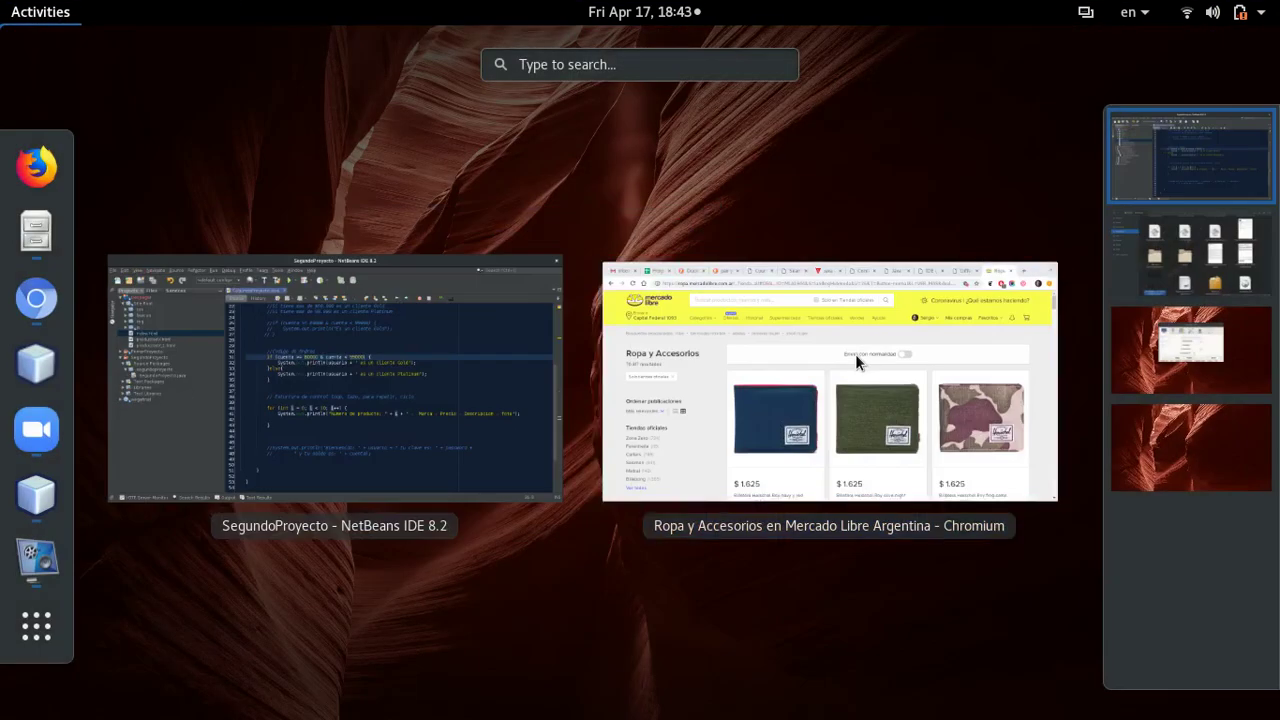
{"action": "left_click", "coordinate": [826, 371]}
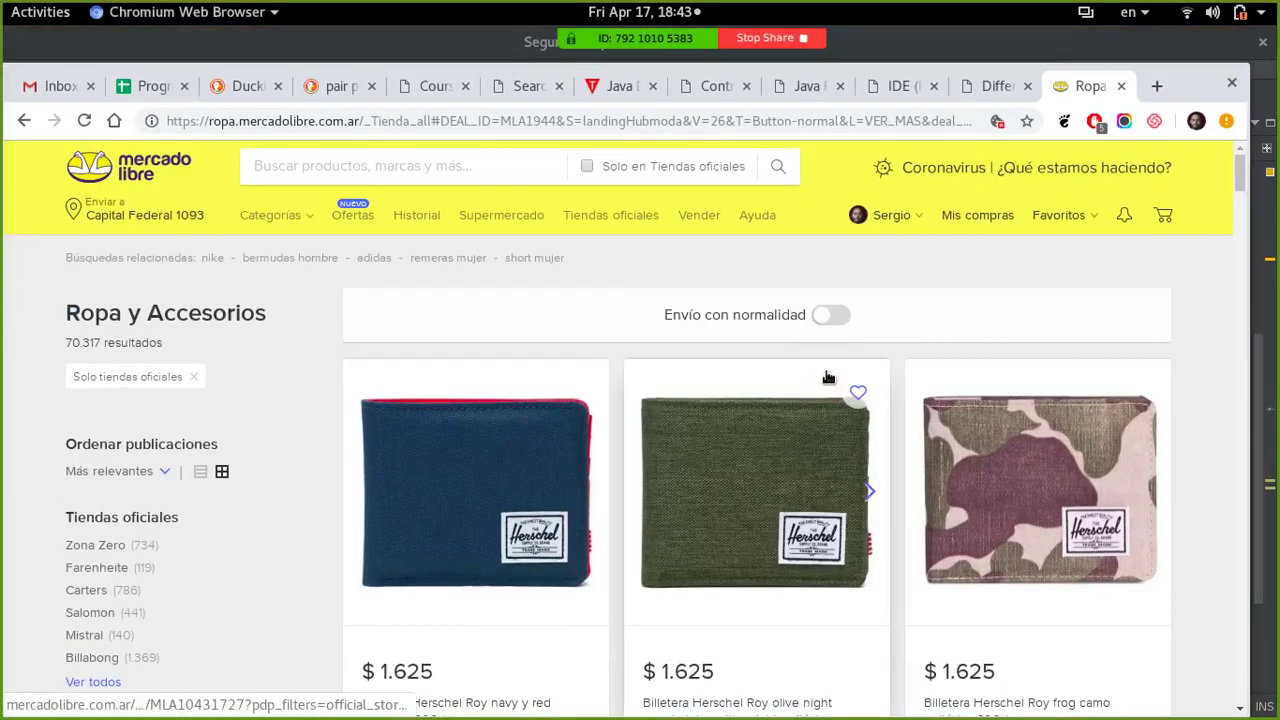
{"action": "left_click", "coordinate": [898, 356]}
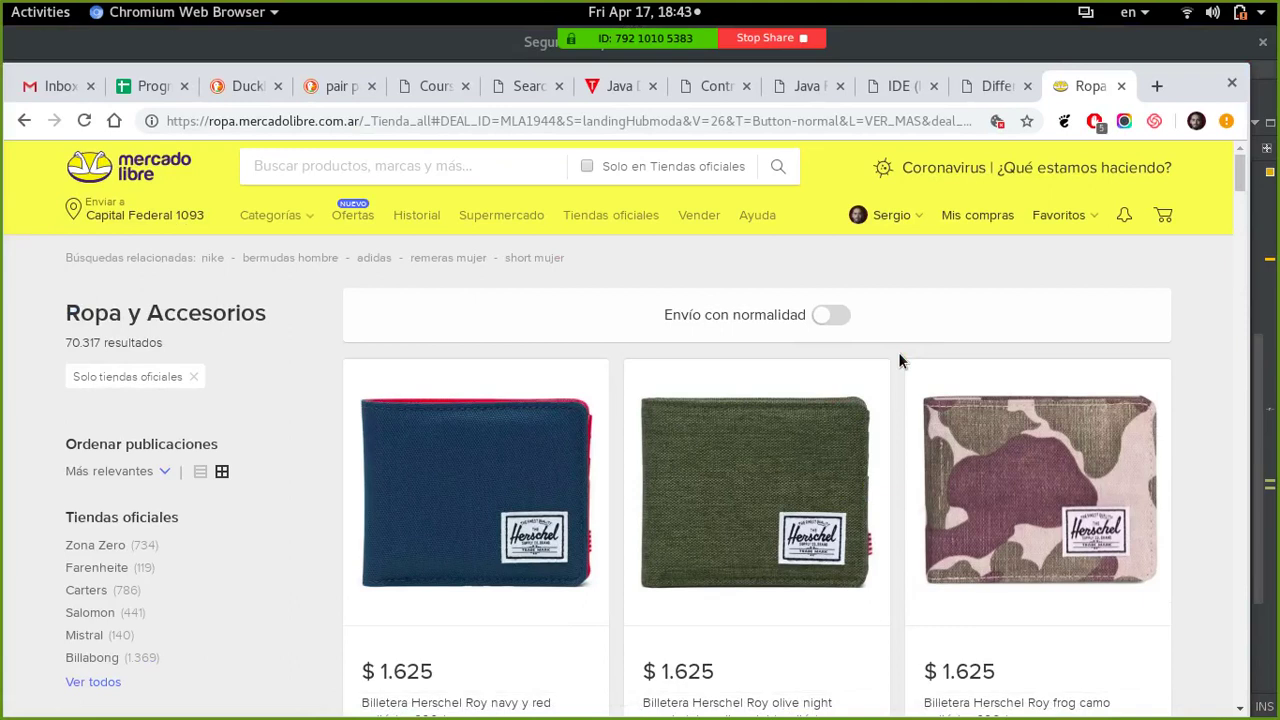
- Look through the Java course tabs and return to the Data Types in Java page
{"action": "left_click", "coordinate": [797, 88]}
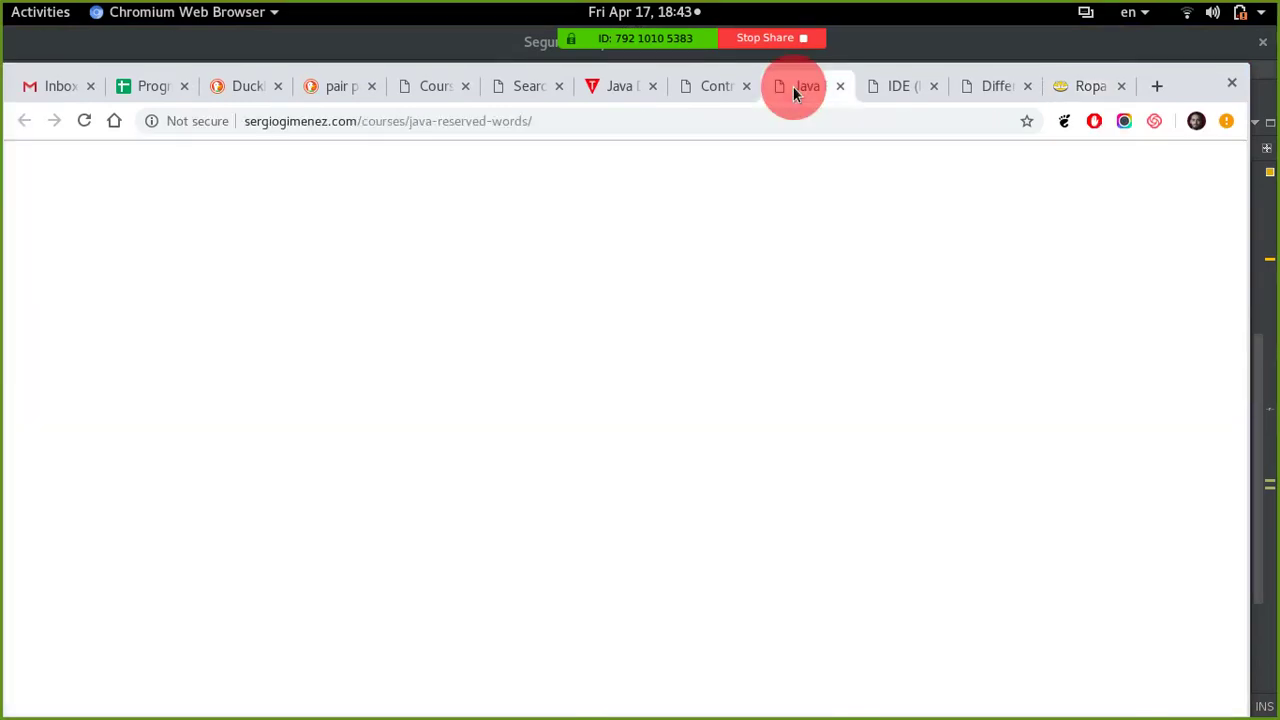
{"action": "left_click", "coordinate": [720, 87]}
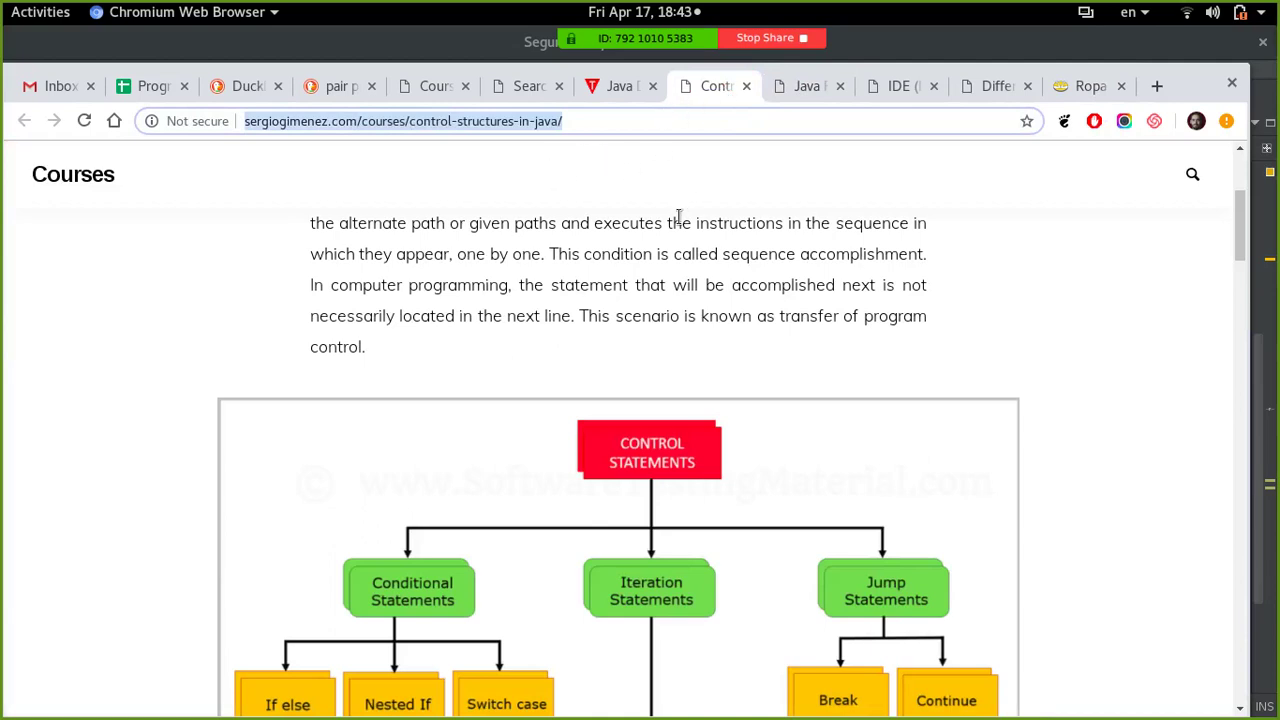
{"action": "left_click", "coordinate": [607, 88]}
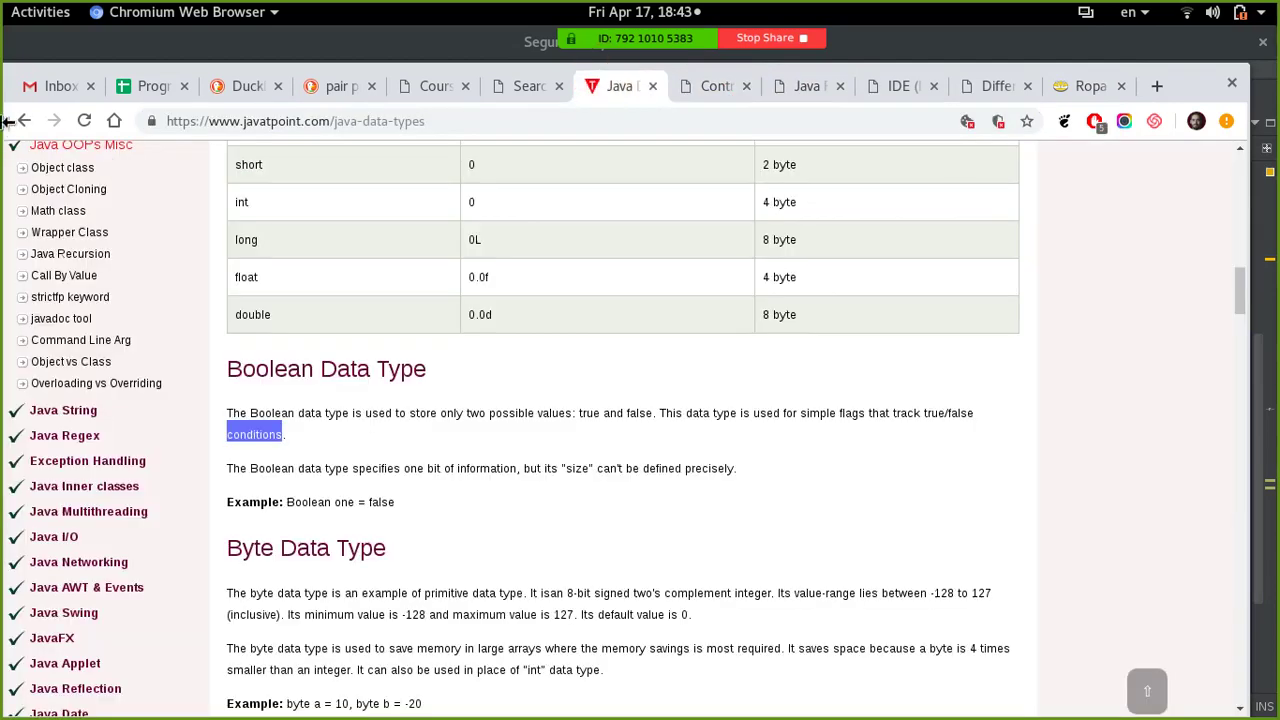
{"action": "left_click", "coordinate": [24, 120]}
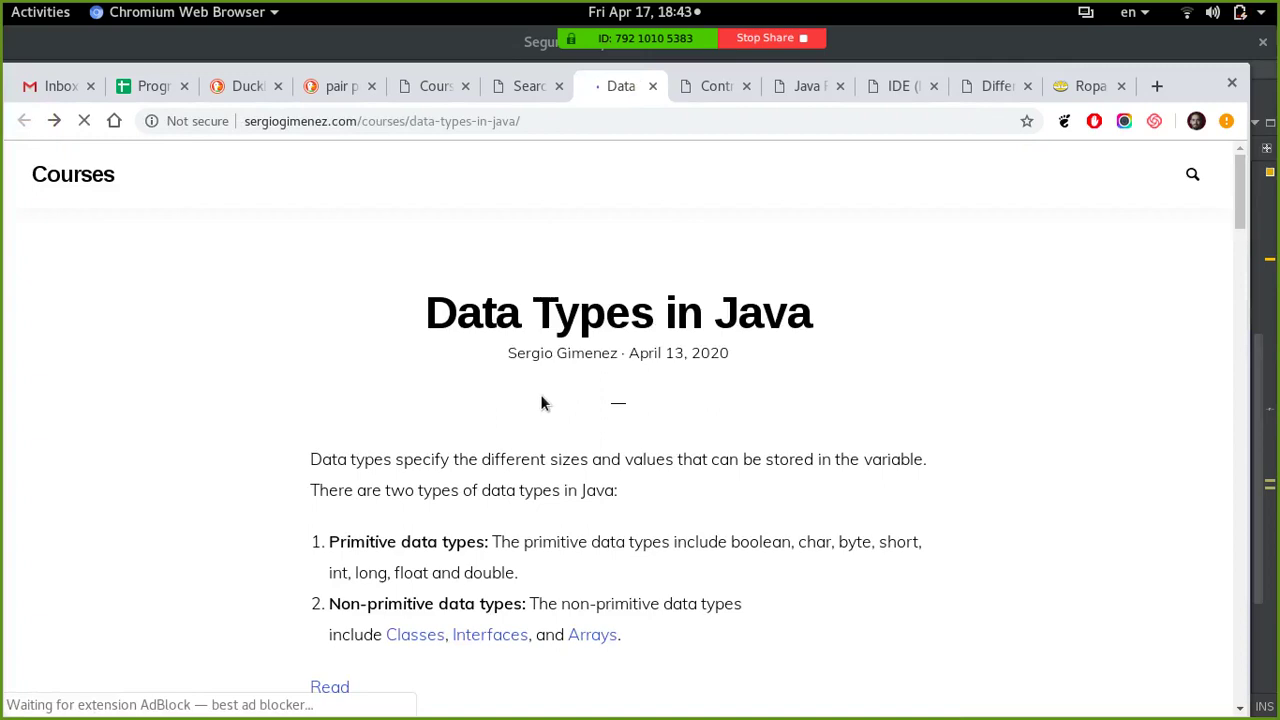
- Search the course site for 'ux' and scroll through the results
{"action": "left_click", "coordinate": [1193, 176]}
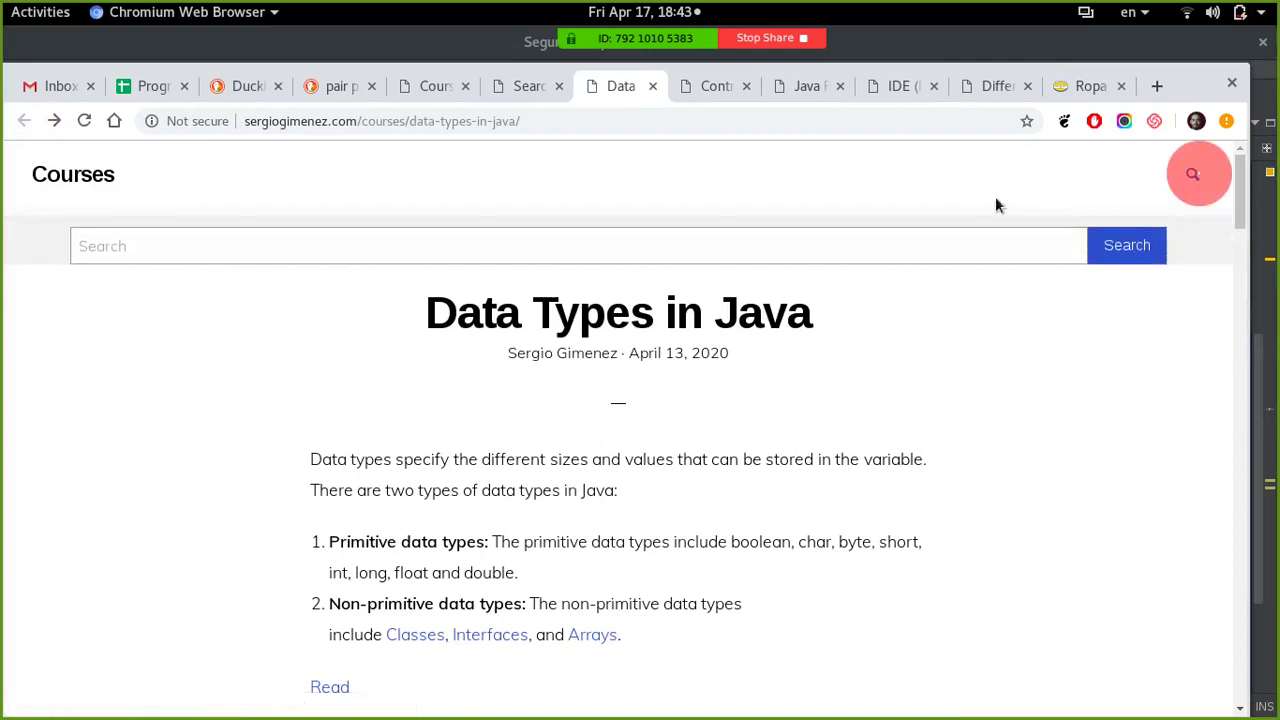
{"action": "left_click", "coordinate": [780, 250]}
{"action": "type", "text": "ux"}
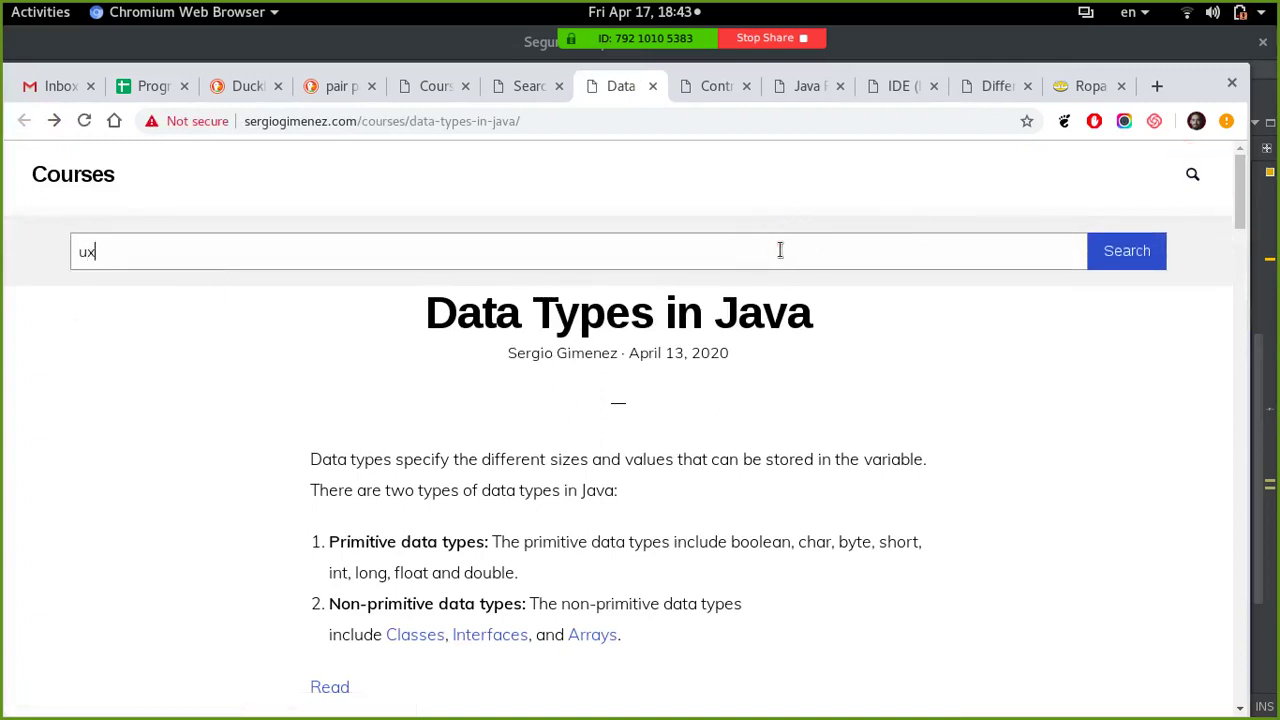
{"action": "key", "text": "Return"}
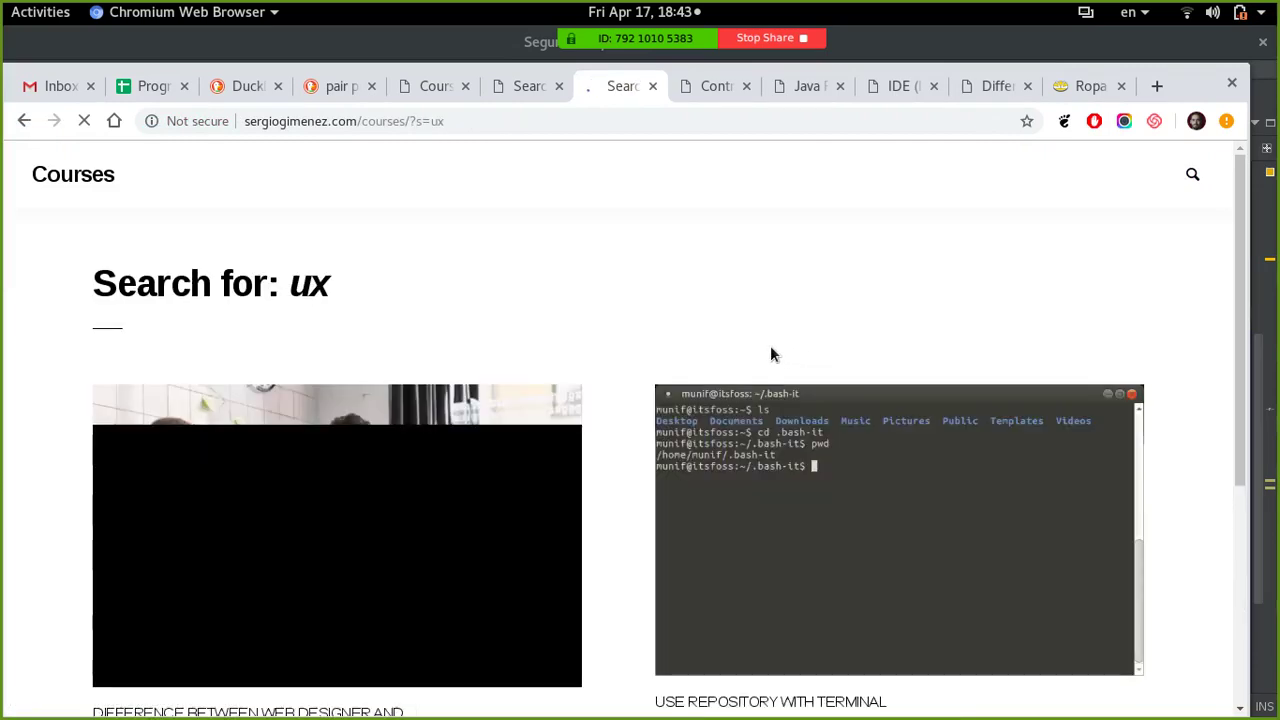
{"action": "scroll", "coordinate": [615, 309], "scroll_direction": "down", "scroll_amount": 3}
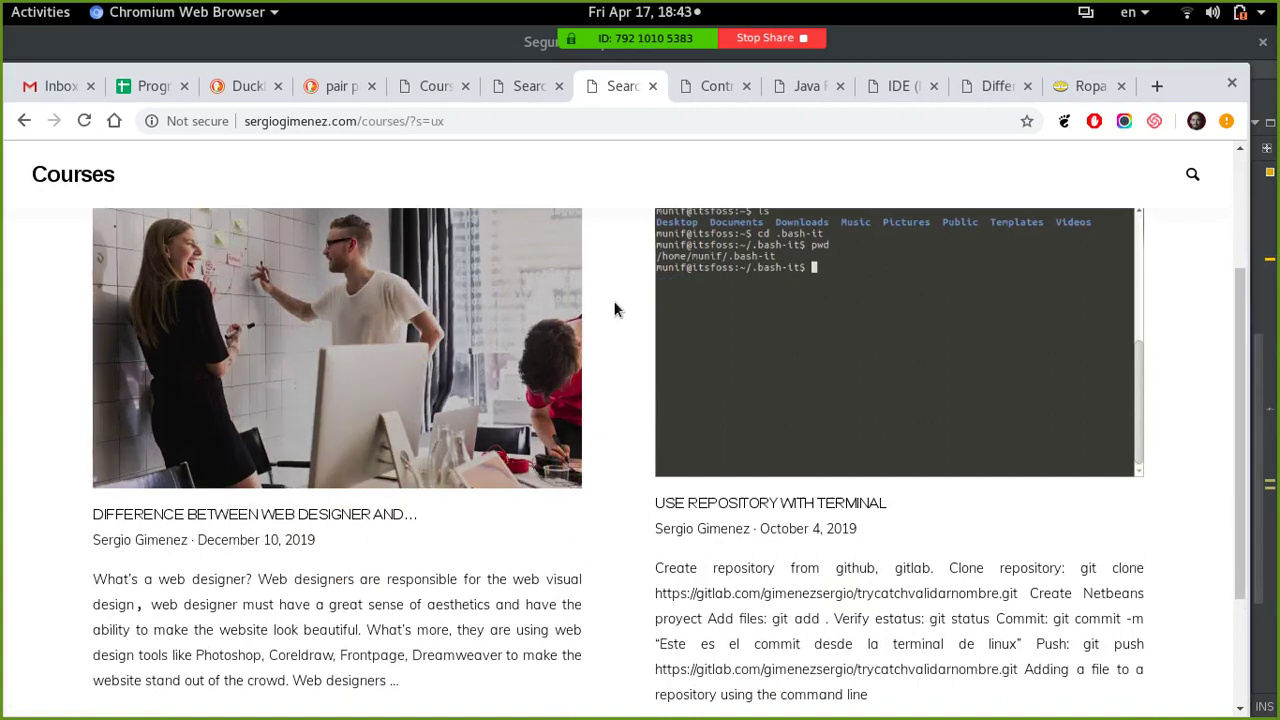
{"action": "scroll", "coordinate": [615, 310], "scroll_direction": "down", "scroll_amount": 2}
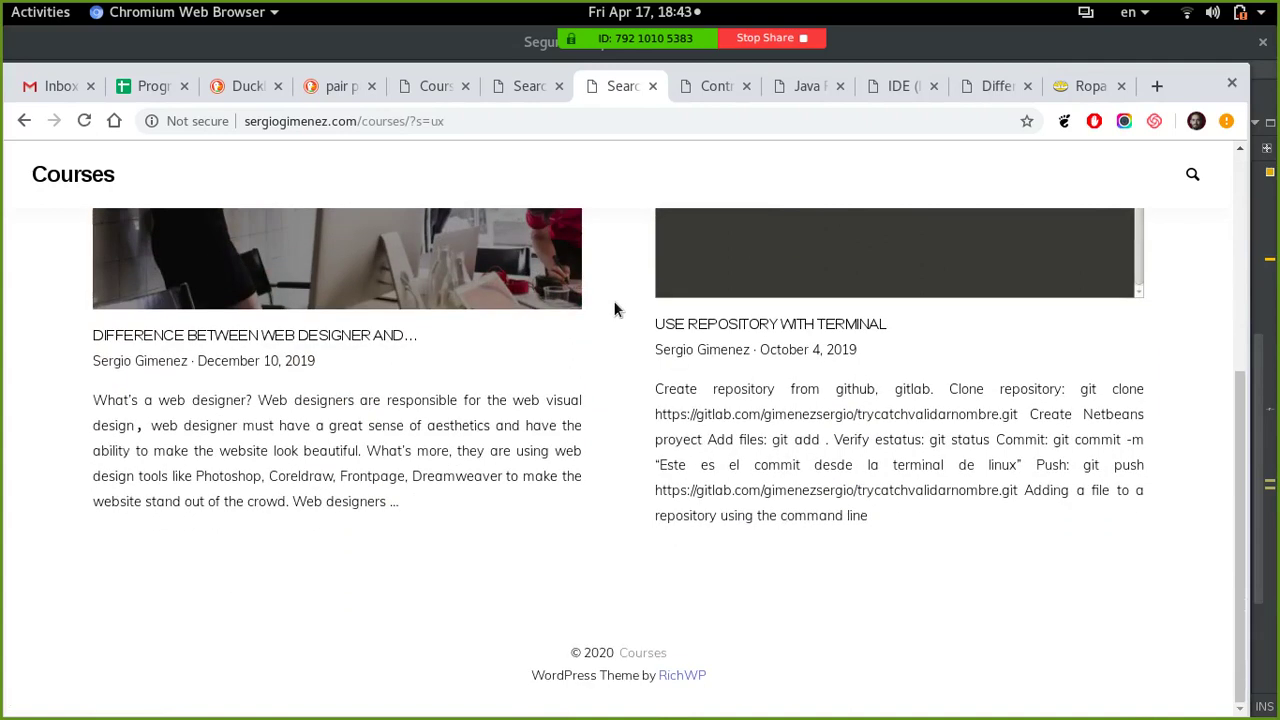
{"action": "scroll", "coordinate": [615, 310], "scroll_direction": "up", "scroll_amount": 4}
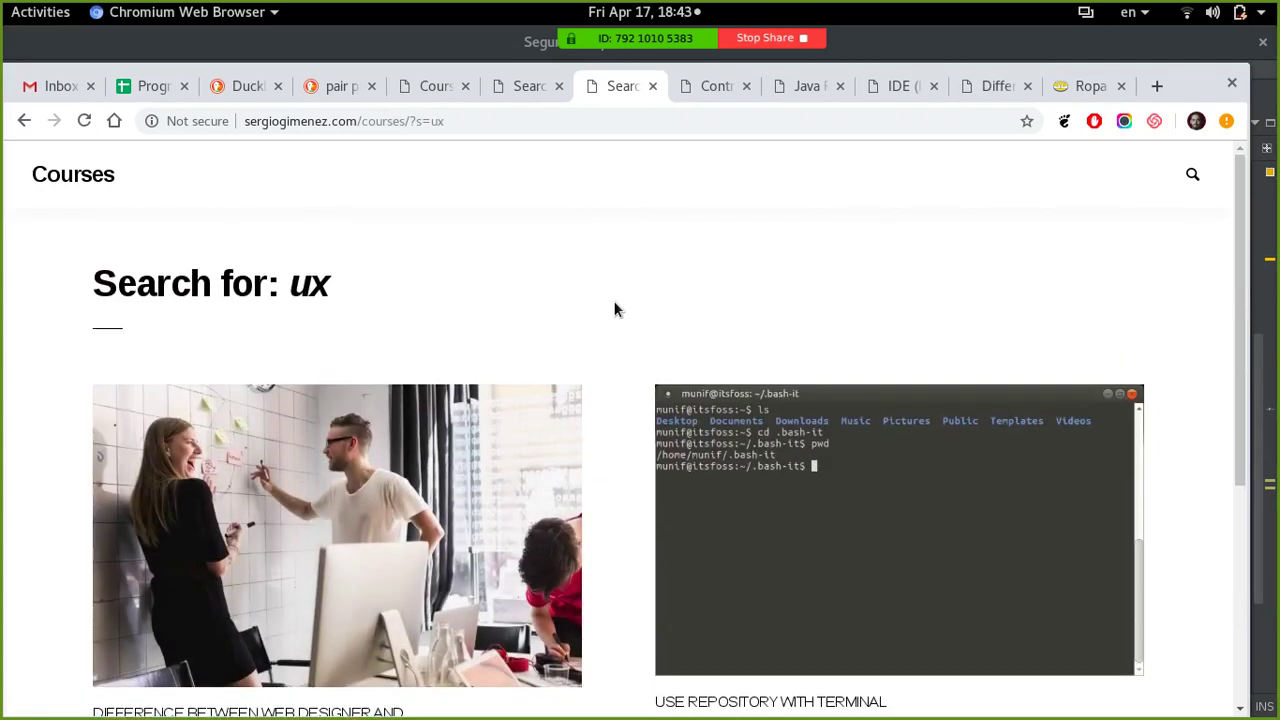
{"action": "scroll", "coordinate": [614, 307], "scroll_direction": "down", "scroll_amount": 3}
{"action": "scroll", "coordinate": [614, 306], "scroll_direction": "up", "scroll_amount": 4}
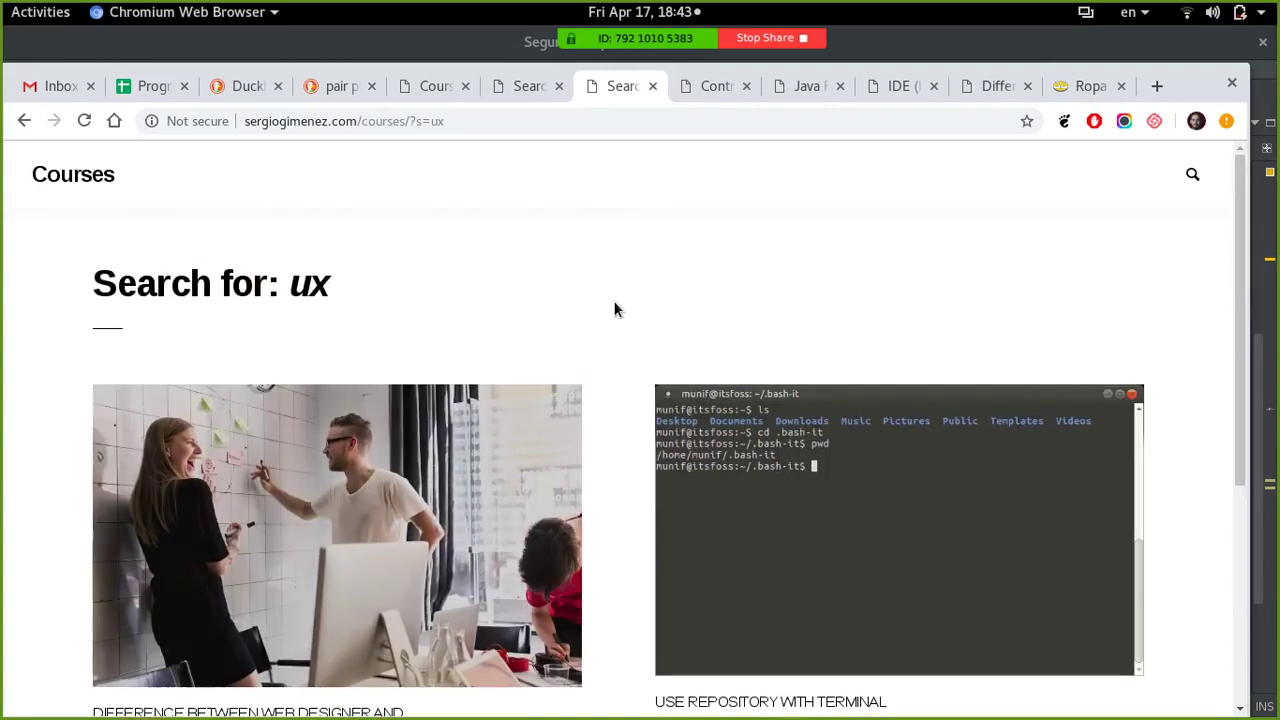
- Search the course site for 'user', scroll the results, and start a new tab
{"action": "left_click", "coordinate": [1192, 174]}
{"action": "left_click", "coordinate": [1044, 240]}
{"action": "type", "text": "user"}
{"action": "key", "text": "Return"}
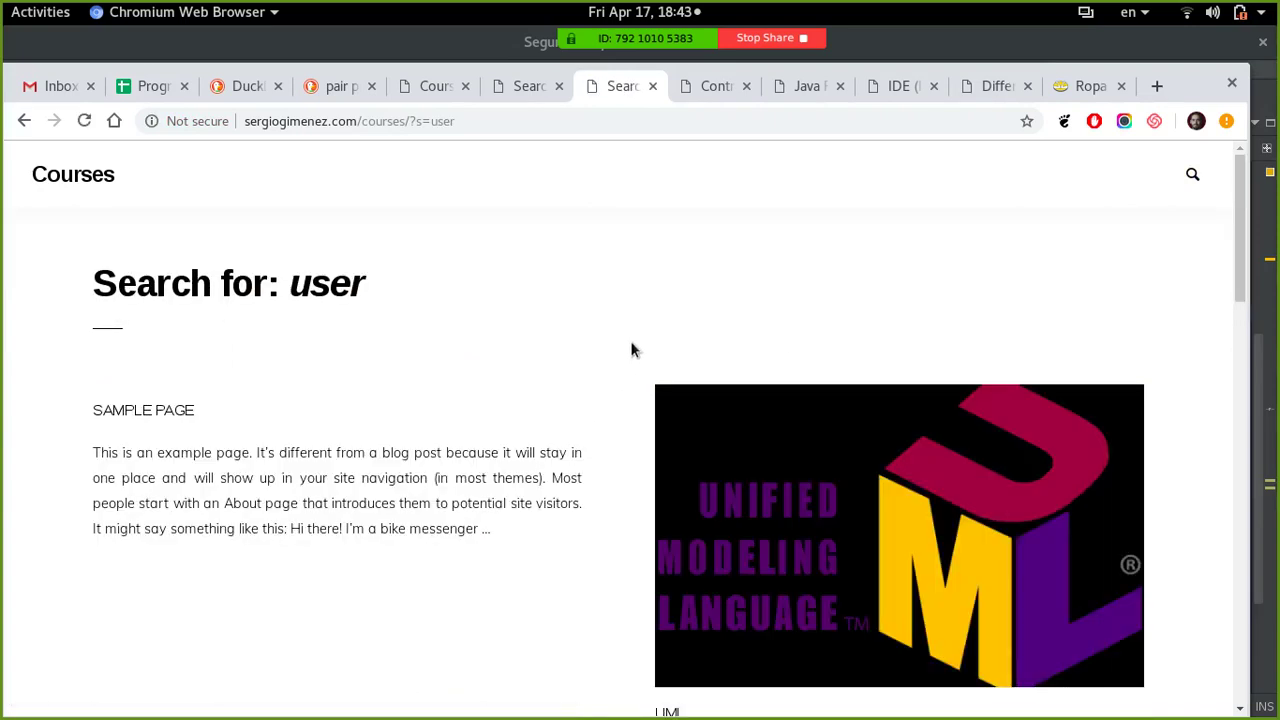
{"action": "scroll", "coordinate": [629, 345], "scroll_direction": "down", "scroll_amount": 3}
{"action": "scroll", "coordinate": [615, 352], "scroll_direction": "down", "scroll_amount": 2}
{"action": "scroll", "coordinate": [603, 358], "scroll_direction": "down", "scroll_amount": 5}
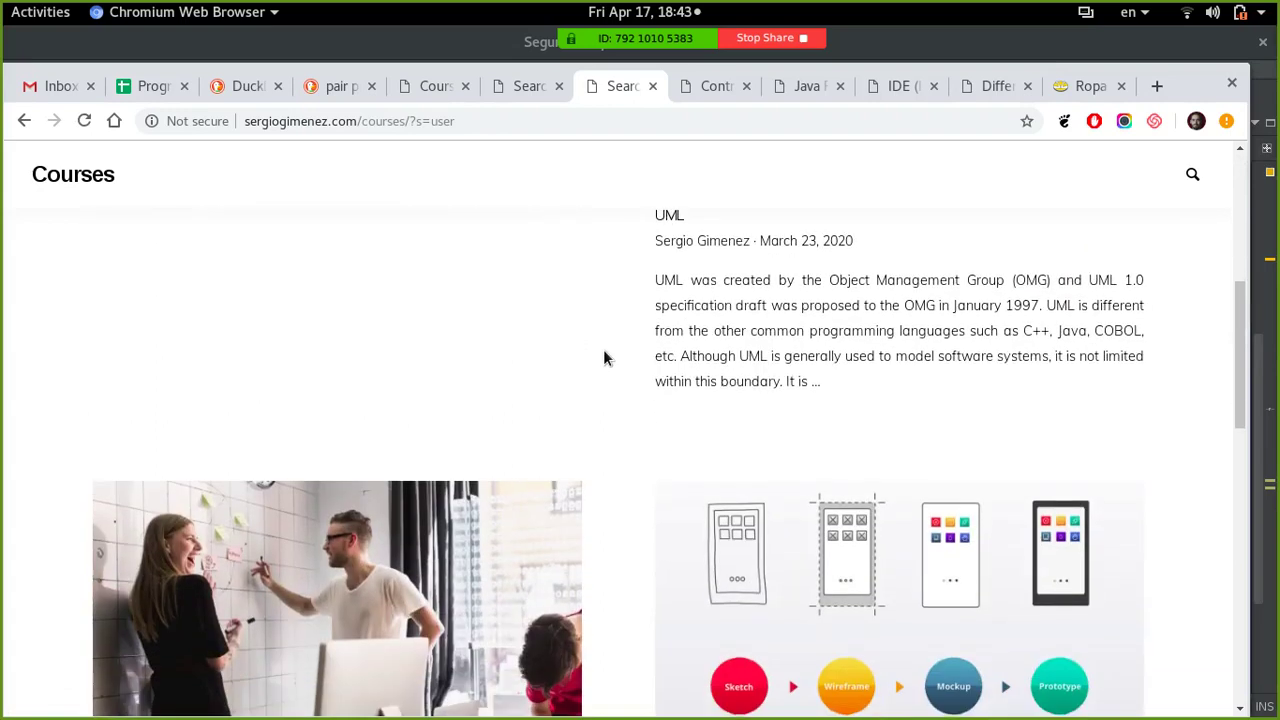
{"action": "scroll", "coordinate": [603, 358], "scroll_direction": "down", "scroll_amount": 5}
{"action": "scroll", "coordinate": [603, 358], "scroll_direction": "down", "scroll_amount": 4}
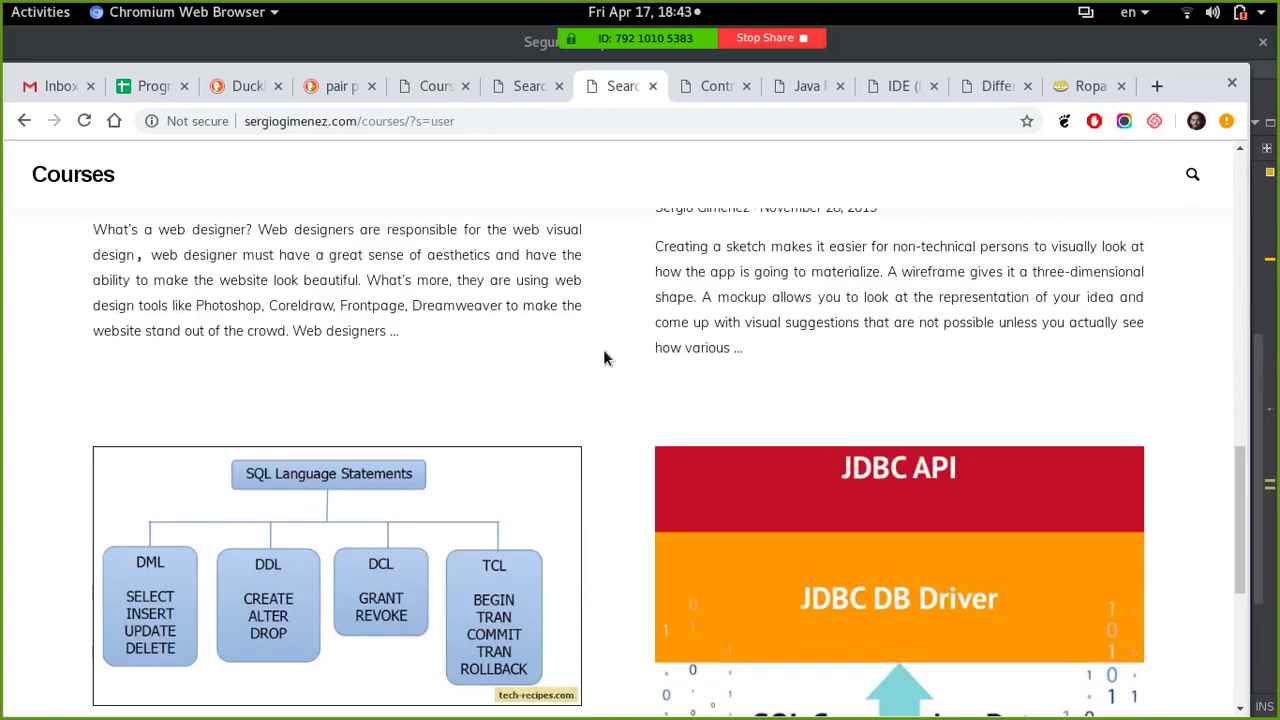
{"action": "scroll", "coordinate": [603, 358], "scroll_direction": "down", "scroll_amount": 5}
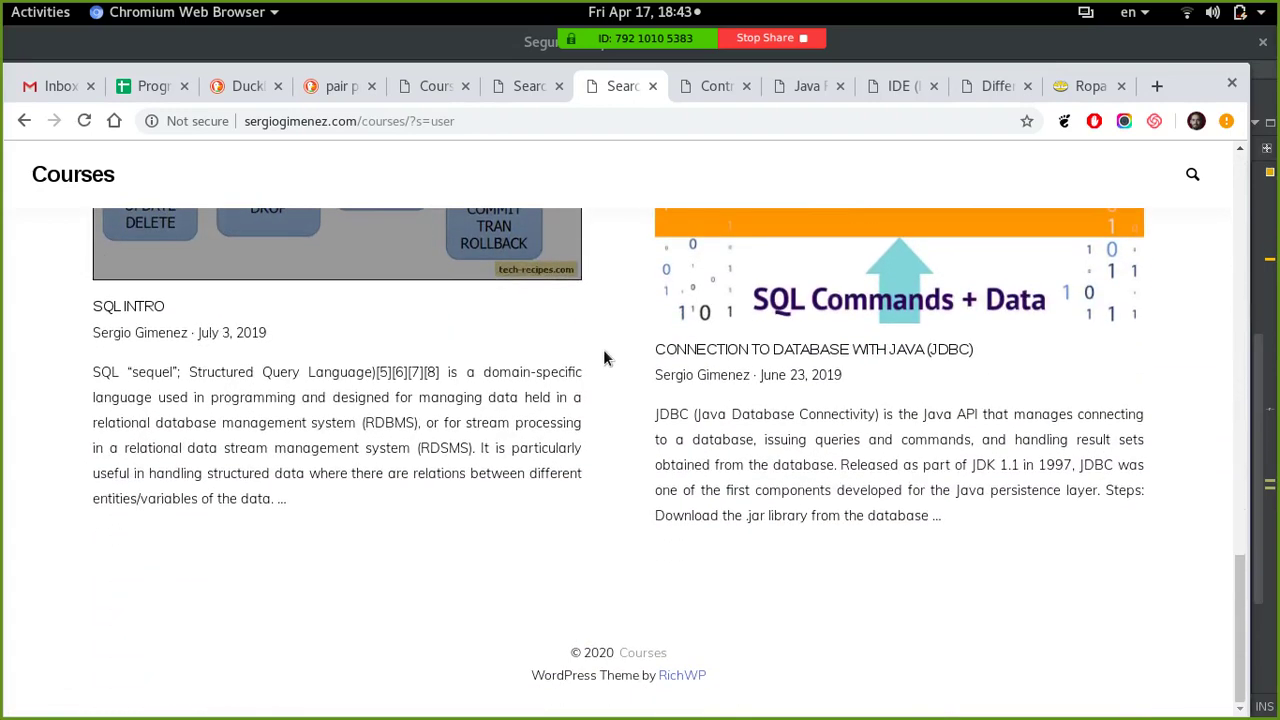
{"action": "scroll", "coordinate": [603, 358], "scroll_direction": "up", "scroll_amount": 12}
{"action": "scroll", "coordinate": [603, 358], "scroll_direction": "up", "scroll_amount": 5}
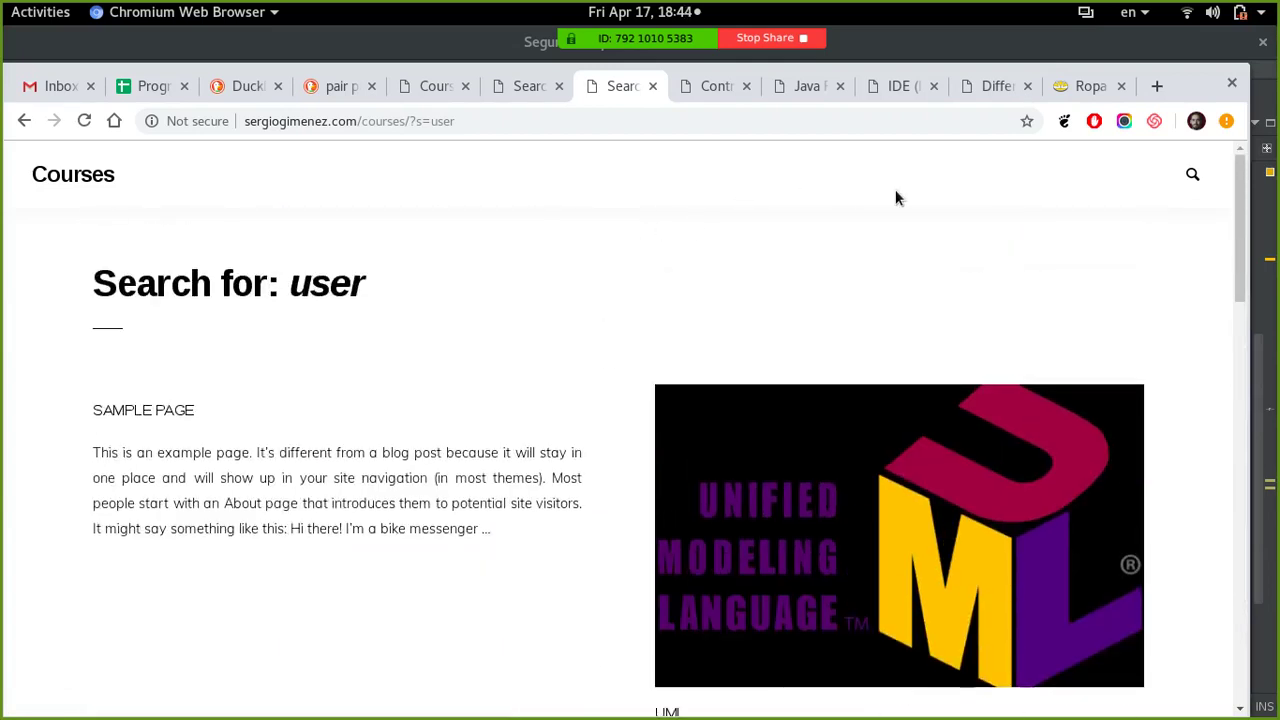
{"action": "key", "text": "ctrl+t"}
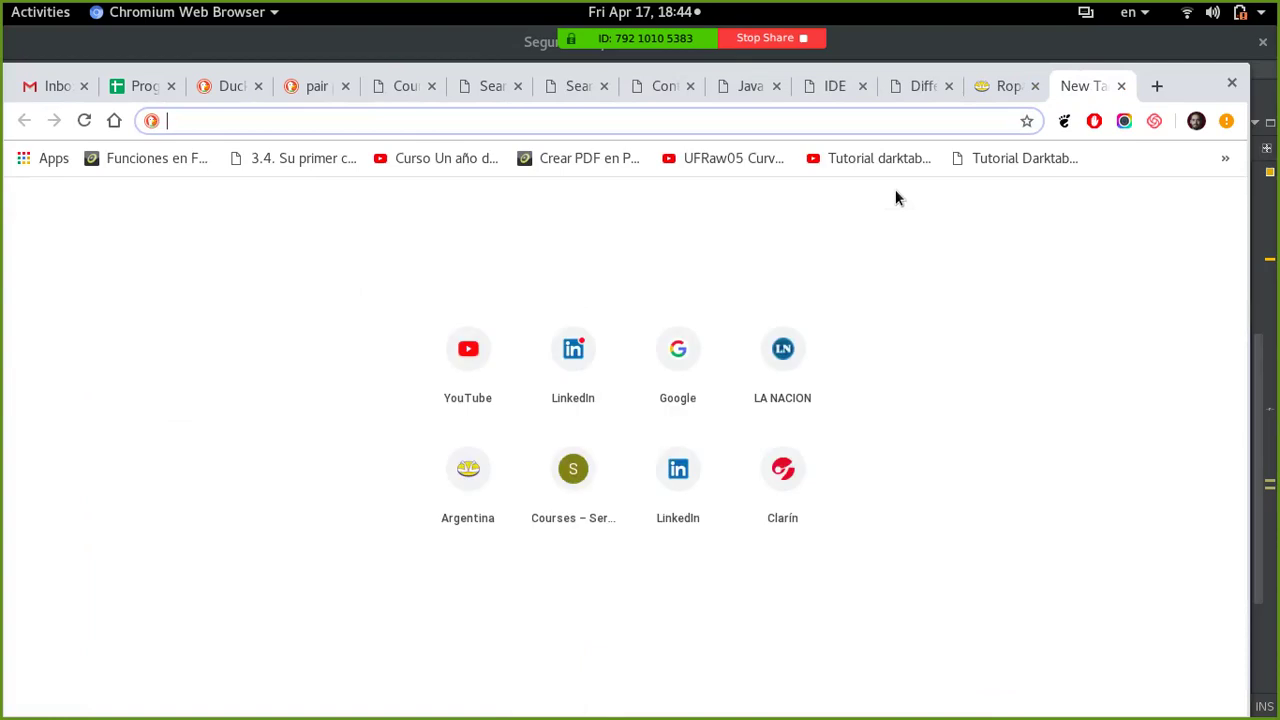
- Search DuckDuckGo for 'ux' and open 'UX for Beginners - UX Planet' in a new tab
{"action": "type", "text": "ux"}
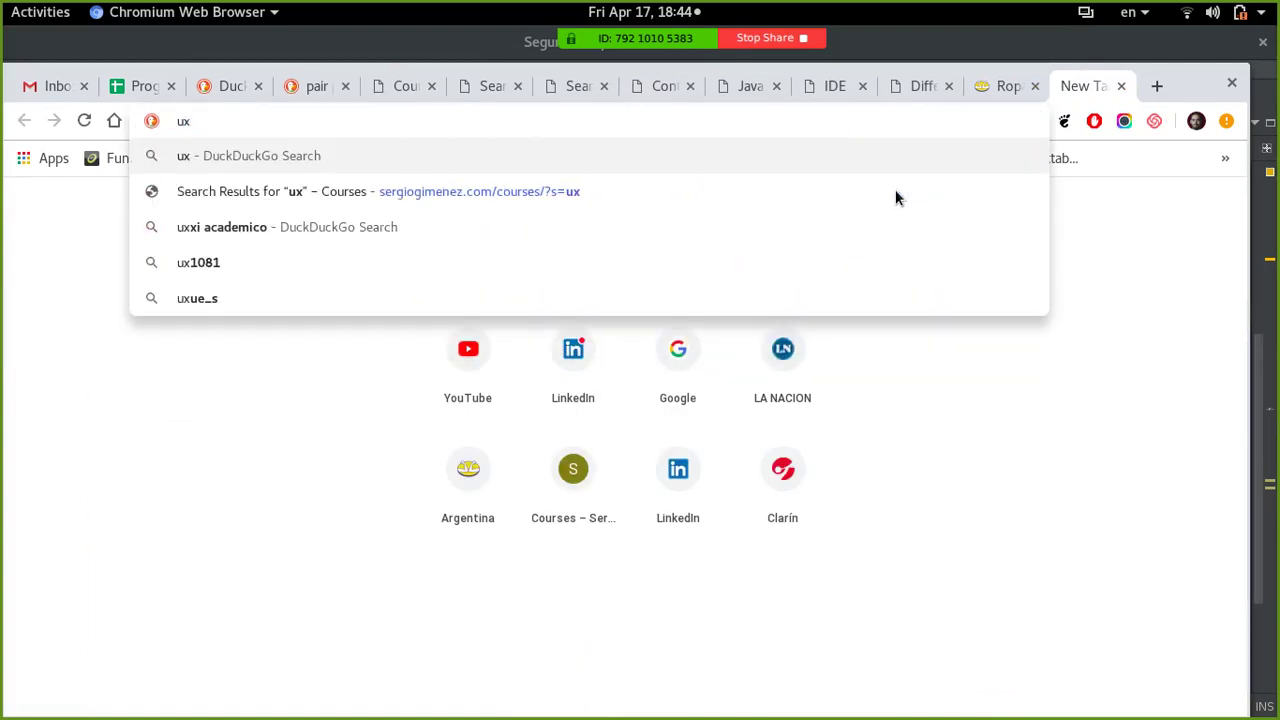
{"action": "key", "text": "Return"}
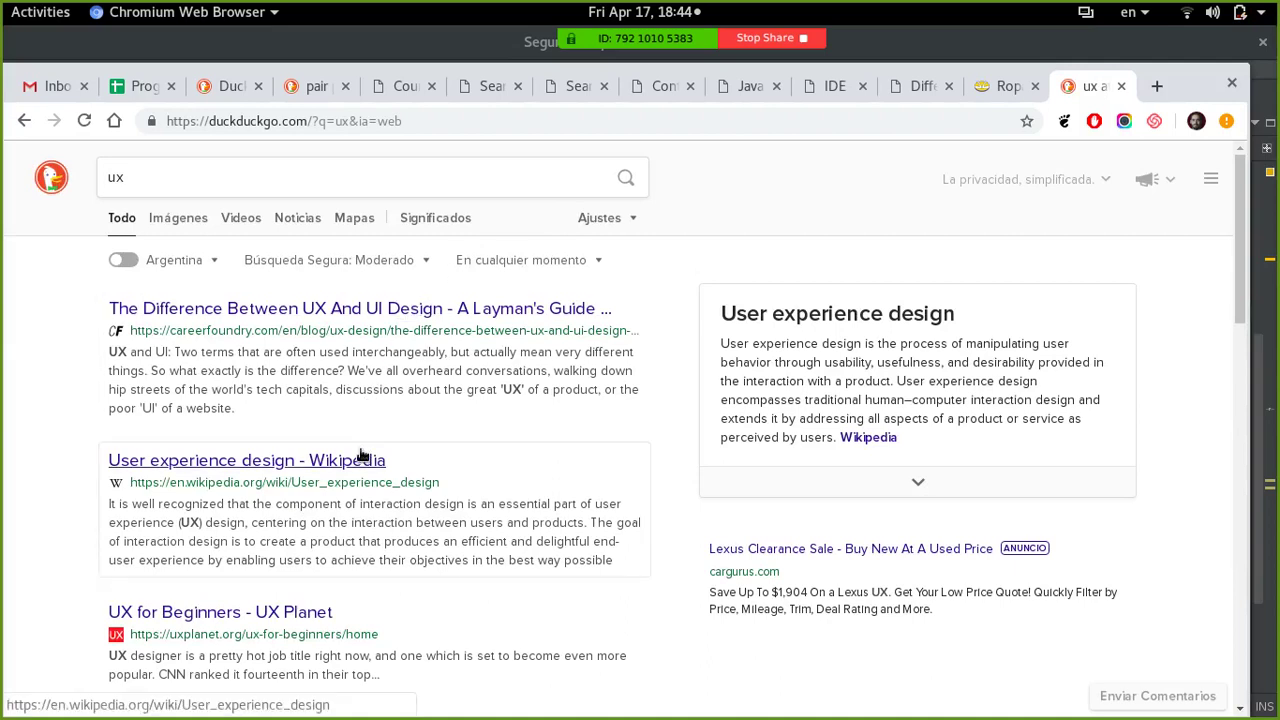
{"action": "right_click", "coordinate": [310, 628]}
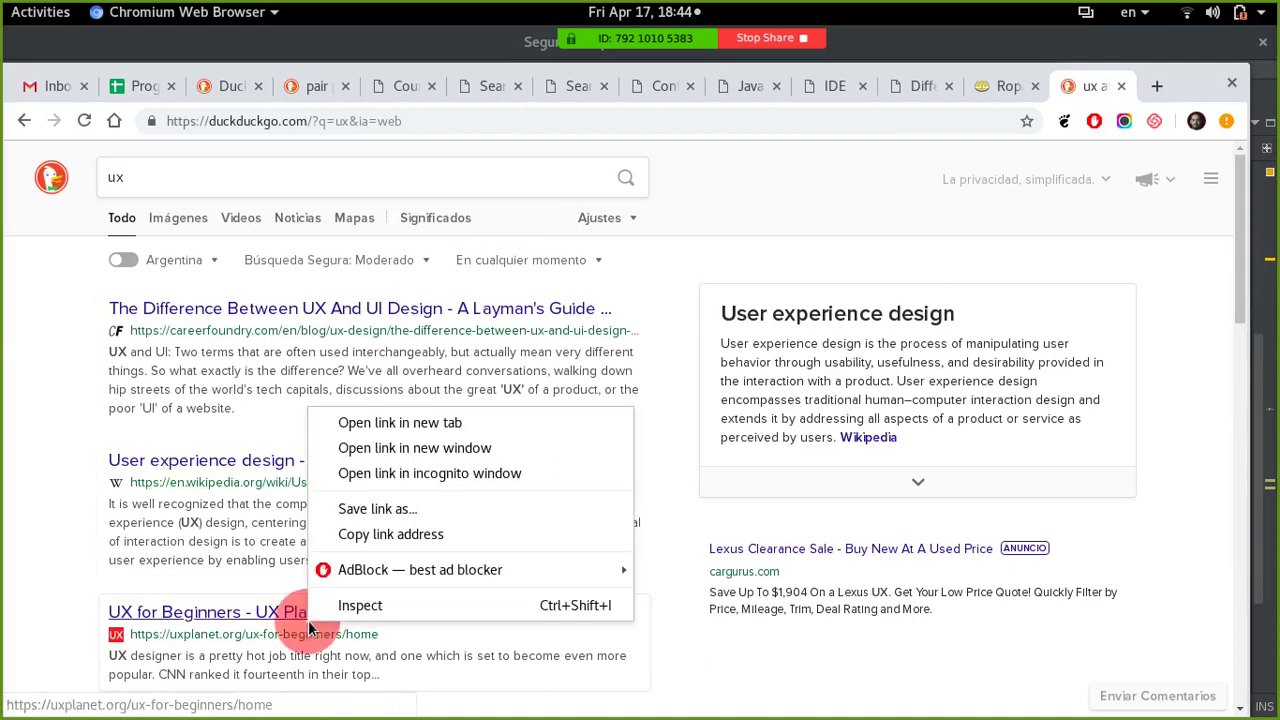
{"action": "left_click", "coordinate": [380, 422]}
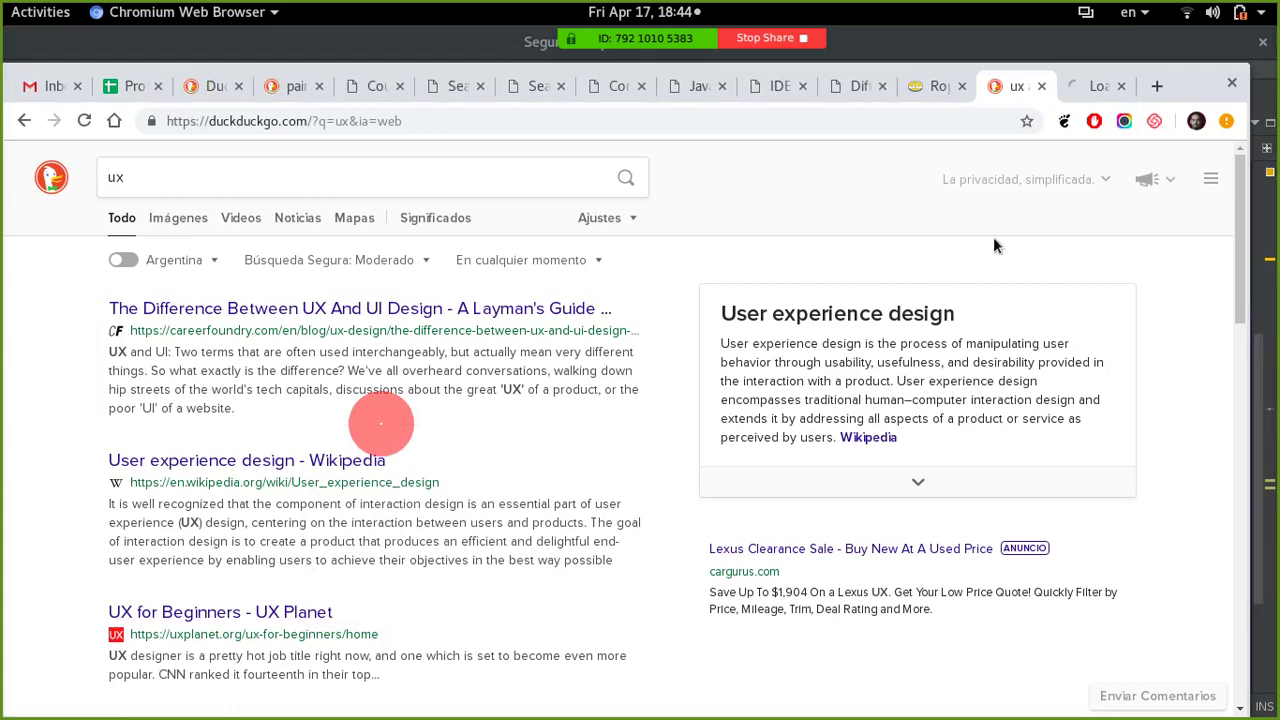
- Browse the UX Planet 'UX for Beginners' article cards, then close that tab
{"action": "left_click", "coordinate": [1095, 82]}
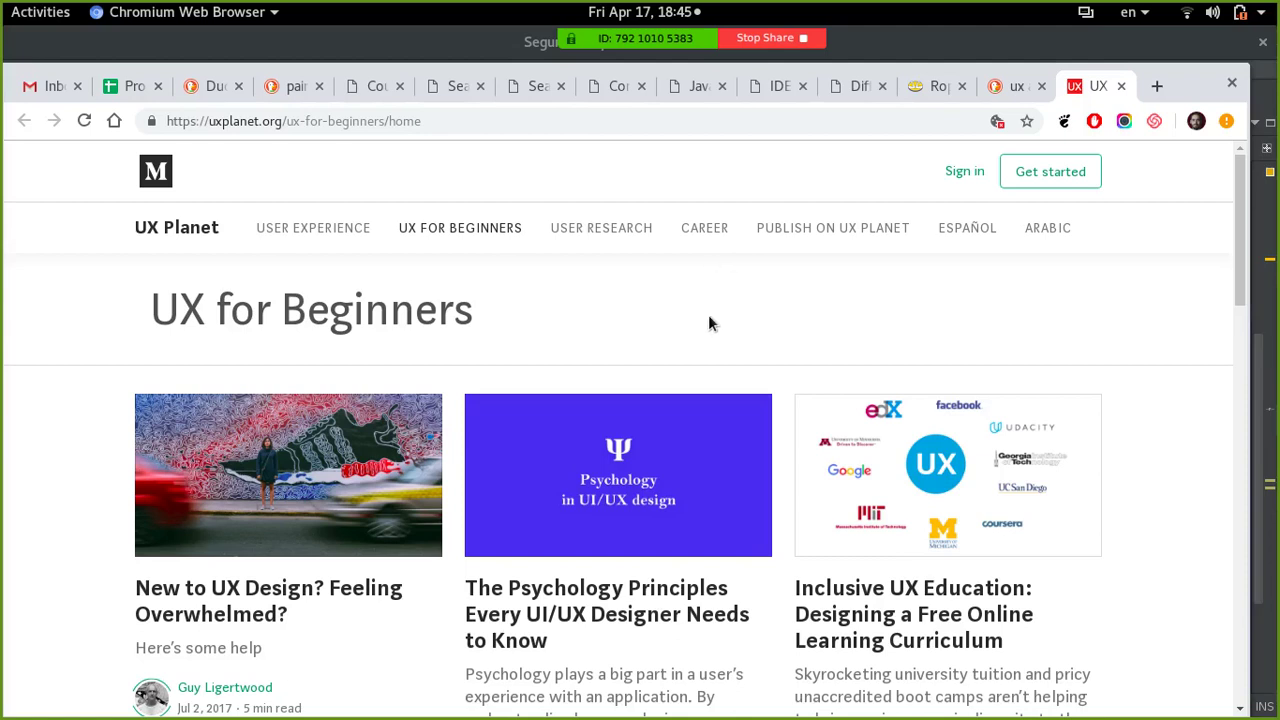
{"action": "scroll", "coordinate": [709, 322], "scroll_direction": "down", "scroll_amount": 5}
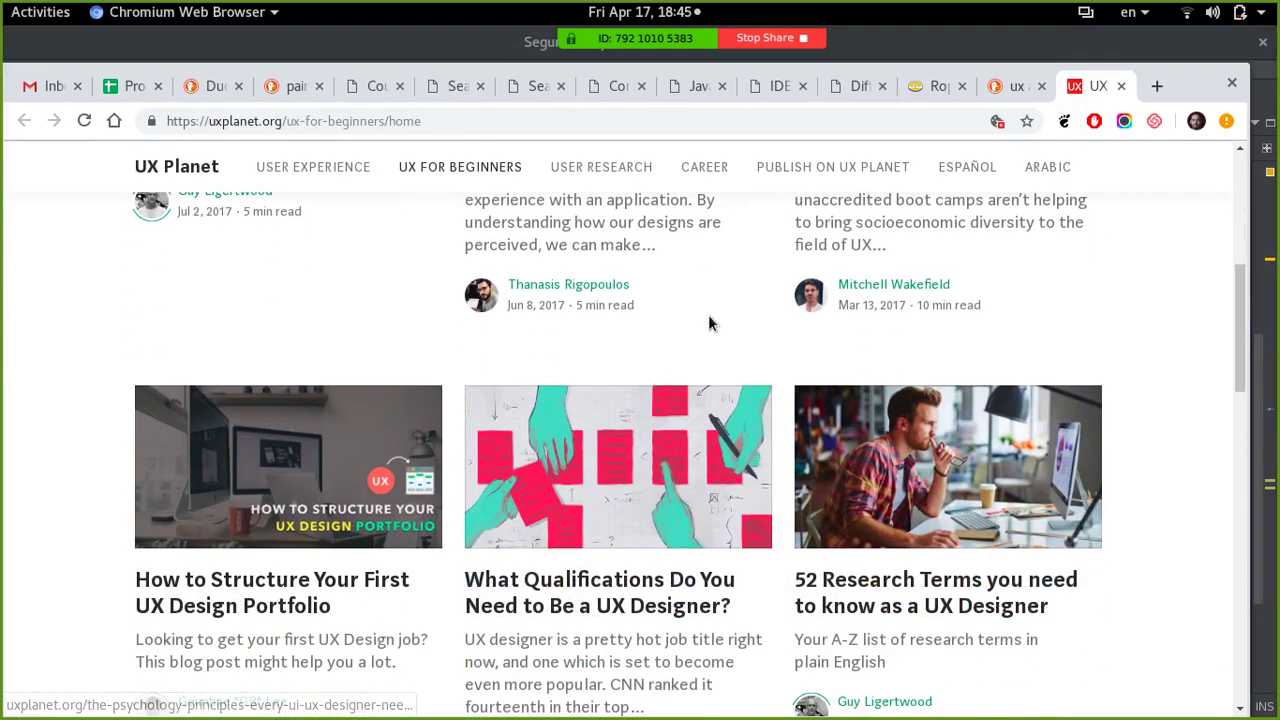
{"action": "scroll", "coordinate": [709, 322], "scroll_direction": "down", "scroll_amount": 1}
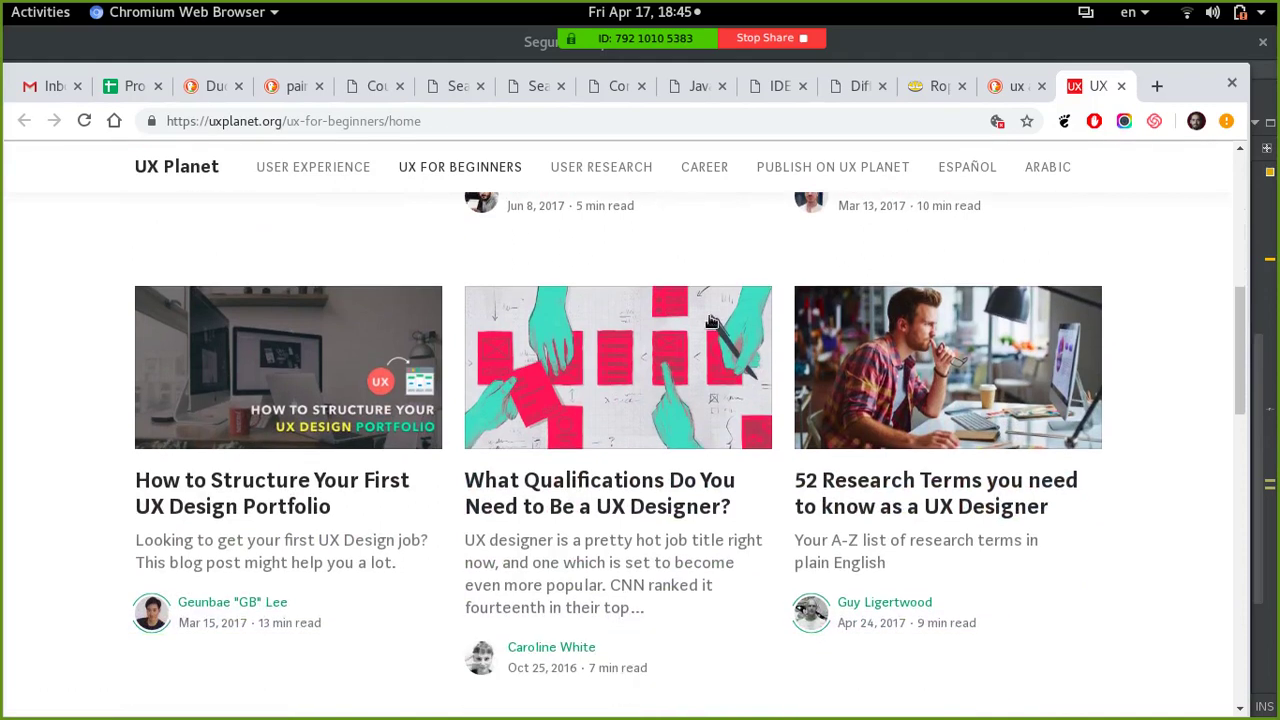
{"action": "left_click", "coordinate": [1119, 88]}
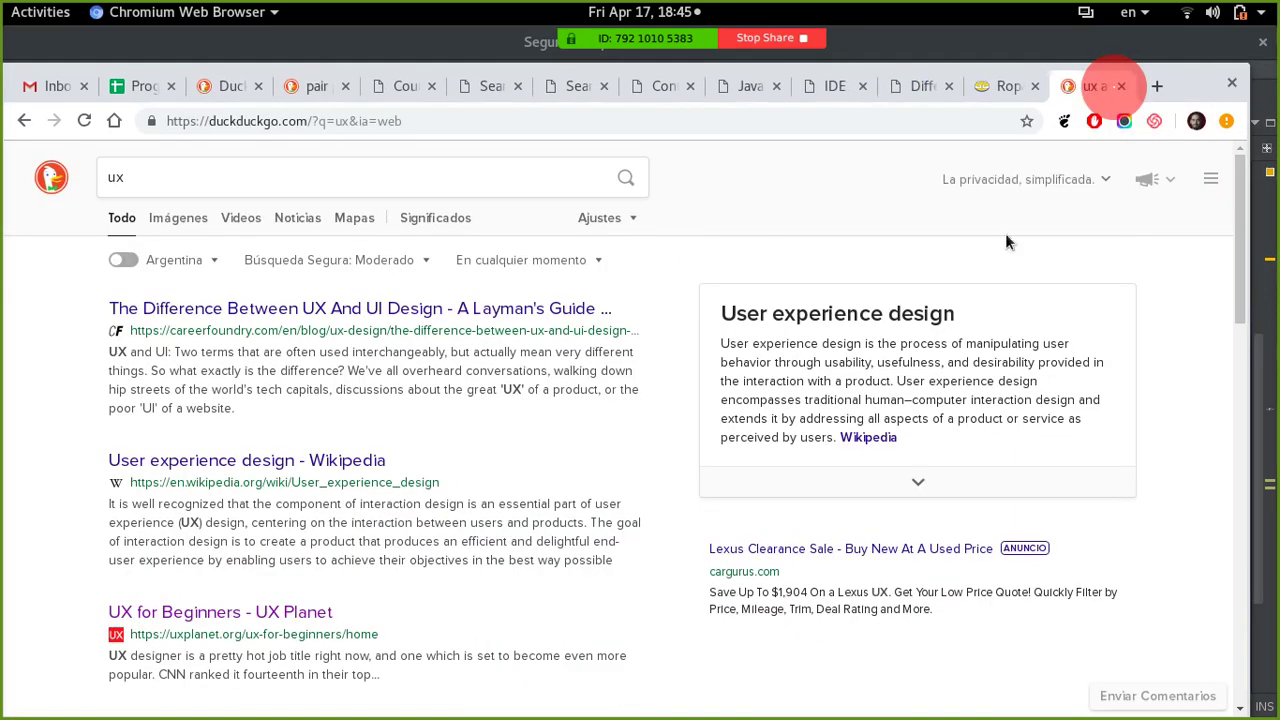
- Open the Wikipedia User experience design result in a new tab, skim it, then return to Mercado Libre
{"action": "right_click", "coordinate": [389, 472]}
{"action": "left_click", "coordinate": [400, 480]}
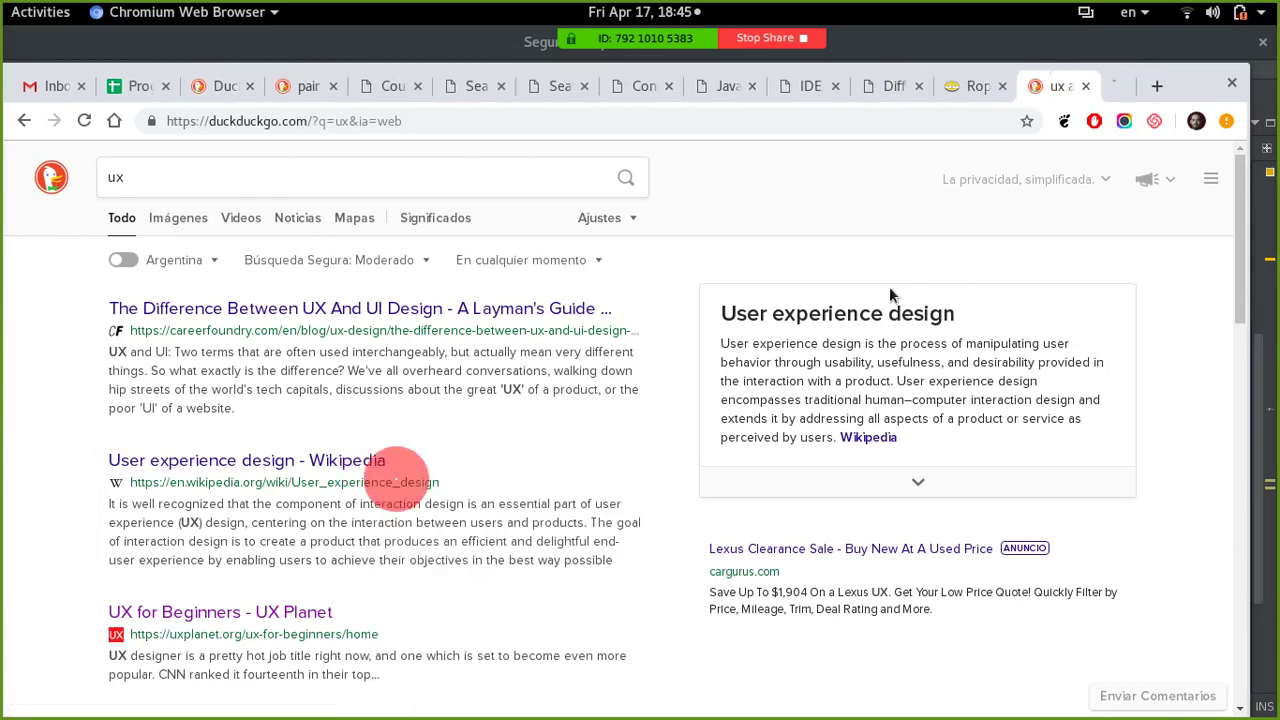
{"action": "left_click", "coordinate": [1092, 86]}
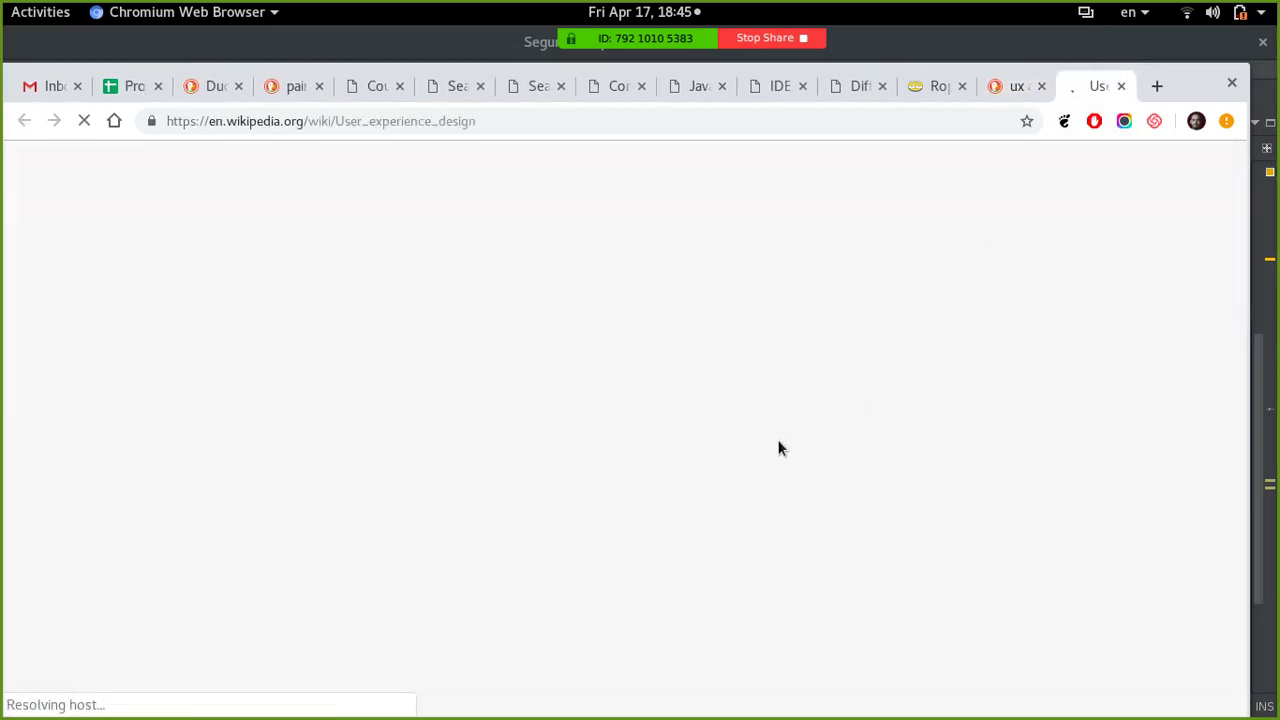
{"action": "scroll", "coordinate": [700, 400], "scroll_direction": "down", "scroll_amount": 3}
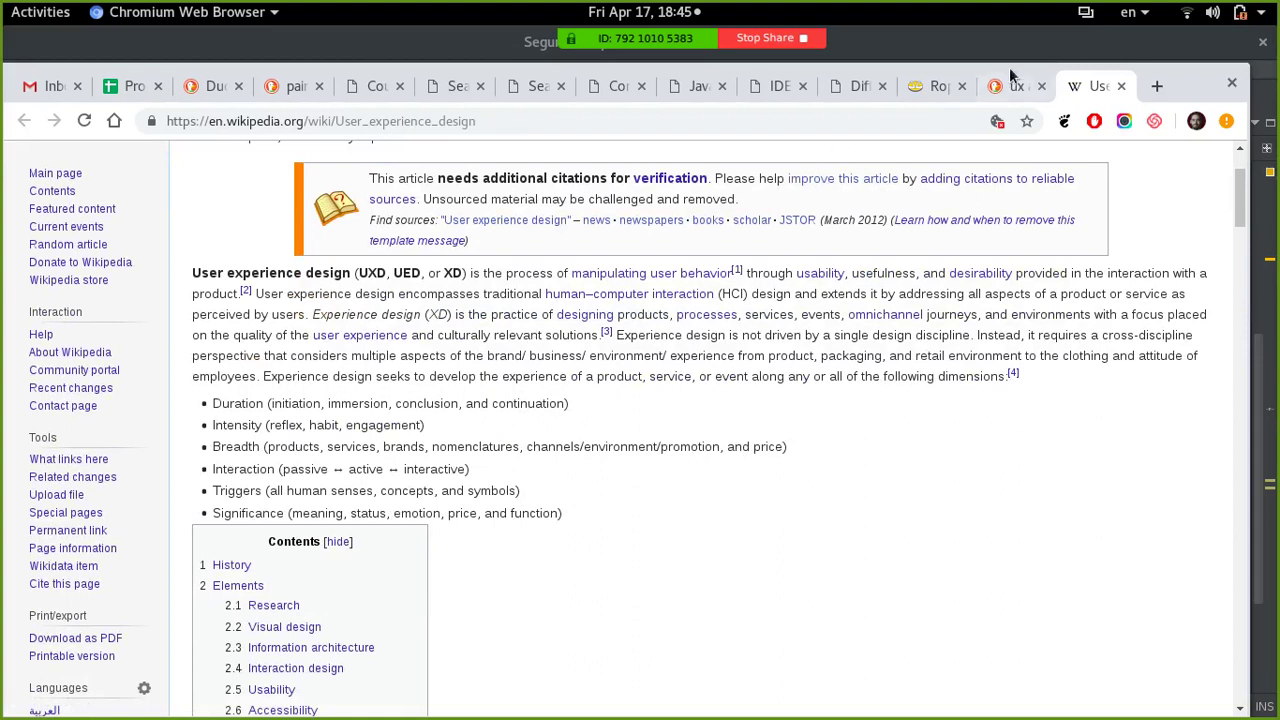
{"action": "left_click", "coordinate": [933, 86]}
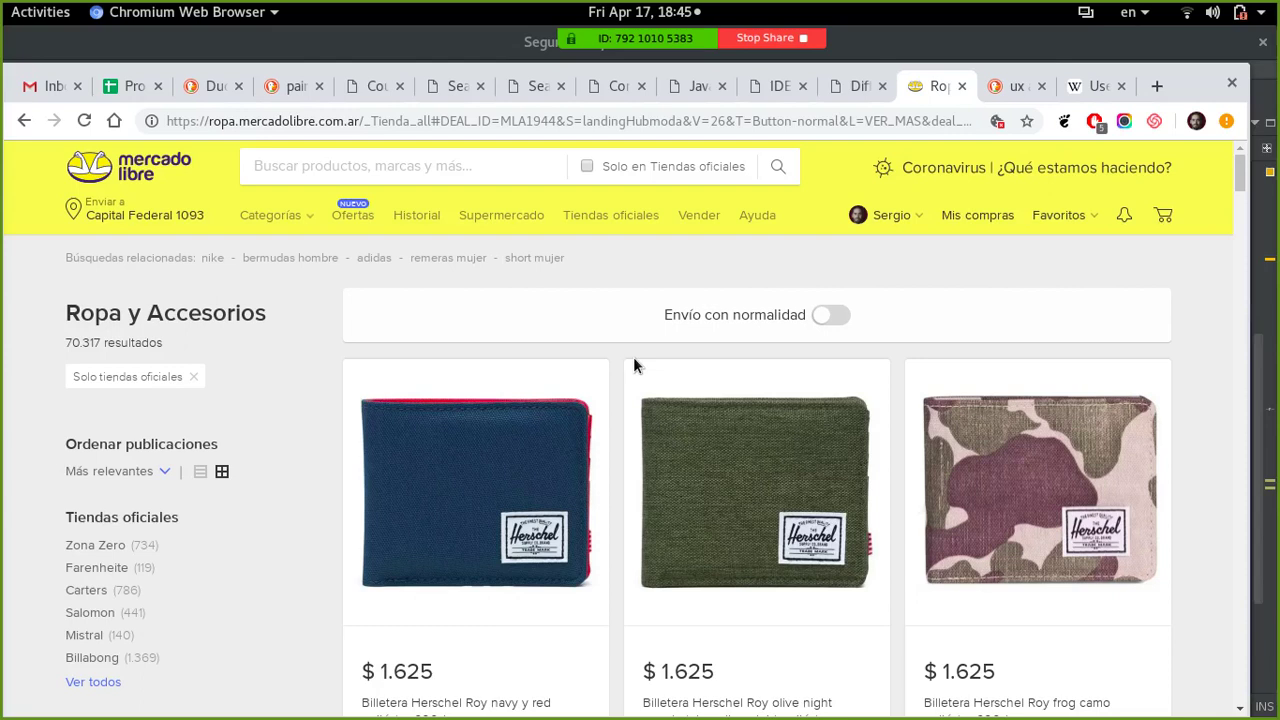
- Scroll the Ropa y Accesorios listing and open the olive night Herschel Roy wallet
{"action": "scroll", "coordinate": [634, 358], "scroll_direction": "down", "scroll_amount": 1}
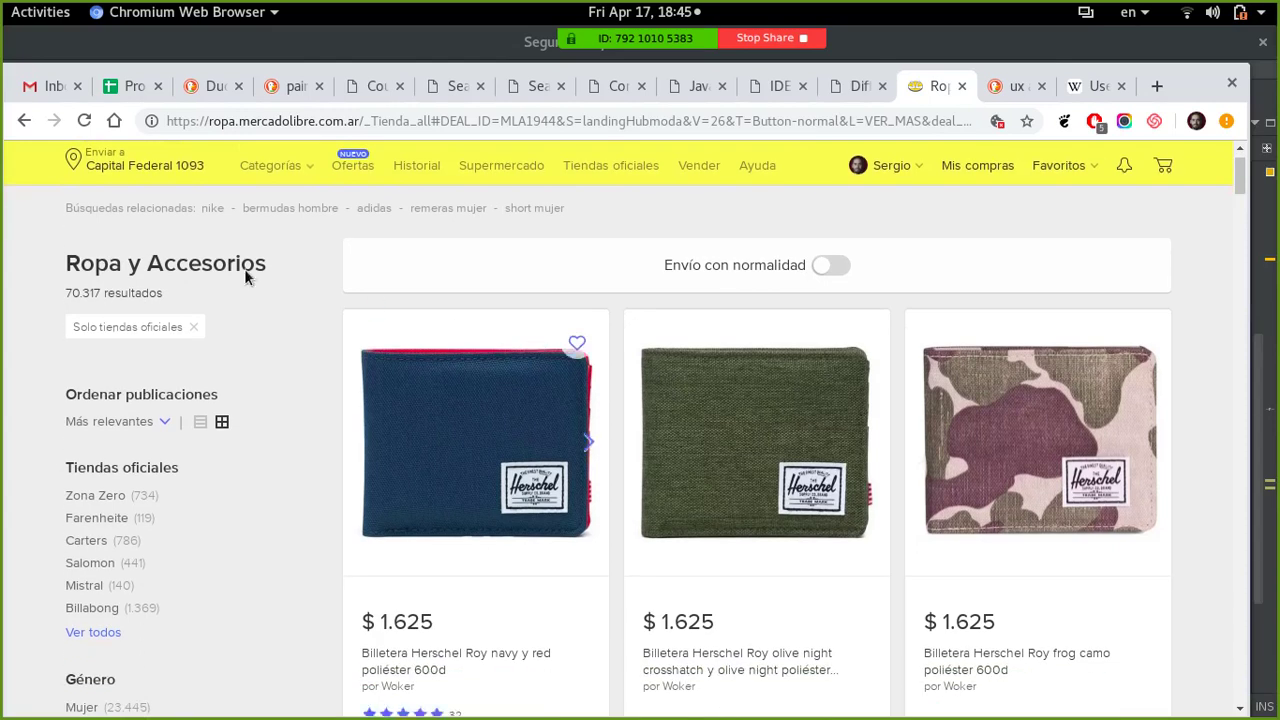
{"action": "scroll", "coordinate": [577, 446], "scroll_direction": "down", "scroll_amount": 2}
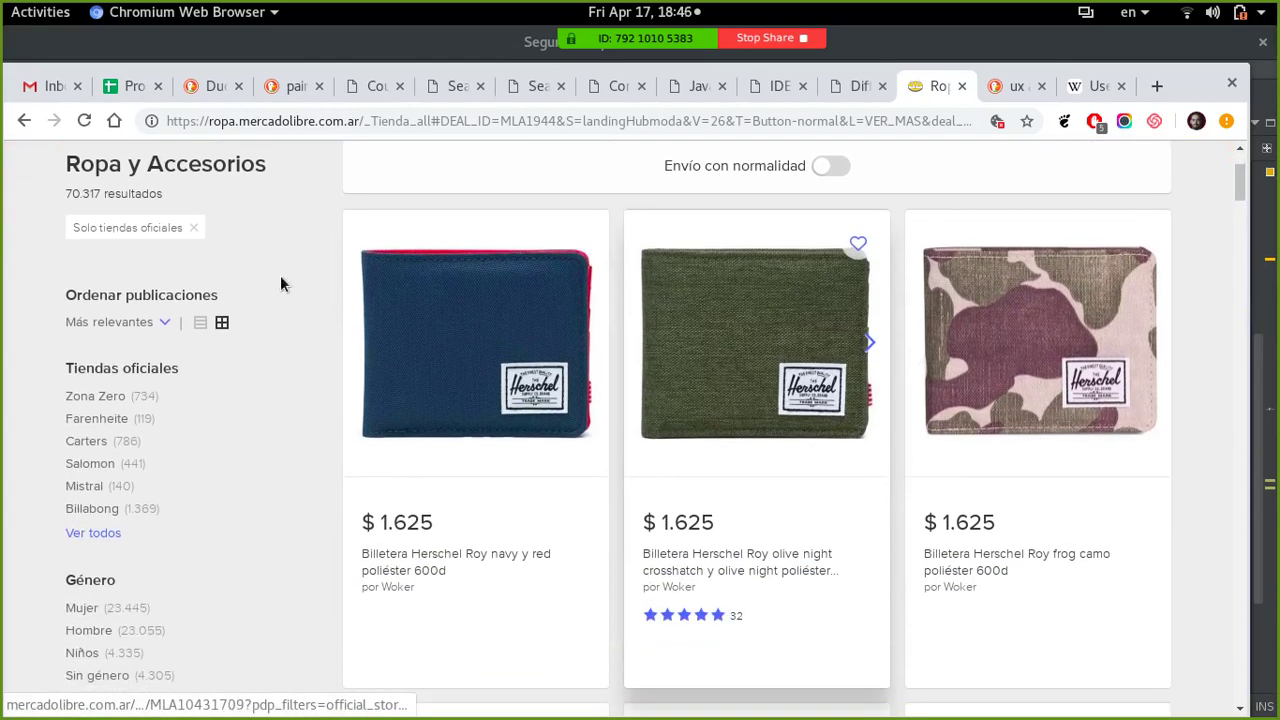
{"action": "scroll", "coordinate": [110, 430], "scroll_direction": "down", "scroll_amount": 3}
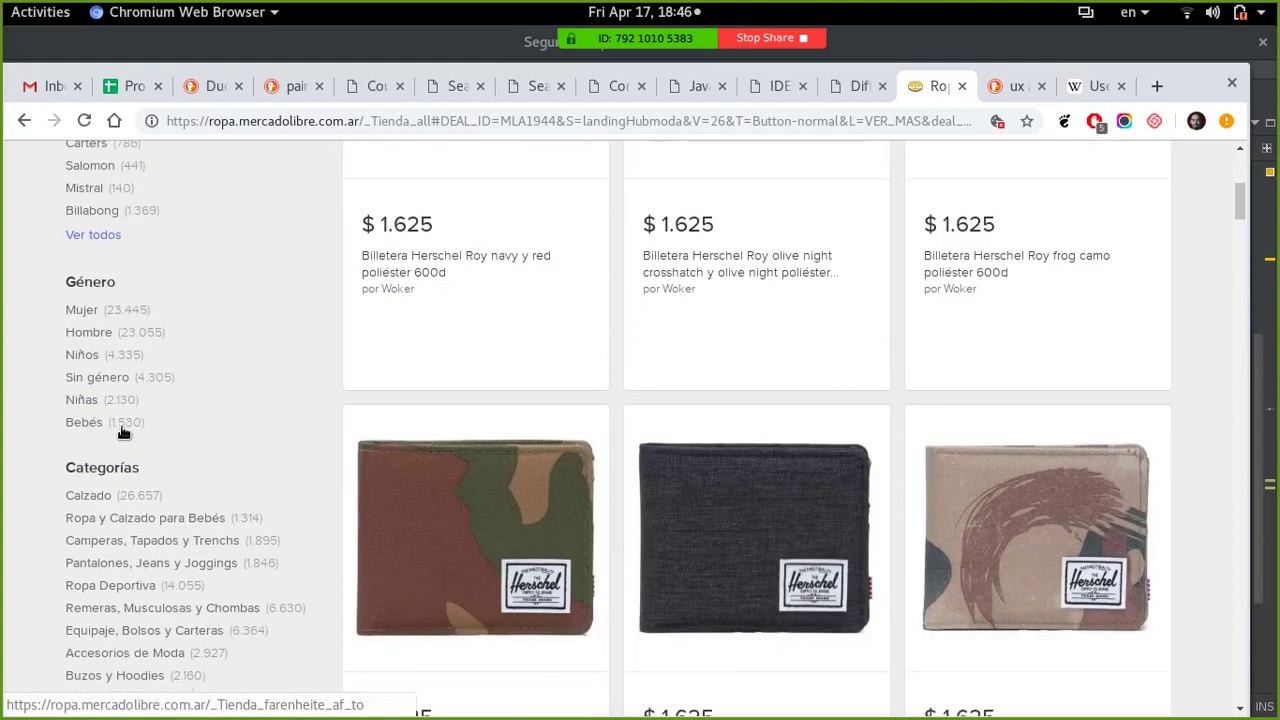
{"action": "left_click", "coordinate": [1242, 207]}
{"action": "left_click_drag", "start_coordinate": [1242, 207], "coordinate": [1242, 170]}
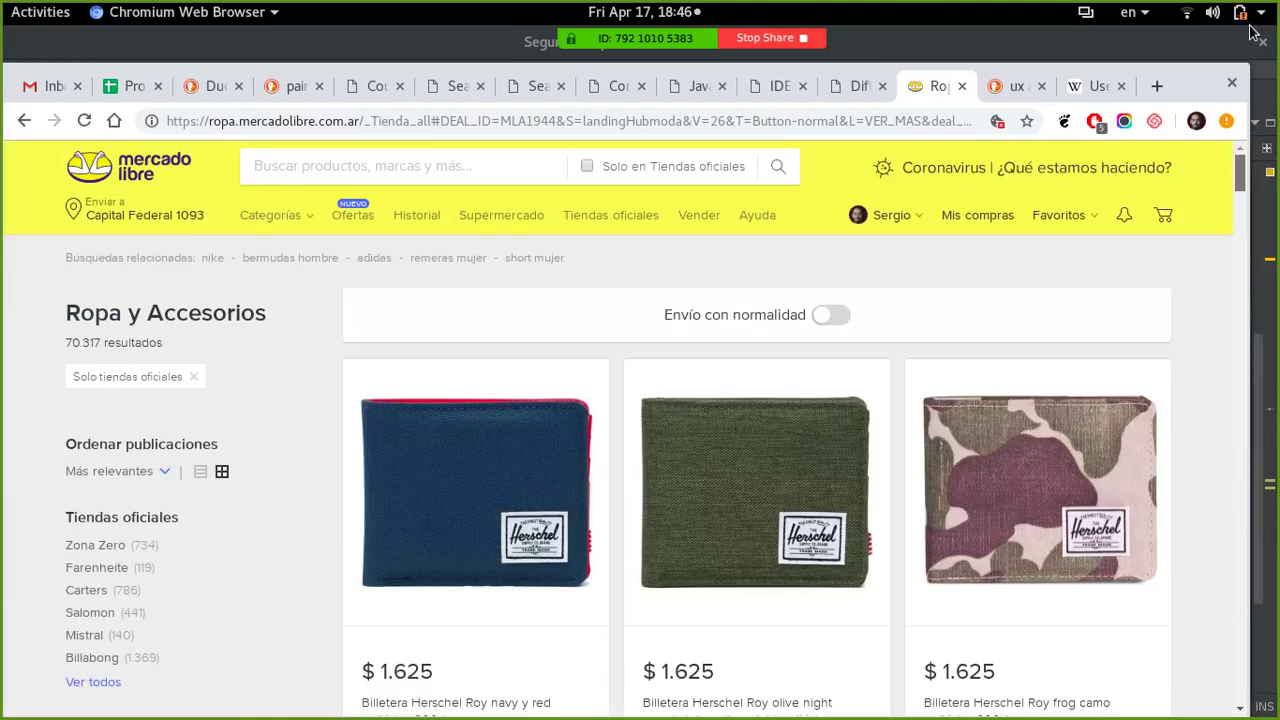
{"action": "left_click", "coordinate": [798, 470]}
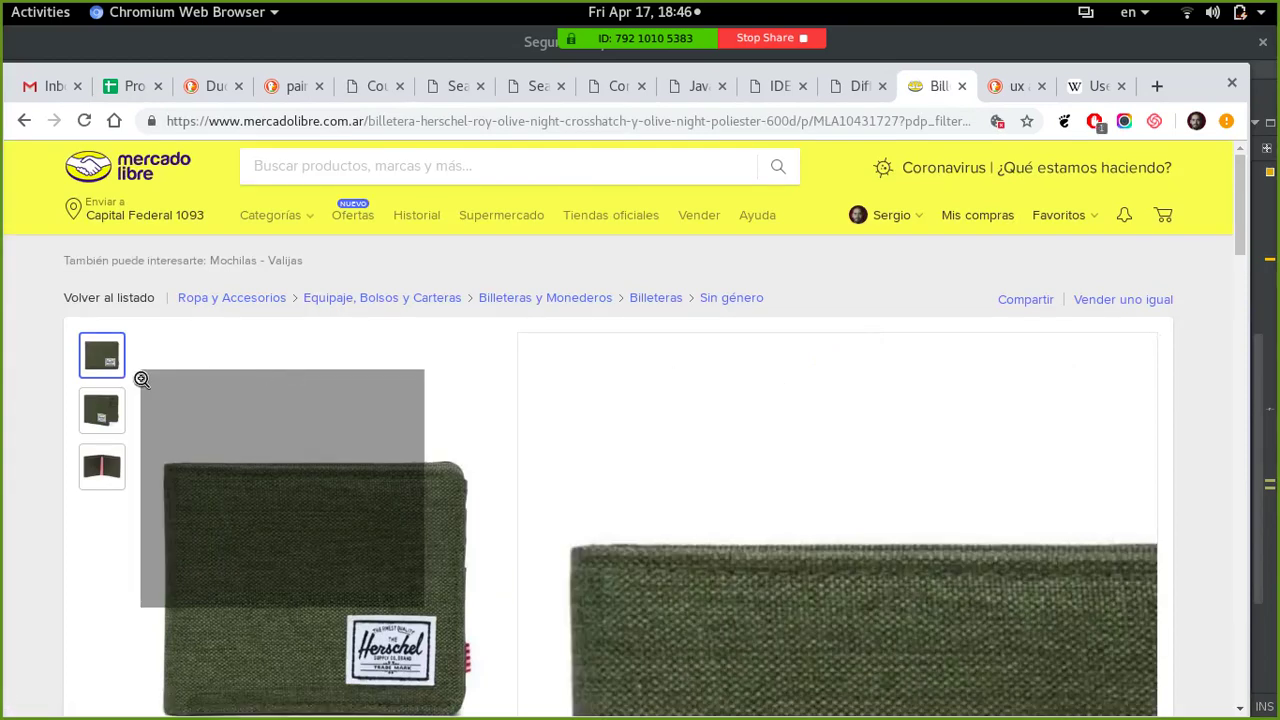
- Review the wallet page's Descripción and reviews, then return to the $1.625 price
{"action": "mouse_move", "coordinate": [101, 411]}
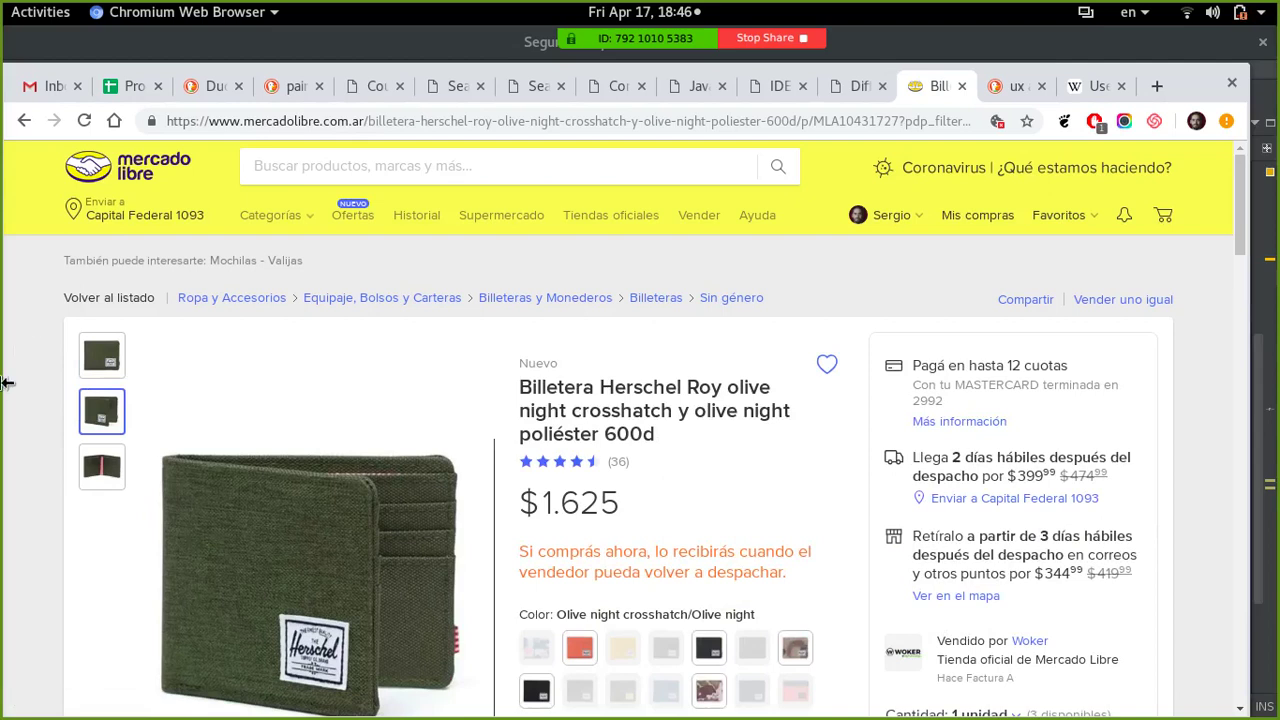
{"action": "scroll", "coordinate": [14, 363], "scroll_direction": "down", "scroll_amount": 6}
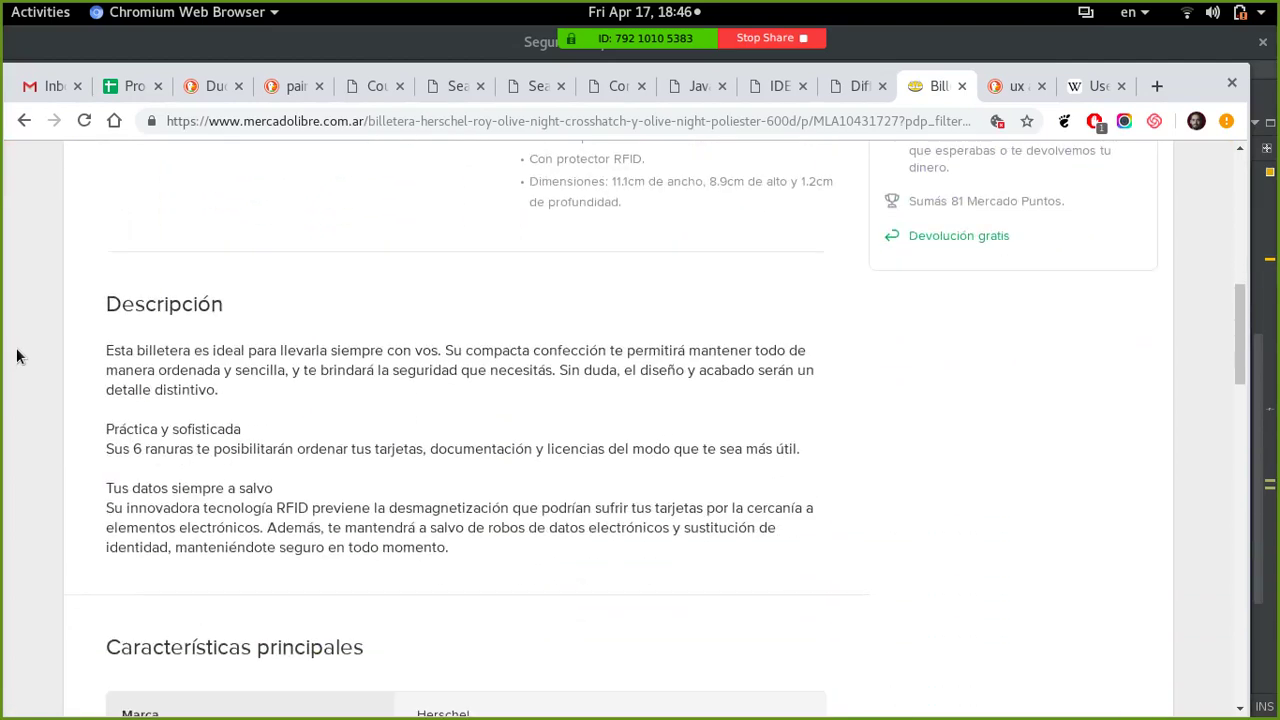
{"action": "scroll", "coordinate": [16, 356], "scroll_direction": "down", "scroll_amount": 12}
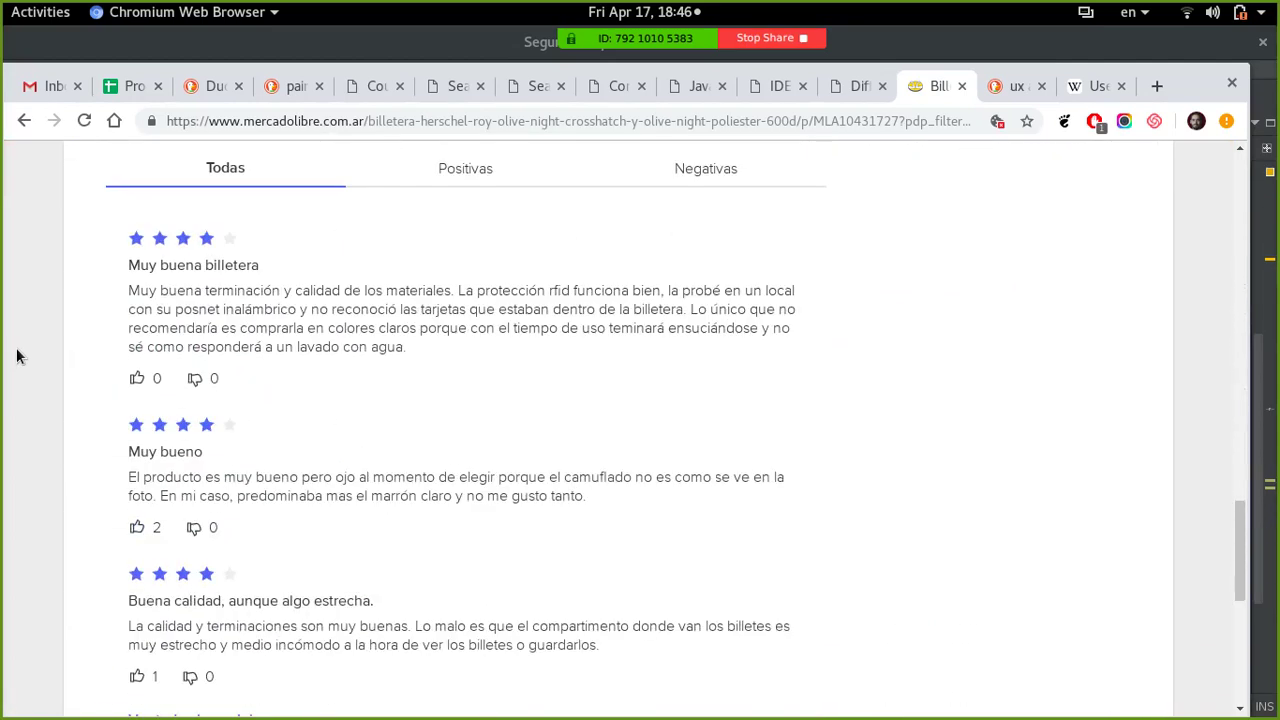
{"action": "left_click_drag", "start_coordinate": [1240, 550], "coordinate": [1262, 250]}
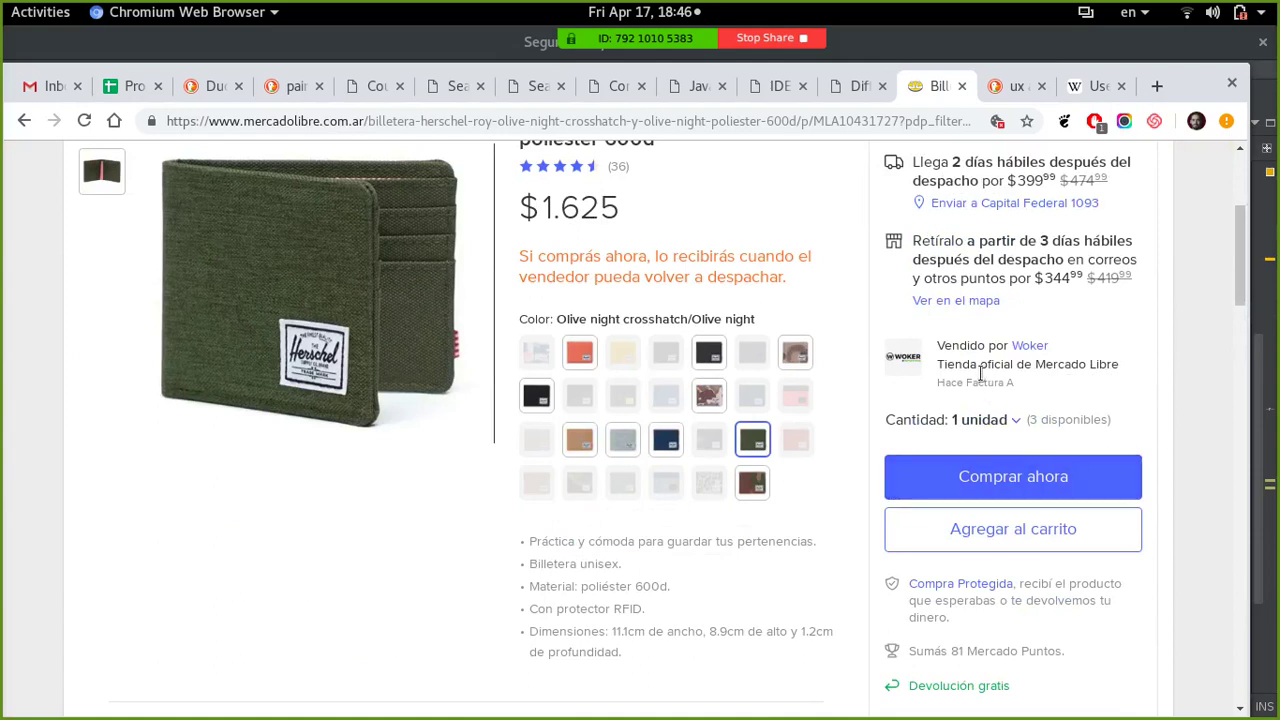
- Start Comprar ahora checkout and review shipping, with Normal a domicilio at $399,99 selected
{"action": "left_click", "coordinate": [984, 476]}
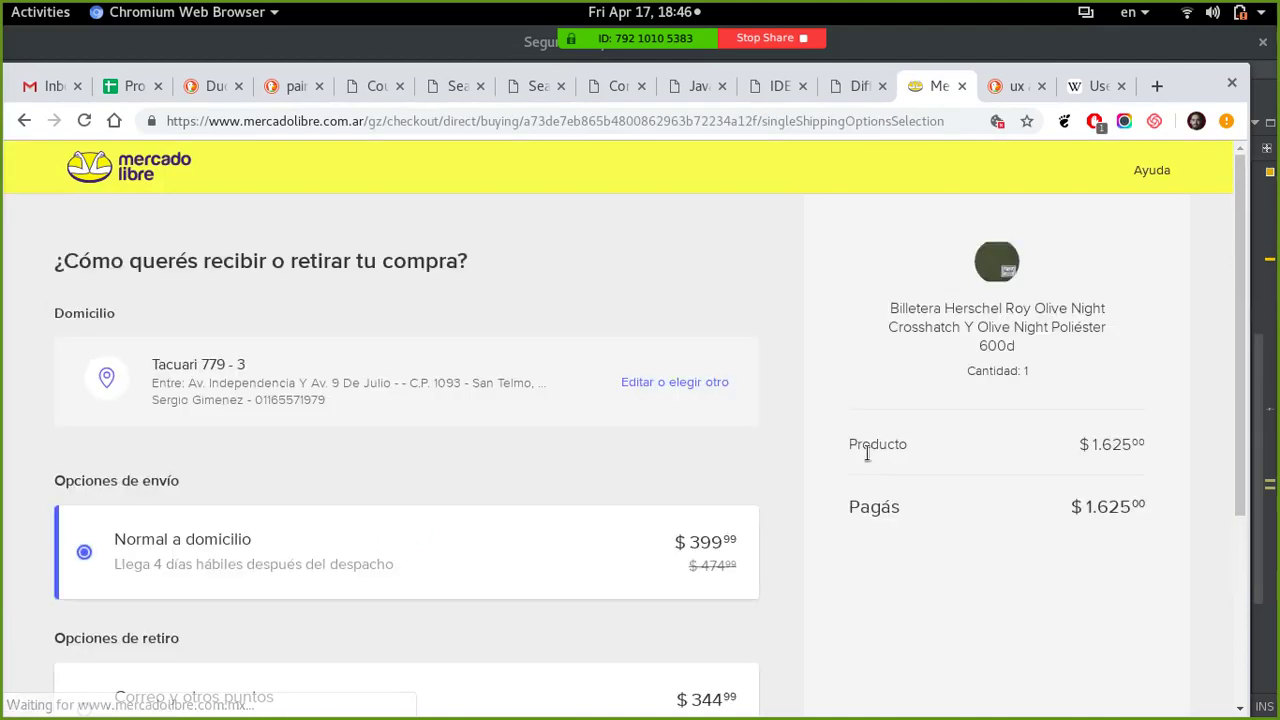
{"action": "scroll", "coordinate": [800, 206], "scroll_direction": "down", "scroll_amount": 3}
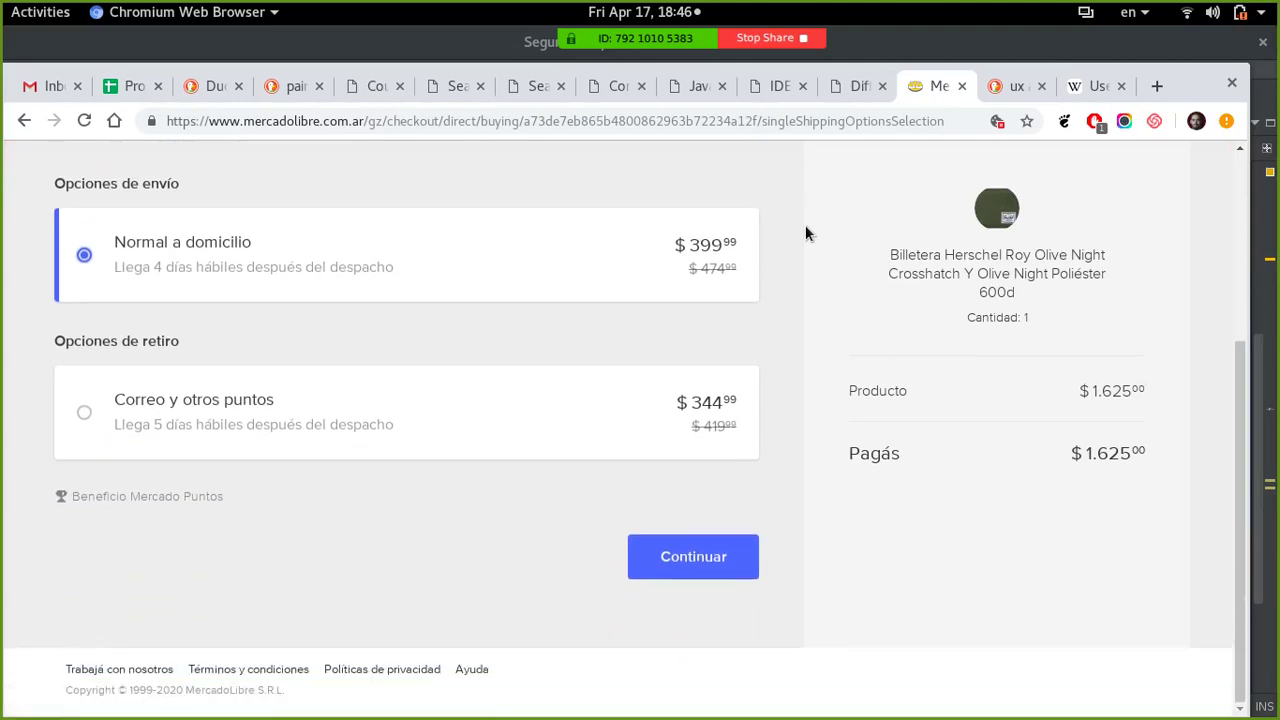
{"action": "scroll", "coordinate": [531, 408], "scroll_direction": "up", "scroll_amount": 3}
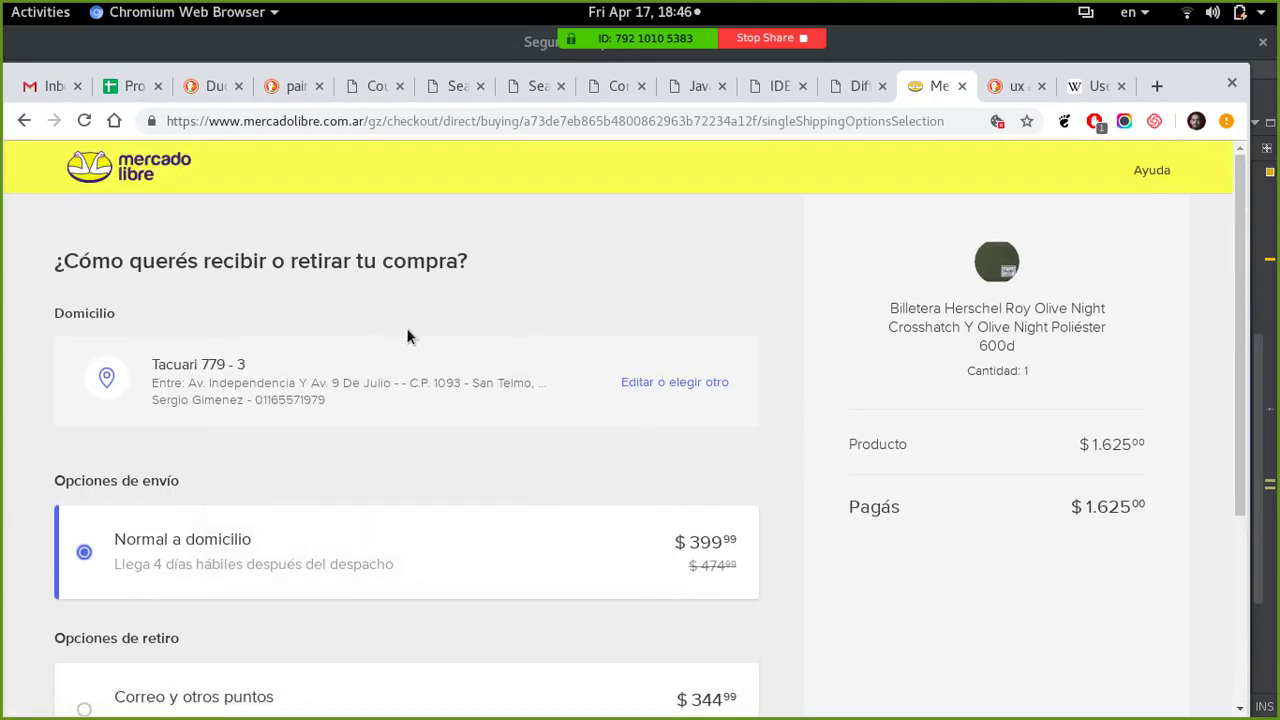
{"action": "scroll", "coordinate": [408, 337], "scroll_direction": "down", "scroll_amount": 3}
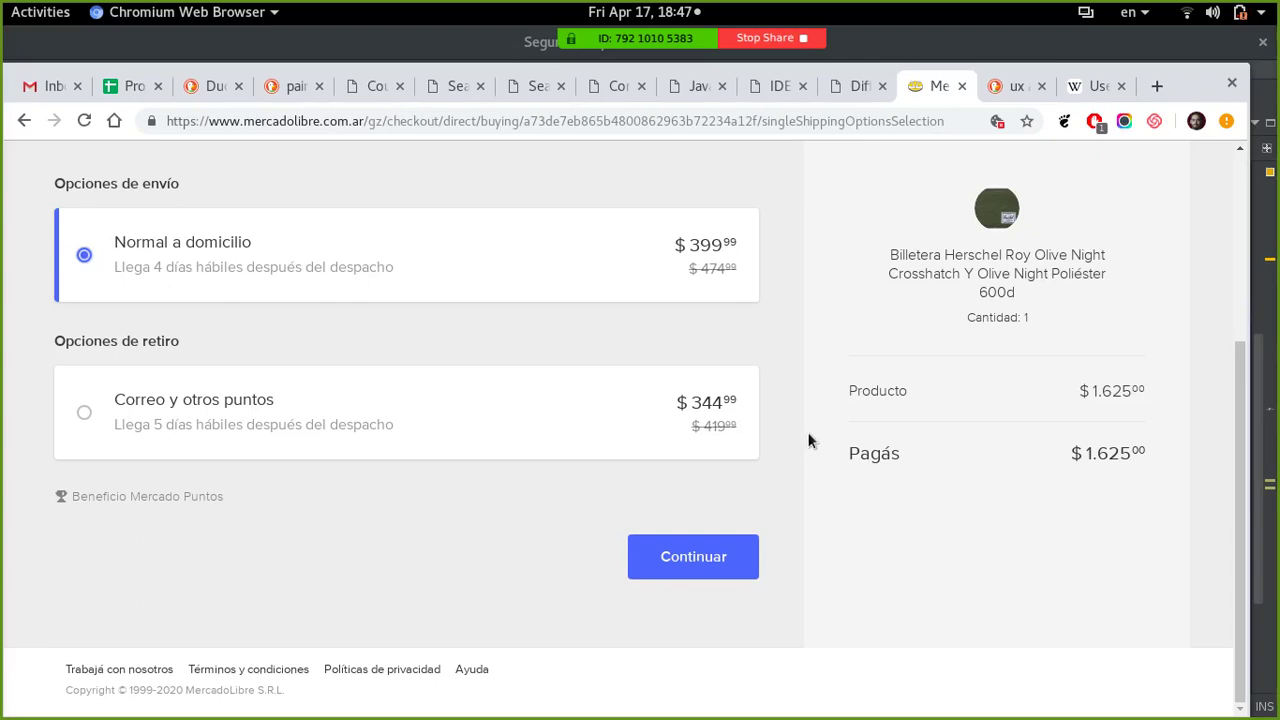
{"action": "left_click", "coordinate": [1076, 87]}
- Copy the Wikipedia User experience design URL into cell C22 of the Programador 2020 sheet
{"action": "left_click", "coordinate": [577, 123]}
{"action": "right_click", "coordinate": [577, 123]}
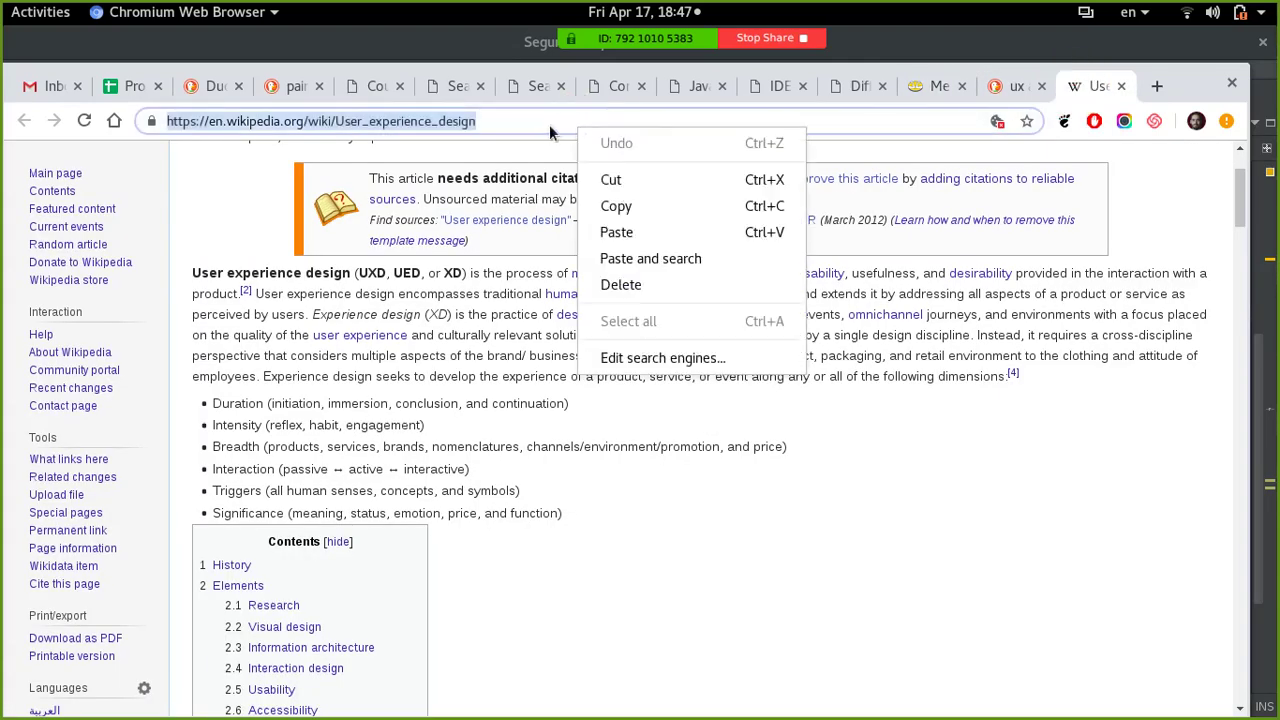
{"action": "left_click", "coordinate": [616, 200]}
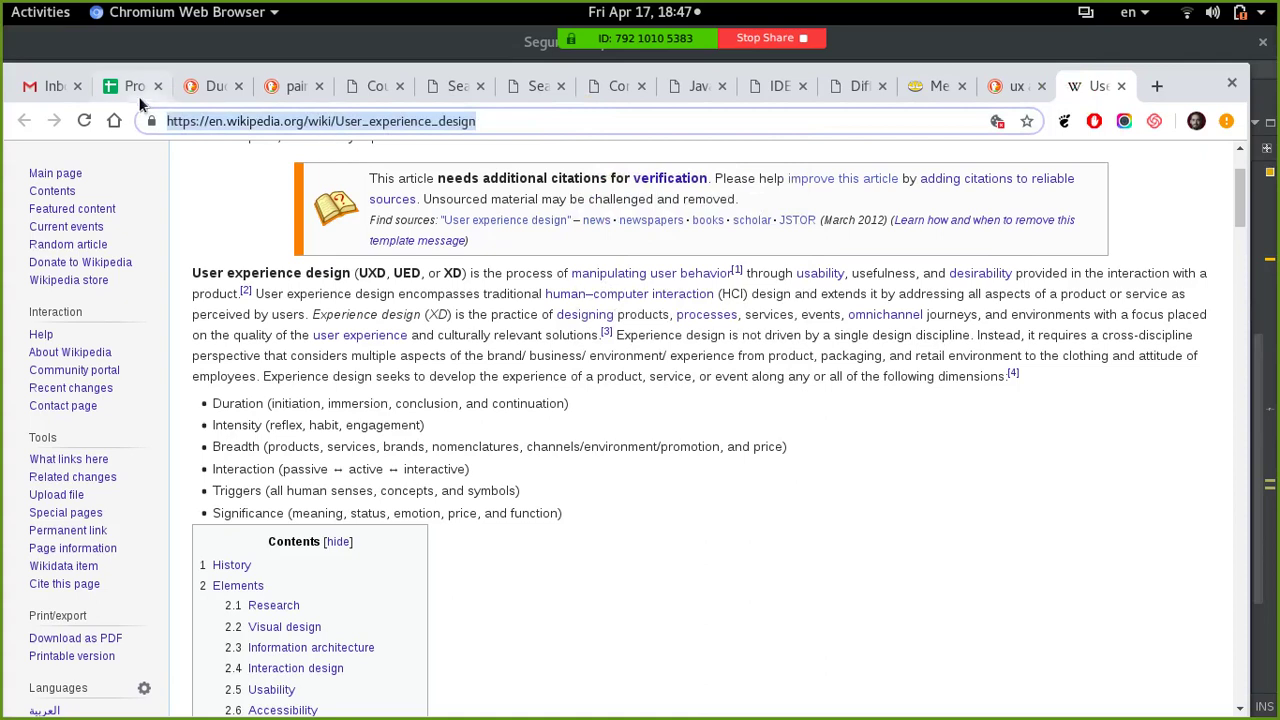
{"action": "left_click", "coordinate": [138, 95]}
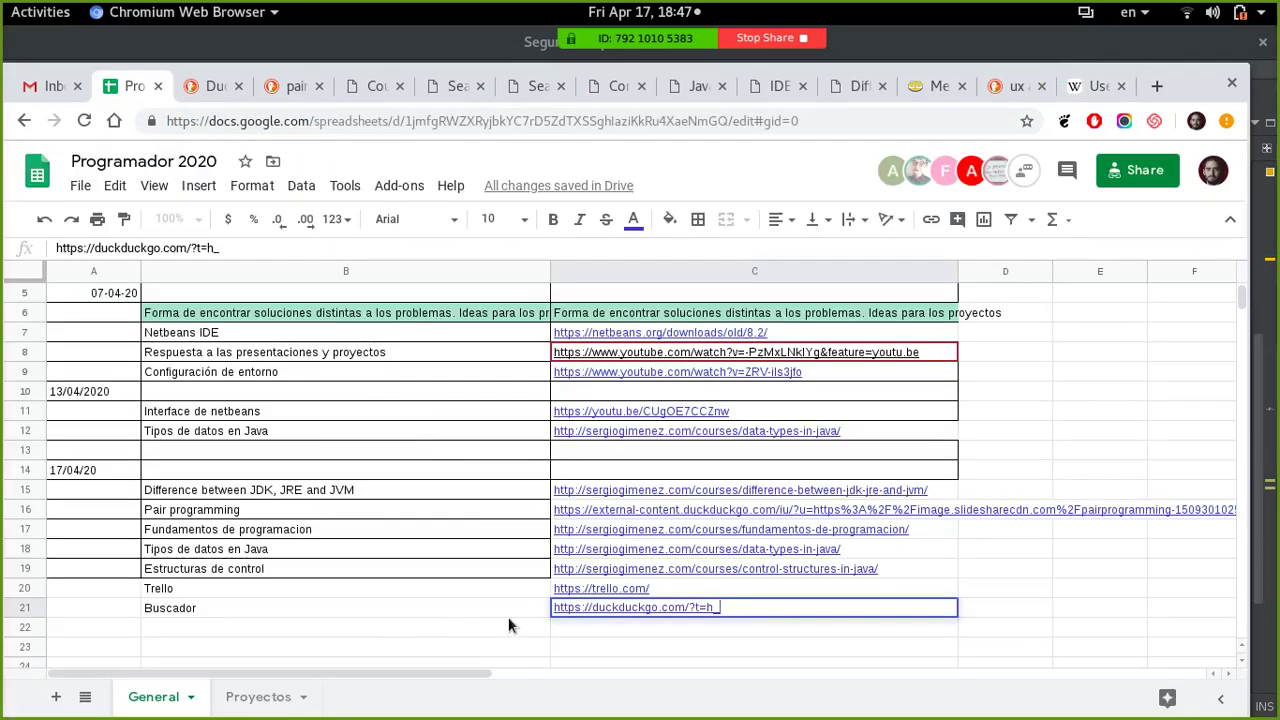
{"action": "left_click", "coordinate": [564, 628]}
{"action": "key", "text": "ctrl+v"}
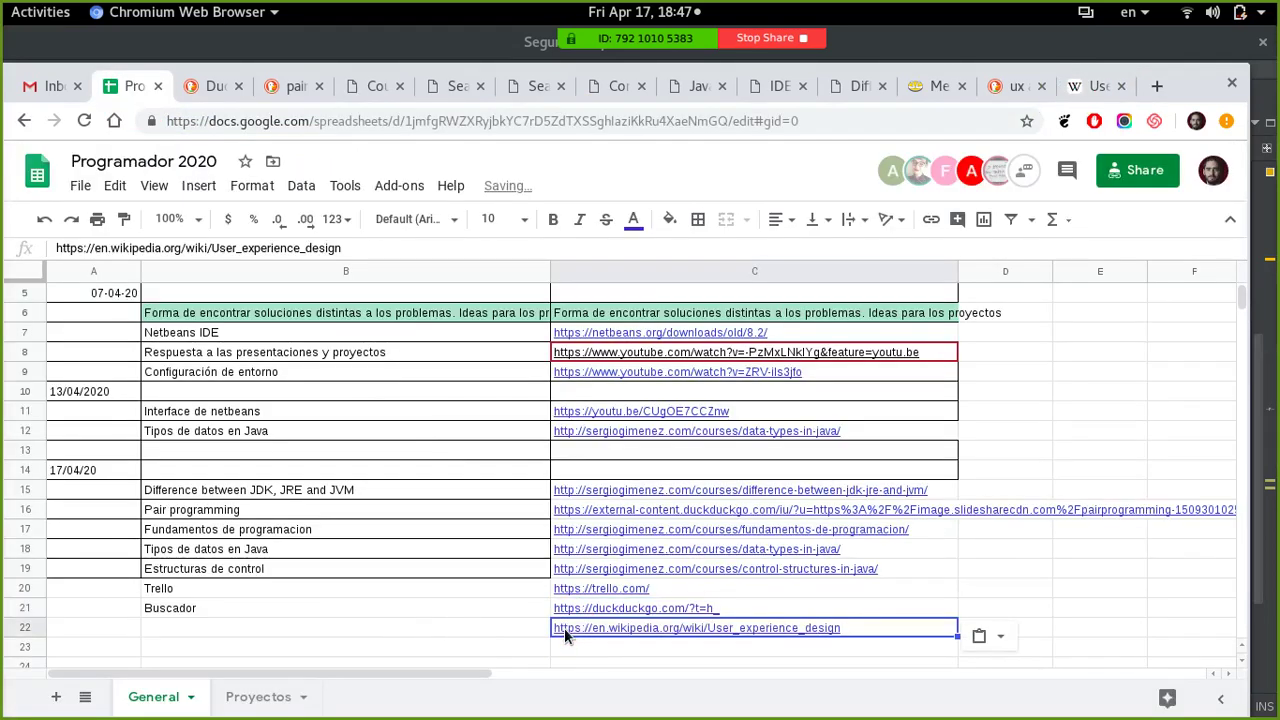
{"action": "key", "text": "Left"}
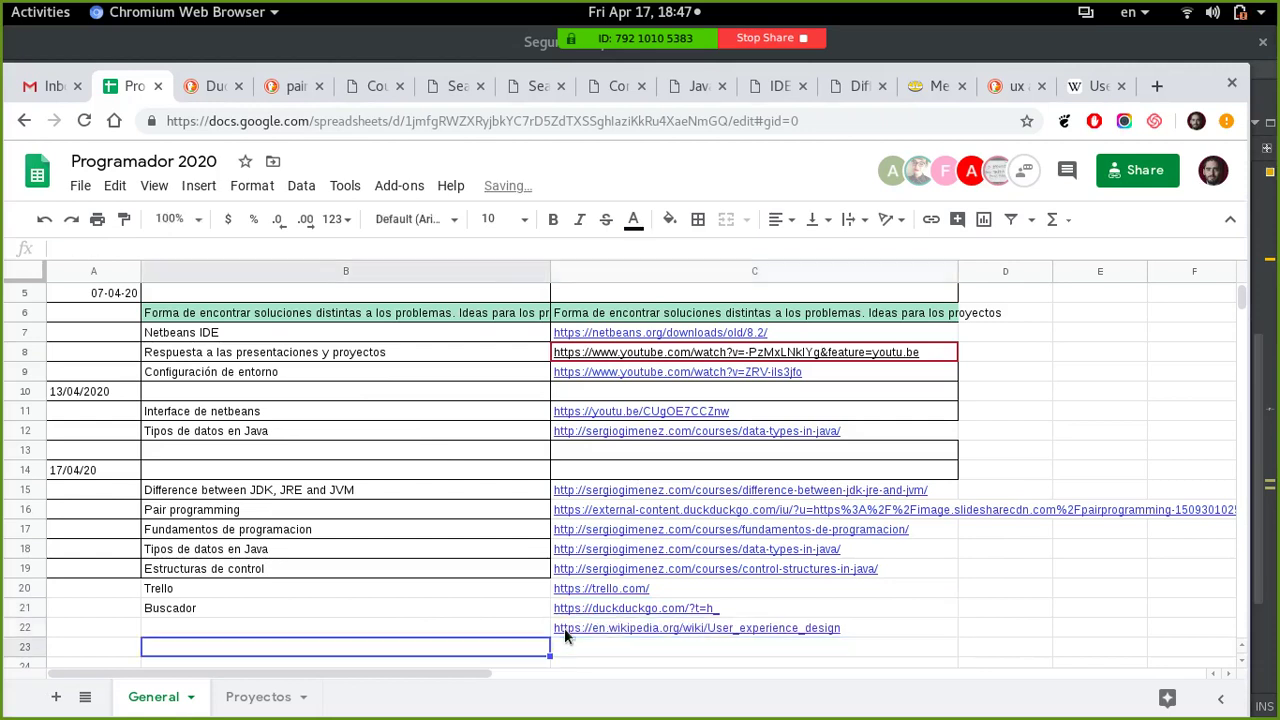
- Enter 'UX' in cell B22 and close the Wikipedia tab
{"action": "type", "text": "UX"}
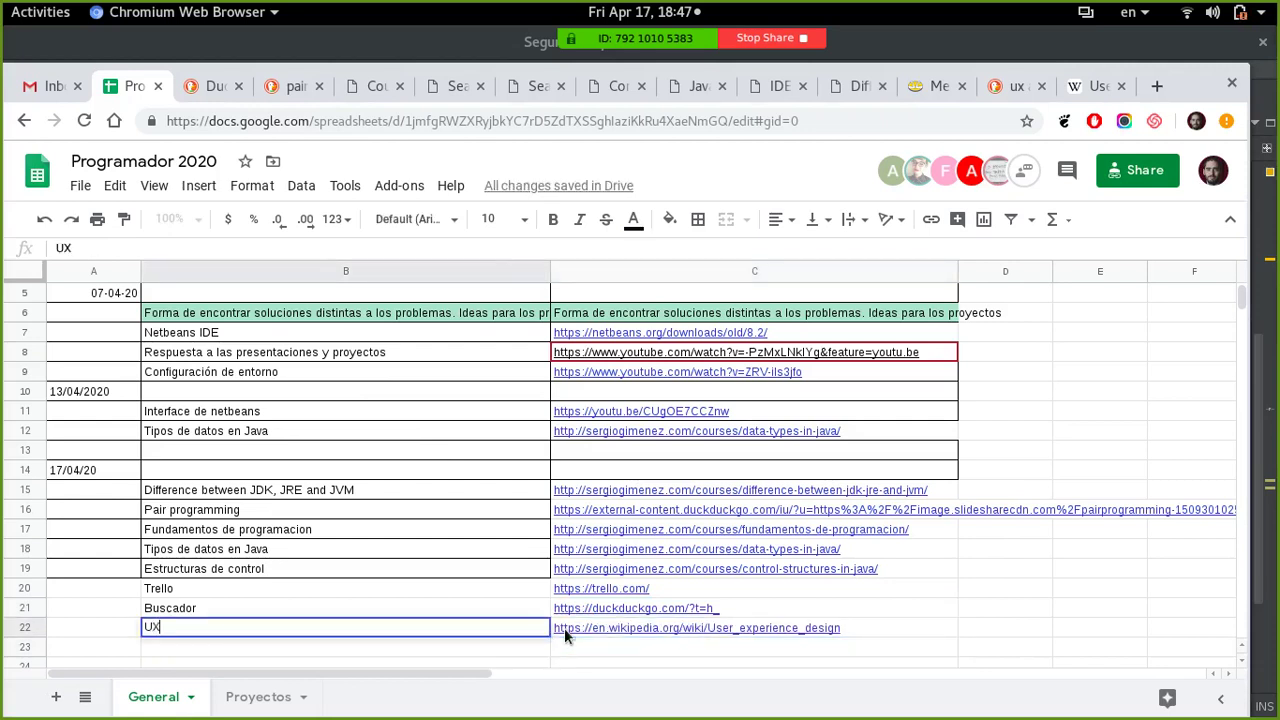
{"action": "key", "text": "Return"}
{"action": "left_click", "coordinate": [1090, 86]}
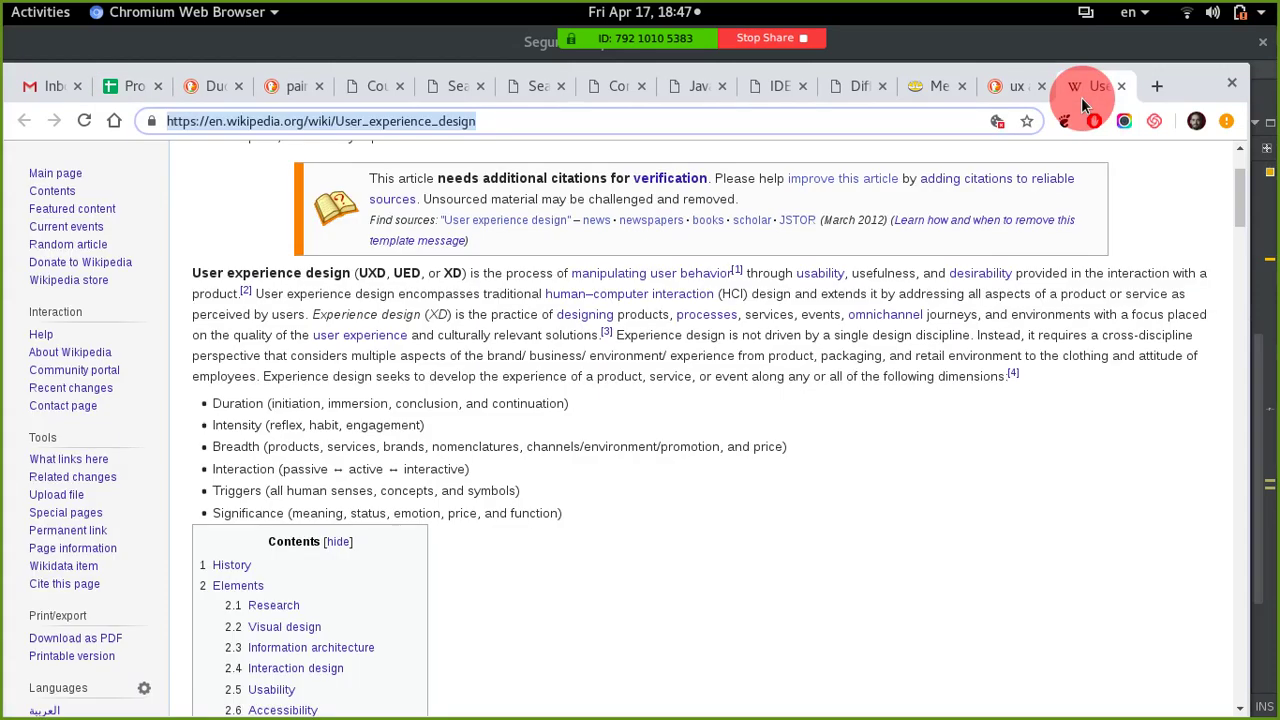
{"action": "left_click", "coordinate": [1120, 87]}
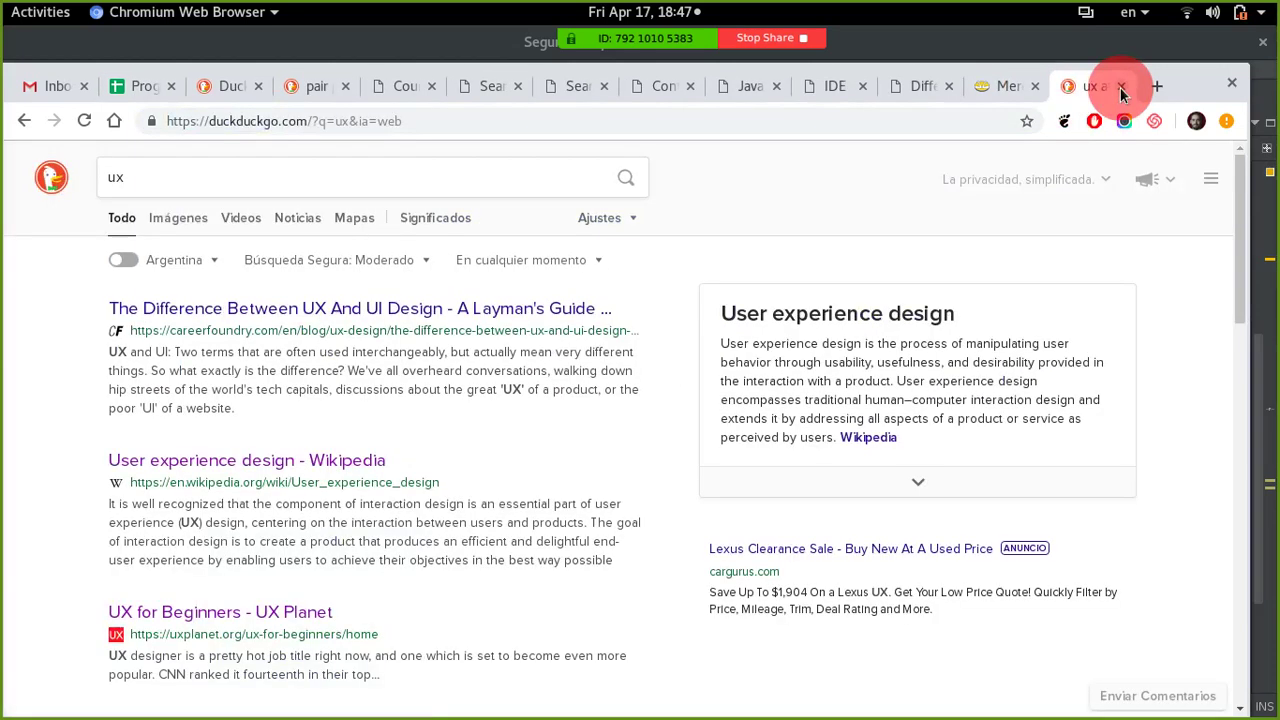
- Close the DuckDuckGo ux results and scroll the Mercado Libre checkout back to its top
{"action": "left_click", "coordinate": [1120, 87]}
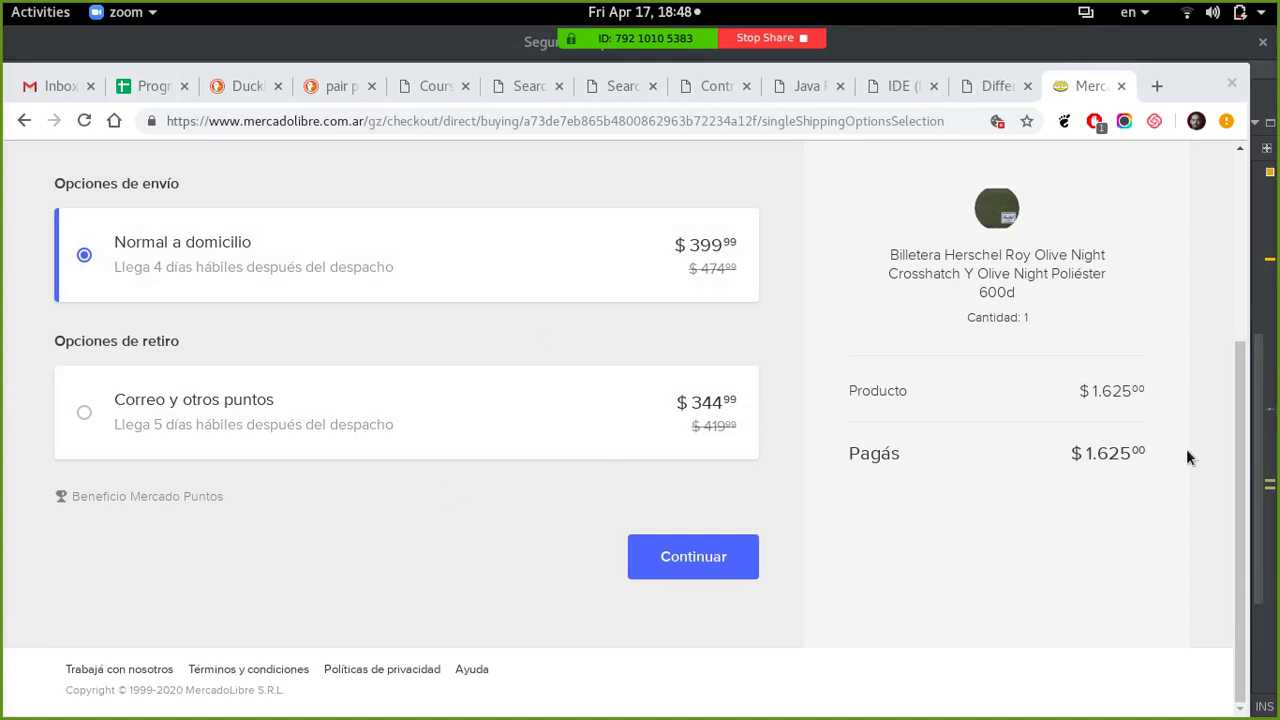
{"action": "left_click_drag", "start_coordinate": [1238, 523], "coordinate": [1229, 297]}
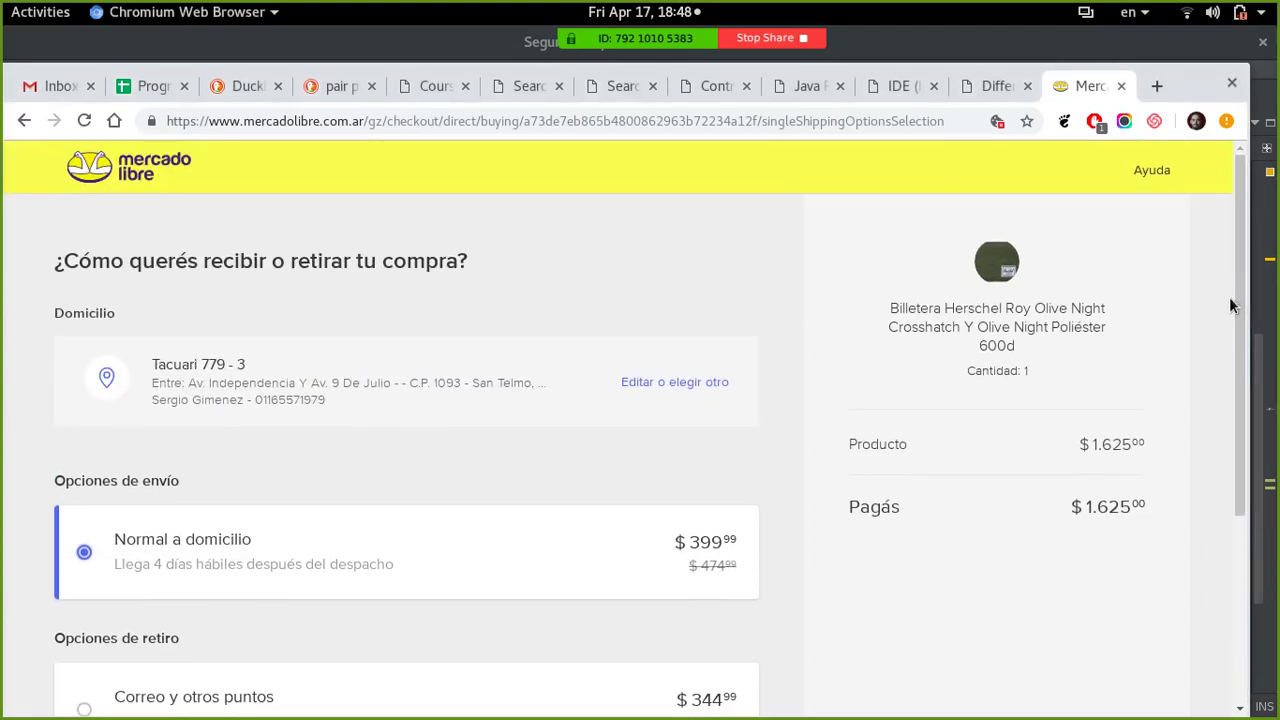
- Close the Mercado Libre checkout, then move via Control Structures and Java Reserved Words to the IDE article
{"action": "left_click", "coordinate": [1121, 86]}
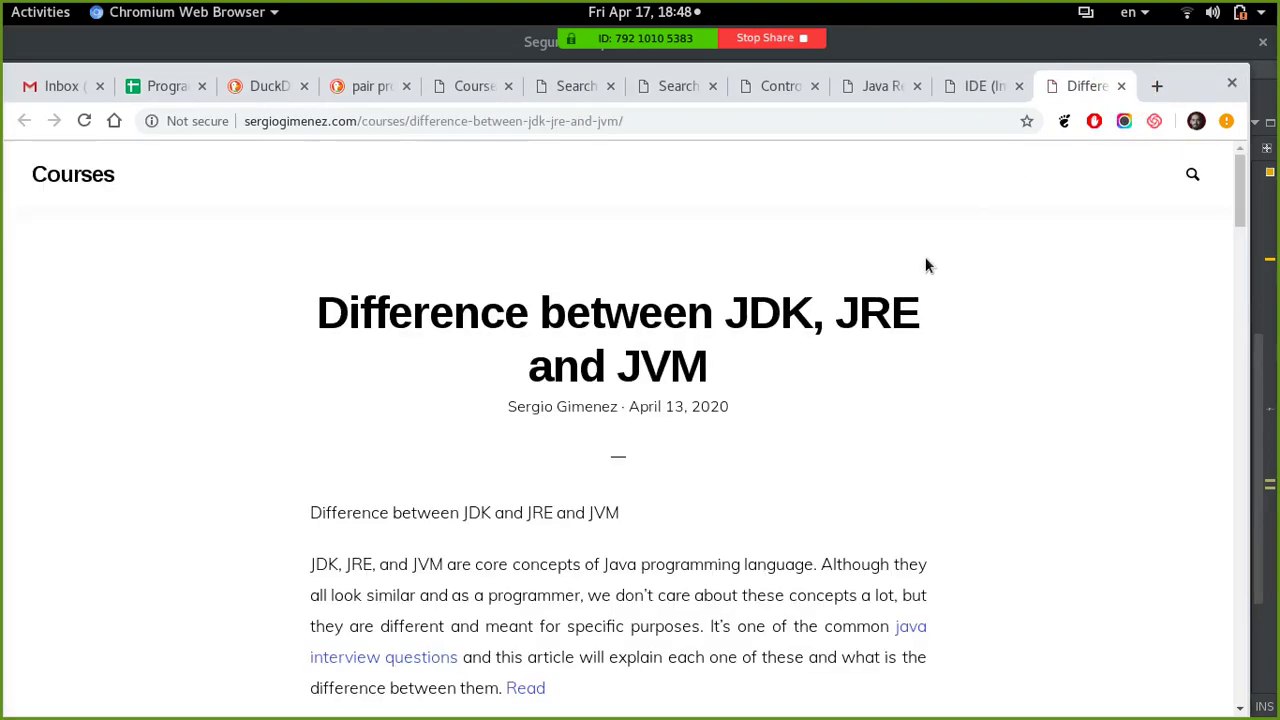
{"action": "left_click", "coordinate": [777, 87]}
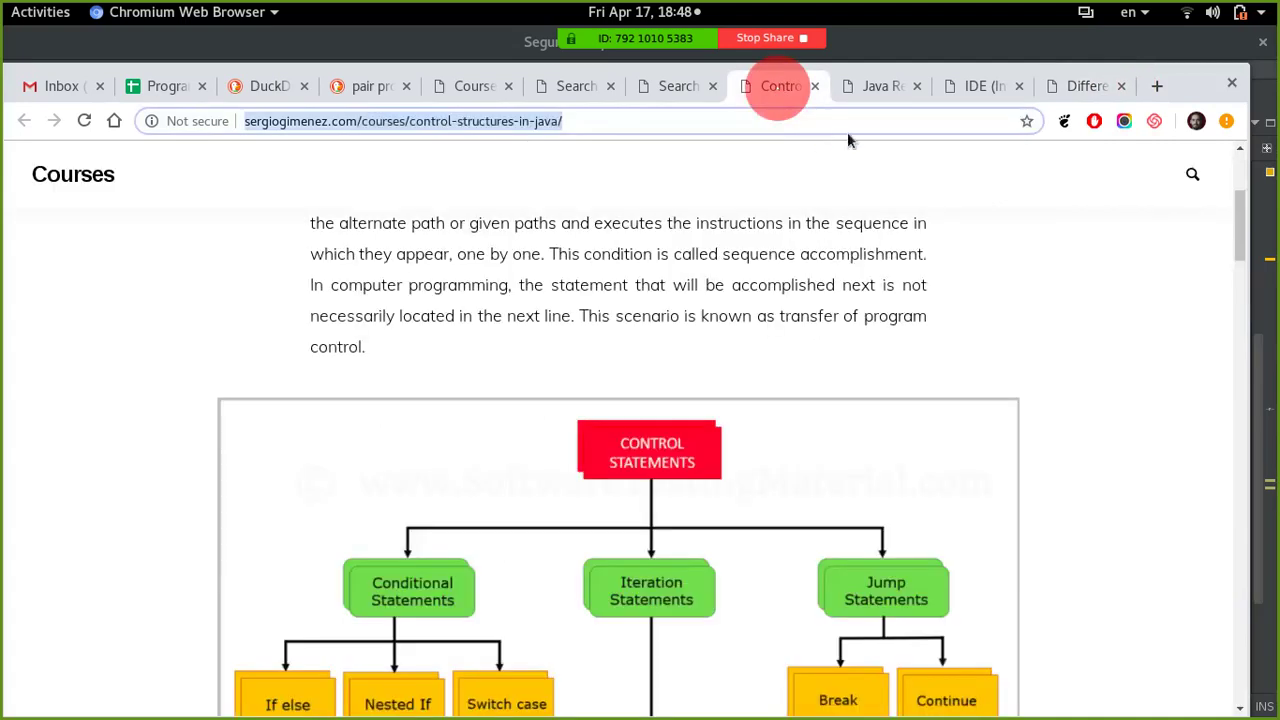
{"action": "left_click", "coordinate": [871, 88]}
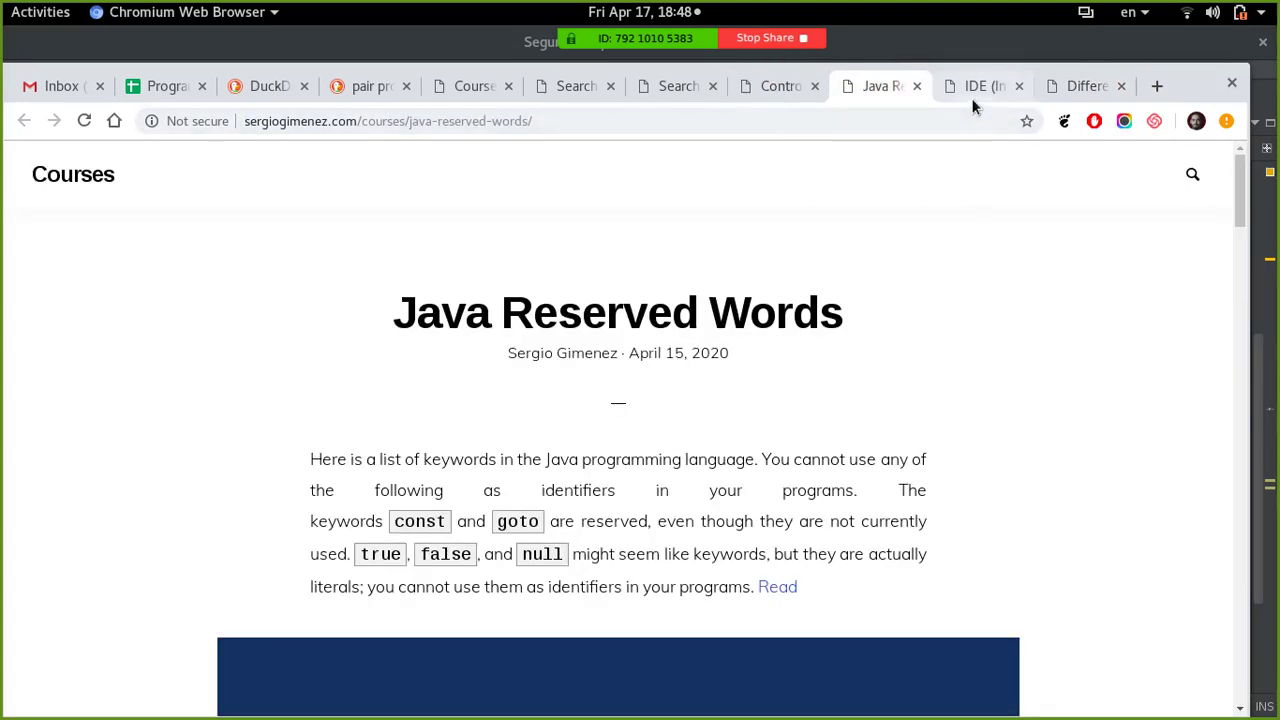
{"action": "left_click", "coordinate": [977, 86]}
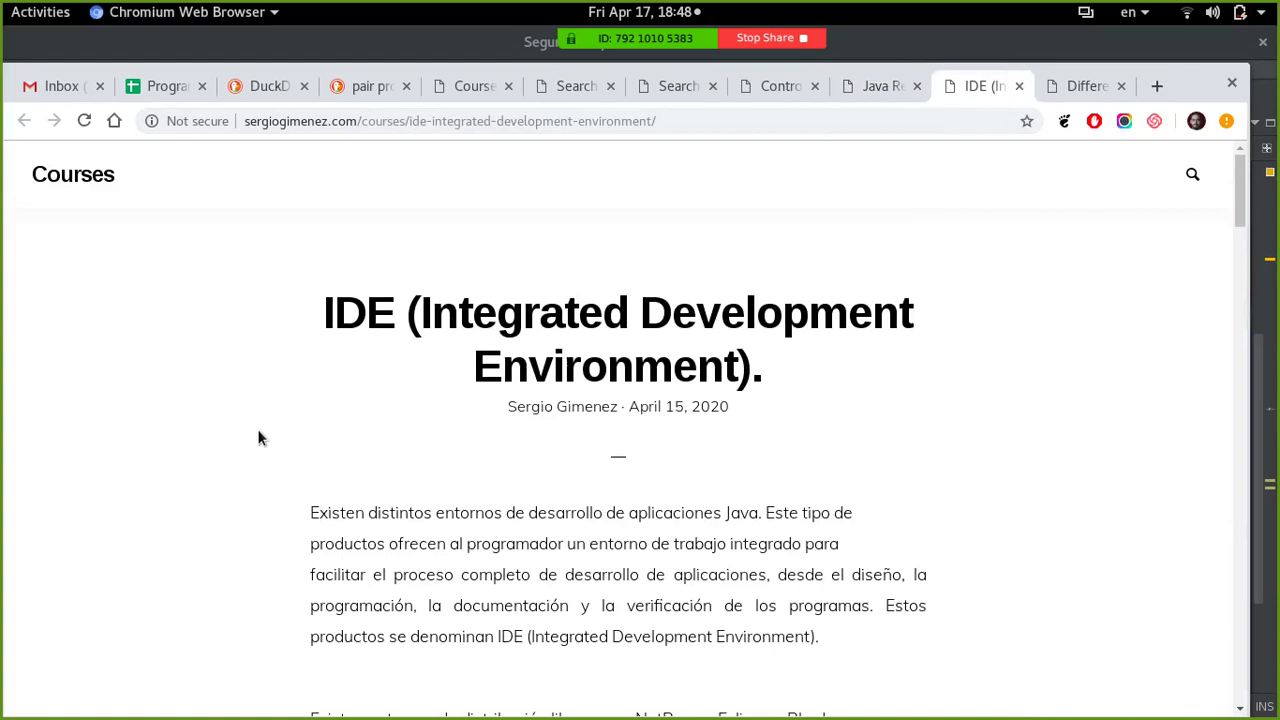
{"action": "scroll", "coordinate": [256, 432], "scroll_direction": "down", "scroll_amount": 5}
{"action": "scroll", "coordinate": [255, 430], "scroll_direction": "down", "scroll_amount": 12}
{"action": "scroll", "coordinate": [248, 432], "scroll_direction": "up", "scroll_amount": 10}
{"action": "scroll", "coordinate": [247, 433], "scroll_direction": "up", "scroll_amount": 7}
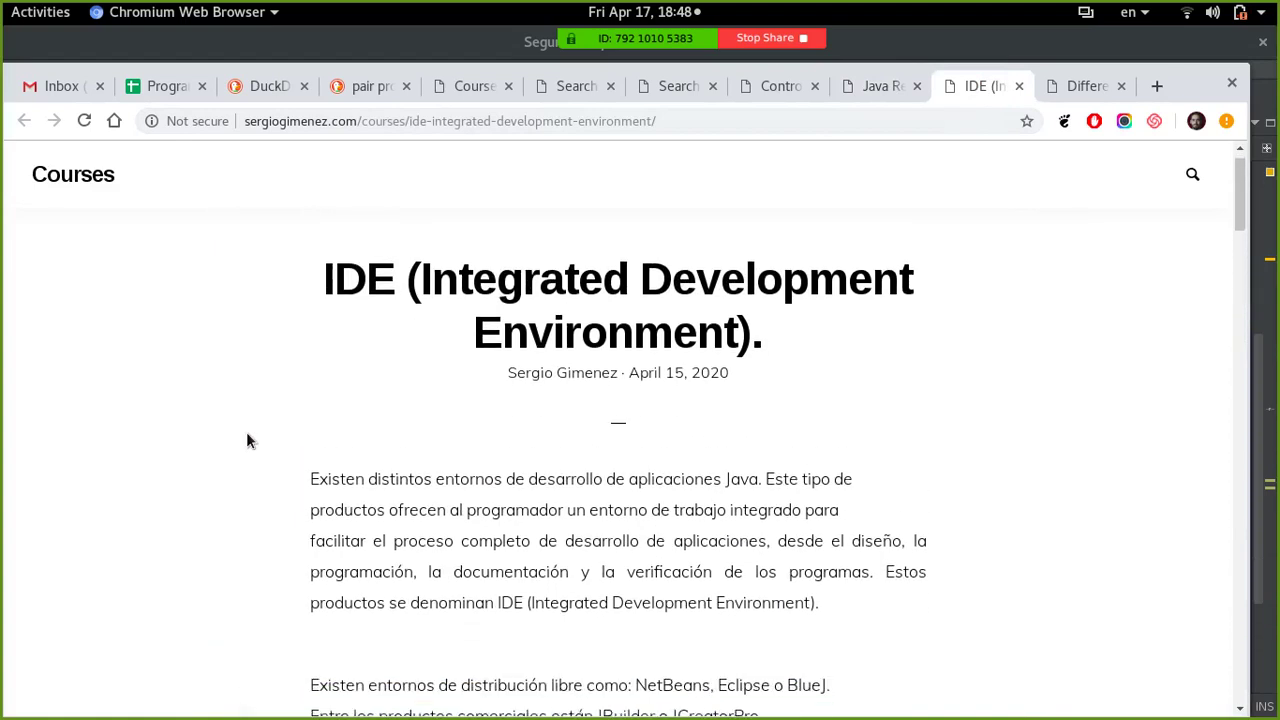
{"action": "scroll", "coordinate": [246, 432], "scroll_direction": "down", "scroll_amount": 2}
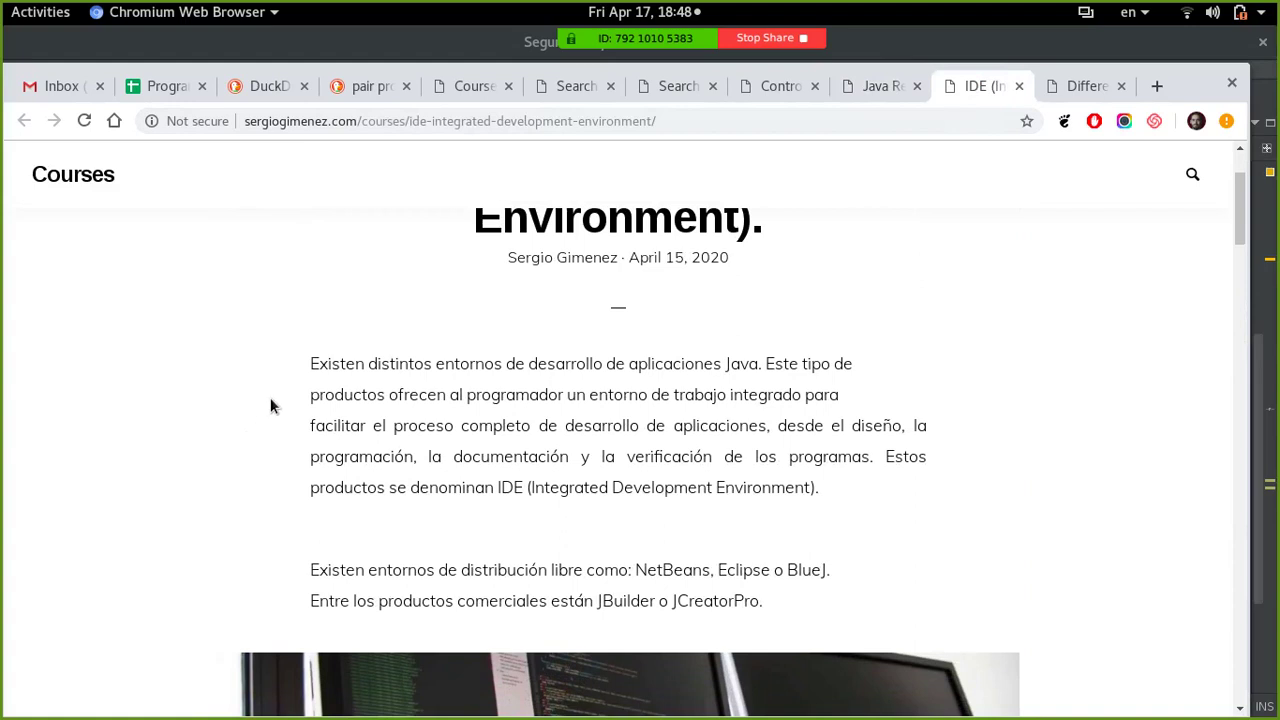
{"action": "scroll", "coordinate": [270, 400], "scroll_direction": "up", "scroll_amount": 2}
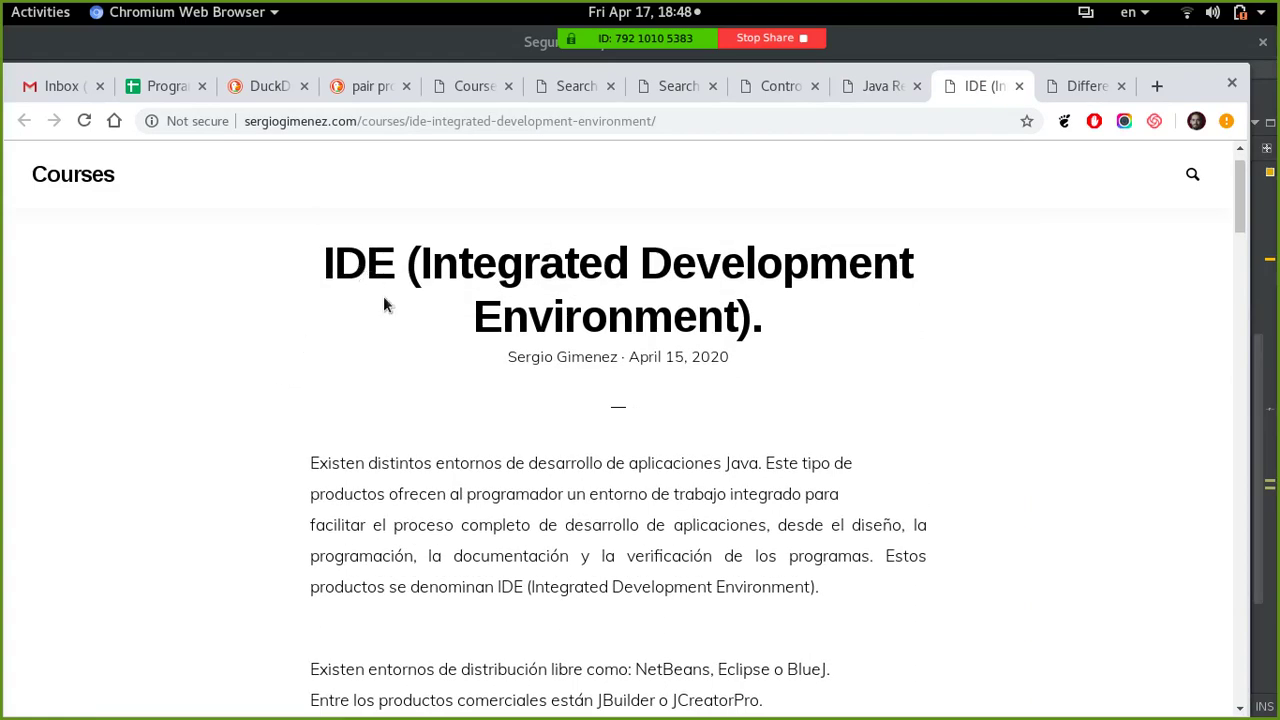
{"action": "scroll", "coordinate": [251, 373], "scroll_direction": "down", "scroll_amount": 2}
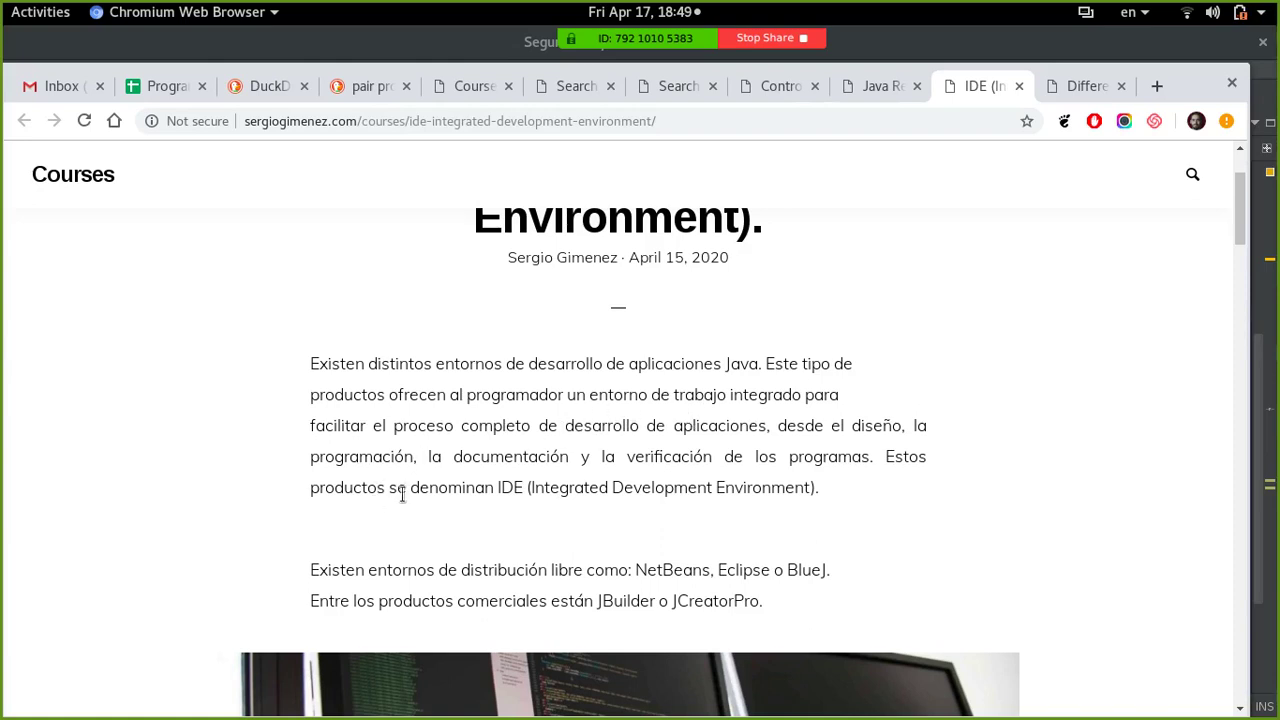
{"action": "scroll", "coordinate": [606, 429], "scroll_direction": "down", "scroll_amount": 1}
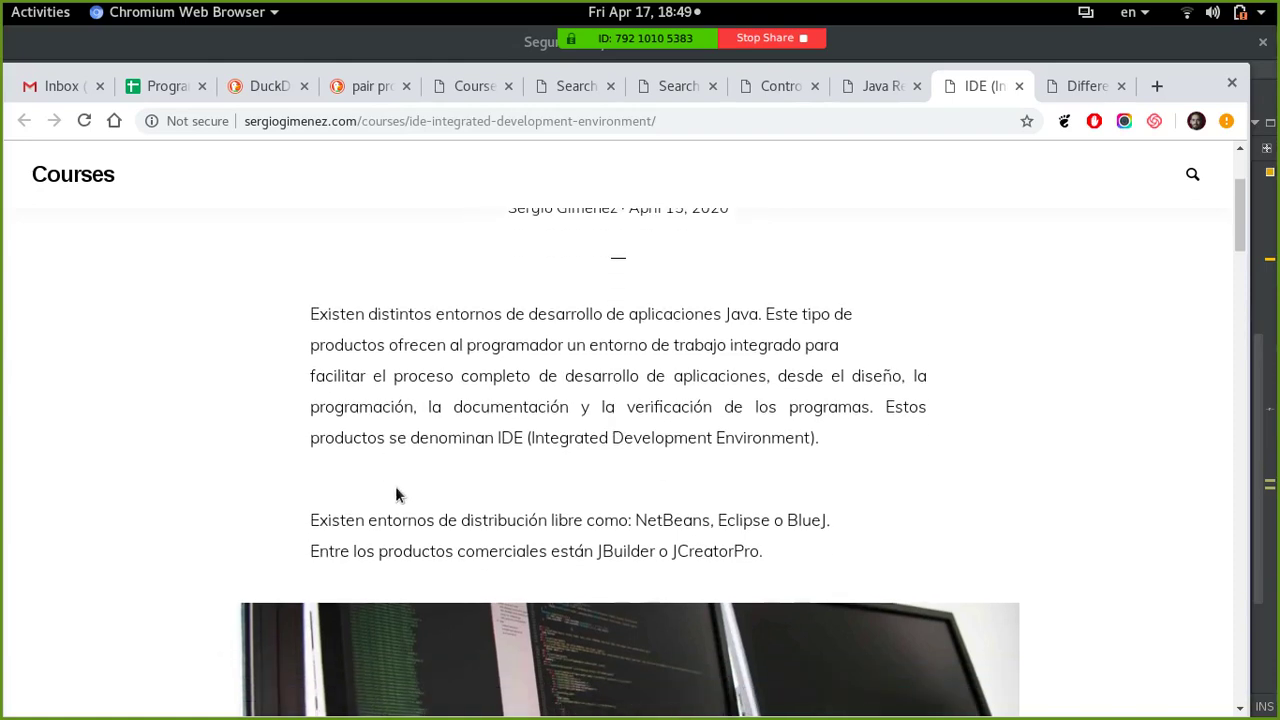
{"action": "scroll", "coordinate": [397, 494], "scroll_direction": "down", "scroll_amount": 1}
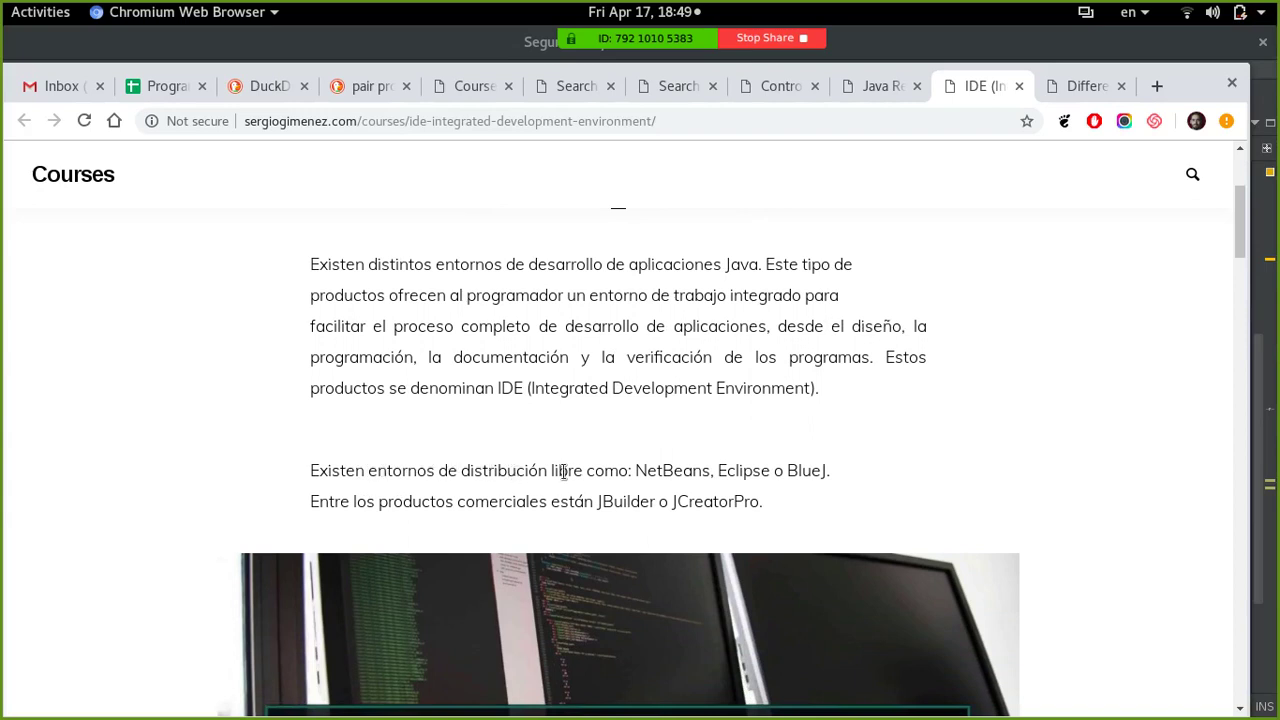
- Highlight NetBeans and Eclipse in the IDE article, ending with NetBeans selected
{"action": "double_click", "coordinate": [666, 468]}
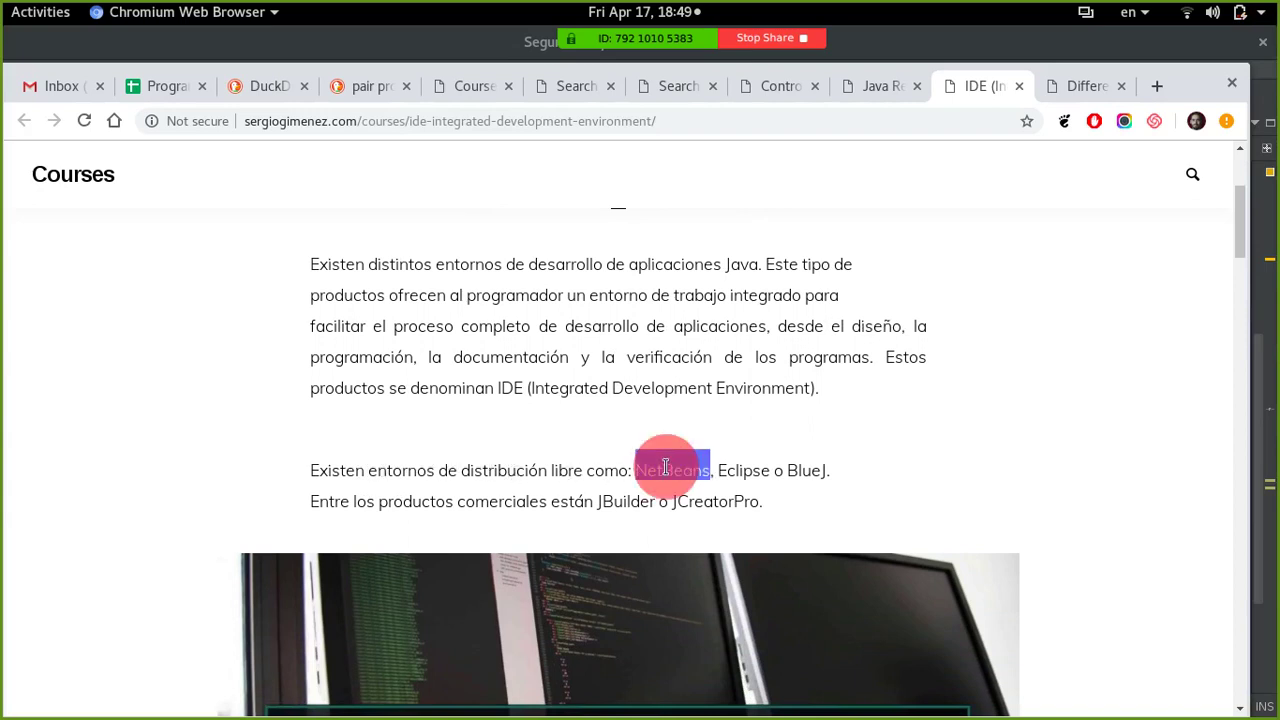
{"action": "double_click", "coordinate": [743, 471]}
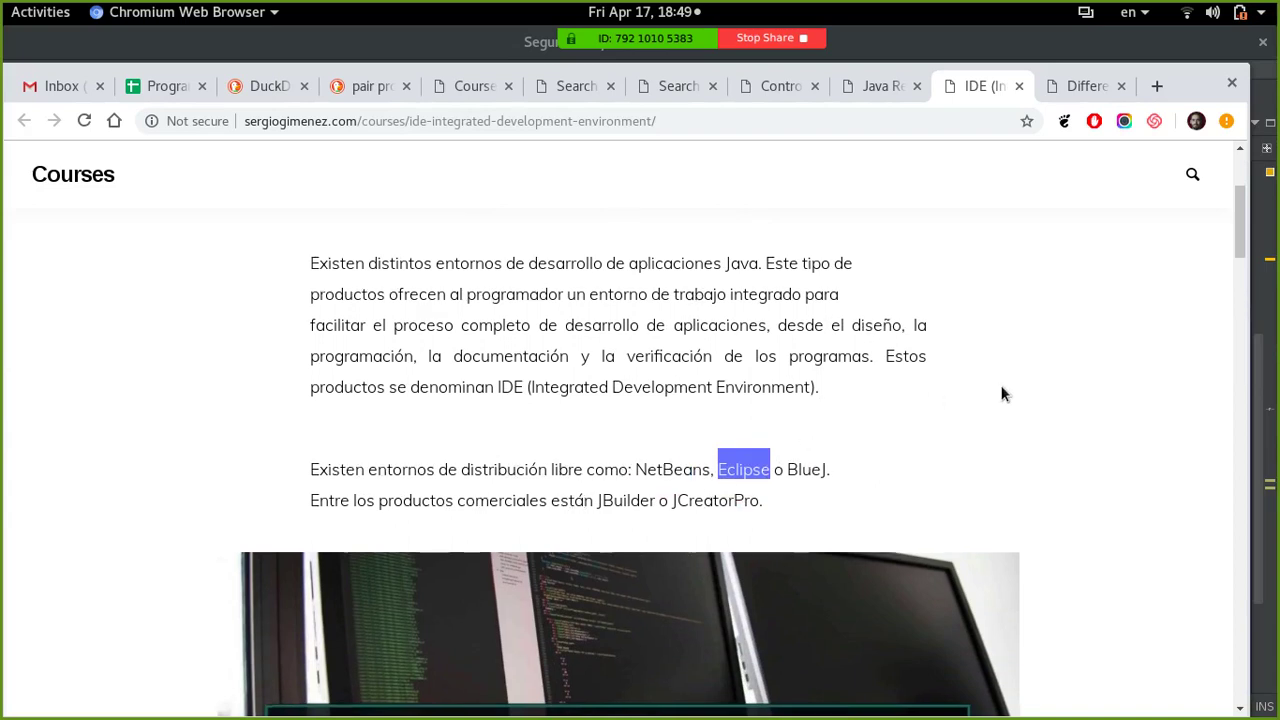
{"action": "scroll", "coordinate": [1003, 391], "scroll_direction": "down", "scroll_amount": 2}
{"action": "scroll", "coordinate": [1003, 393], "scroll_direction": "down", "scroll_amount": 5}
{"action": "scroll", "coordinate": [1003, 393], "scroll_direction": "up", "scroll_amount": 4}
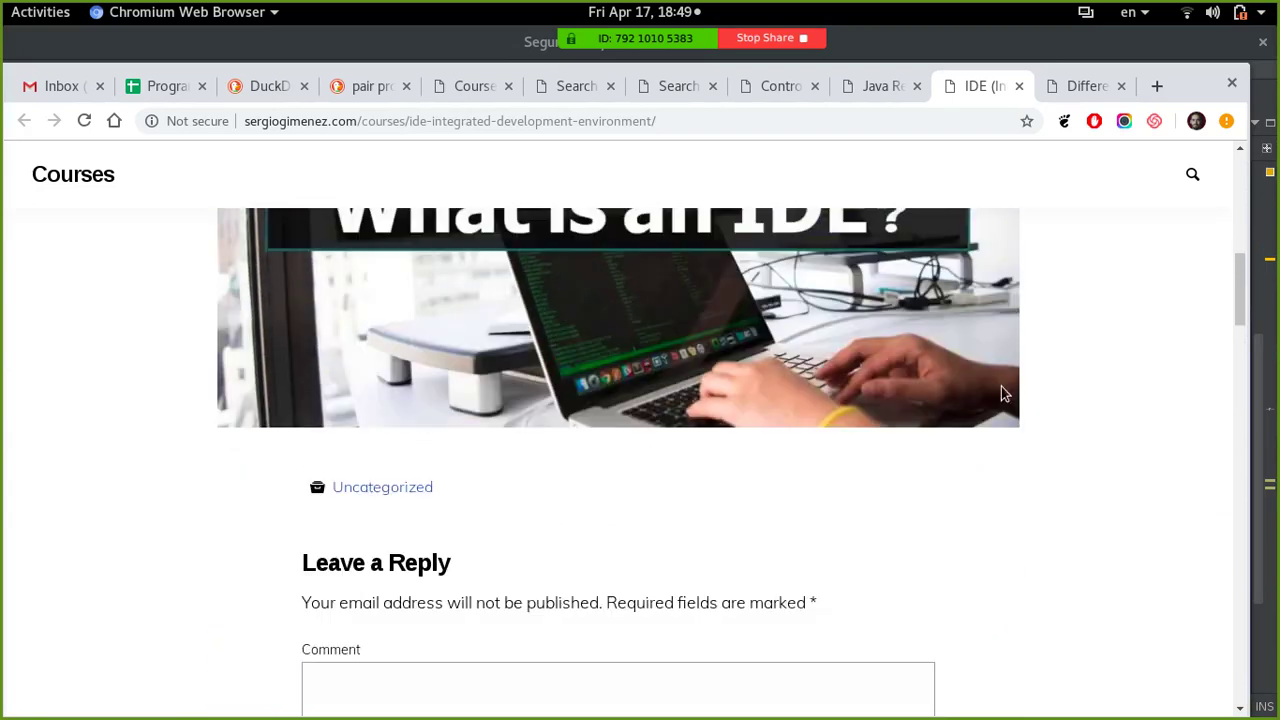
{"action": "scroll", "coordinate": [1003, 393], "scroll_direction": "up", "scroll_amount": 3}
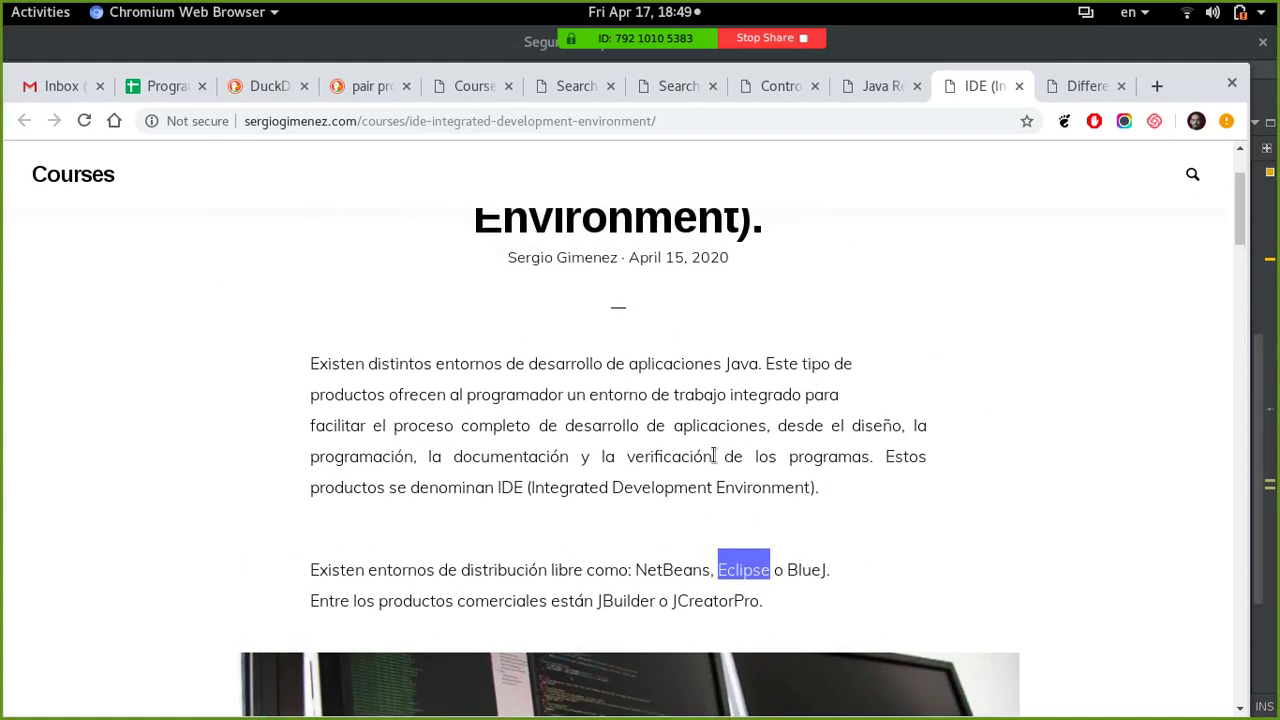
{"action": "scroll", "coordinate": [715, 394], "scroll_direction": "down", "scroll_amount": 7}
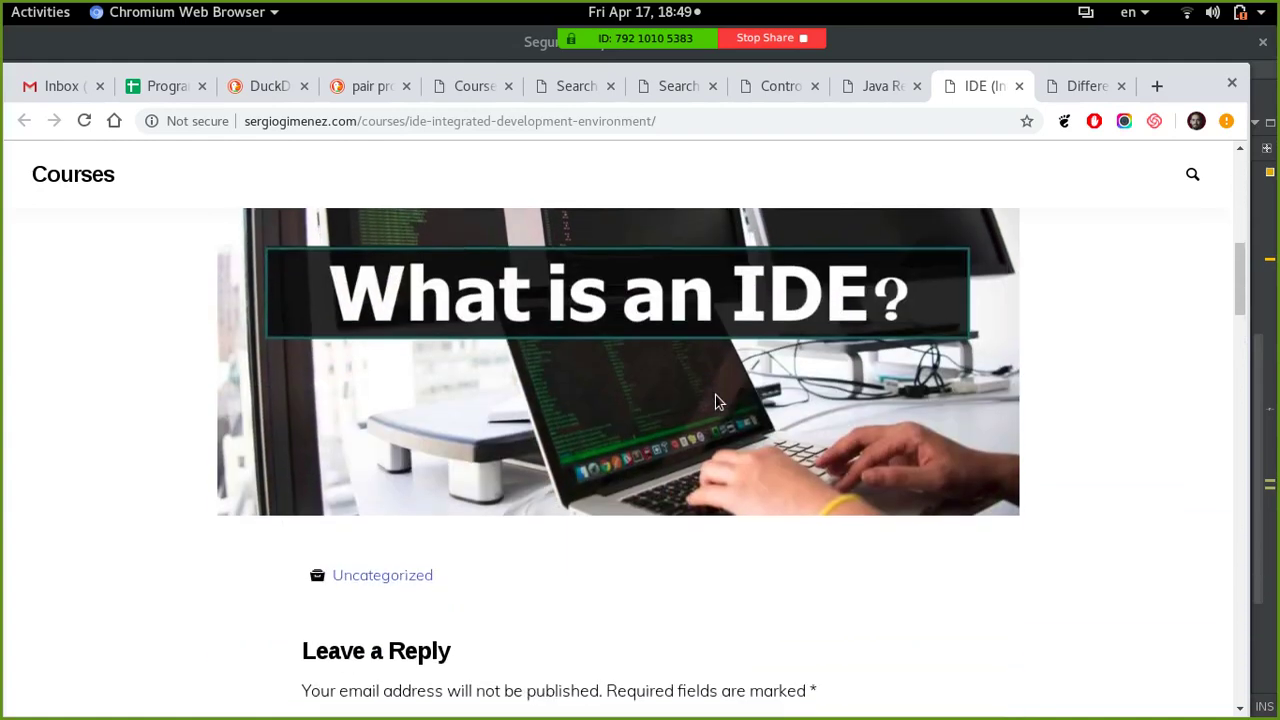
{"action": "scroll", "coordinate": [708, 530], "scroll_direction": "up", "scroll_amount": 7}
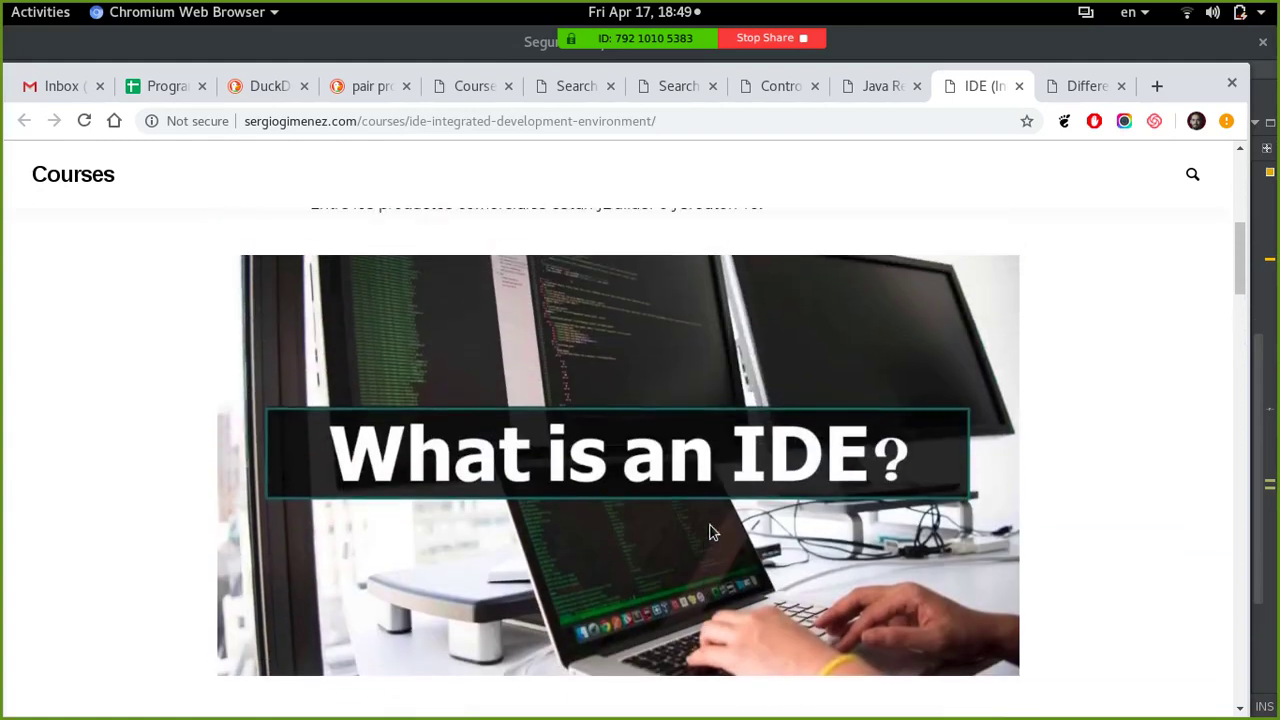
{"action": "scroll", "coordinate": [709, 525], "scroll_direction": "up", "scroll_amount": 1}
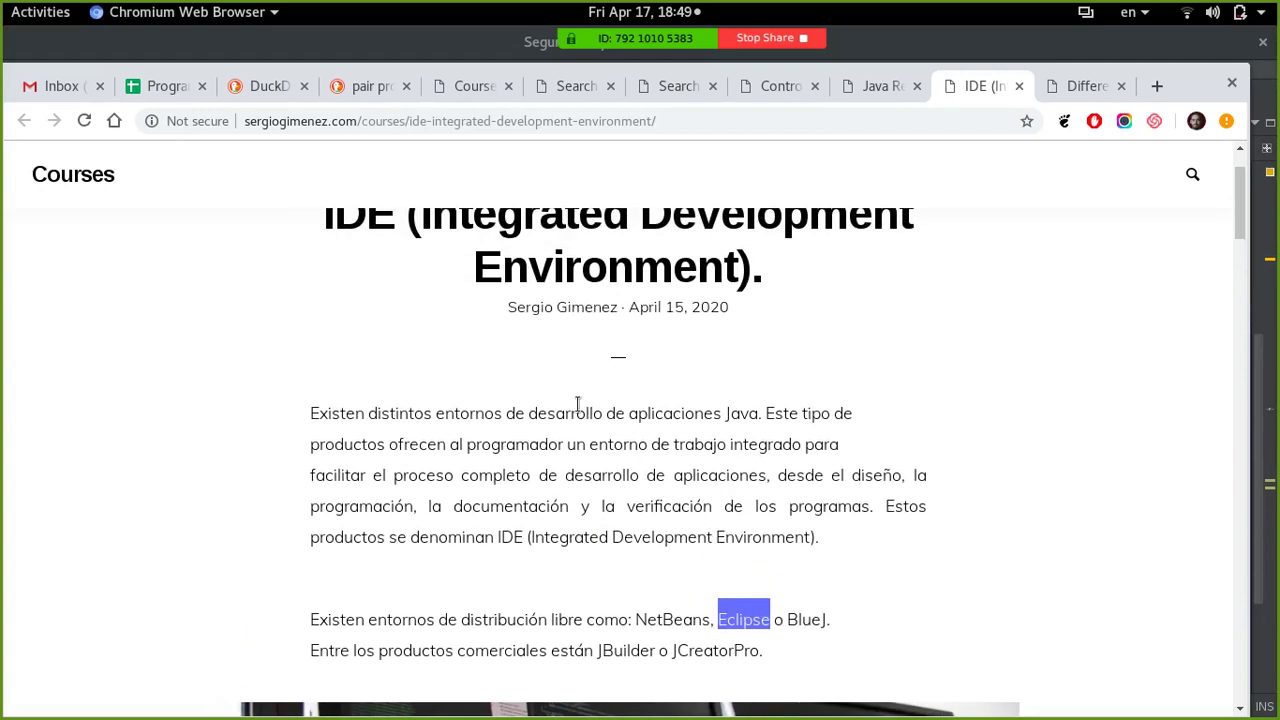
{"action": "scroll", "coordinate": [610, 398], "scroll_direction": "down", "scroll_amount": 2}
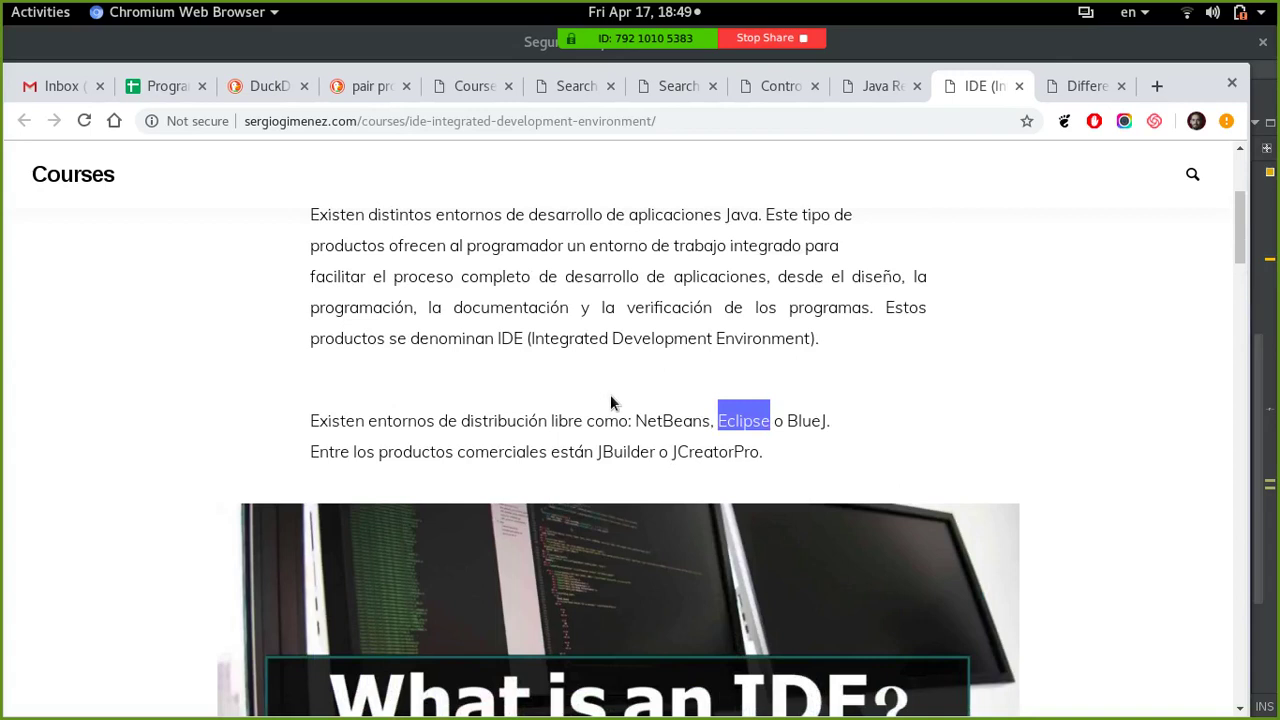
{"action": "left_click", "coordinate": [662, 420]}
{"action": "left_click", "coordinate": [662, 420]}
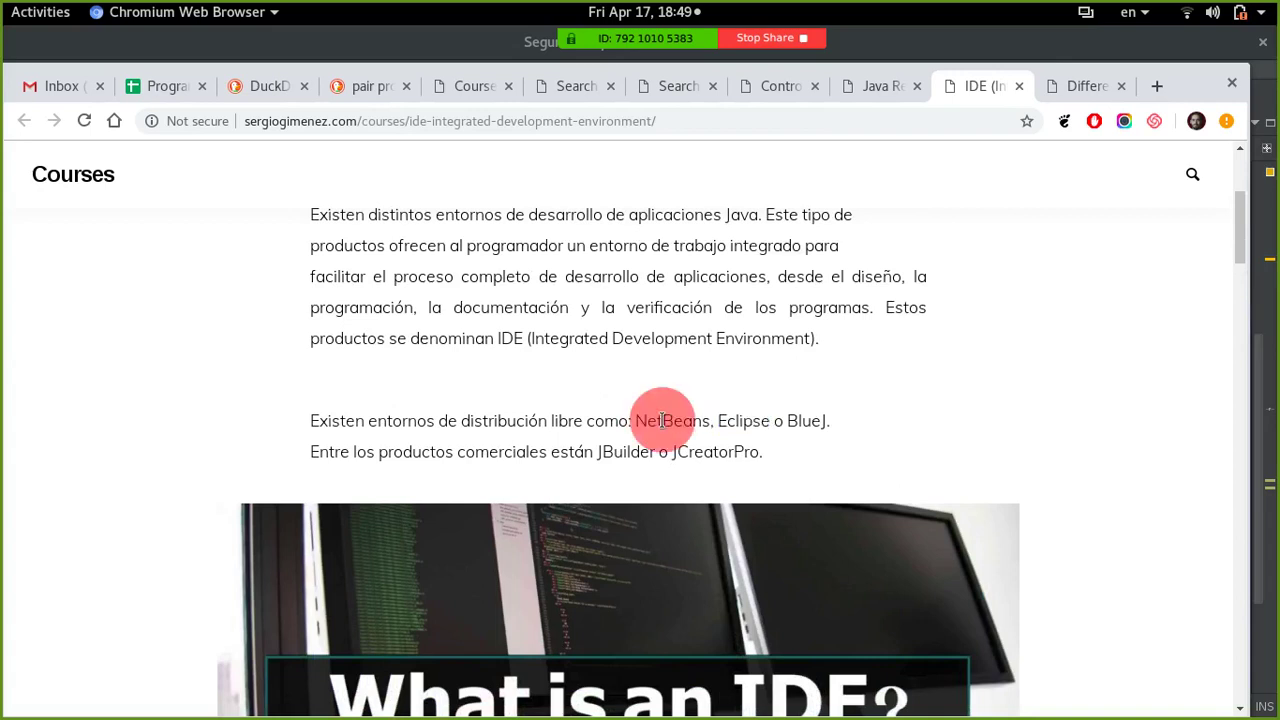
{"action": "double_click", "coordinate": [662, 420]}
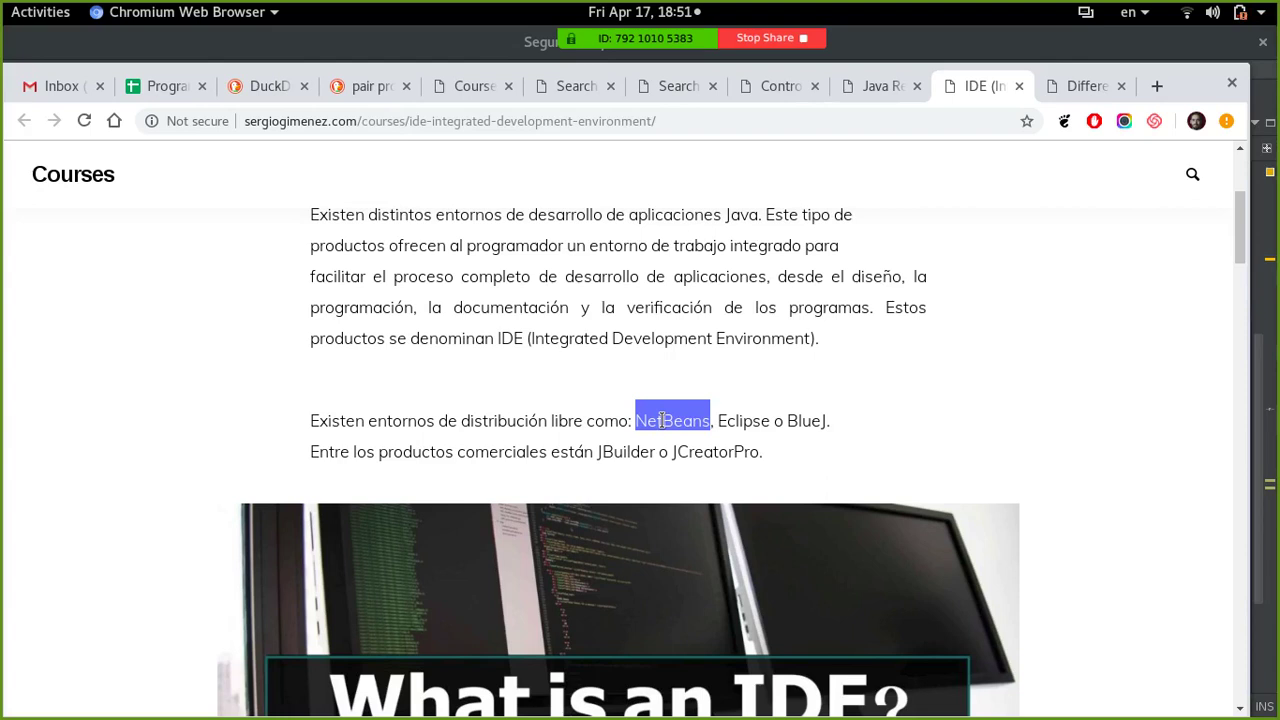
- Close the IDE article tab
{"action": "scroll", "coordinate": [663, 421], "scroll_direction": "down", "scroll_amount": 5}
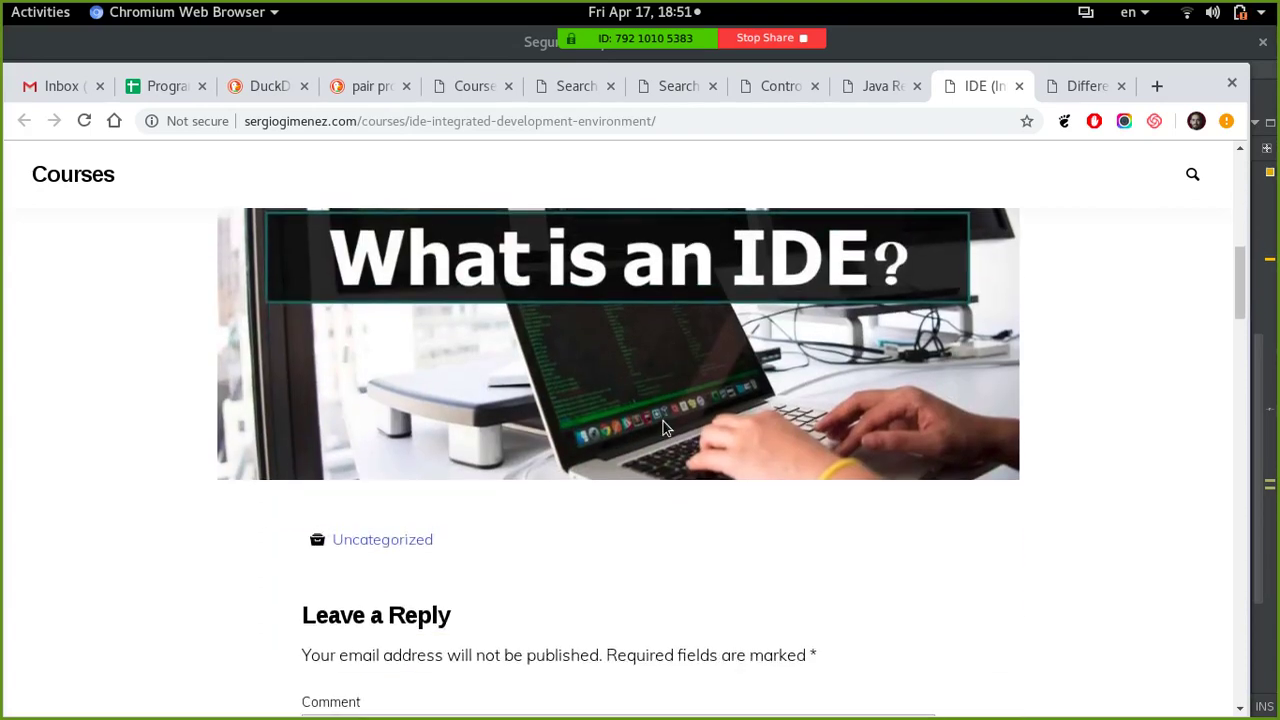
{"action": "scroll", "coordinate": [663, 428], "scroll_direction": "down", "scroll_amount": 2}
{"action": "scroll", "coordinate": [663, 428], "scroll_direction": "up", "scroll_amount": 7}
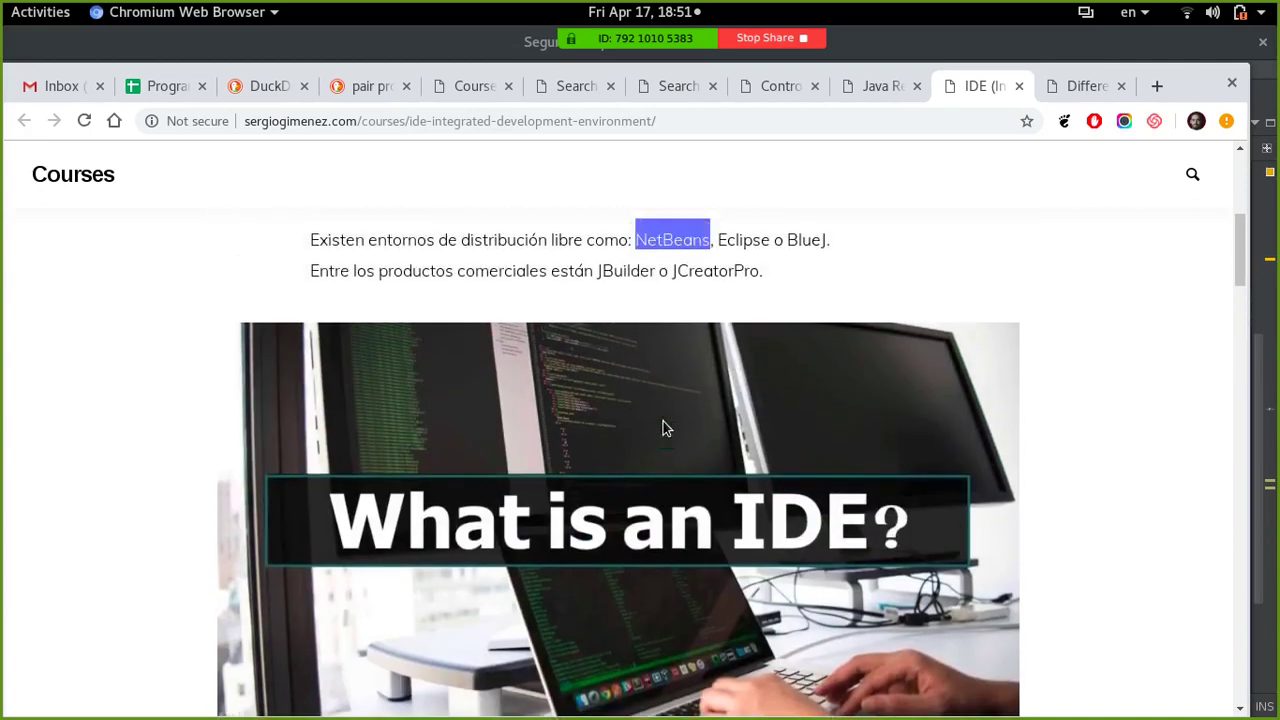
{"action": "left_click", "coordinate": [1017, 88]}
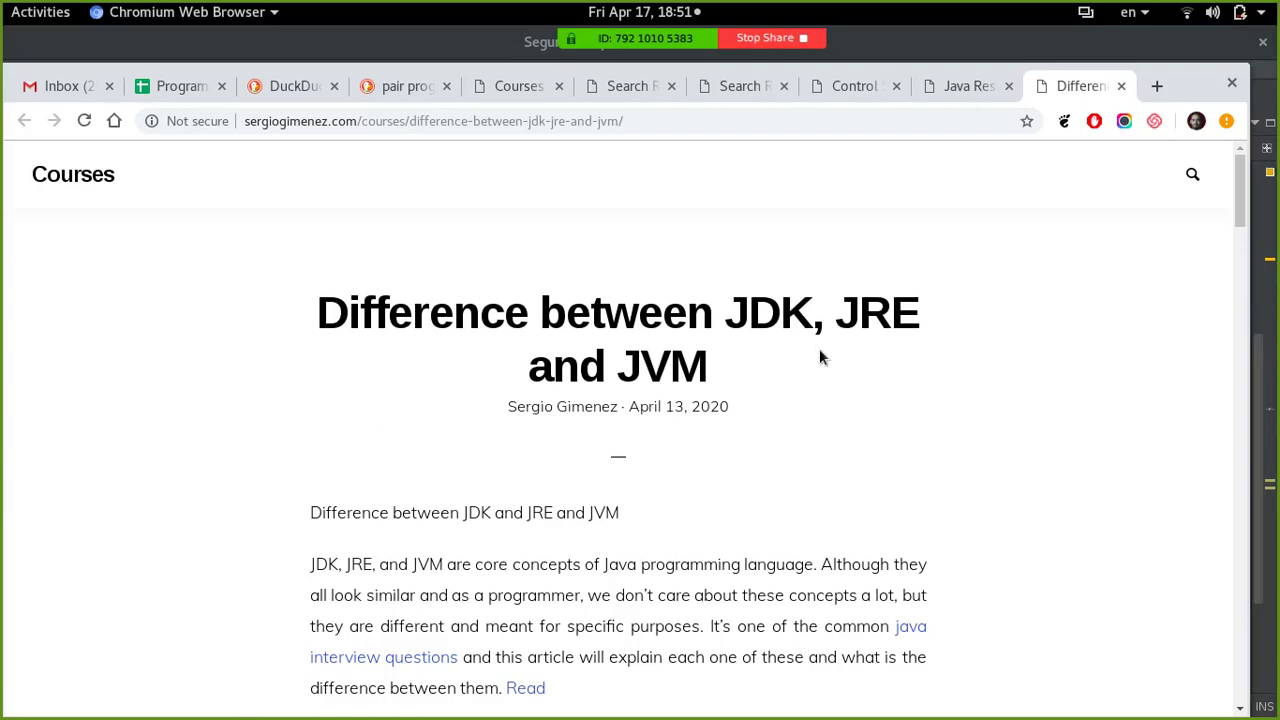
- Read through the JDK/JRE/JVM article and open its original source page via the Read link
{"action": "scroll", "coordinate": [819, 350], "scroll_direction": "down", "scroll_amount": 3}
{"action": "scroll", "coordinate": [819, 350], "scroll_direction": "down", "scroll_amount": 8}
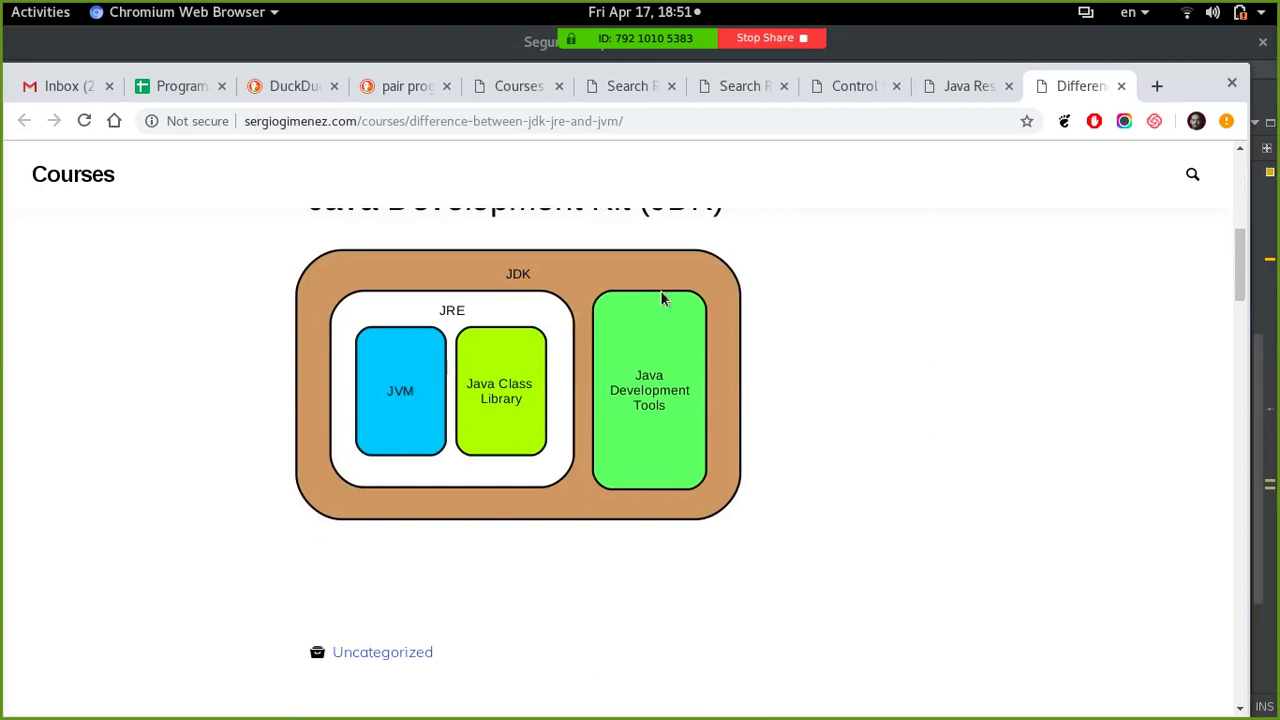
{"action": "scroll", "coordinate": [802, 397], "scroll_direction": "up", "scroll_amount": 2}
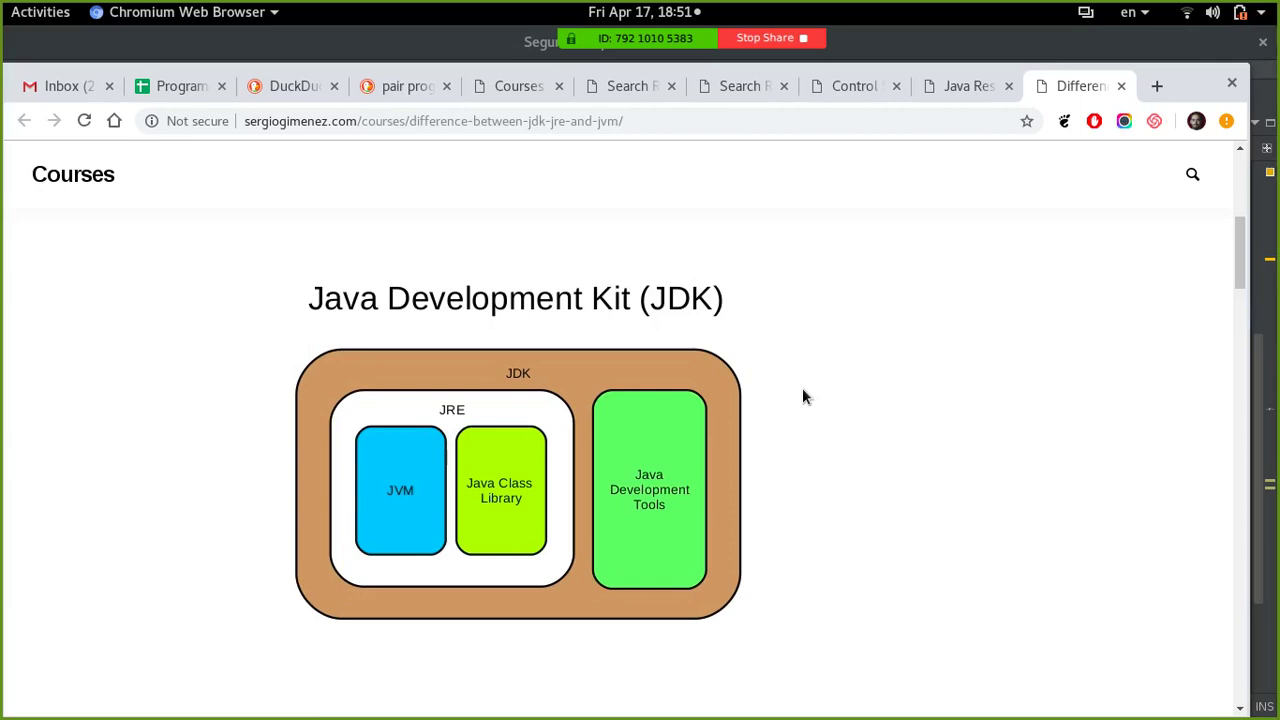
{"action": "scroll", "coordinate": [802, 397], "scroll_direction": "up", "scroll_amount": 6}
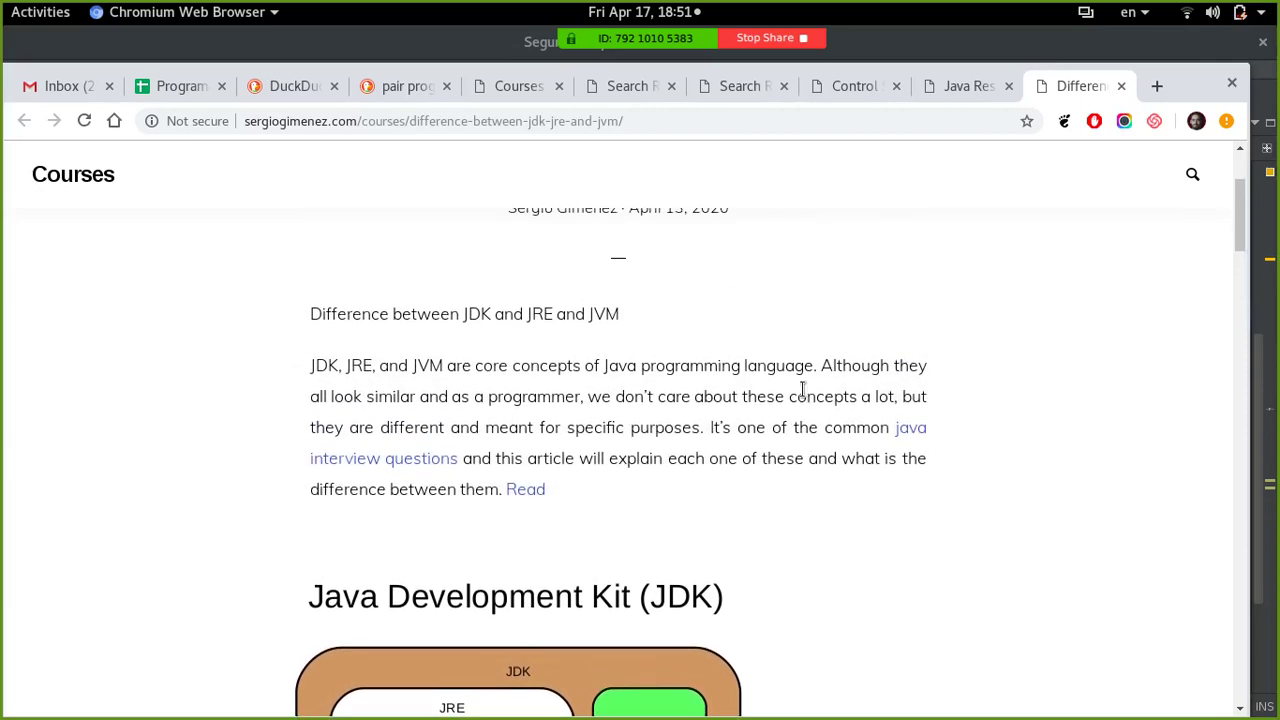
{"action": "scroll", "coordinate": [802, 389], "scroll_direction": "down", "scroll_amount": 7}
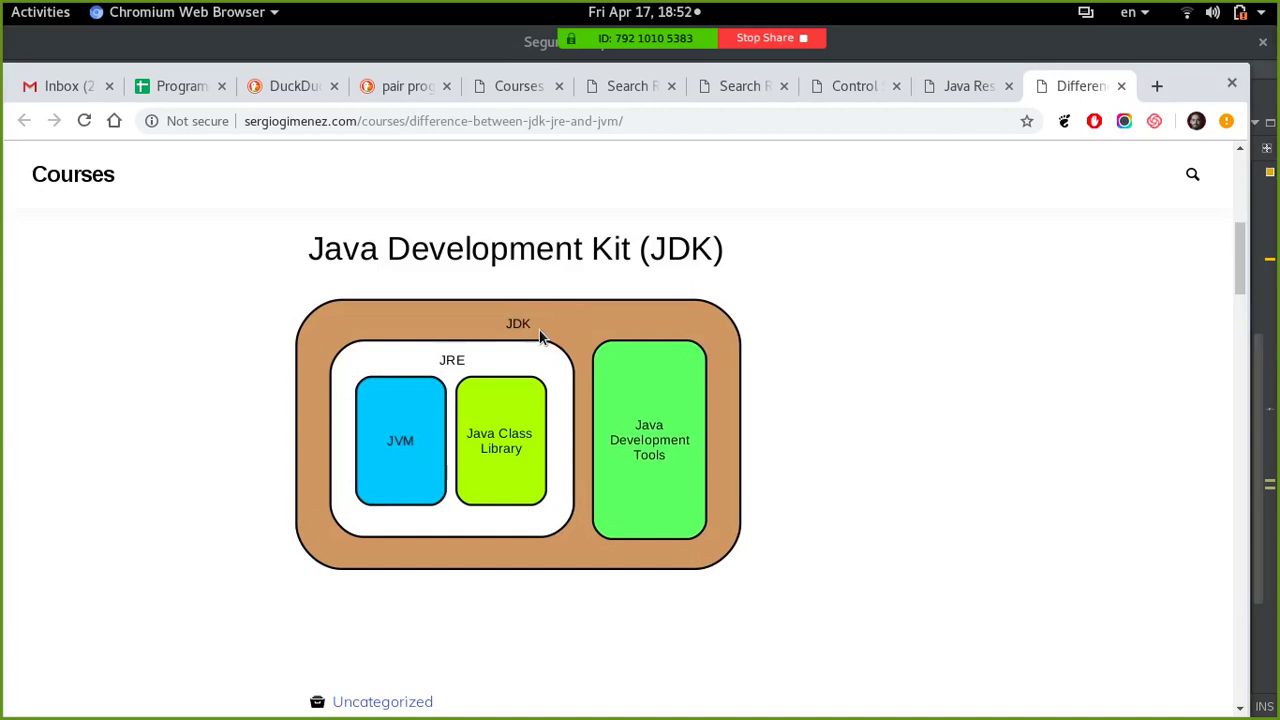
{"action": "scroll", "coordinate": [539, 330], "scroll_direction": "up", "scroll_amount": 5}
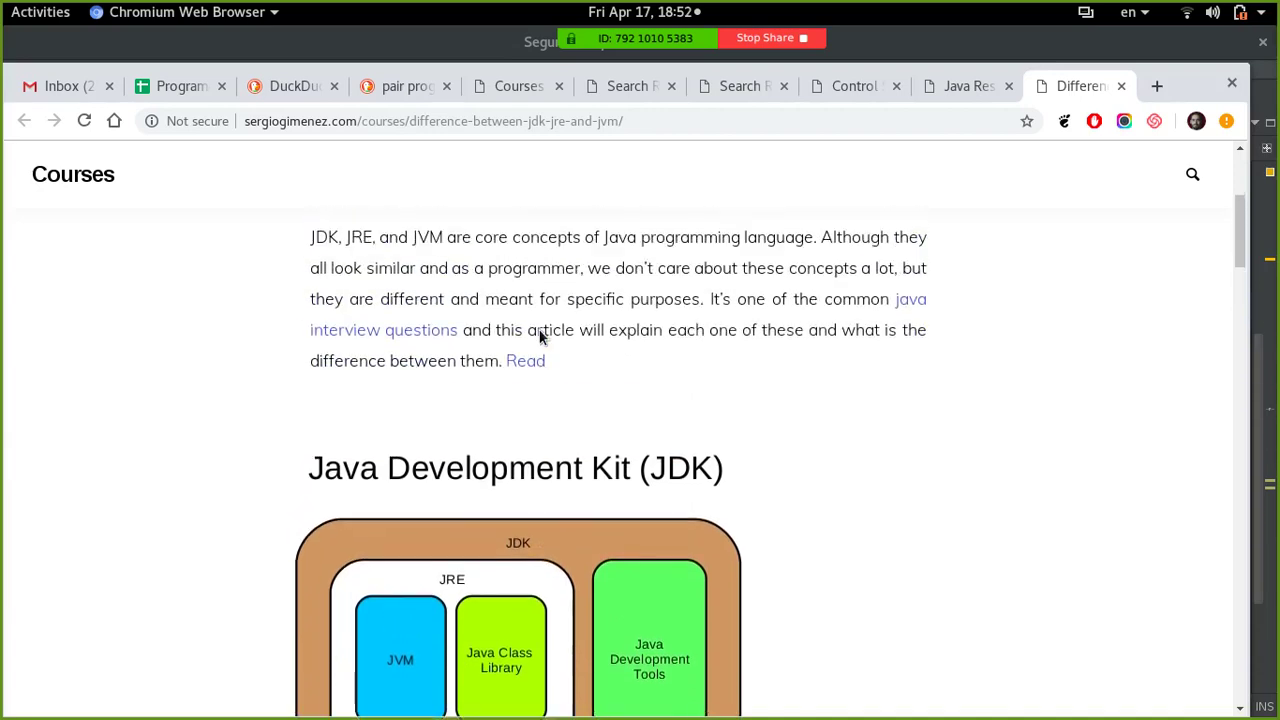
{"action": "left_click", "coordinate": [541, 390]}
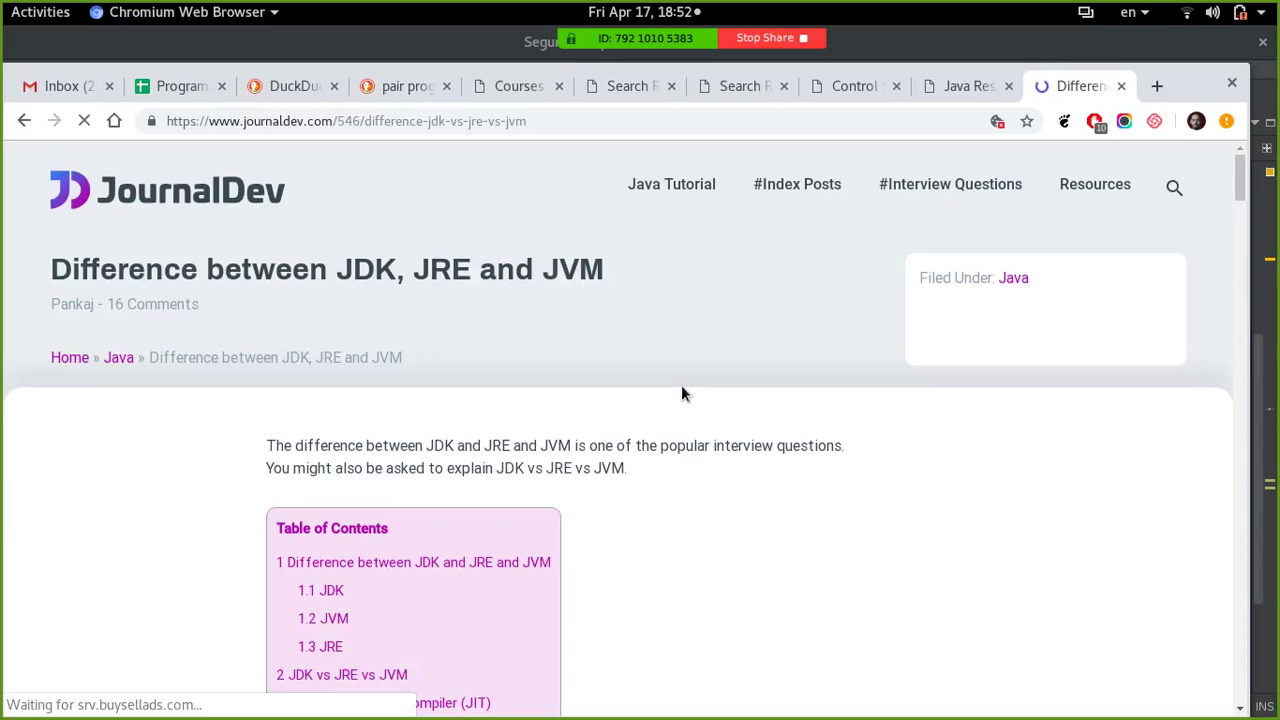
- Skim the JournalDev article and dismiss its notification permission prompt
{"action": "scroll", "coordinate": [681, 393], "scroll_direction": "down", "scroll_amount": 5}
{"action": "scroll", "coordinate": [677, 392], "scroll_direction": "down", "scroll_amount": 9}
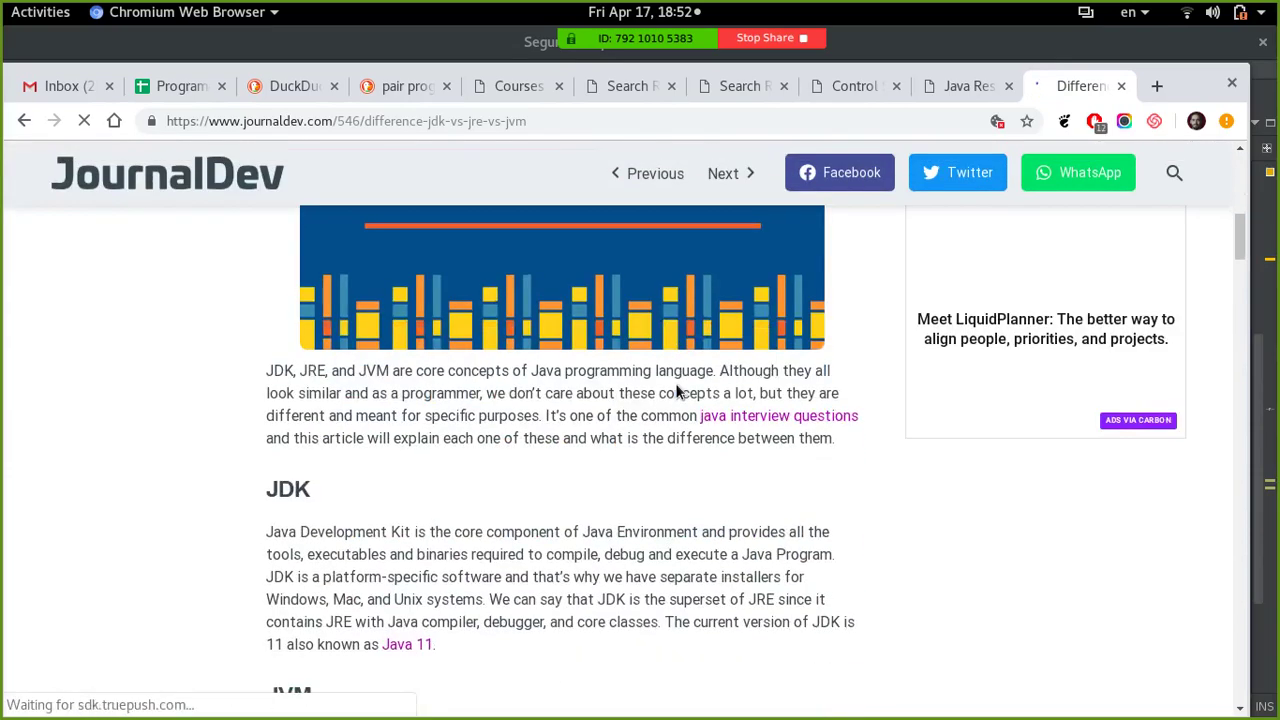
{"action": "scroll", "coordinate": [674, 380], "scroll_direction": "down", "scroll_amount": 9}
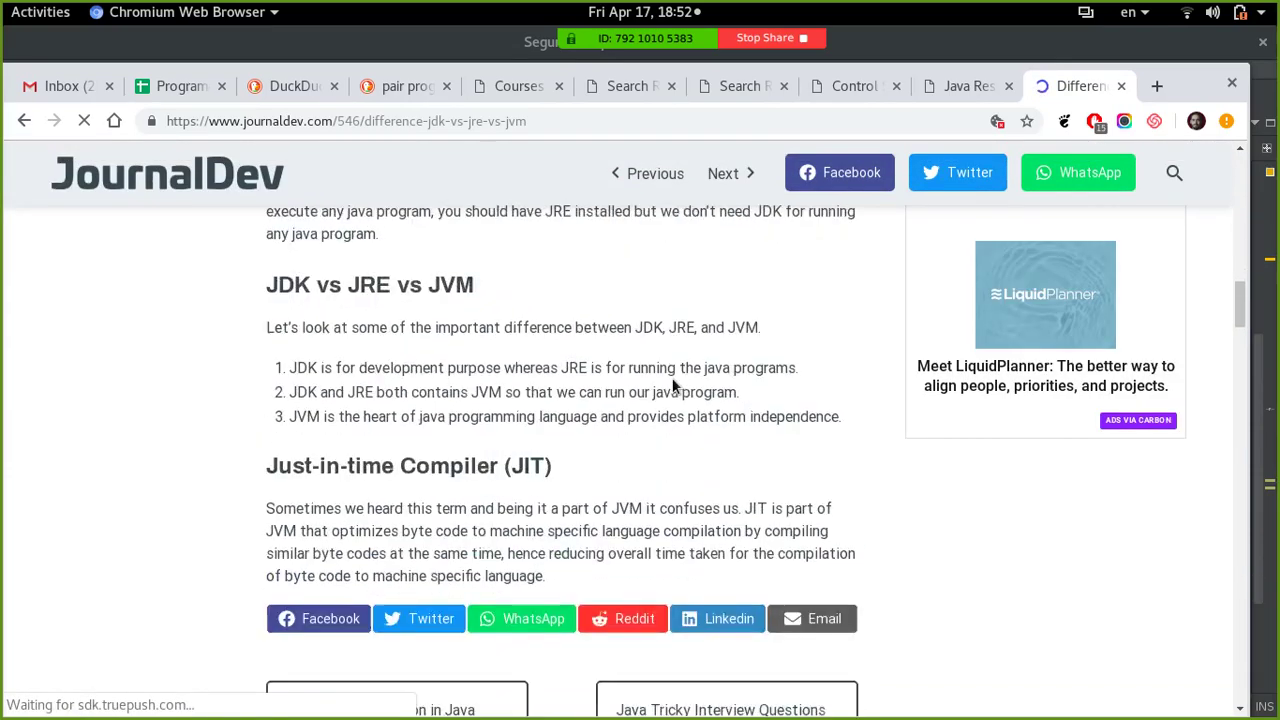
{"action": "scroll", "coordinate": [672, 381], "scroll_direction": "up", "scroll_amount": 9}
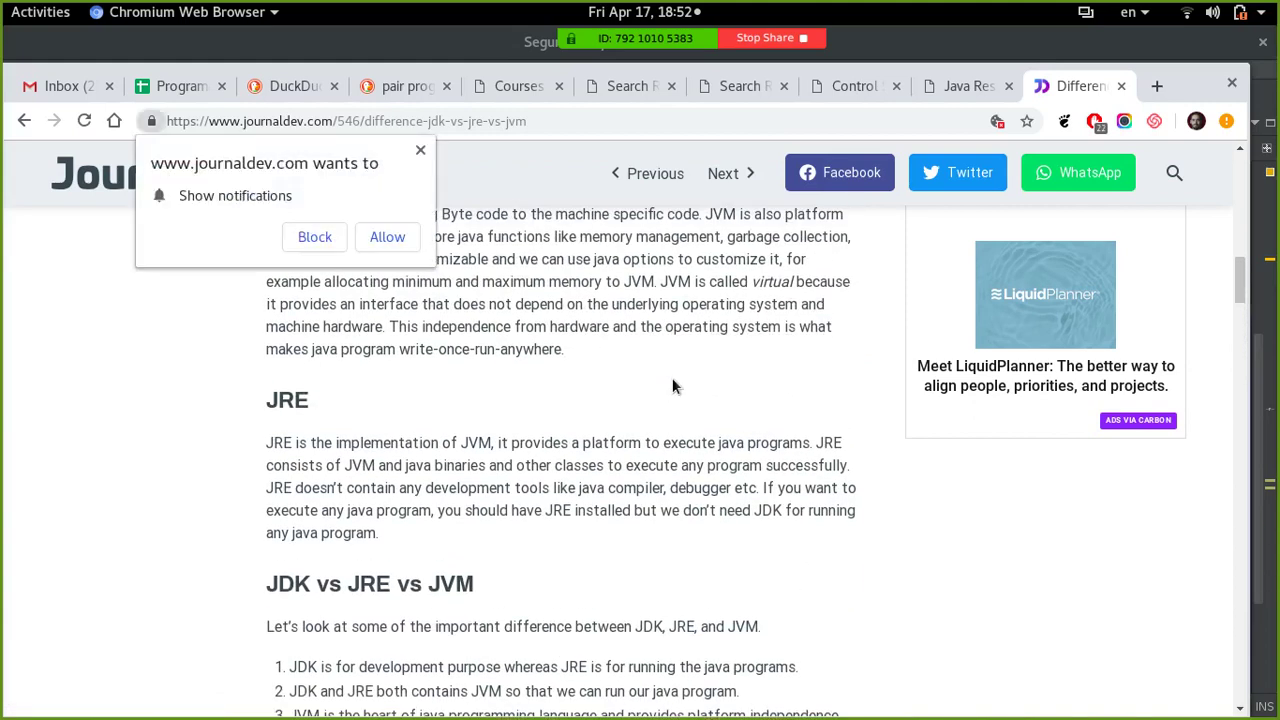
{"action": "left_click", "coordinate": [421, 153]}
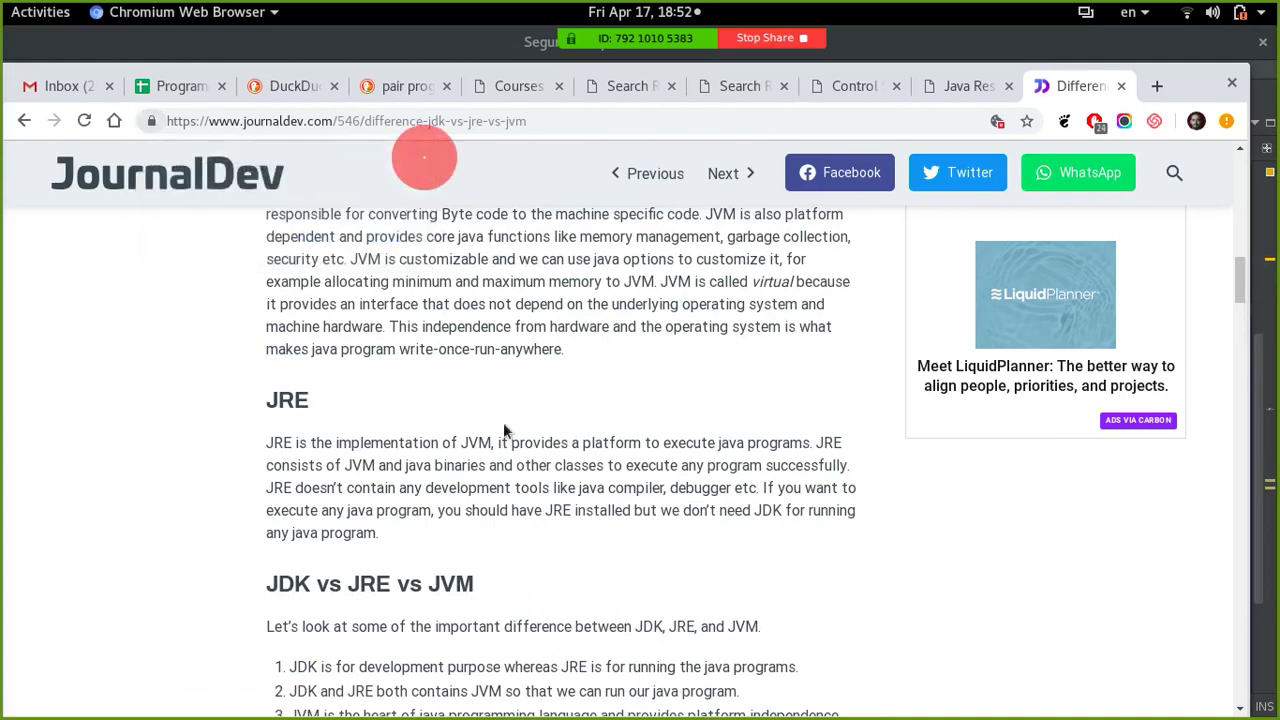
- Highlight the 'Difference between JDK, JRE and JVM' heading, then close the JournalDev tab
{"action": "scroll", "coordinate": [510, 435], "scroll_direction": "down", "scroll_amount": 3}
{"action": "scroll", "coordinate": [525, 455], "scroll_direction": "up", "scroll_amount": 12}
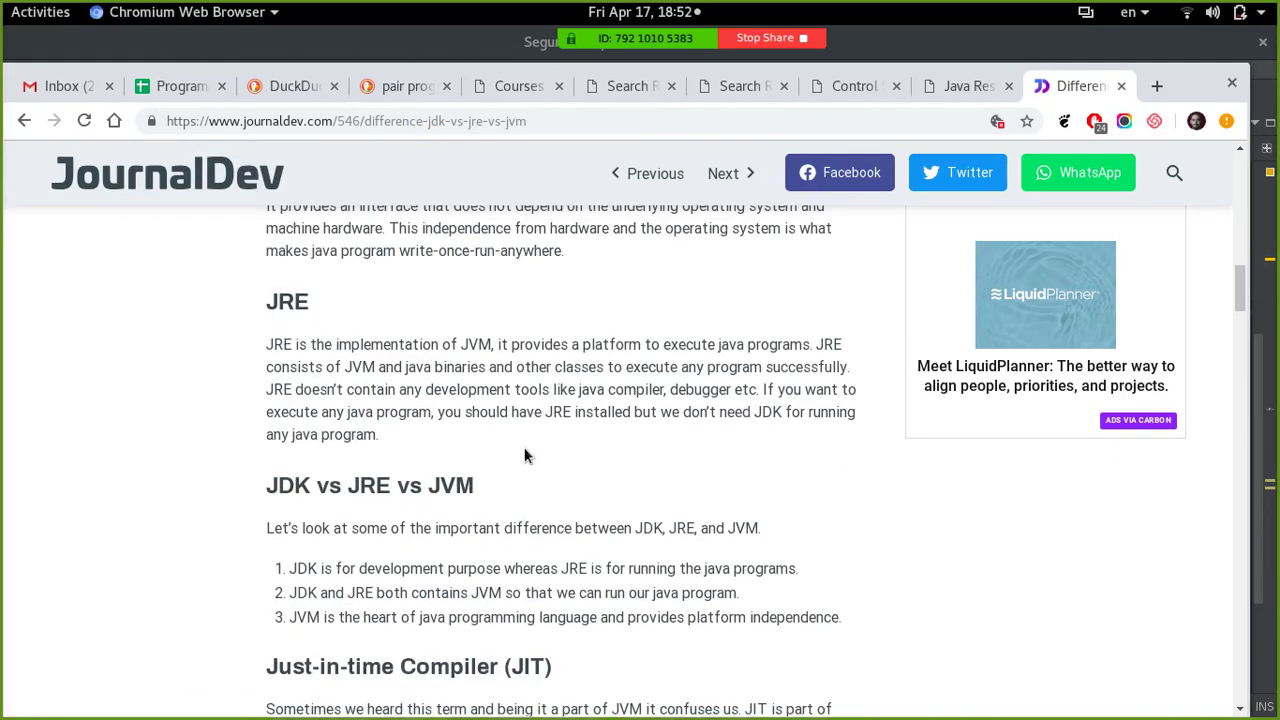
{"action": "scroll", "coordinate": [524, 449], "scroll_direction": "up", "scroll_amount": 2}
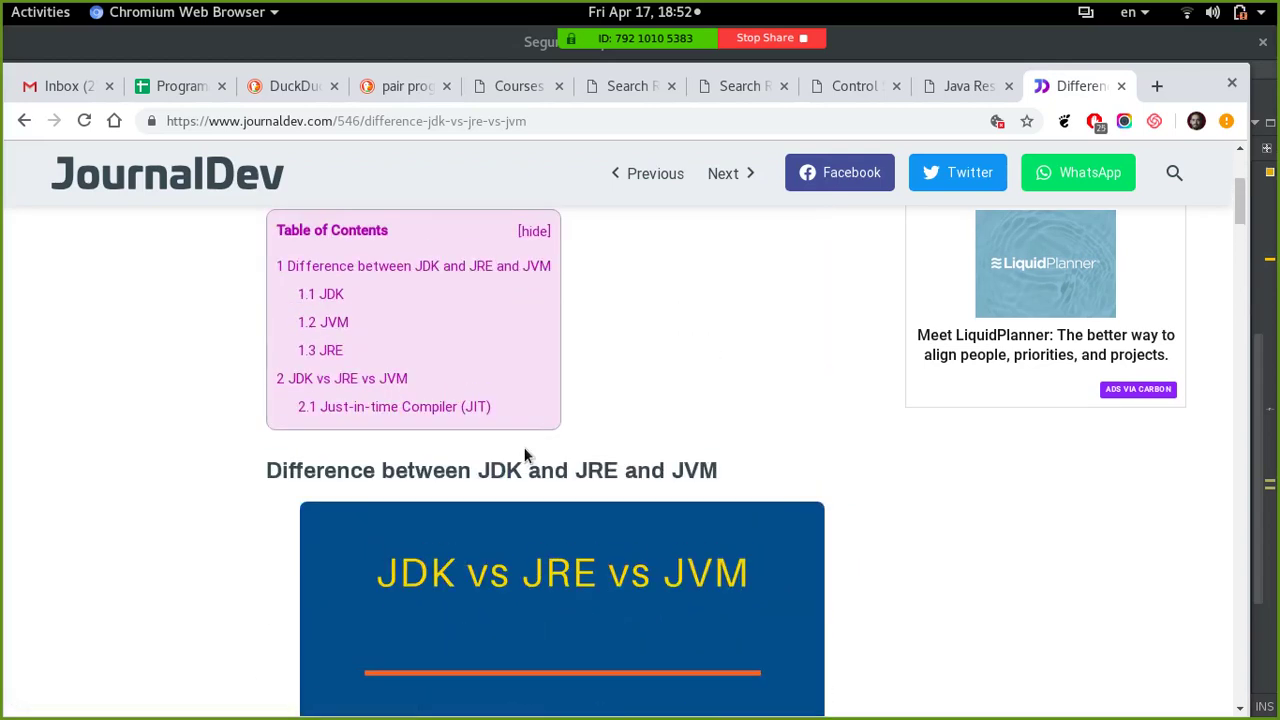
{"action": "left_click_drag", "start_coordinate": [697, 470], "coordinate": [718, 470]}
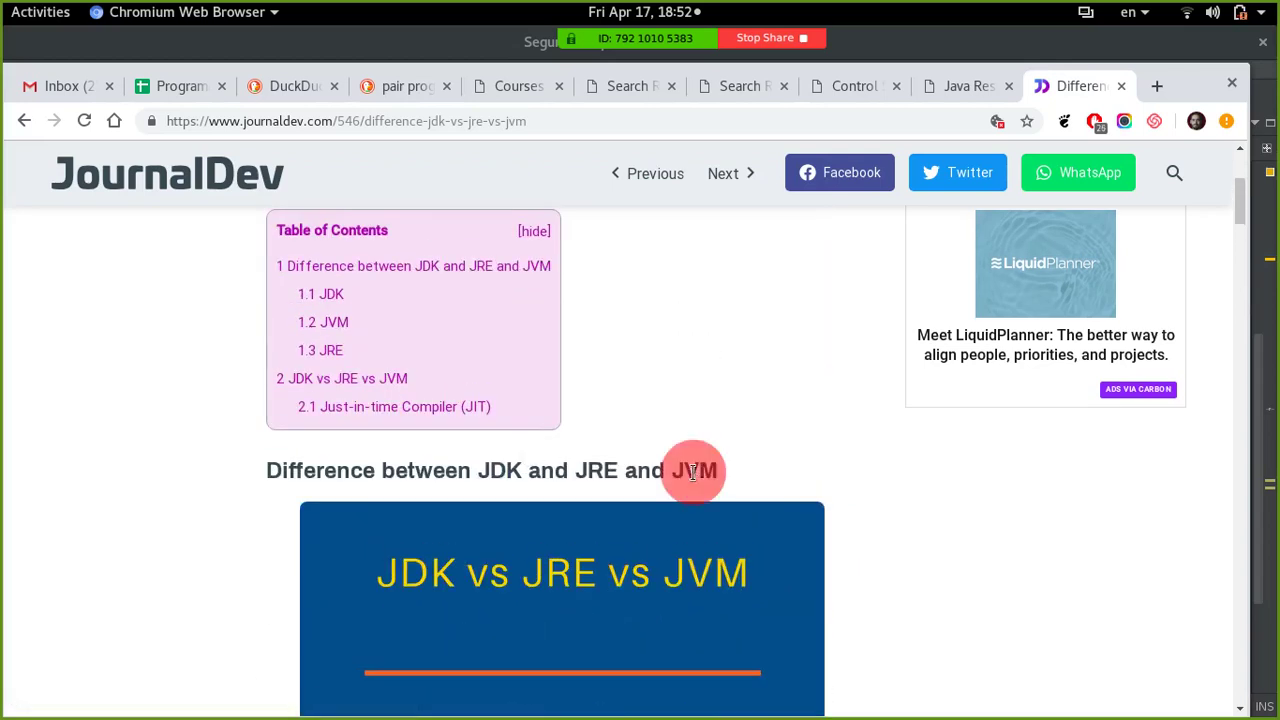
{"action": "left_click_drag", "start_coordinate": [458, 483], "coordinate": [443, 470]}
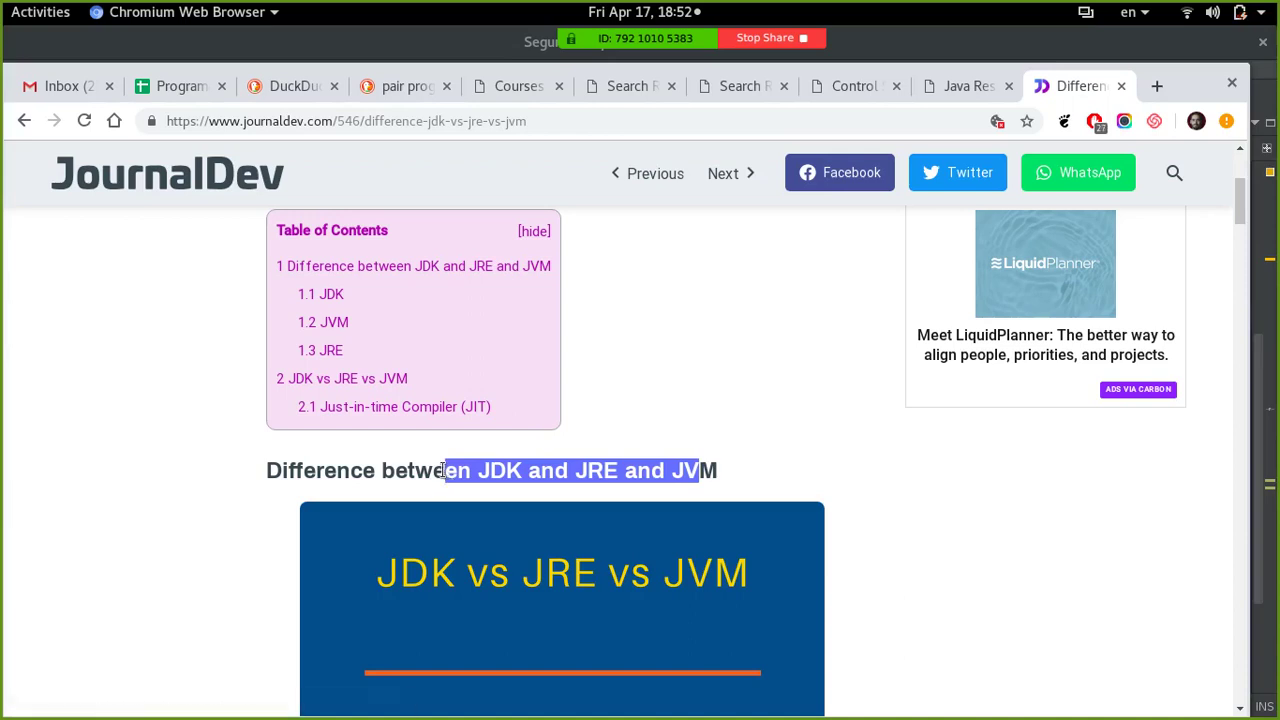
{"action": "left_click", "coordinate": [1121, 86]}
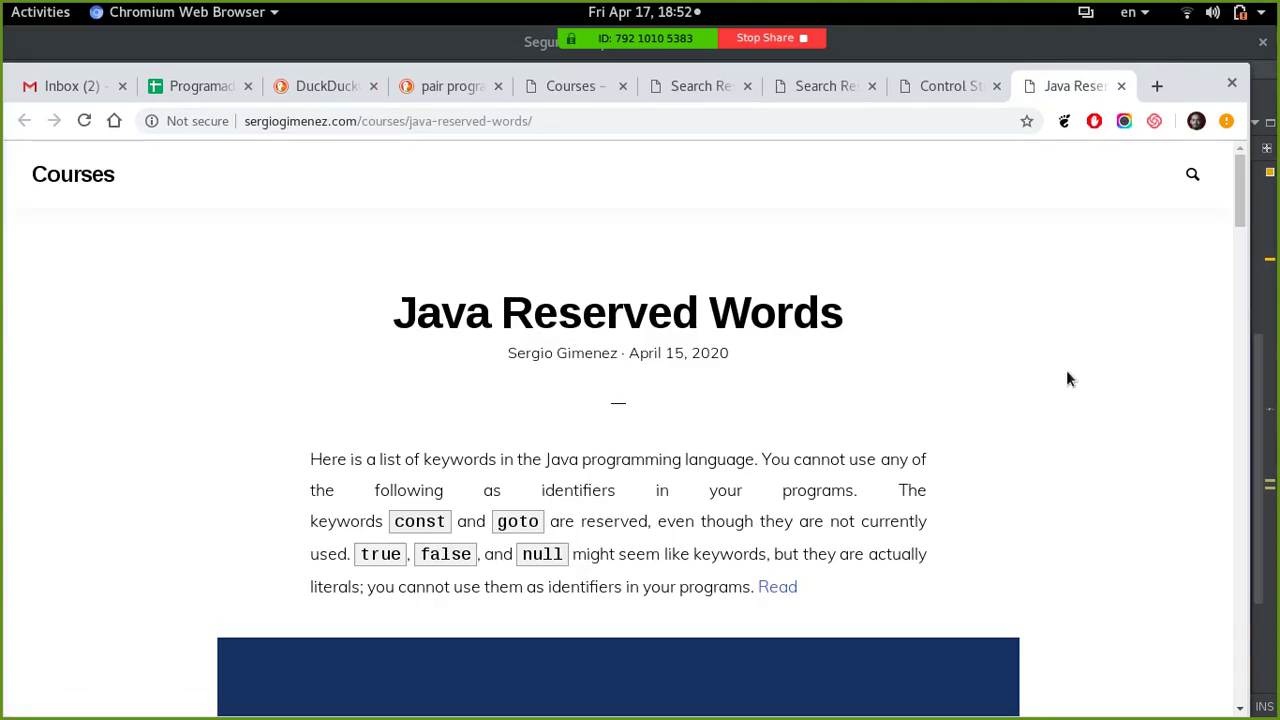
- Copy the Java Reserved Words page address from the address bar
{"action": "scroll", "coordinate": [1065, 380], "scroll_direction": "down", "scroll_amount": 4}
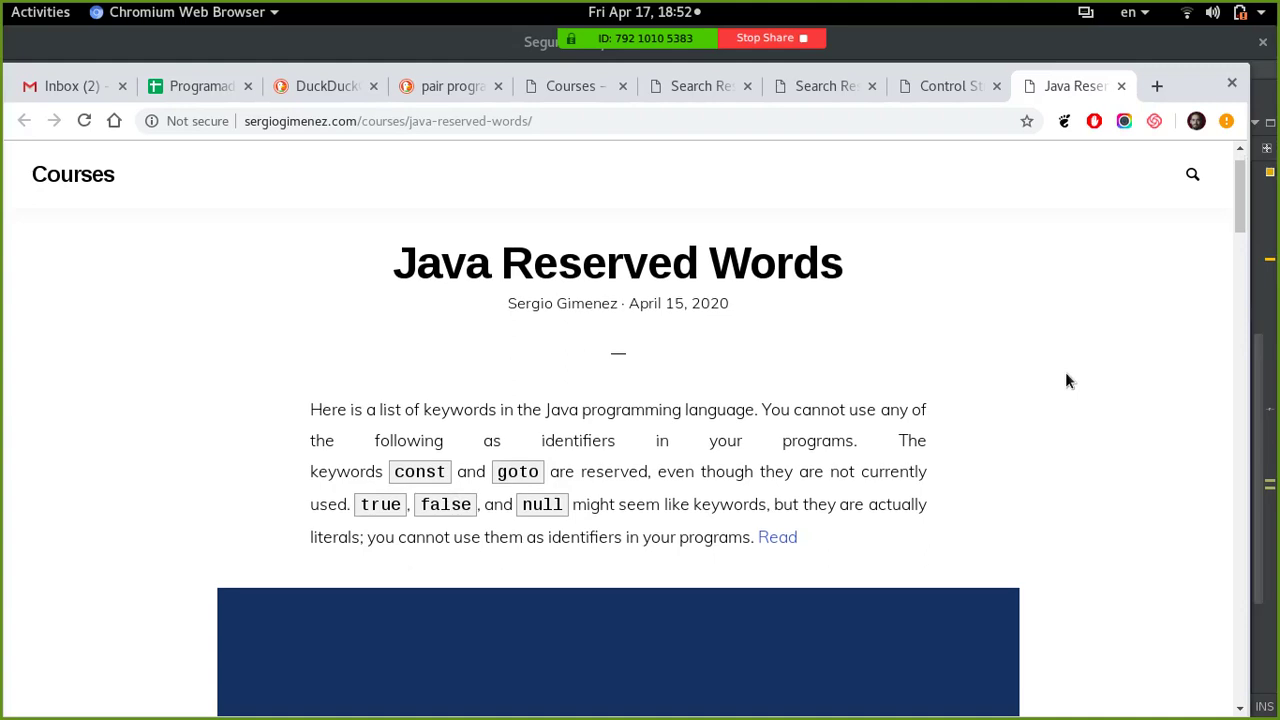
{"action": "scroll", "coordinate": [1074, 376], "scroll_direction": "down", "scroll_amount": 10}
{"action": "scroll", "coordinate": [1074, 376], "scroll_direction": "up", "scroll_amount": 9}
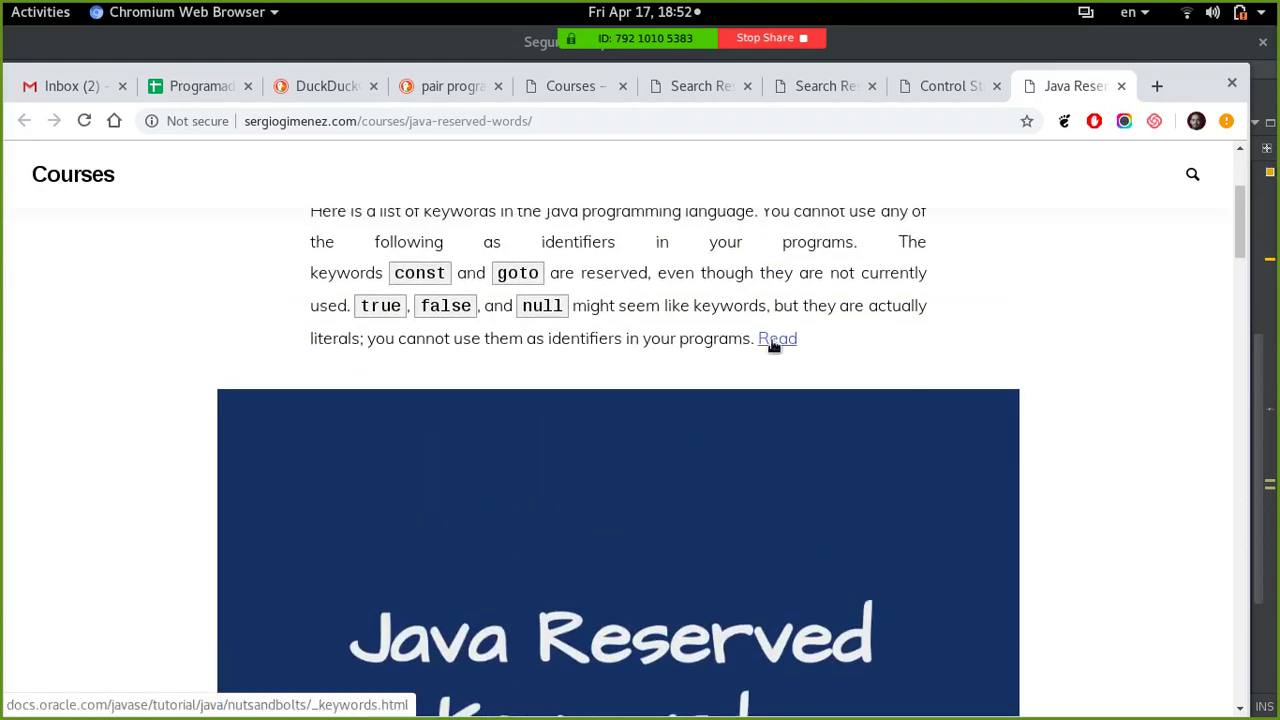
{"action": "right_click", "coordinate": [515, 128]}
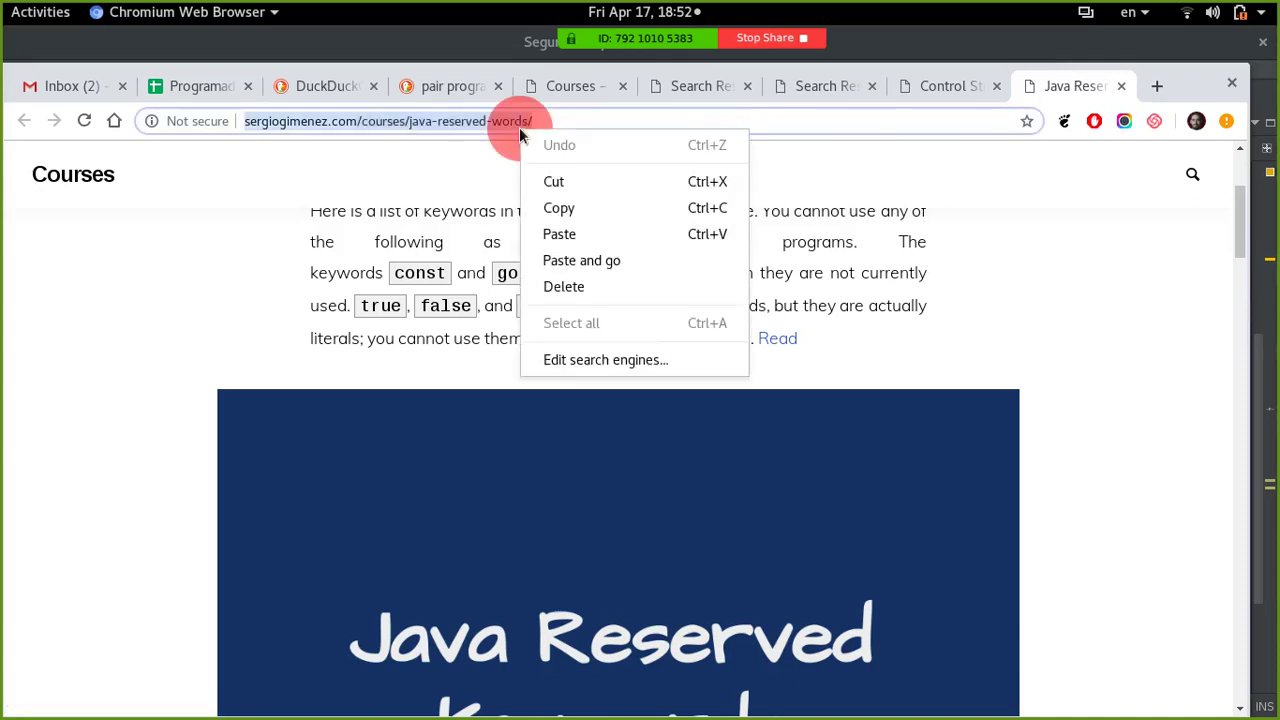
{"action": "left_click", "coordinate": [551, 211]}
- Paste the reserved-words link into C23 and enter 'Palabras resrervadas en java' in B23
{"action": "left_click", "coordinate": [206, 88]}
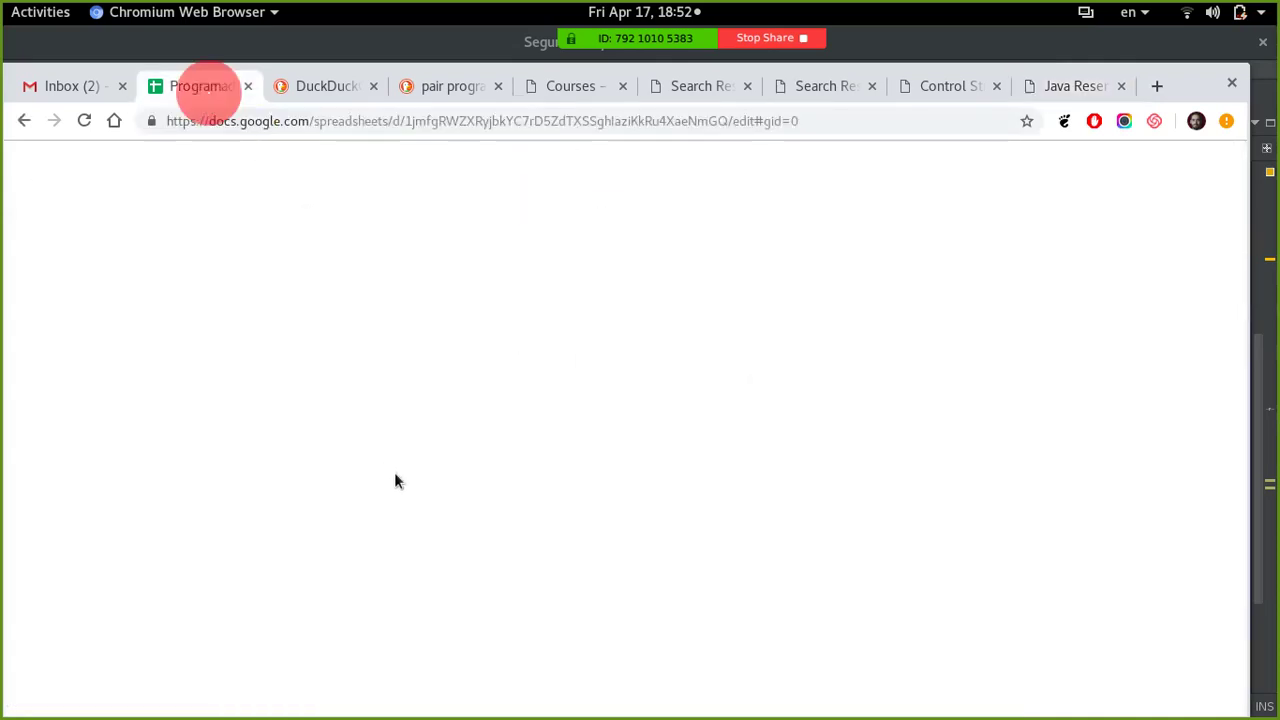
{"action": "left_click", "coordinate": [623, 648]}
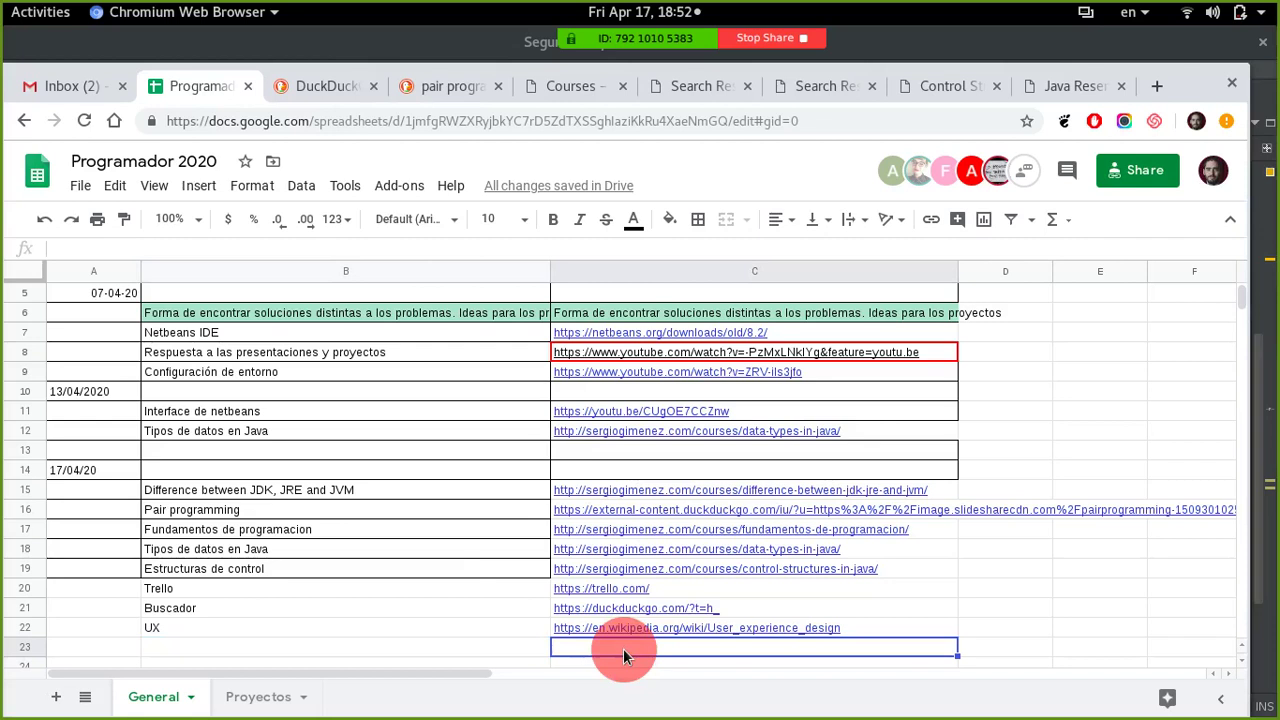
{"action": "key", "text": "ctrl+v"}
{"action": "key", "text": "Left"}
{"action": "type", "text": "Palabras resr"}
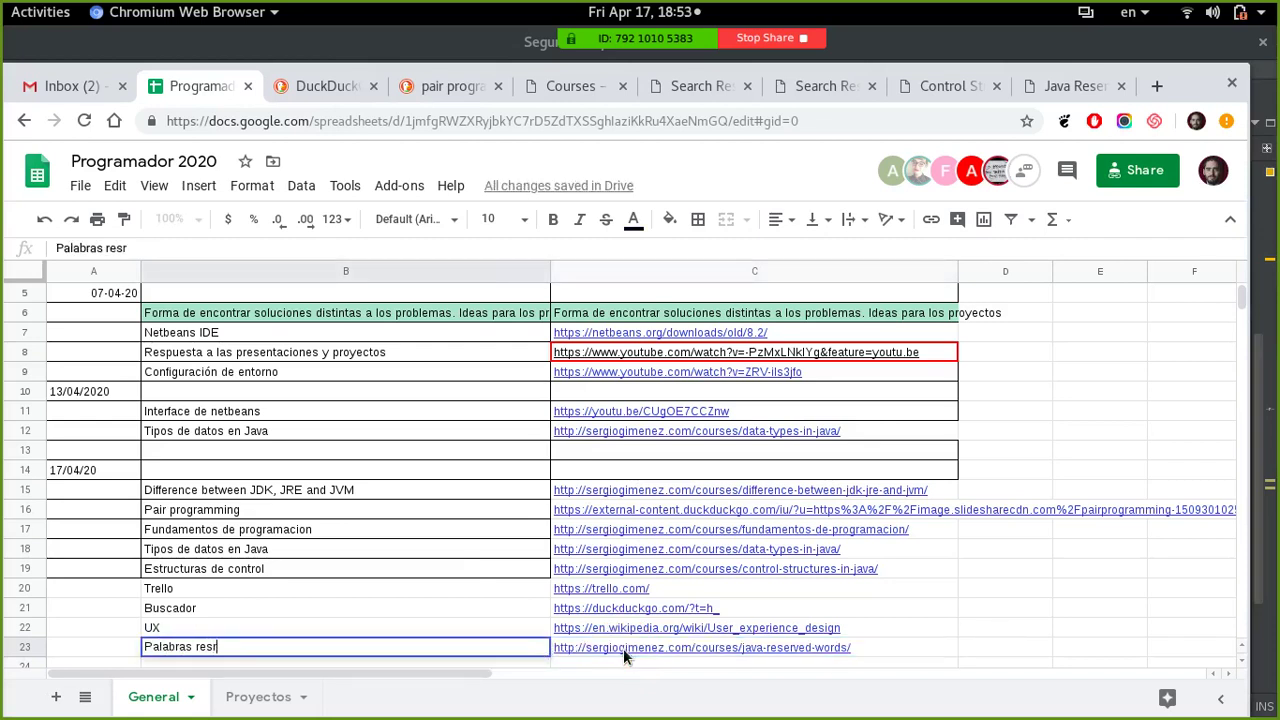
{"action": "key", "text": "BackSpace"}
{"action": "type", "text": "ervadas en java"}
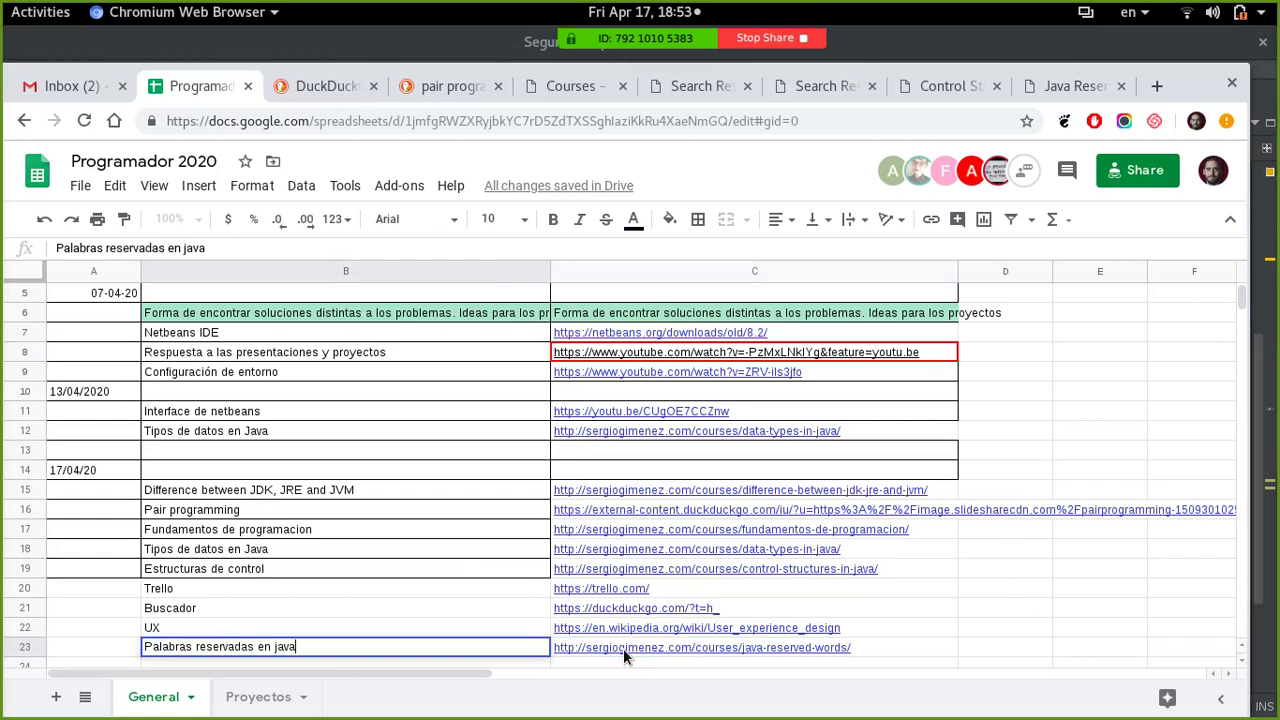
{"action": "key", "text": "Return"}
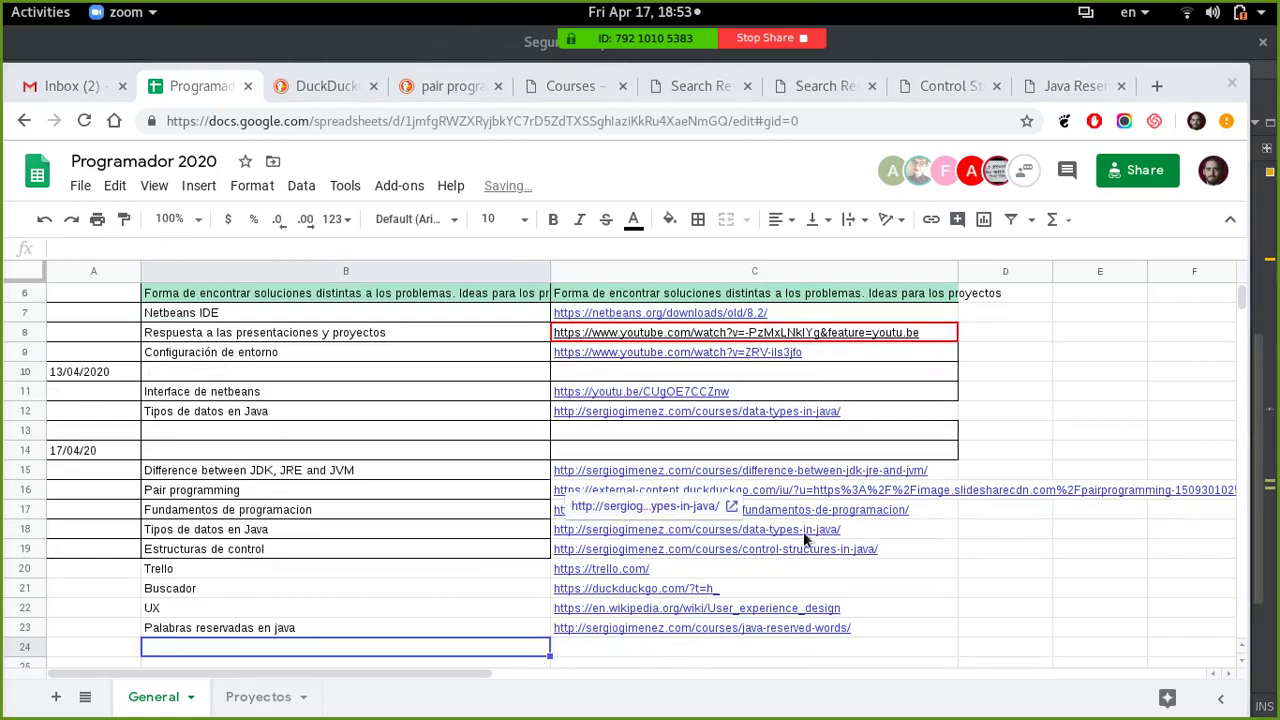
- Follow the reserved-words article's Read link to Oracle's Java Language Keywords page and scroll its keyword table
{"action": "left_click", "coordinate": [1053, 86]}
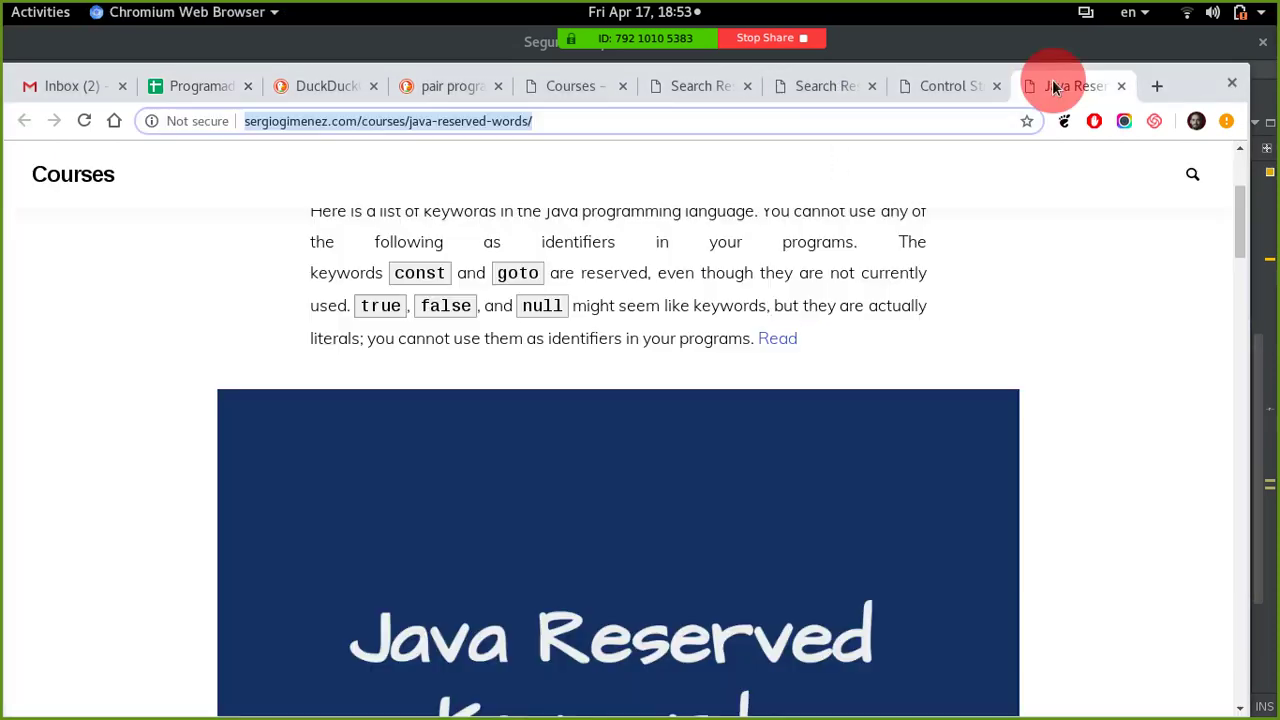
{"action": "left_click", "coordinate": [788, 349]}
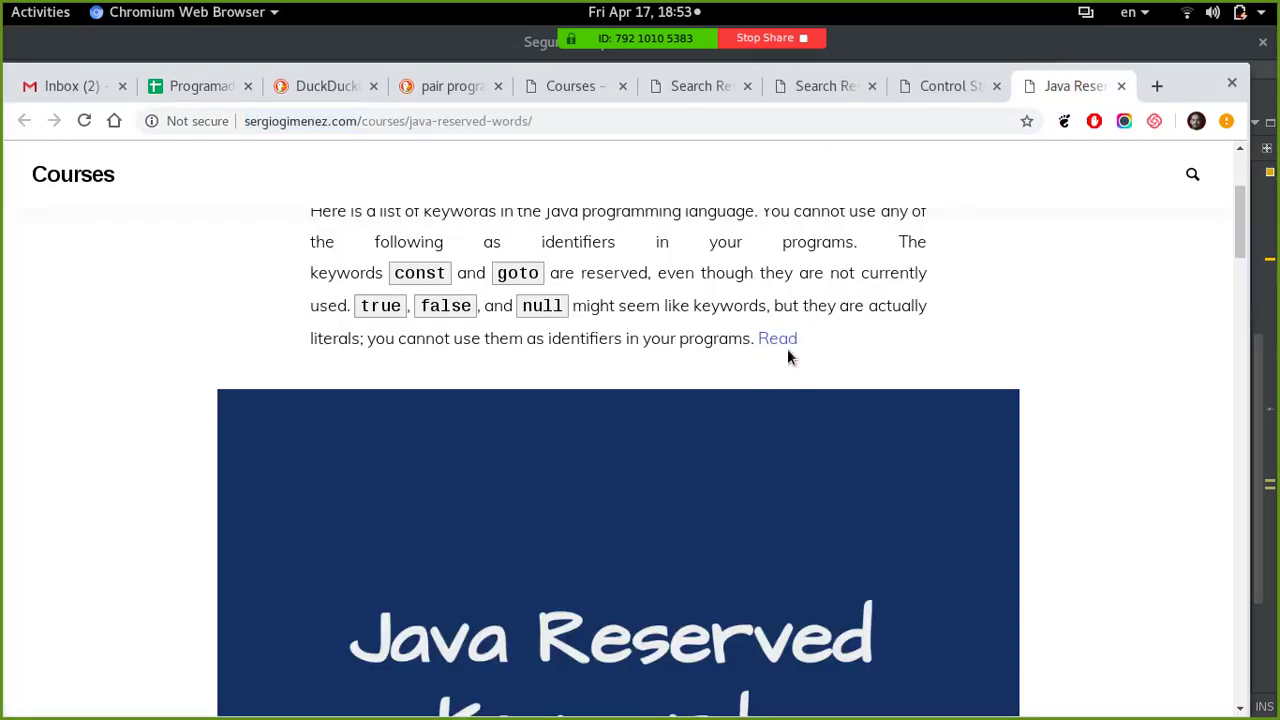
{"action": "left_click", "coordinate": [787, 349]}
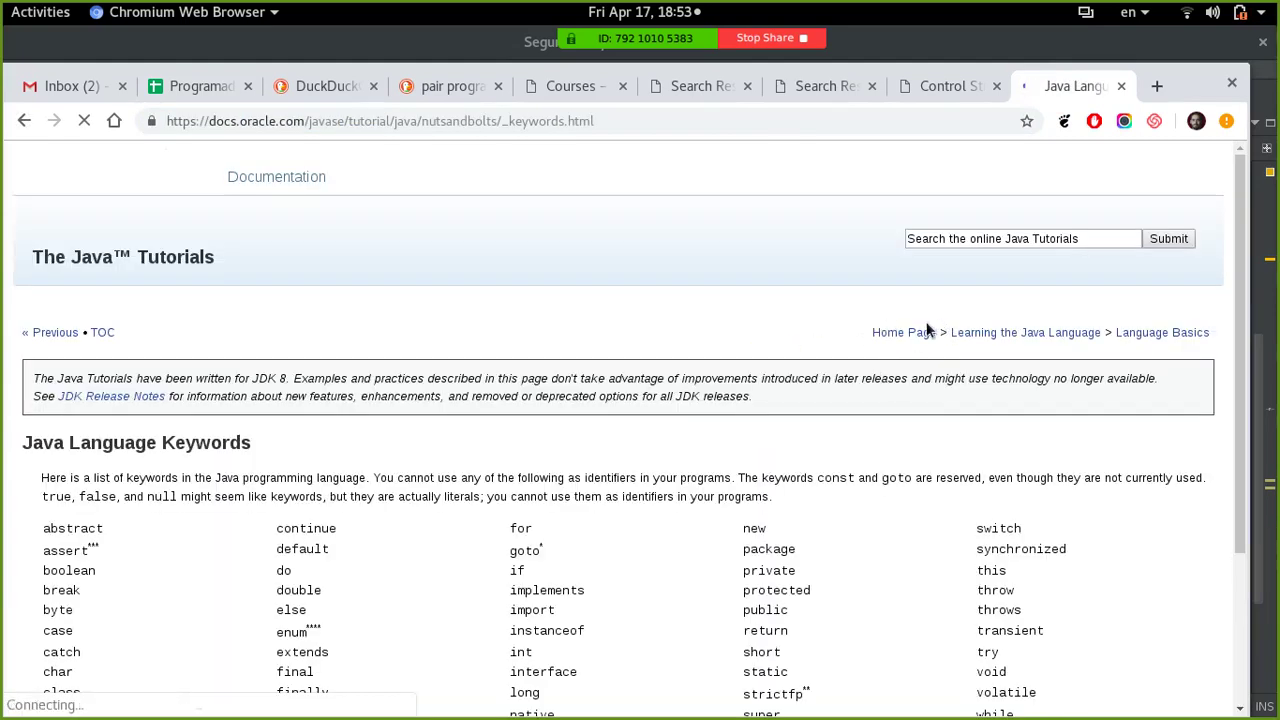
{"action": "scroll", "coordinate": [856, 362], "scroll_direction": "down", "scroll_amount": 2}
{"action": "scroll", "coordinate": [856, 362], "scroll_direction": "down", "scroll_amount": 1}
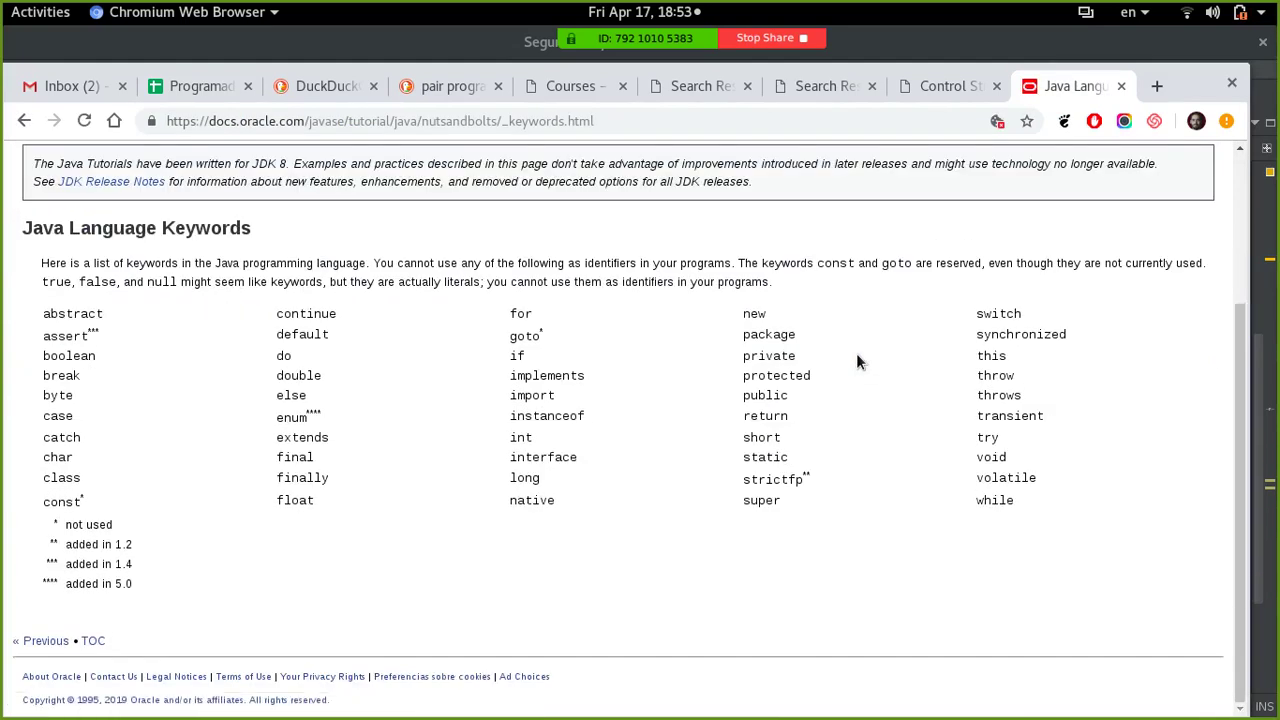
{"action": "left_click", "coordinate": [48, 322]}
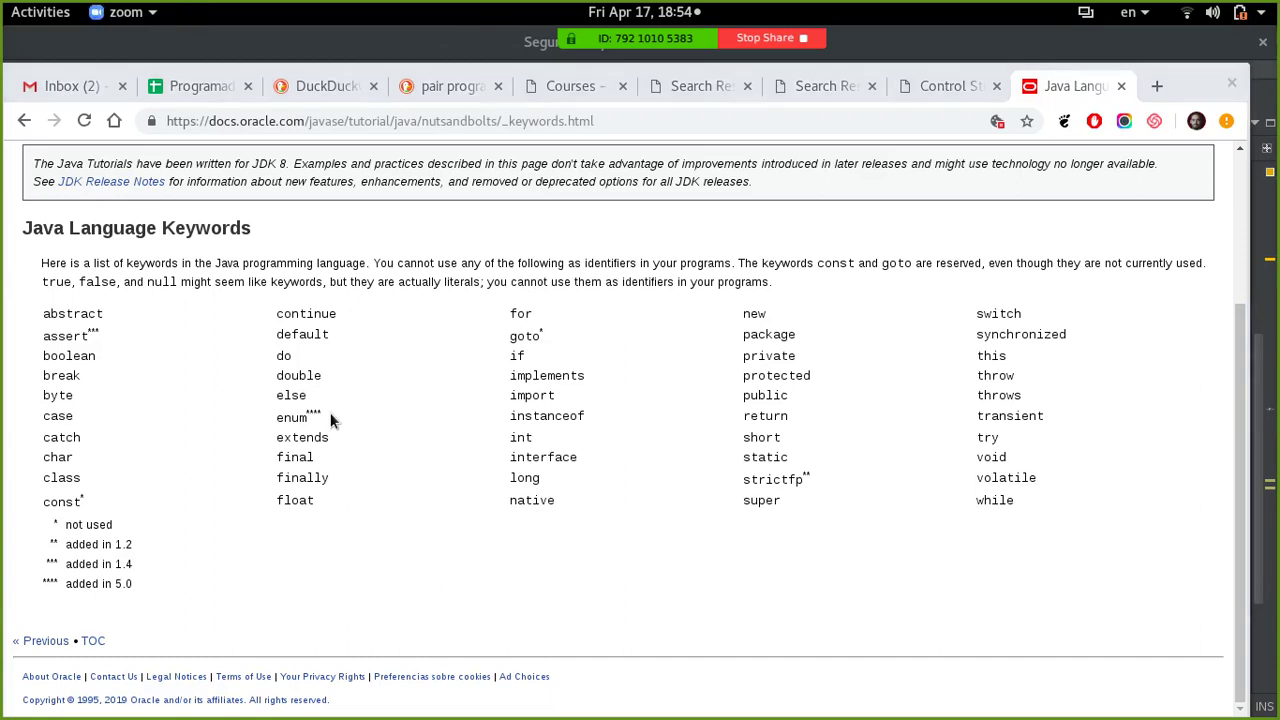
{"action": "key", "text": "super"}
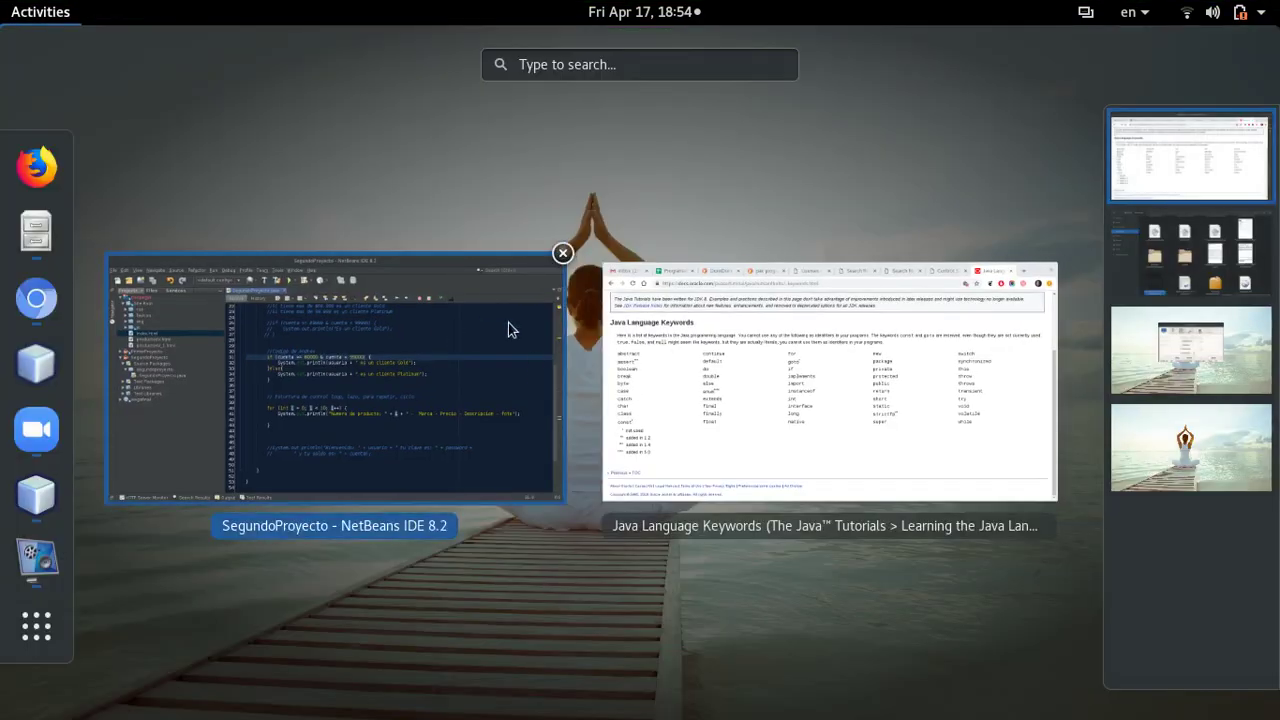
{"action": "left_click", "coordinate": [417, 388]}
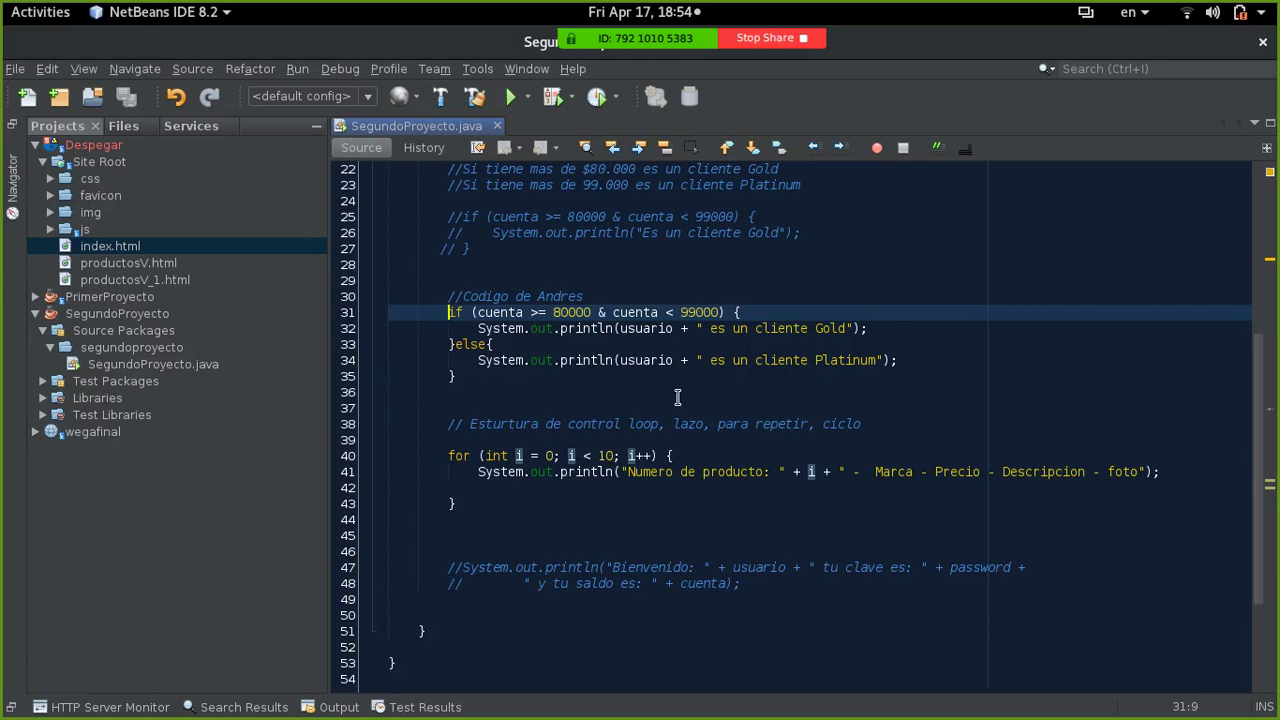
{"action": "scroll", "coordinate": [656, 408], "scroll_direction": "up", "scroll_amount": 2}
{"action": "scroll", "coordinate": [656, 408], "scroll_direction": "up", "scroll_amount": 5}
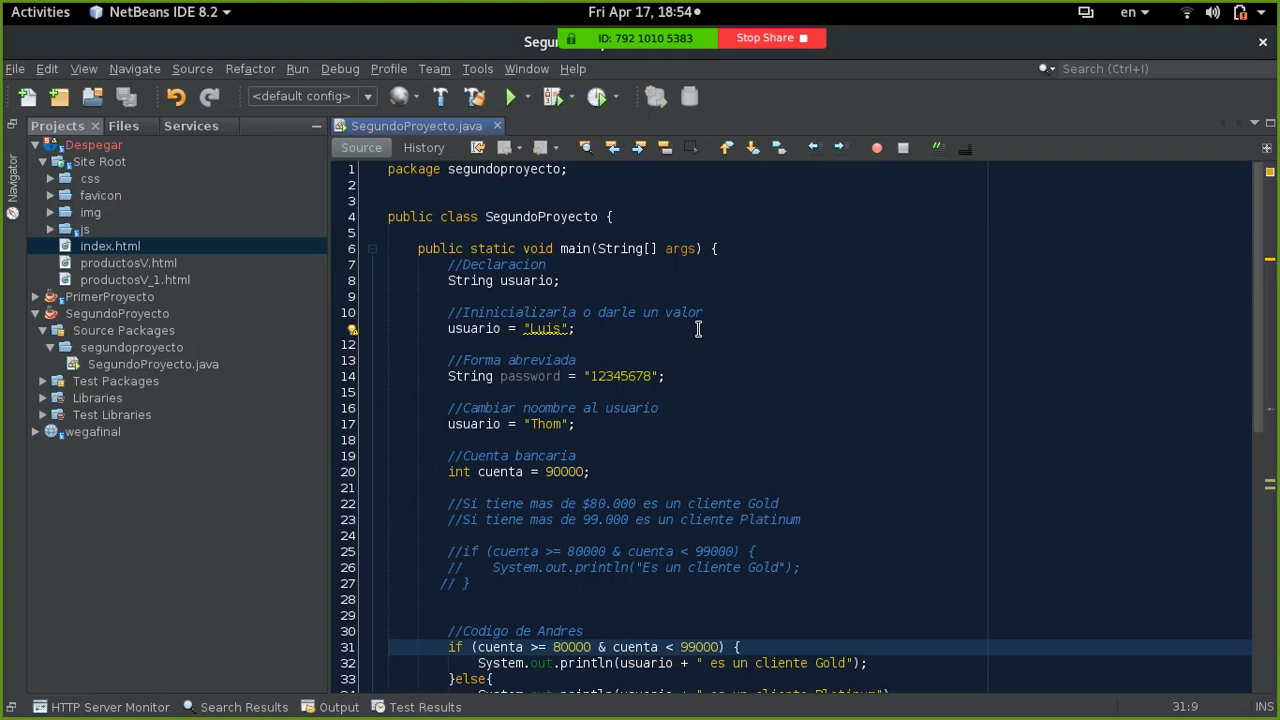
{"action": "scroll", "coordinate": [698, 330], "scroll_direction": "down", "scroll_amount": 2}
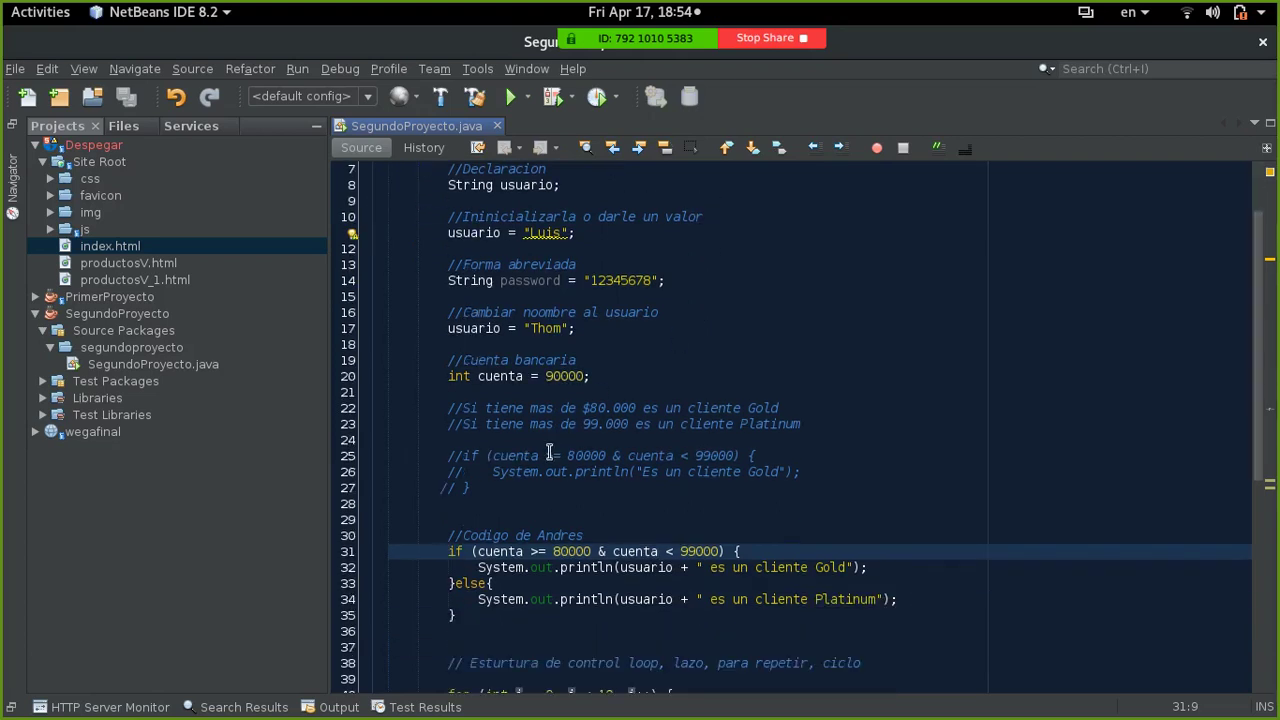
{"action": "left_click", "coordinate": [460, 567]}
{"action": "left_click", "coordinate": [468, 580]}
{"action": "double_click", "coordinate": [468, 580]}
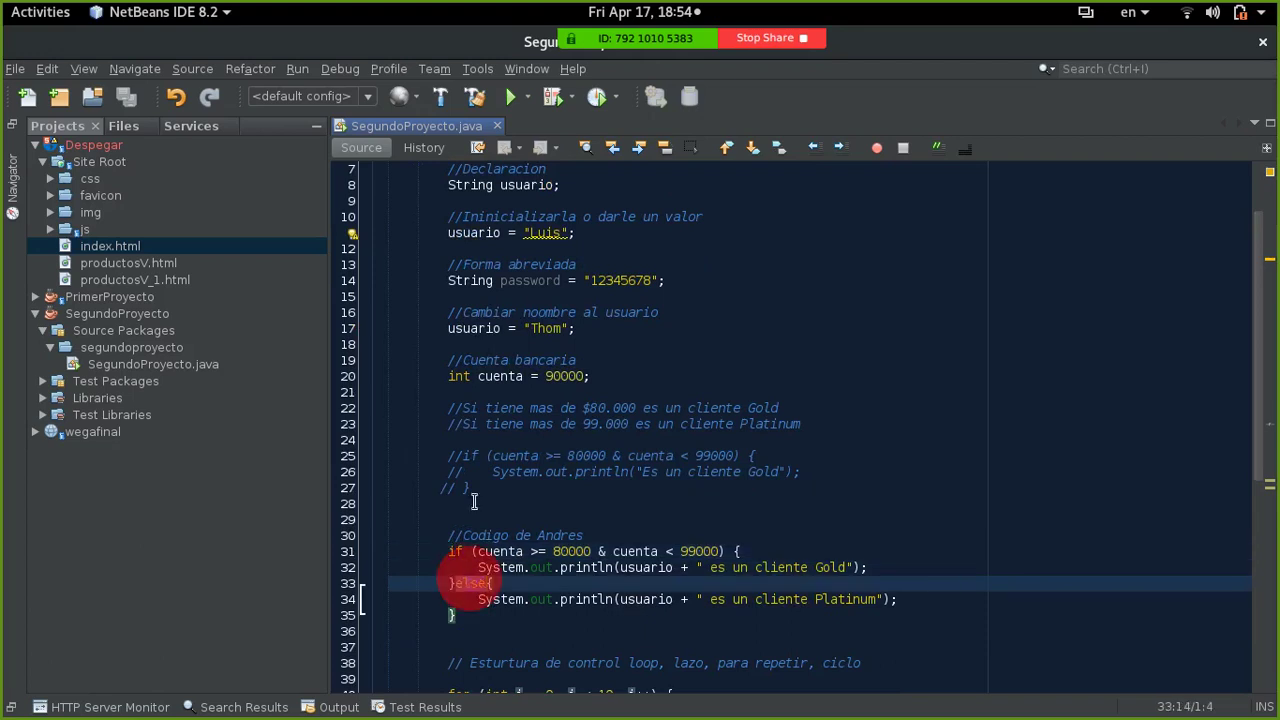
{"action": "left_click", "coordinate": [452, 388]}
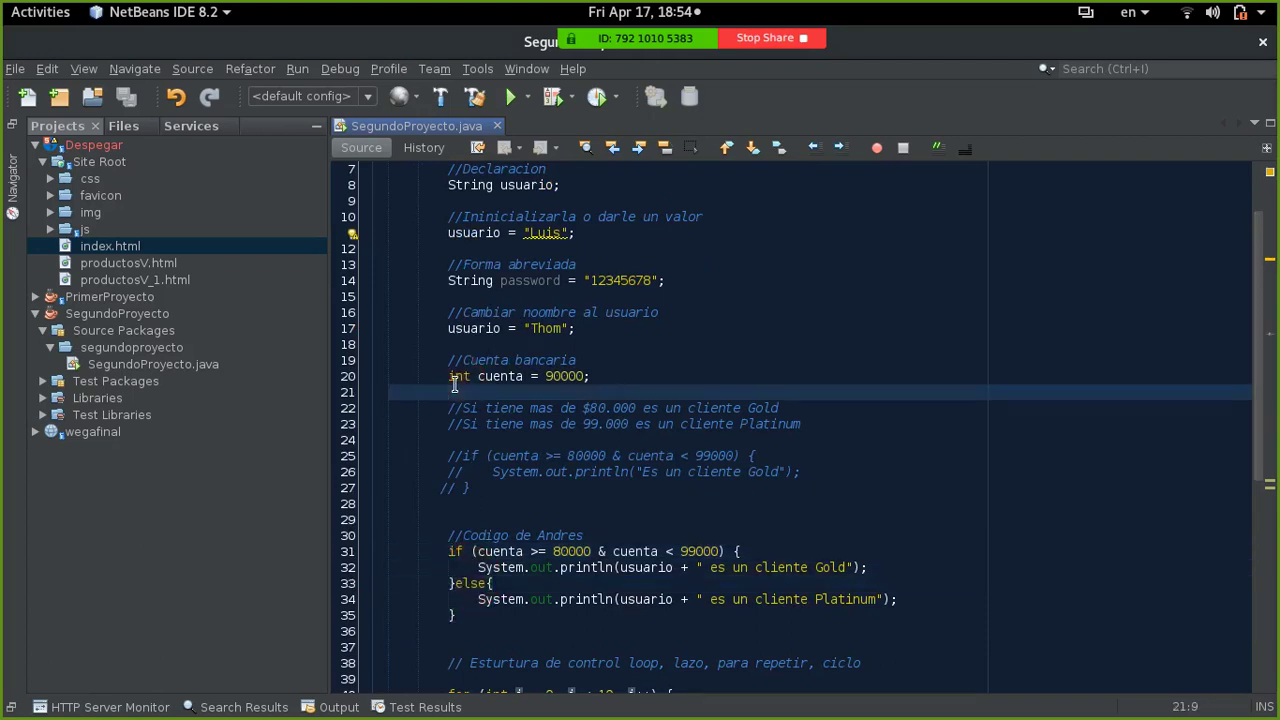
{"action": "double_click", "coordinate": [460, 280]}
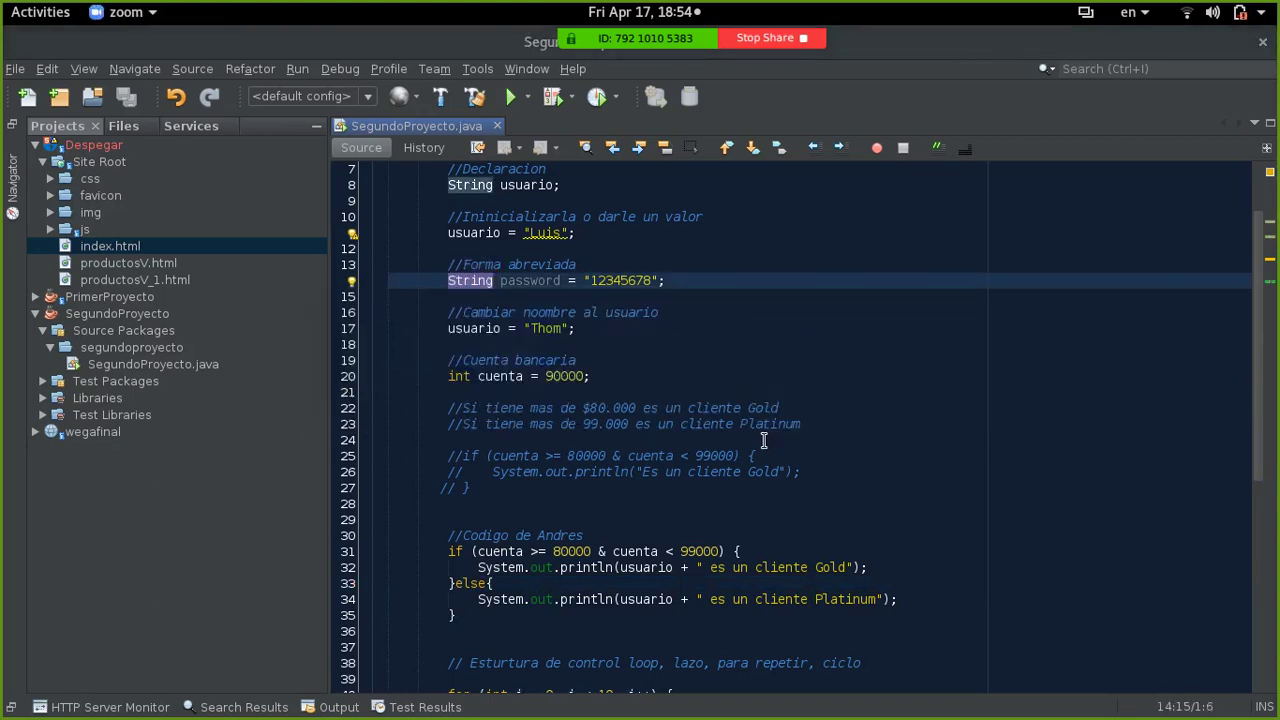
{"action": "key", "text": "super"}
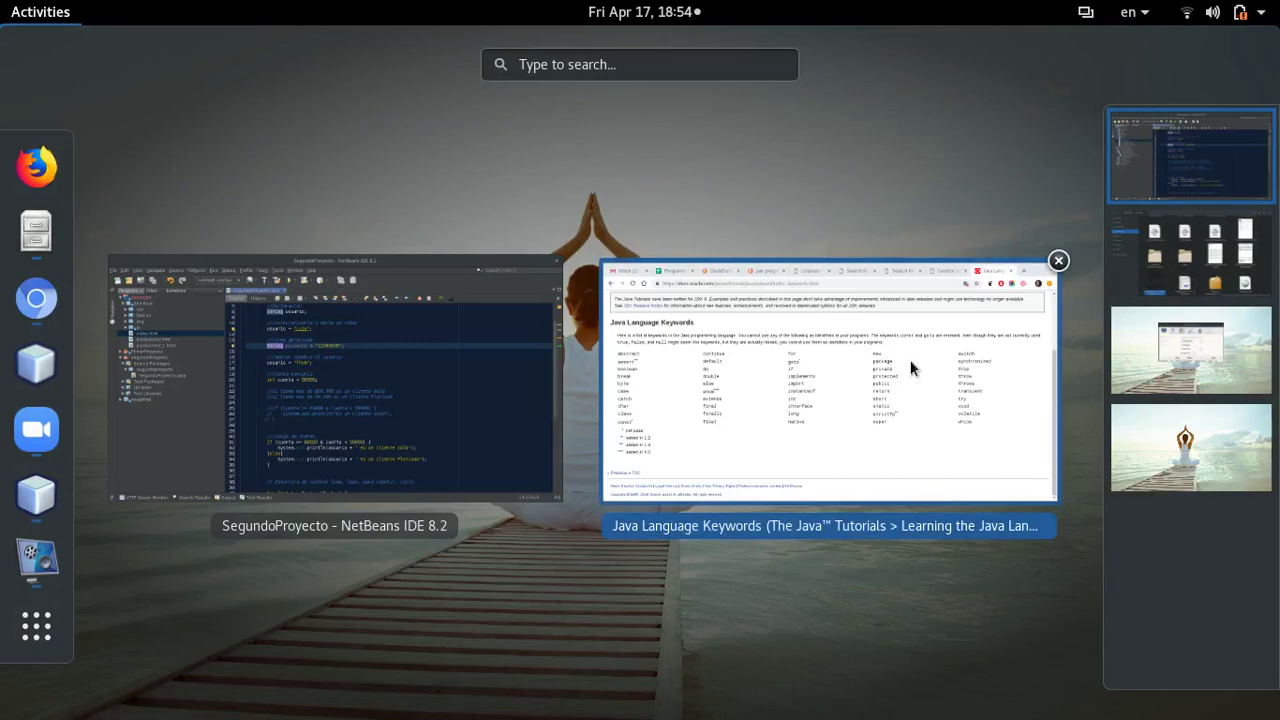
{"action": "left_click", "coordinate": [910, 368]}
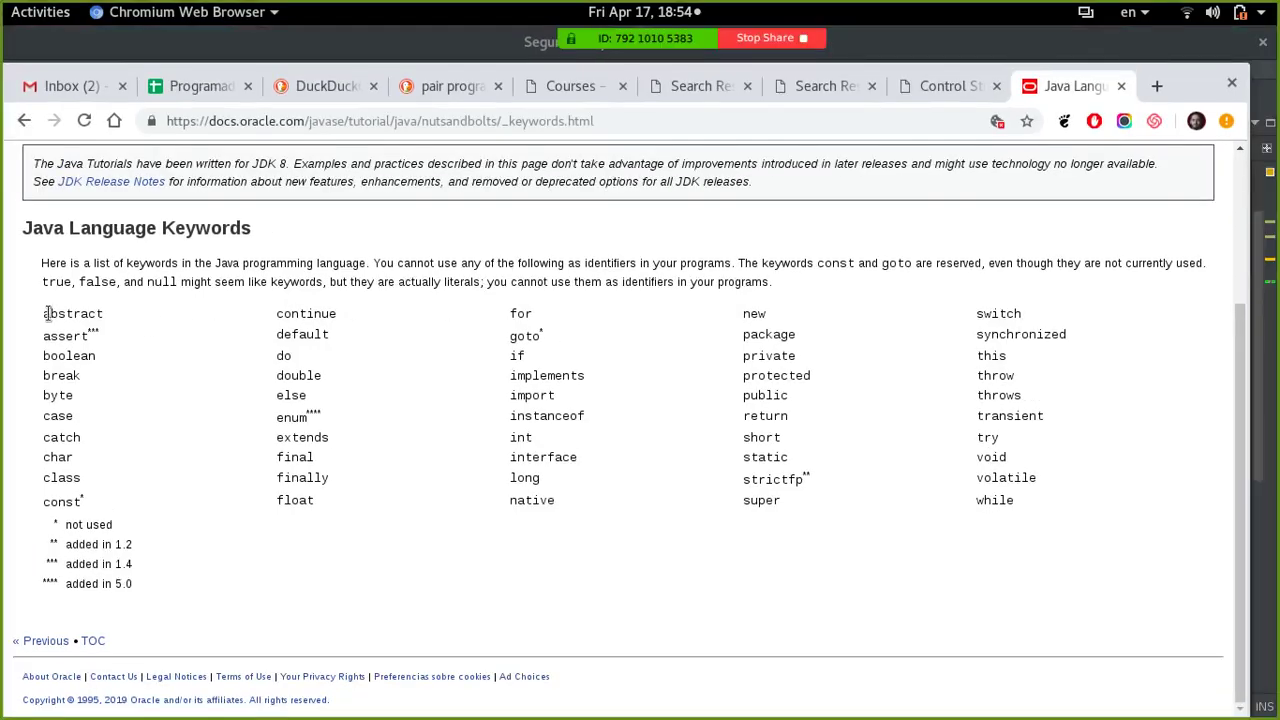
{"action": "left_click_drag", "start_coordinate": [44, 314], "coordinate": [1033, 503]}
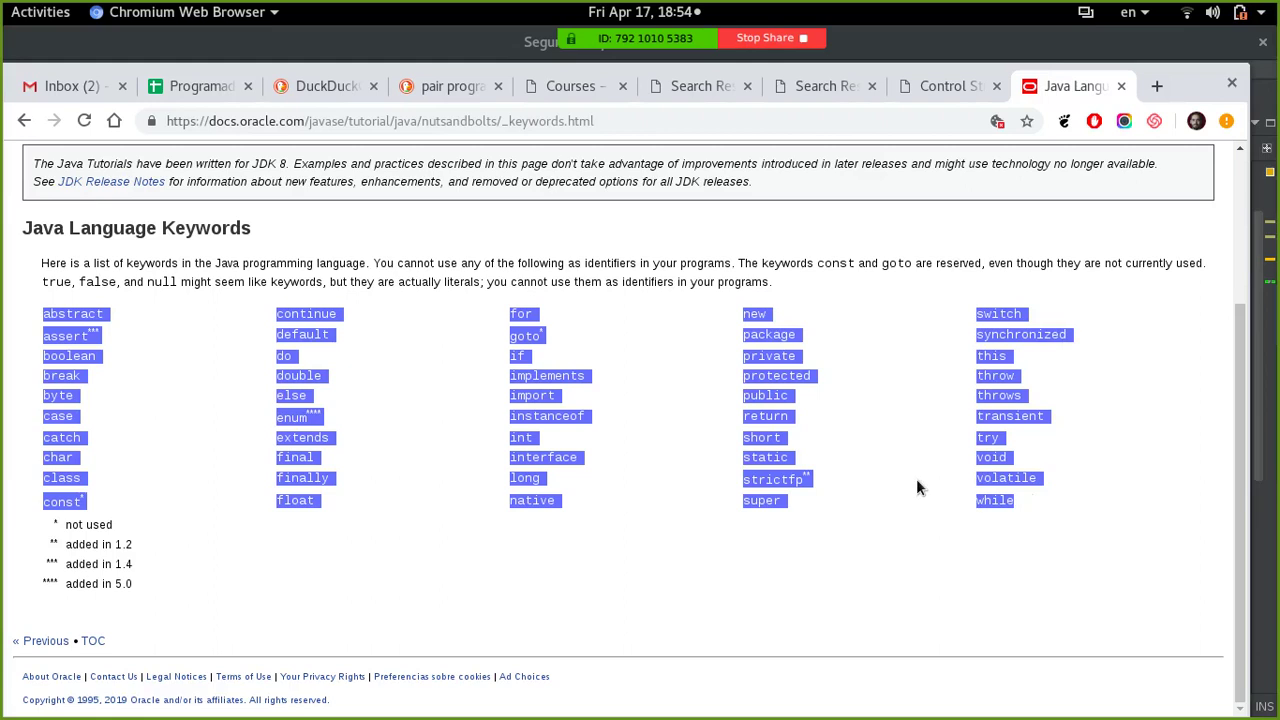
{"action": "left_click", "coordinate": [848, 259]}
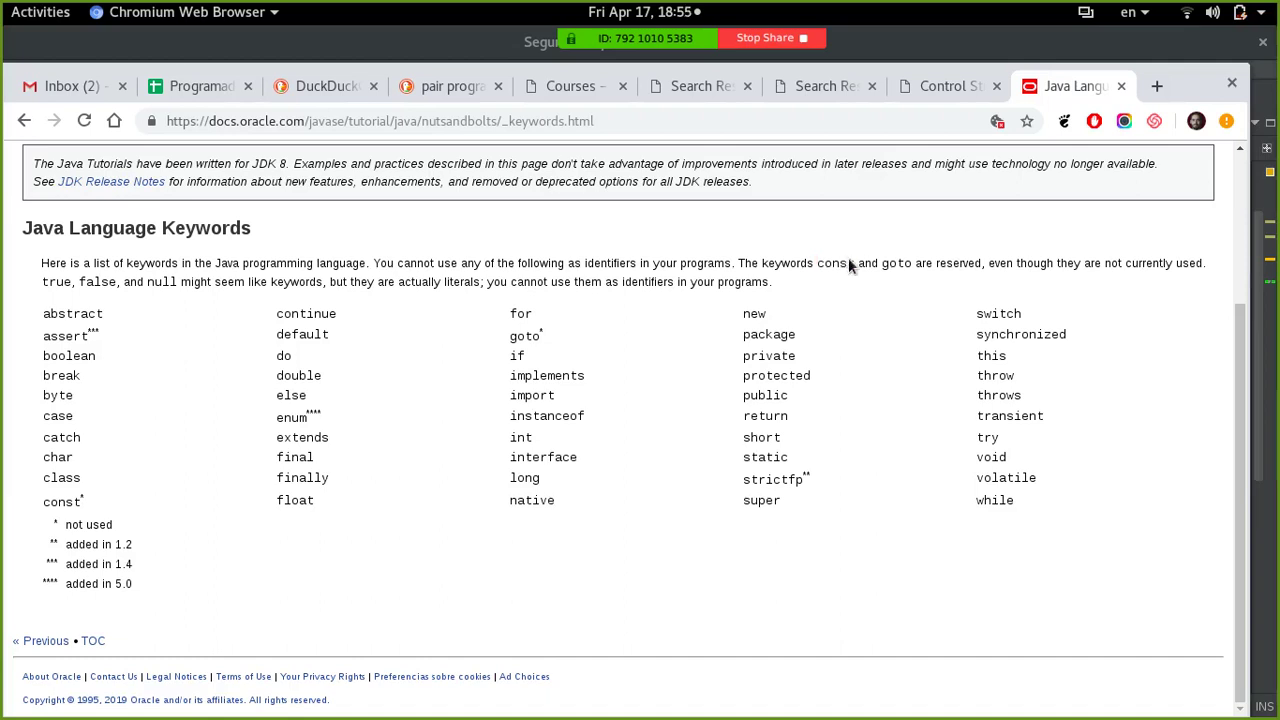
{"action": "key", "text": "super"}
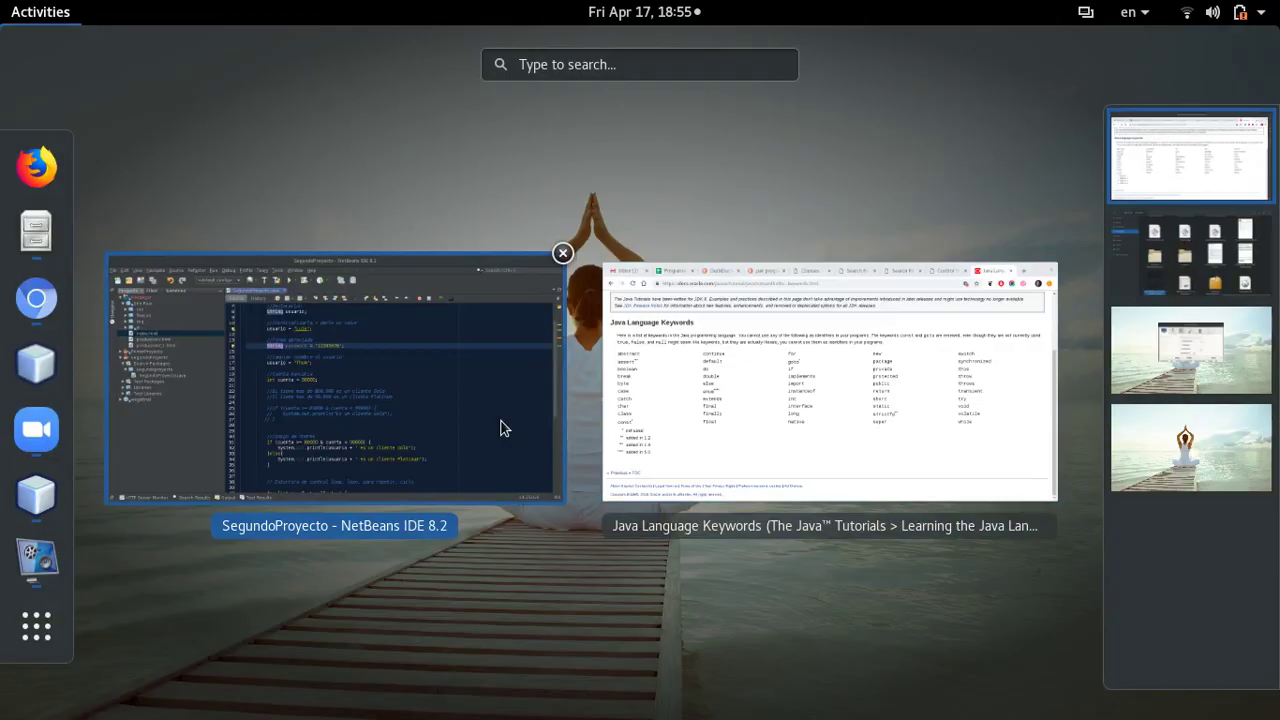
- Add a blank line after the if/else block and browse the 'fo' for-loop templates without inserting one
{"action": "left_click", "coordinate": [503, 429]}
{"action": "scroll", "coordinate": [591, 413], "scroll_direction": "down", "scroll_amount": 3}
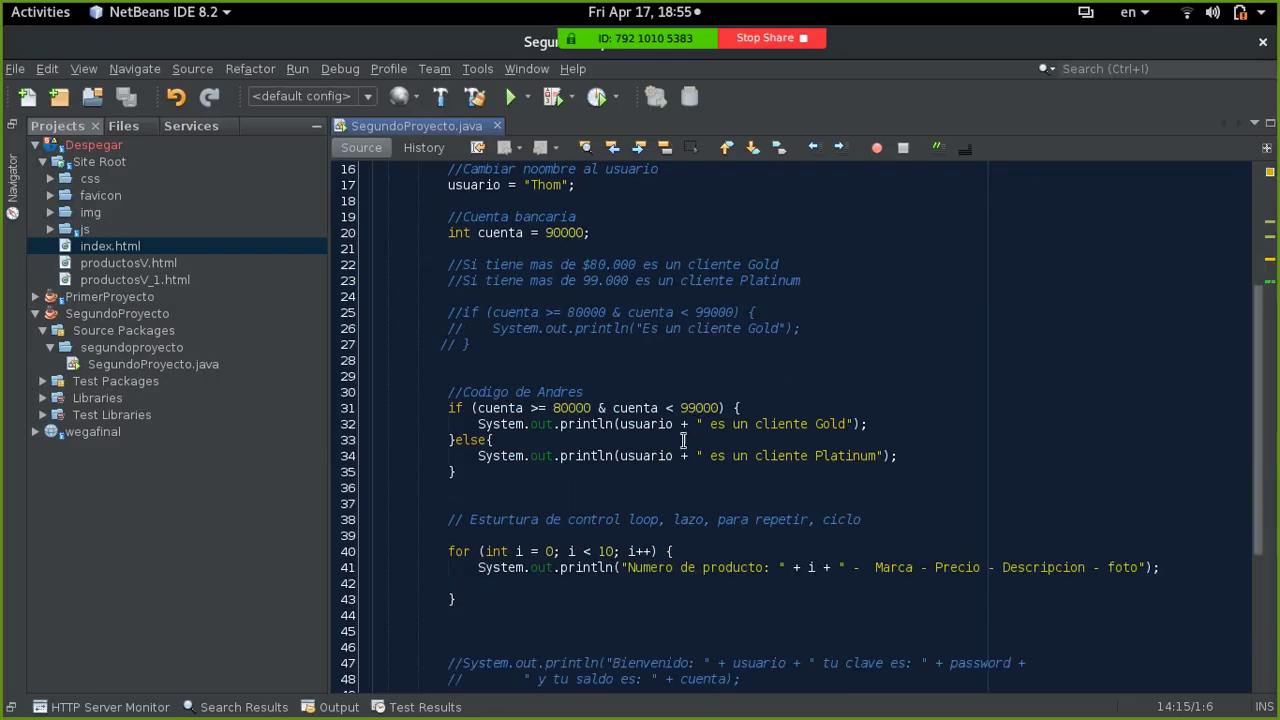
{"action": "left_click", "coordinate": [511, 497]}
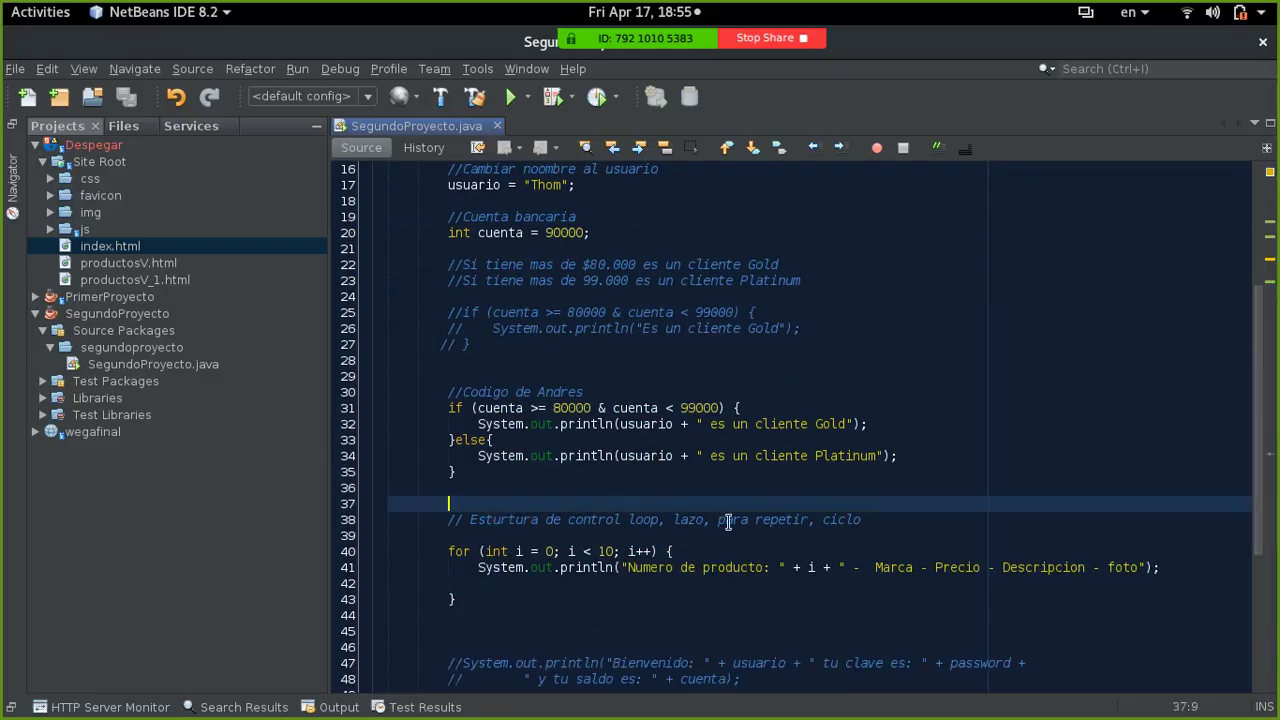
{"action": "key", "text": "Return"}
{"action": "type", "text": "fo"}
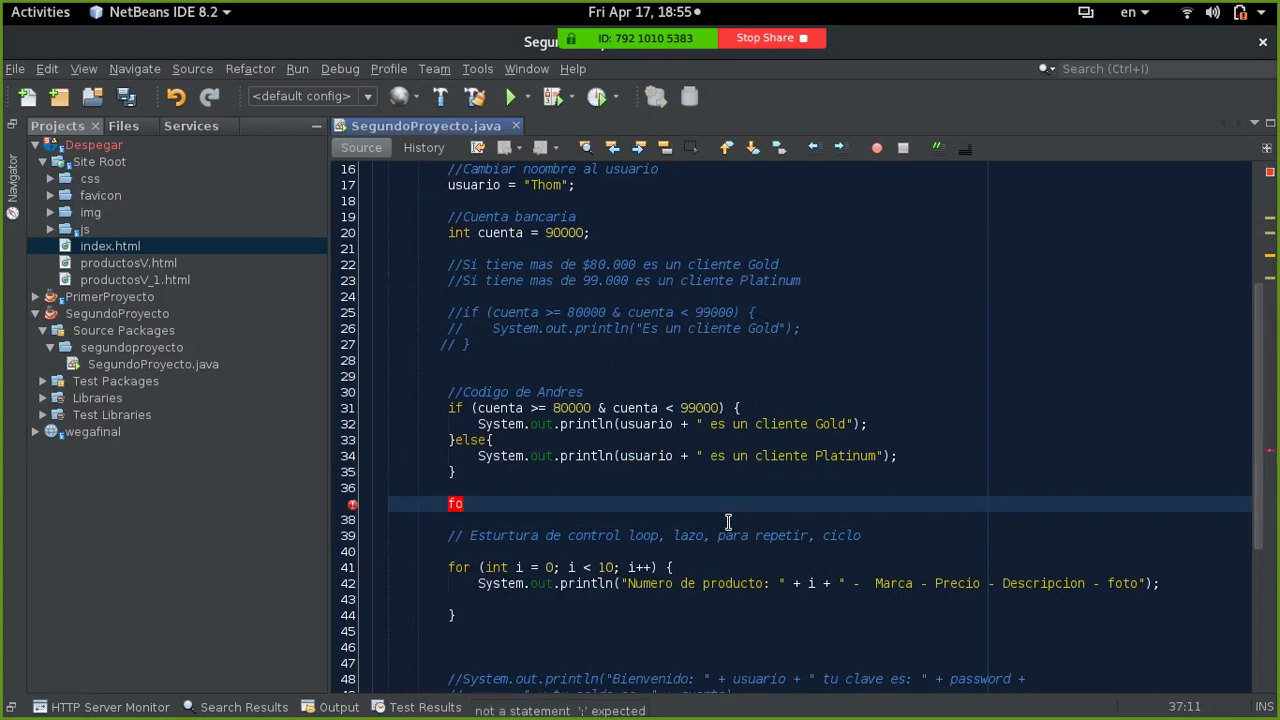
{"action": "key", "text": "ctrl+space"}
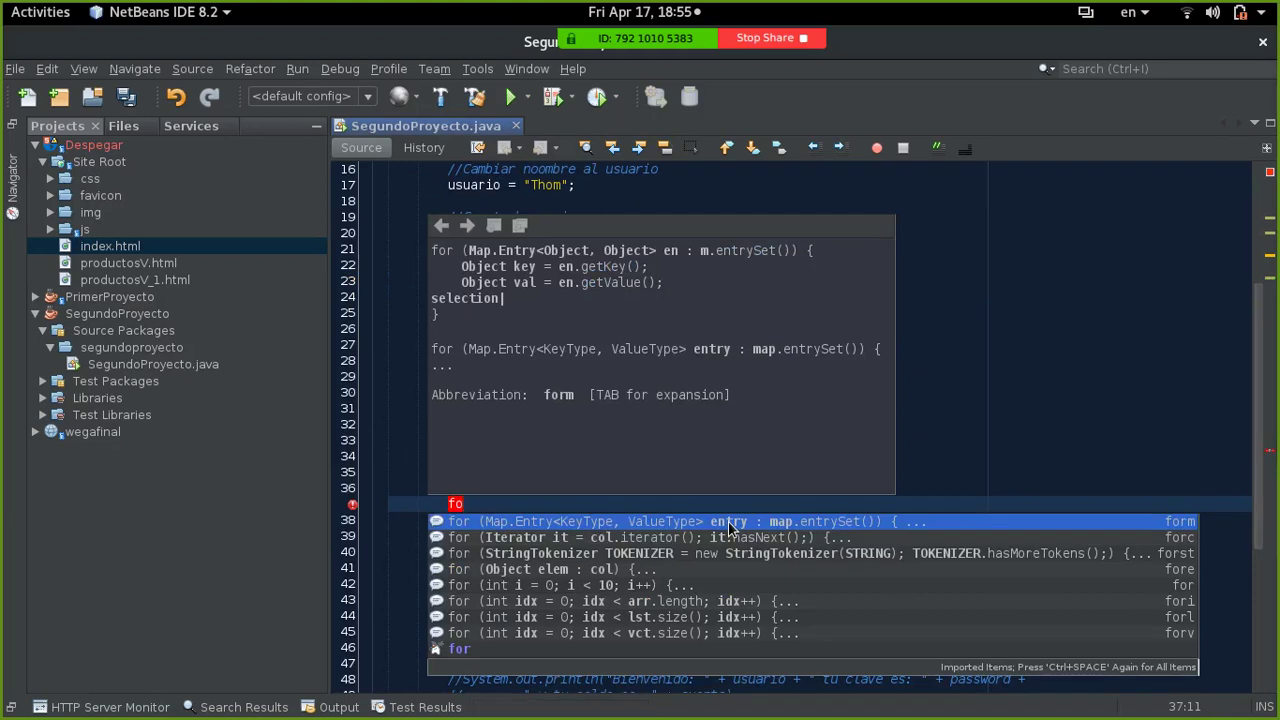
{"action": "key", "text": "Down"}
{"action": "key", "text": "Down"}
{"action": "key", "text": "Down"}
{"action": "key", "text": "Down"}
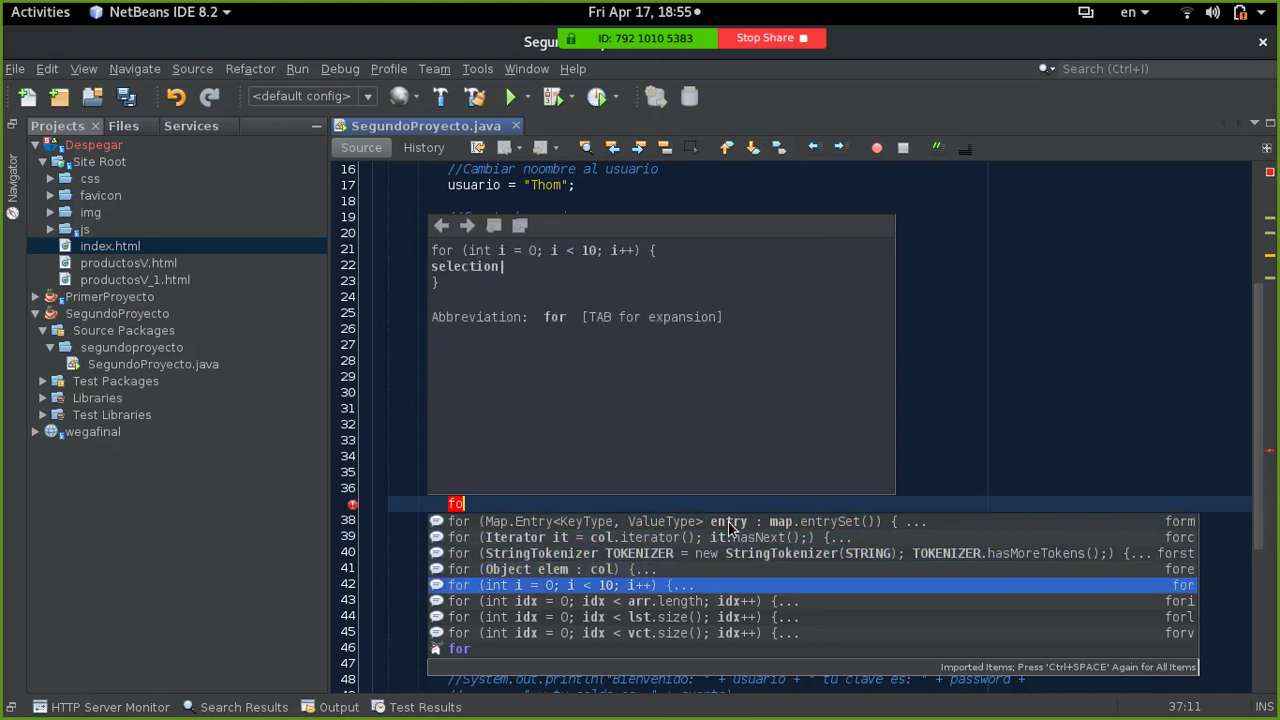
{"action": "key", "text": "Escape"}
{"action": "key", "text": "BackSpace"}
{"action": "key", "text": "BackSpace"}
- Browse the 'if' code templates, then delete the typed if, leaving line 37 blank
{"action": "type", "text": "if"}
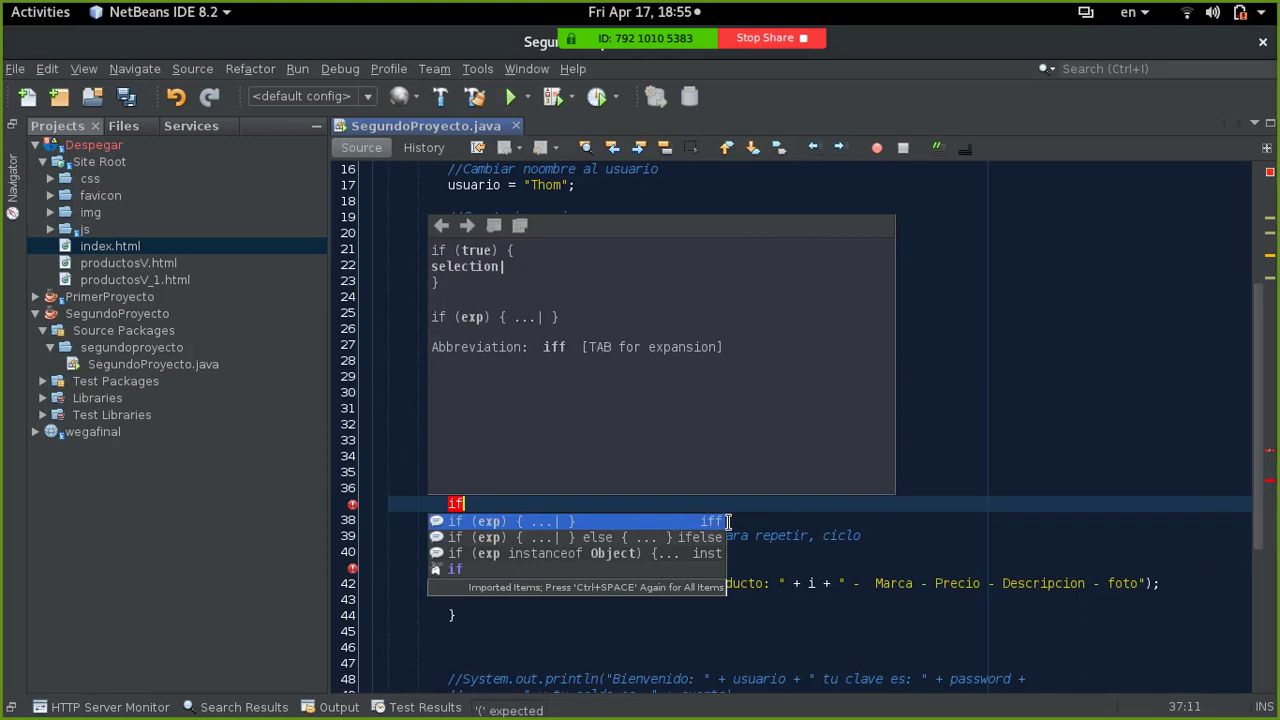
{"action": "key", "text": "Down"}
{"action": "key", "text": "Down"}
{"action": "key", "text": "Up"}
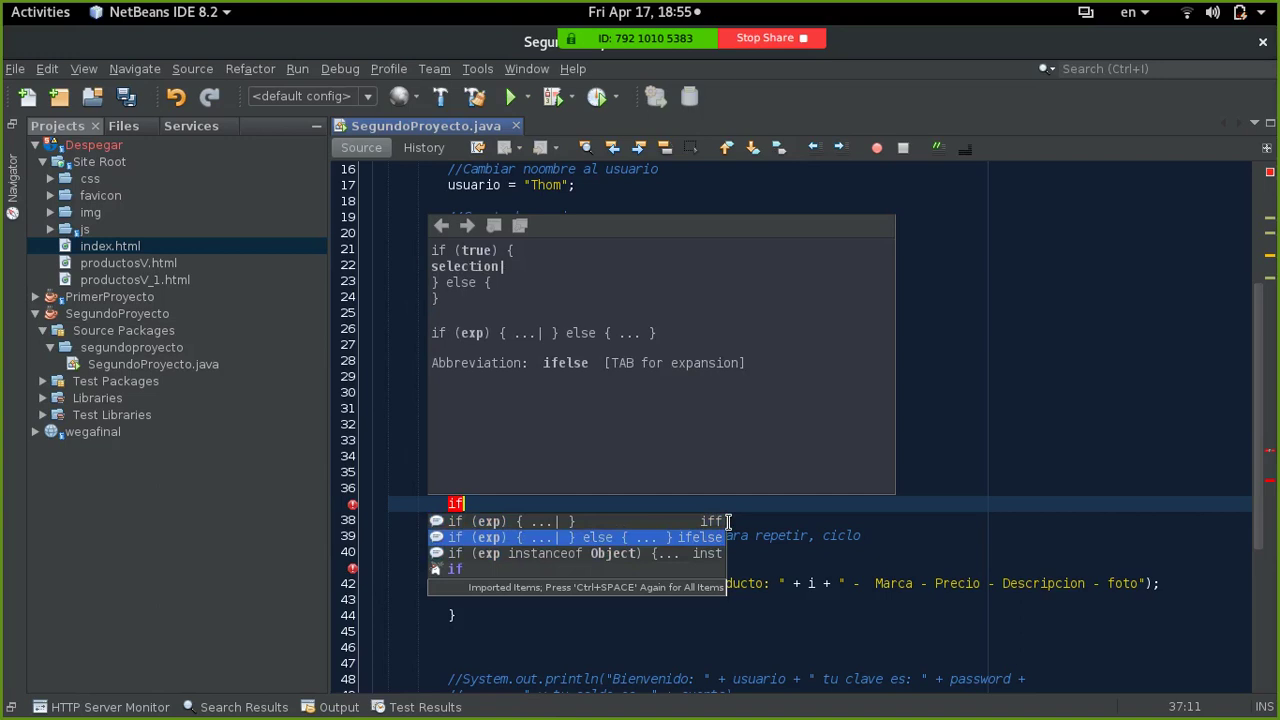
{"action": "key", "text": "Escape"}
{"action": "key", "text": "BackSpace"}
{"action": "key", "text": "BackSpace"}
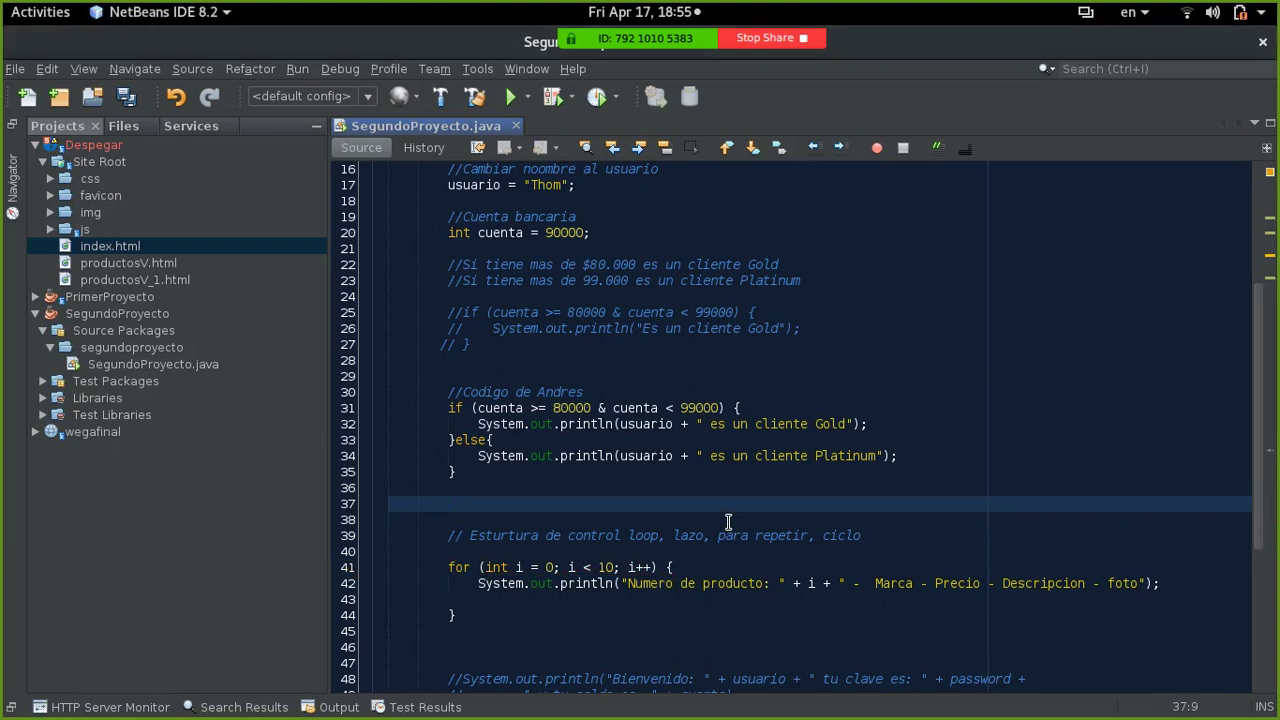
{"action": "key", "text": "super"}
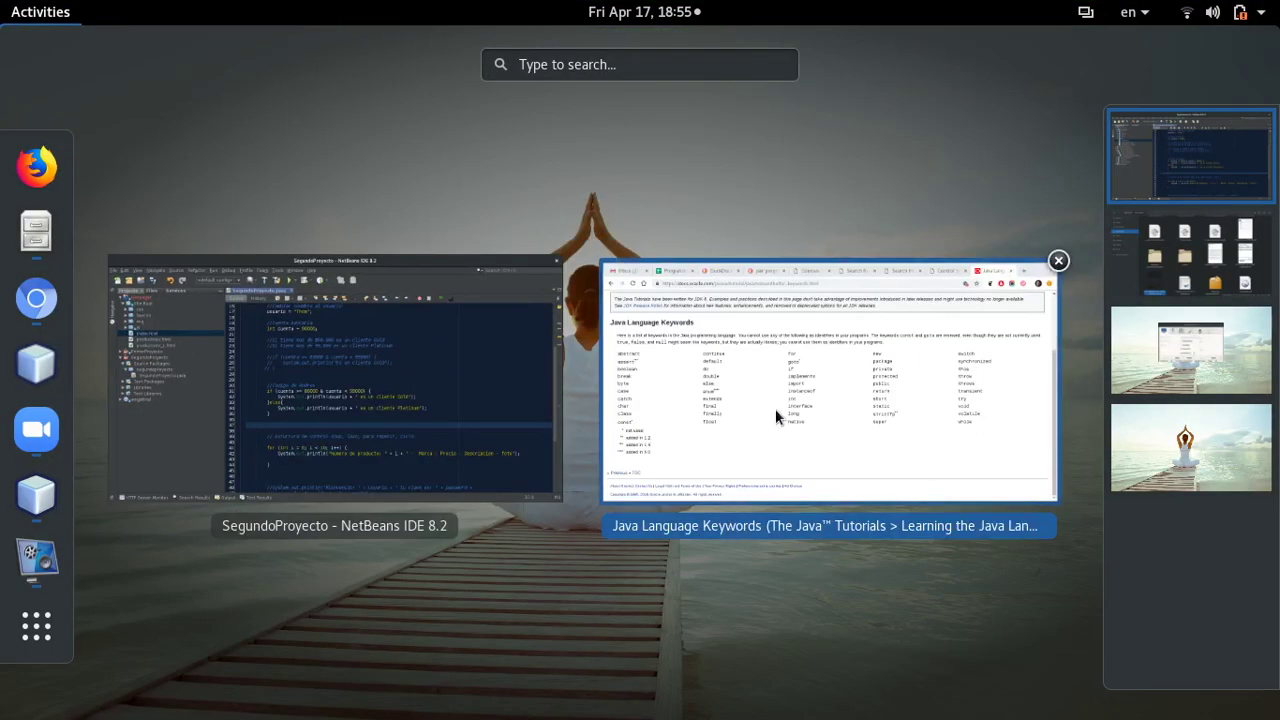
{"action": "left_click", "coordinate": [775, 408]}
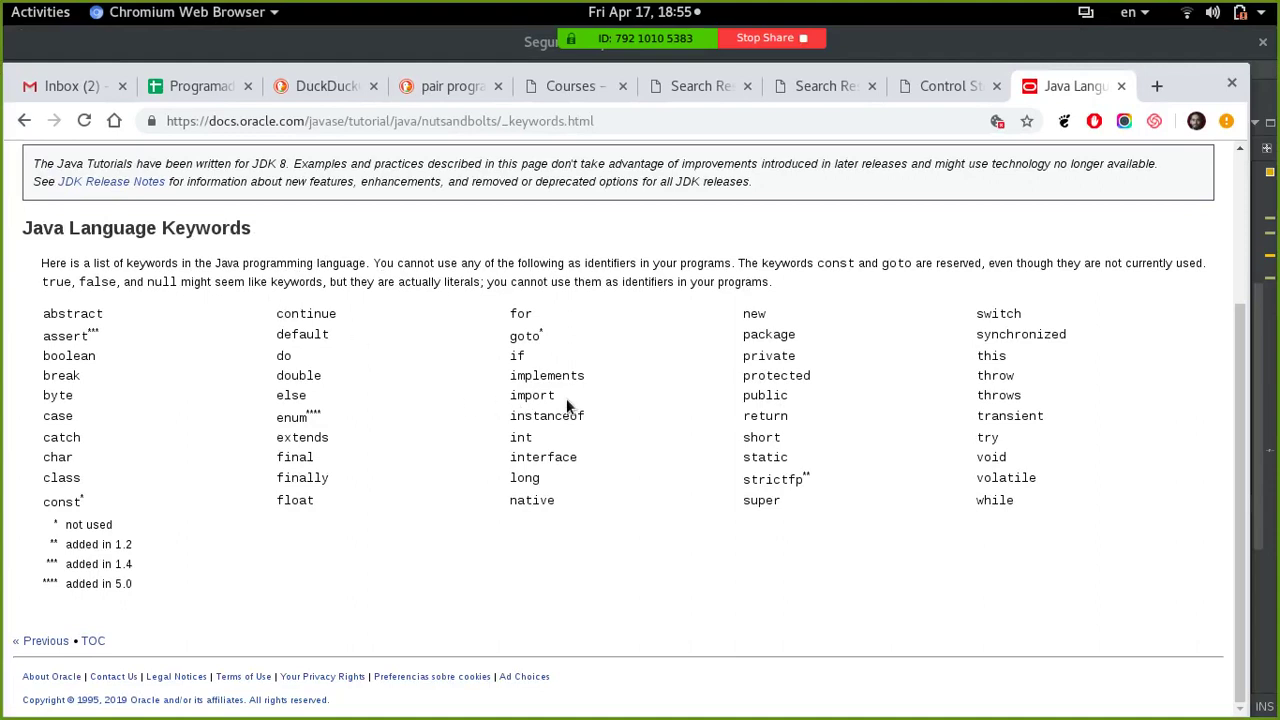
{"action": "key", "text": "super"}
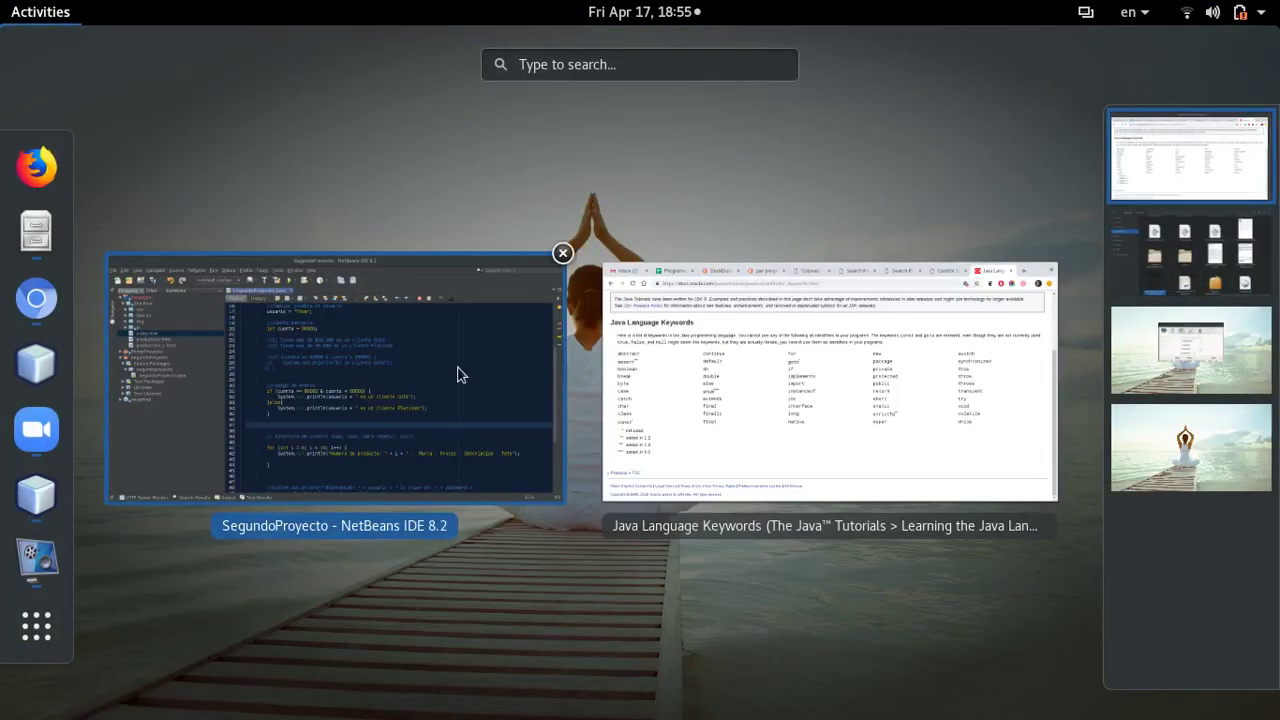
- Select the if/else and for-loop code from line 31 through the closing brace on line 44
{"action": "left_click", "coordinate": [458, 374]}
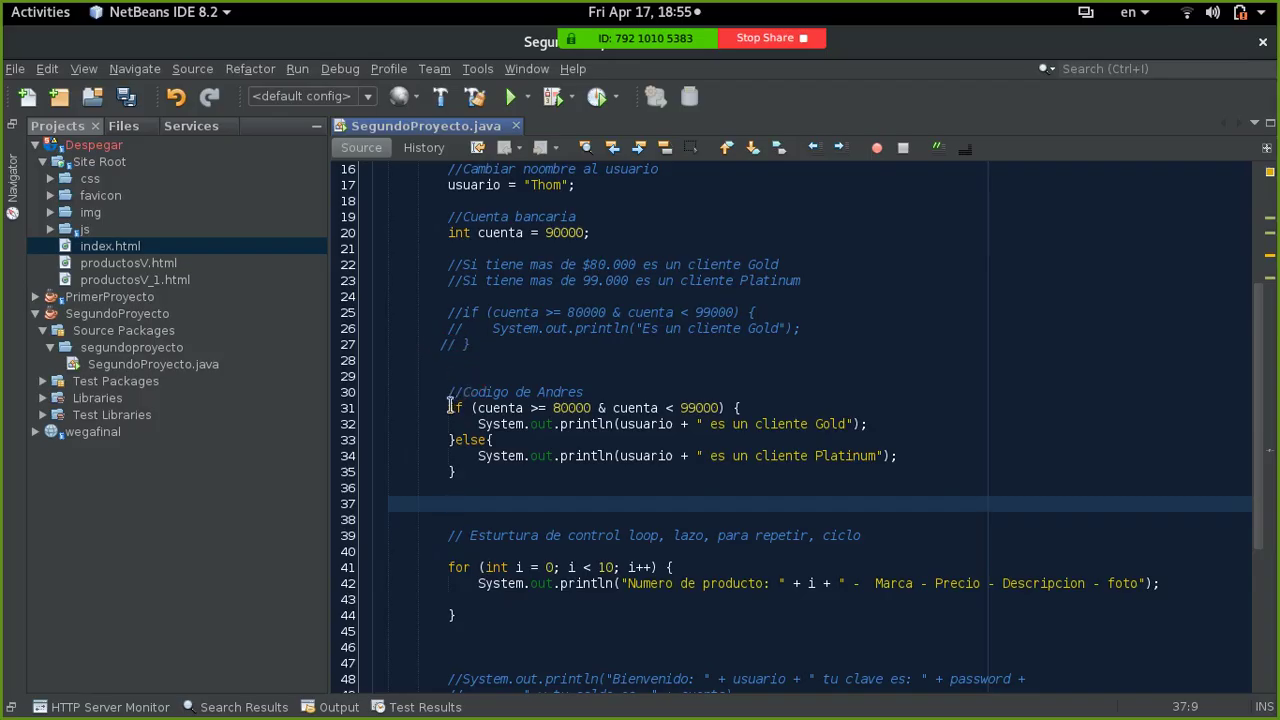
{"action": "left_click", "coordinate": [448, 407]}
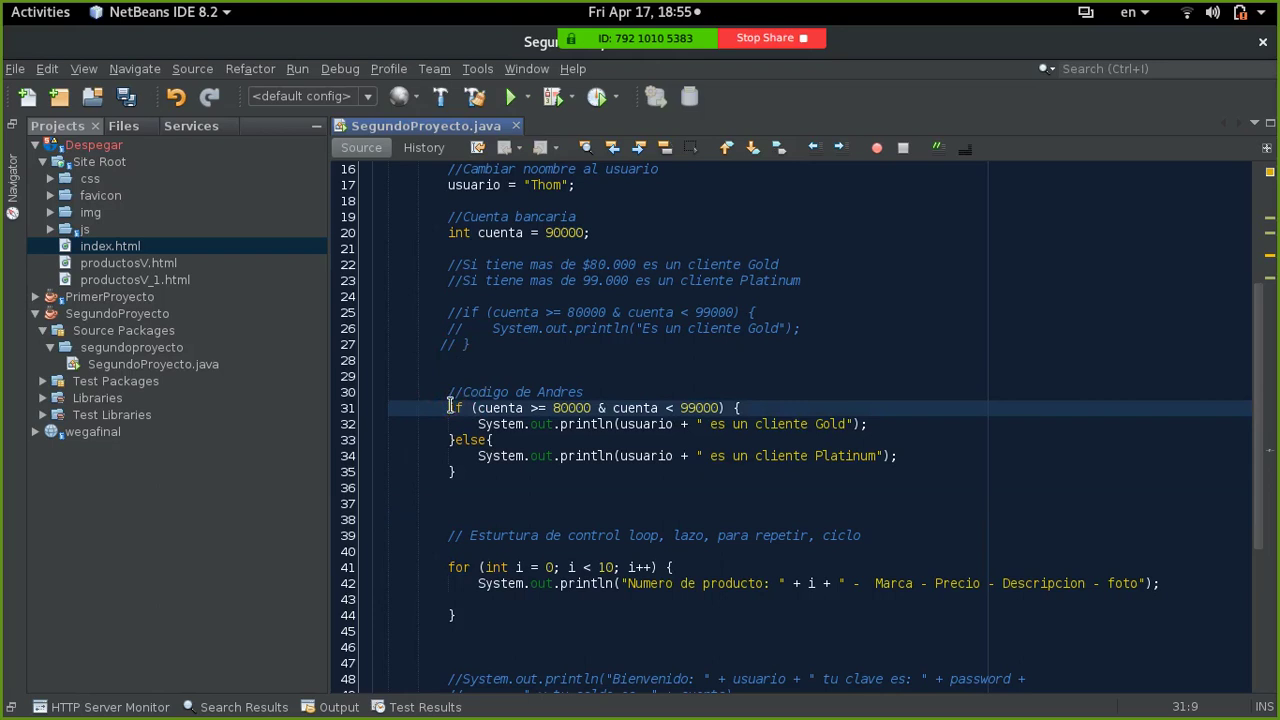
{"action": "left_click_drag", "start_coordinate": [448, 407], "coordinate": [472, 610]}
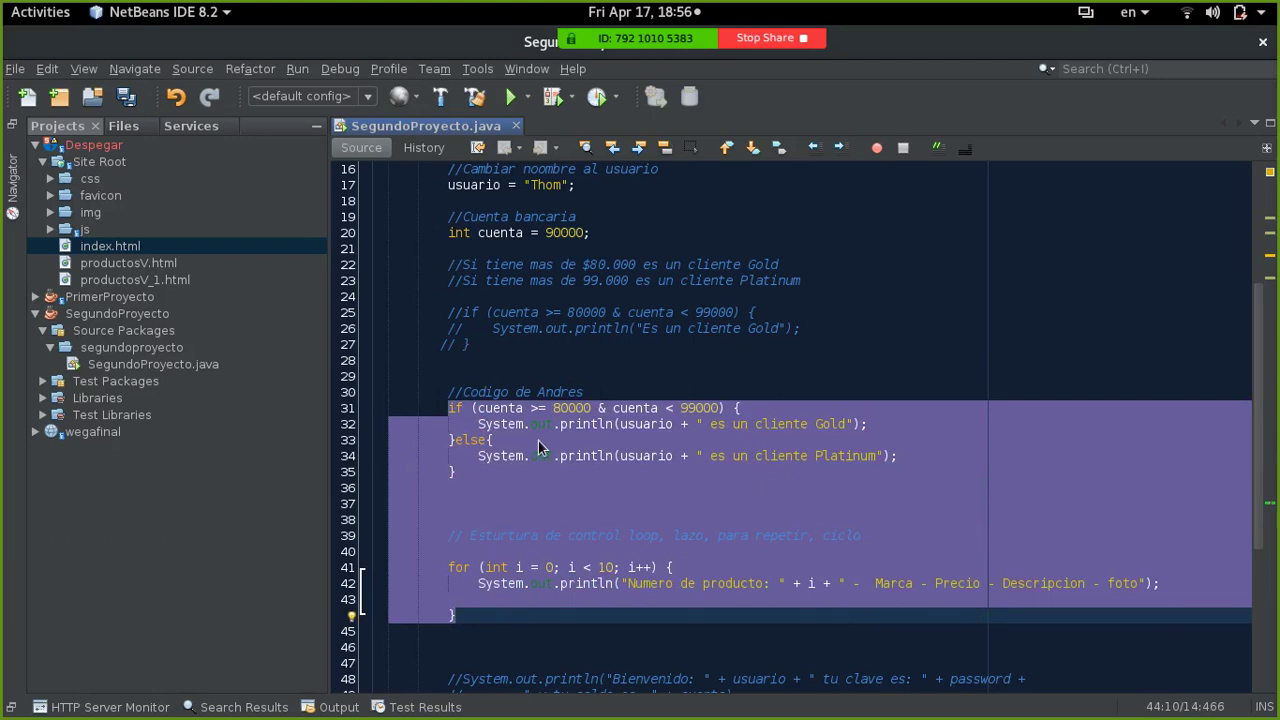
{"action": "key", "text": "alt+Tab"}
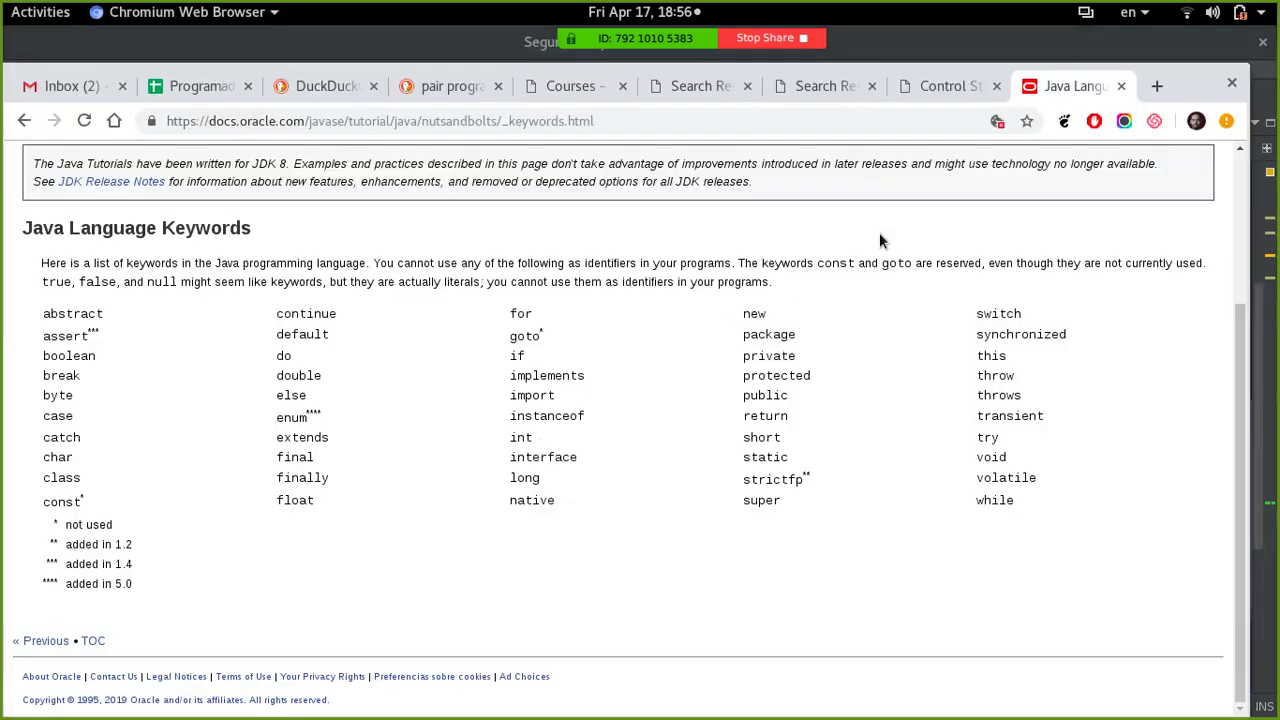
- Load mercadolibre.com.ar in a new tab and scroll its home page
{"action": "key", "text": "ctrl+t"}
{"action": "type", "text": "mer"}
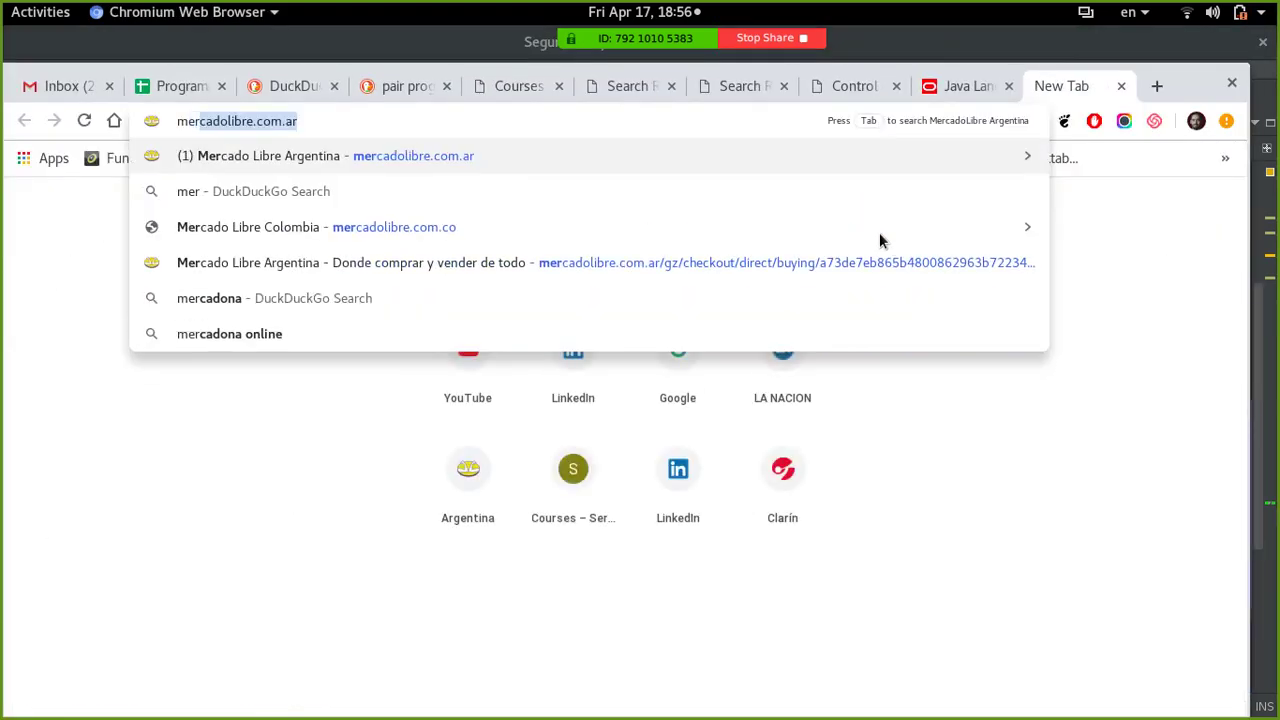
{"action": "key", "text": "Return"}
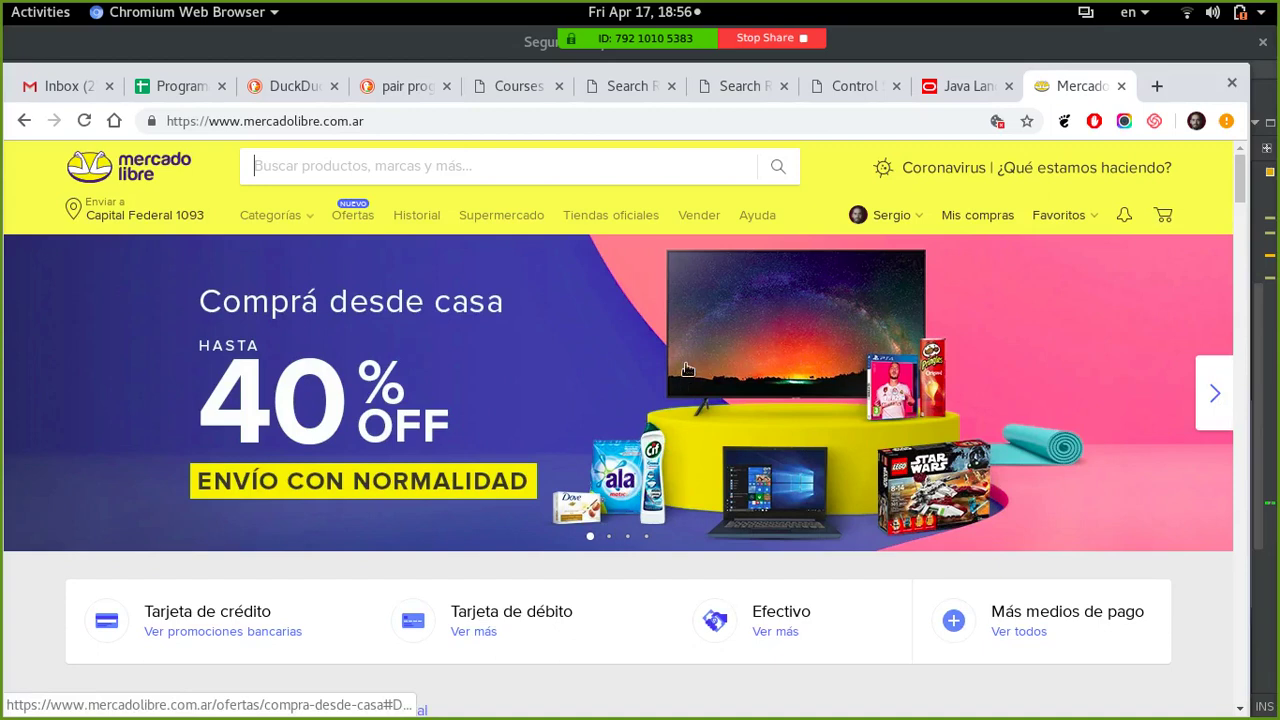
{"action": "scroll", "coordinate": [687, 369], "scroll_direction": "down", "scroll_amount": 5}
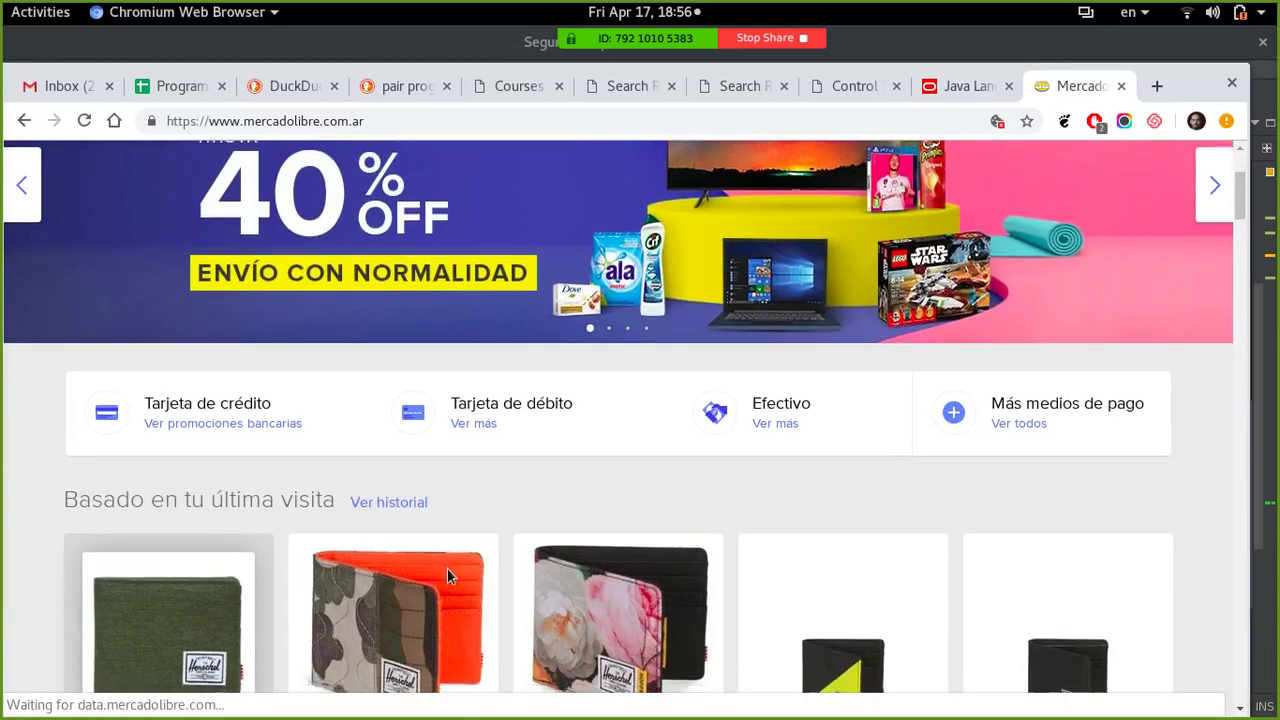
{"action": "scroll", "coordinate": [537, 425], "scroll_direction": "up", "scroll_amount": 4}
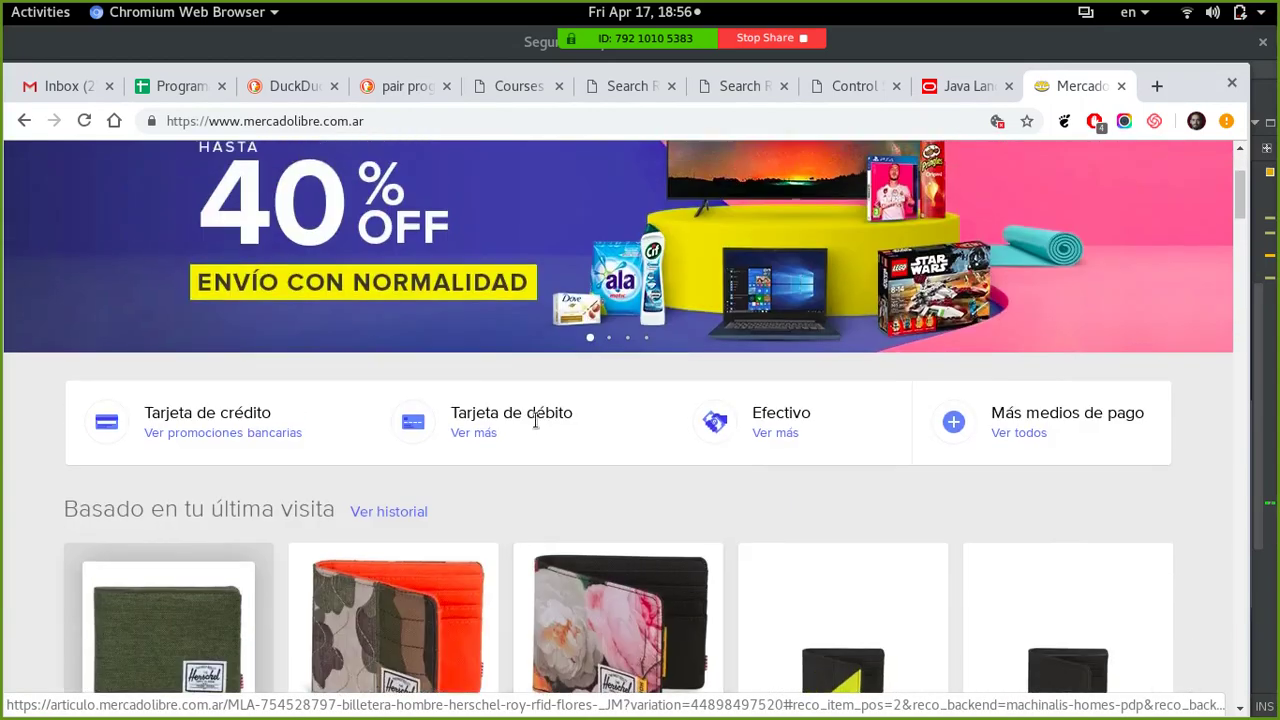
{"action": "scroll", "coordinate": [537, 425], "scroll_direction": "up", "scroll_amount": 1}
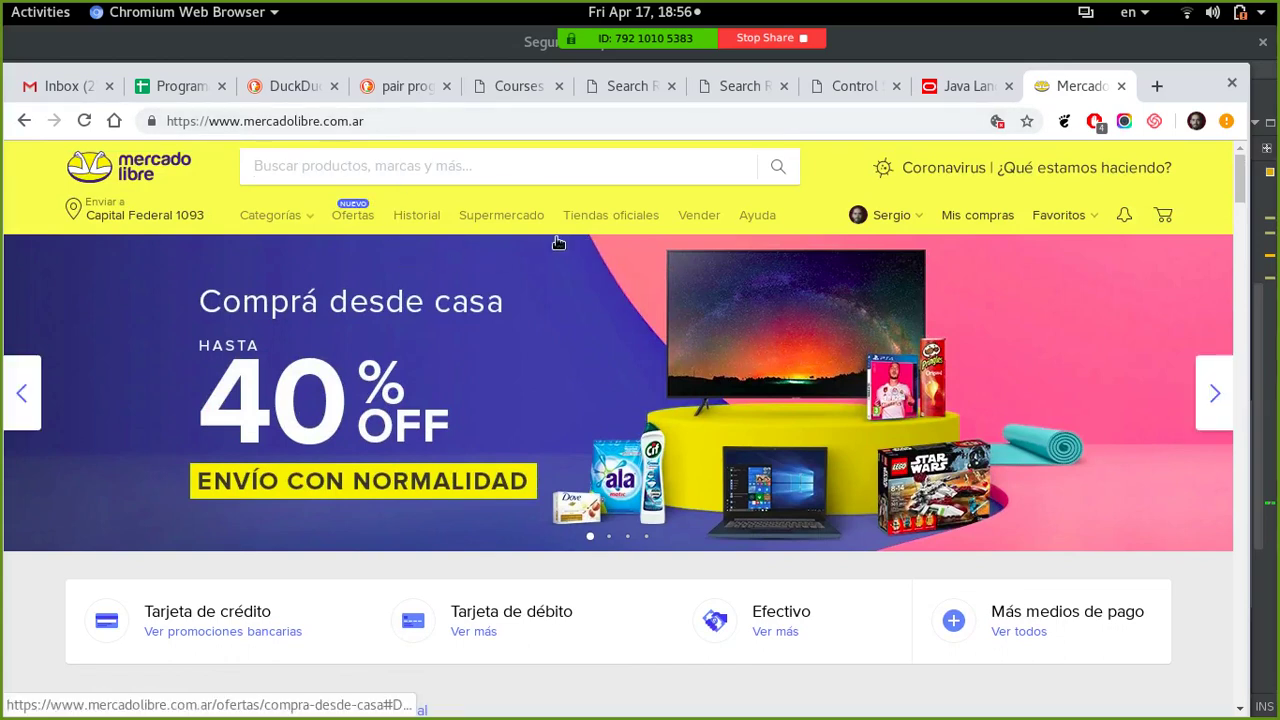
{"action": "key", "text": "alt+Tab"}
- Reselect the if/else and for-loop code on lines 31–44, then deselect it
{"action": "left_click", "coordinate": [470, 410]}
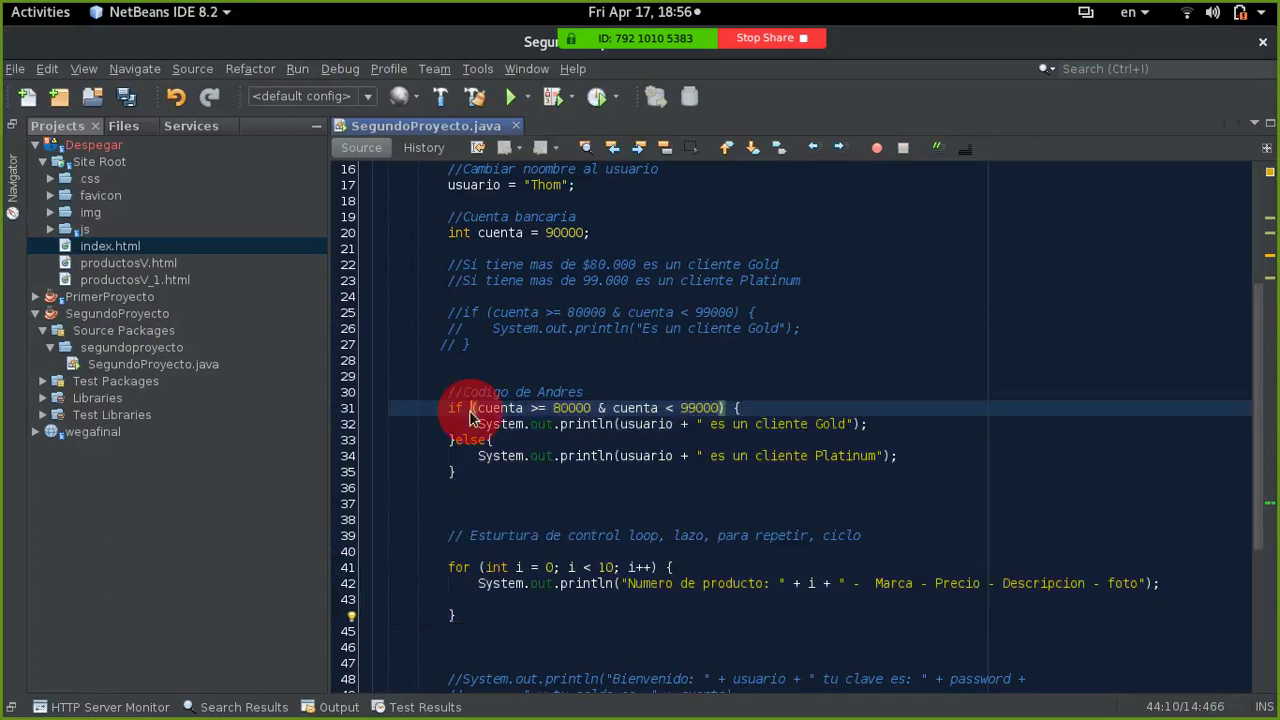
{"action": "left_click_drag", "start_coordinate": [450, 410], "coordinate": [476, 614]}
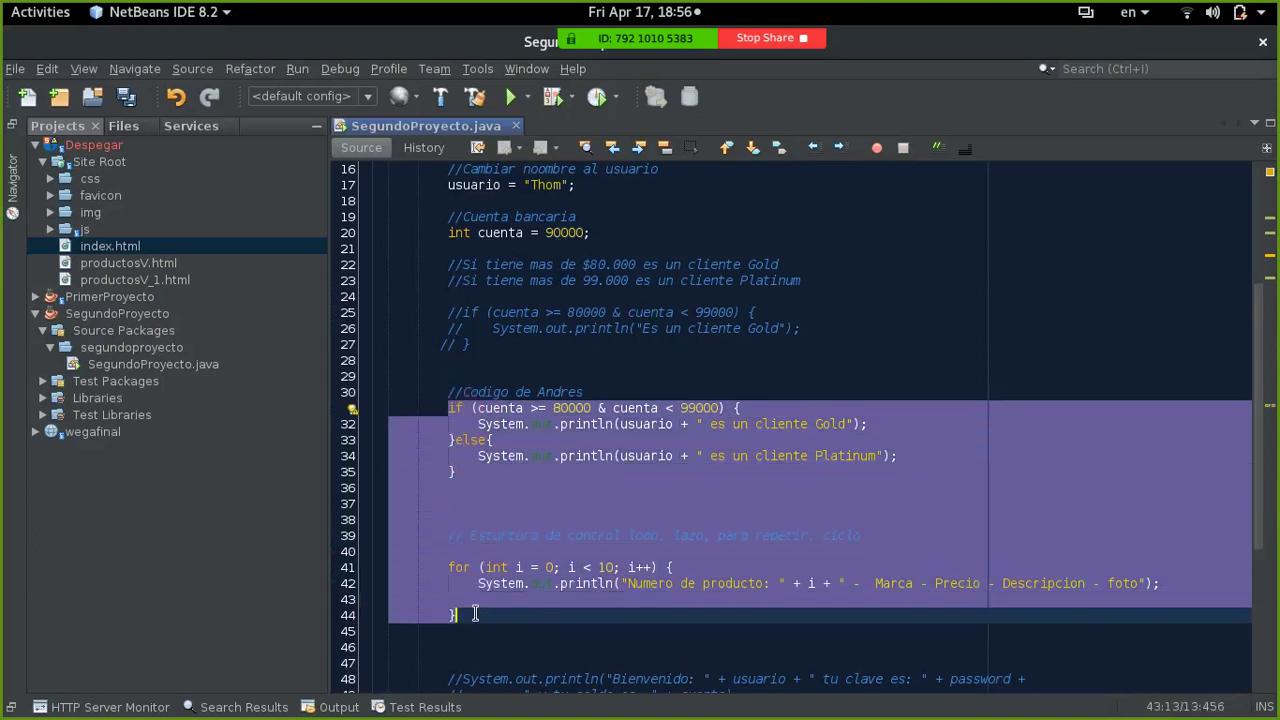
{"action": "left_click", "coordinate": [475, 614]}
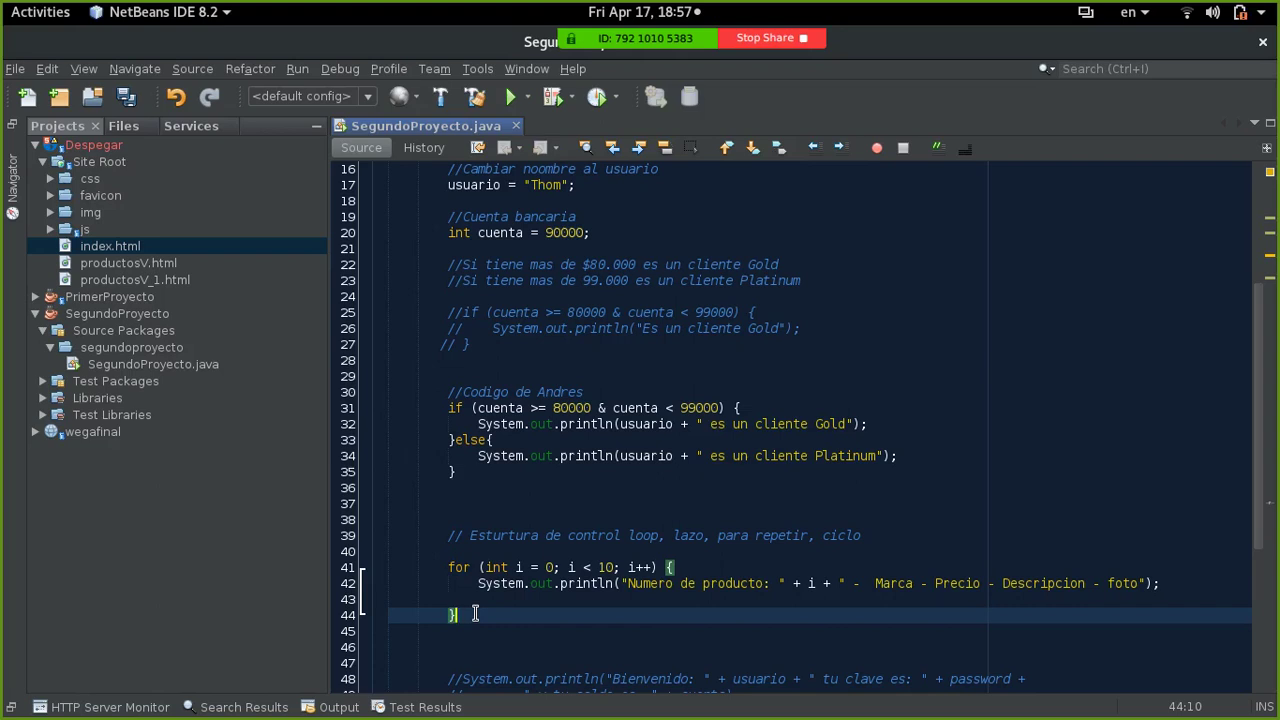
- Type 'Instalar linux y windows' into cell B24 of the Programador 2020 General sheet
{"action": "key", "text": "alt+Tab"}
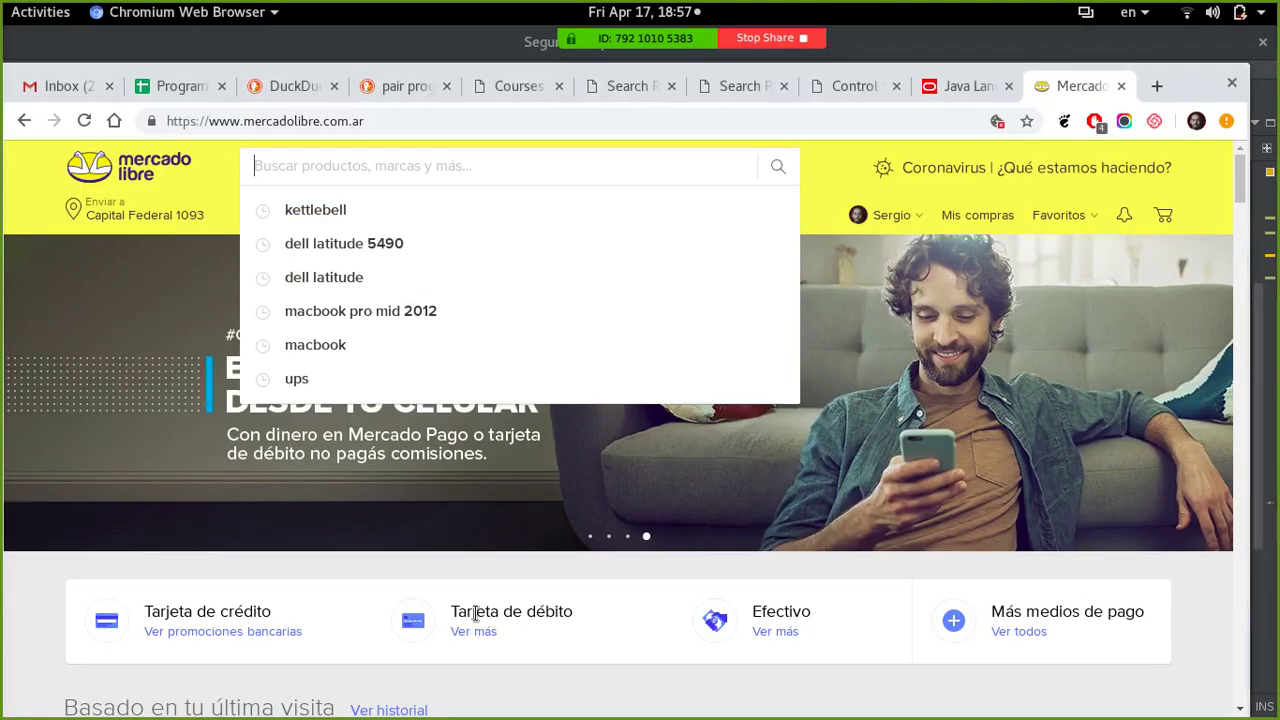
{"action": "left_click", "coordinate": [175, 86]}
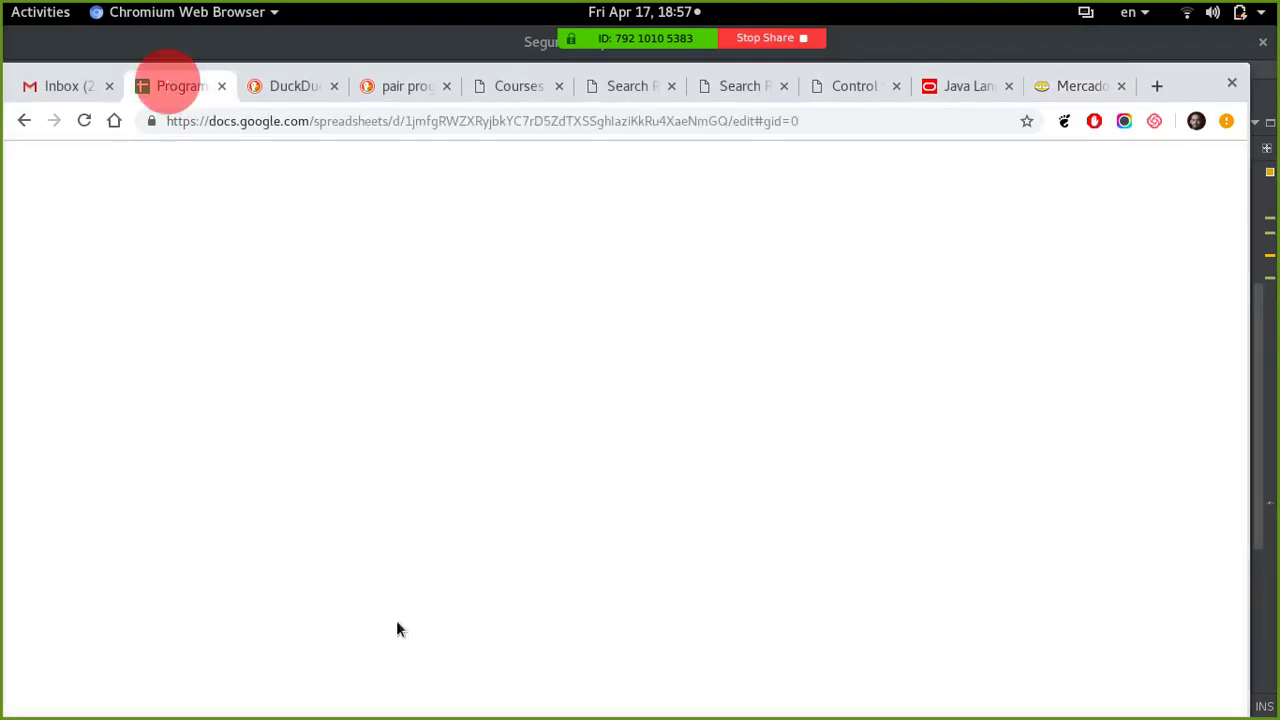
{"action": "left_click", "coordinate": [286, 649]}
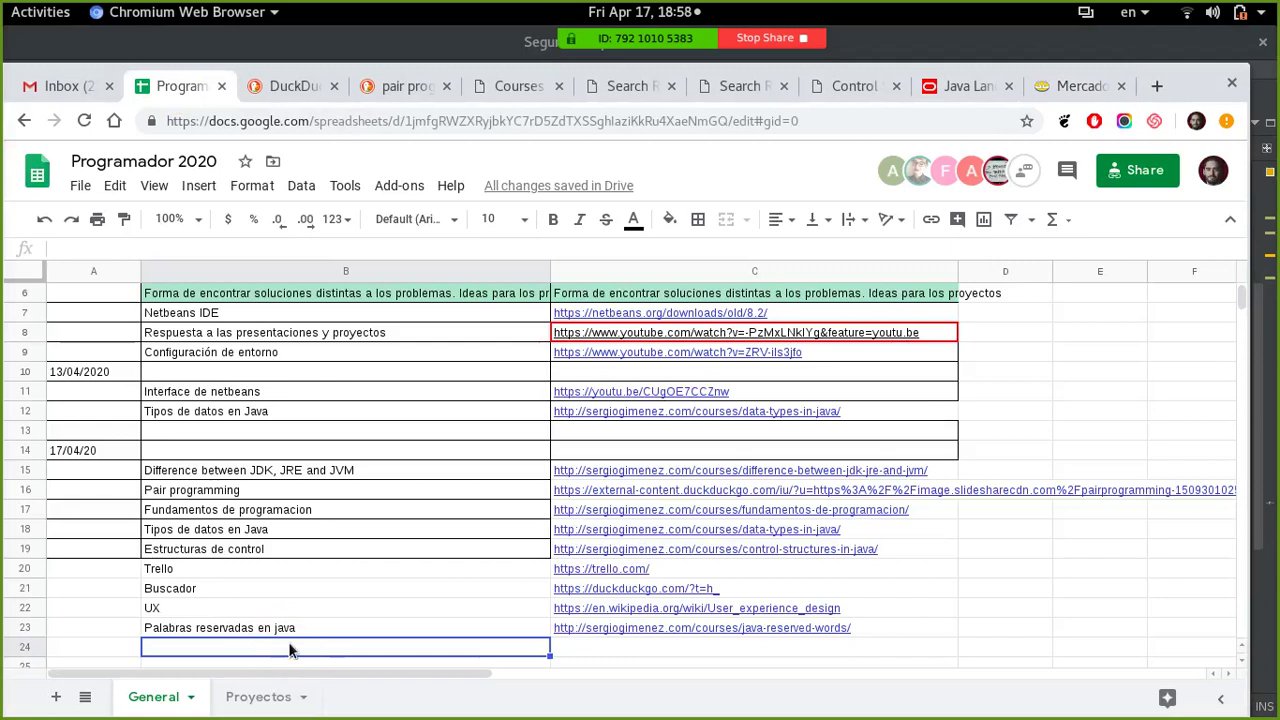
{"action": "type", "text": "Instalar "}
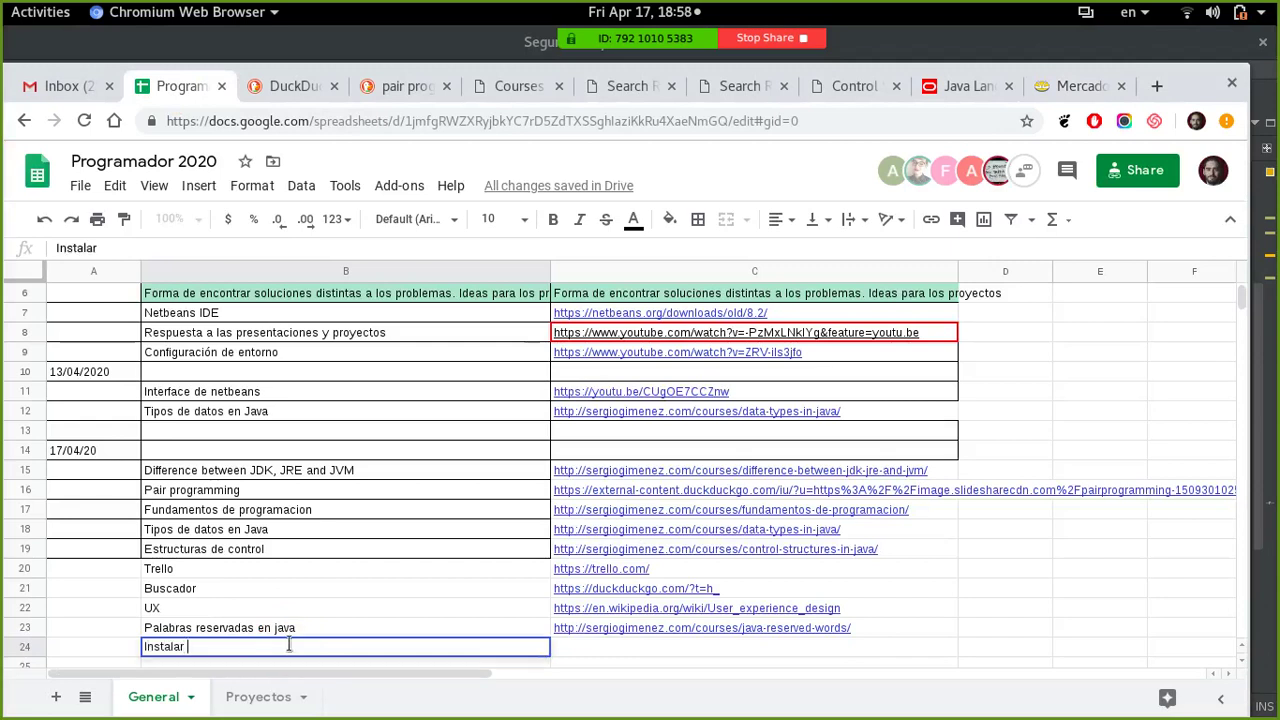
{"action": "type", "text": "linux y windows"}
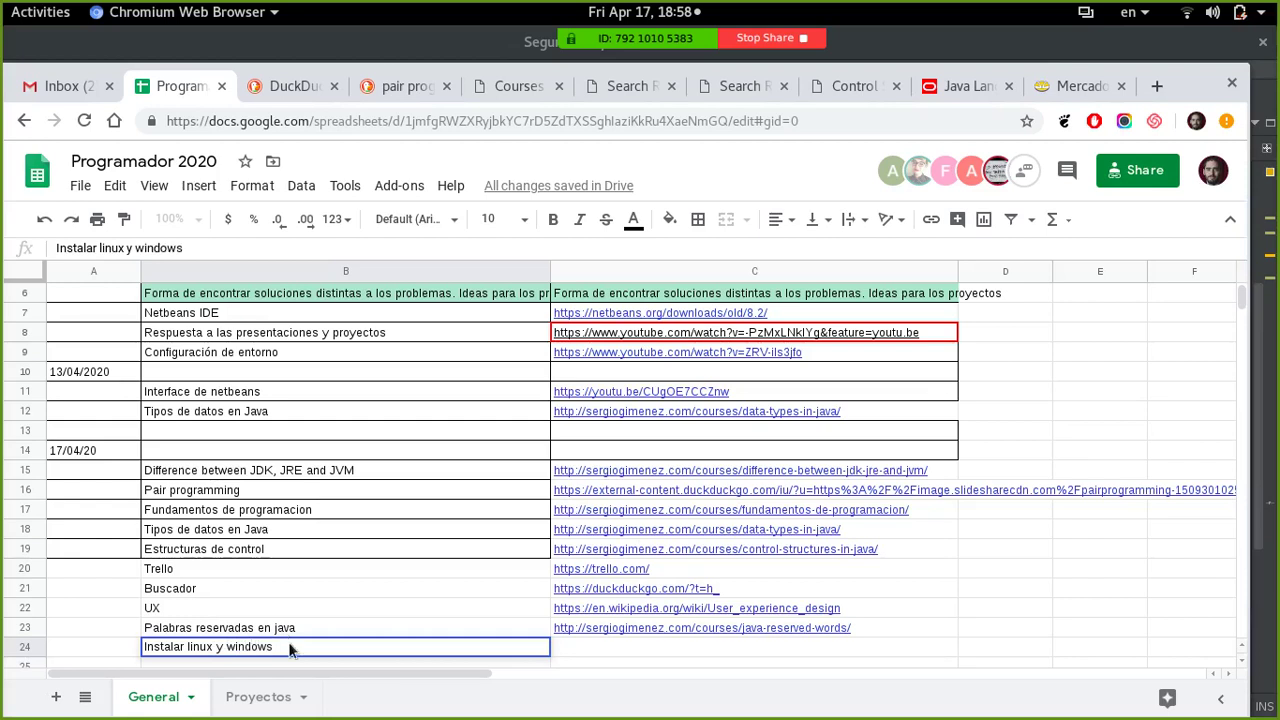
{"action": "key", "text": "Return"}
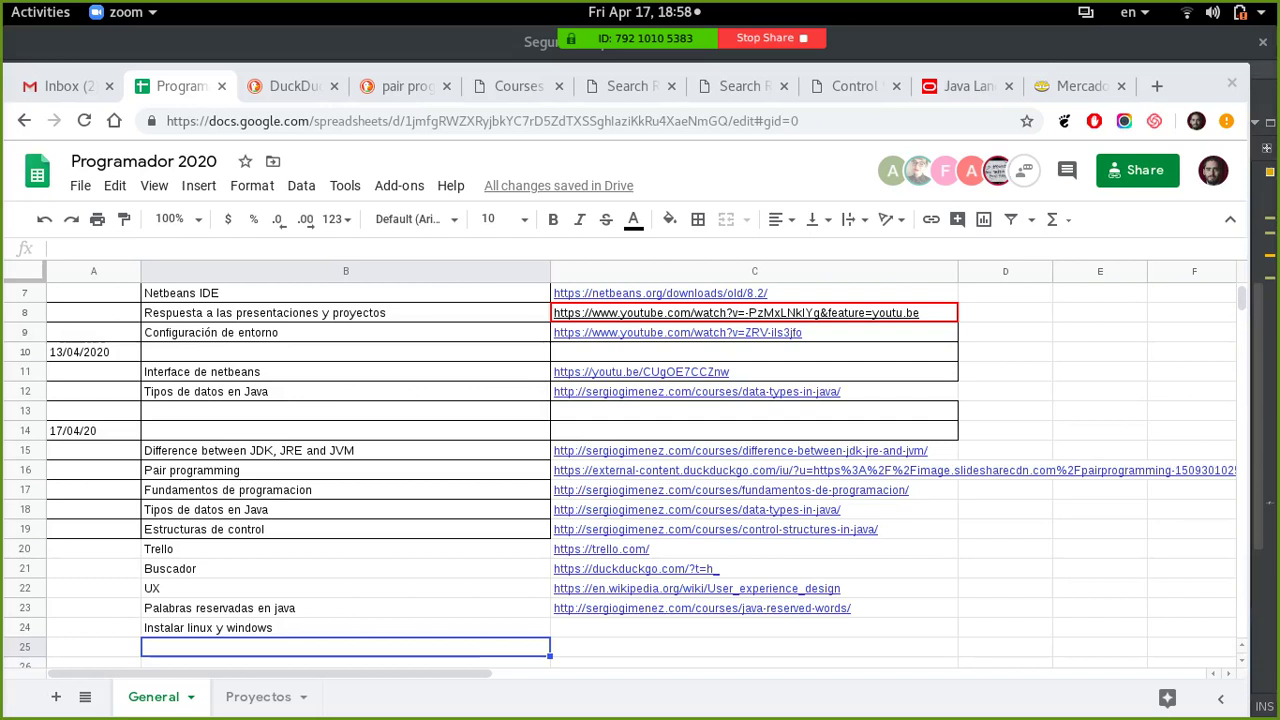
{"action": "key", "text": "alt+Tab"}
{"action": "key", "text": "alt+Tab"}
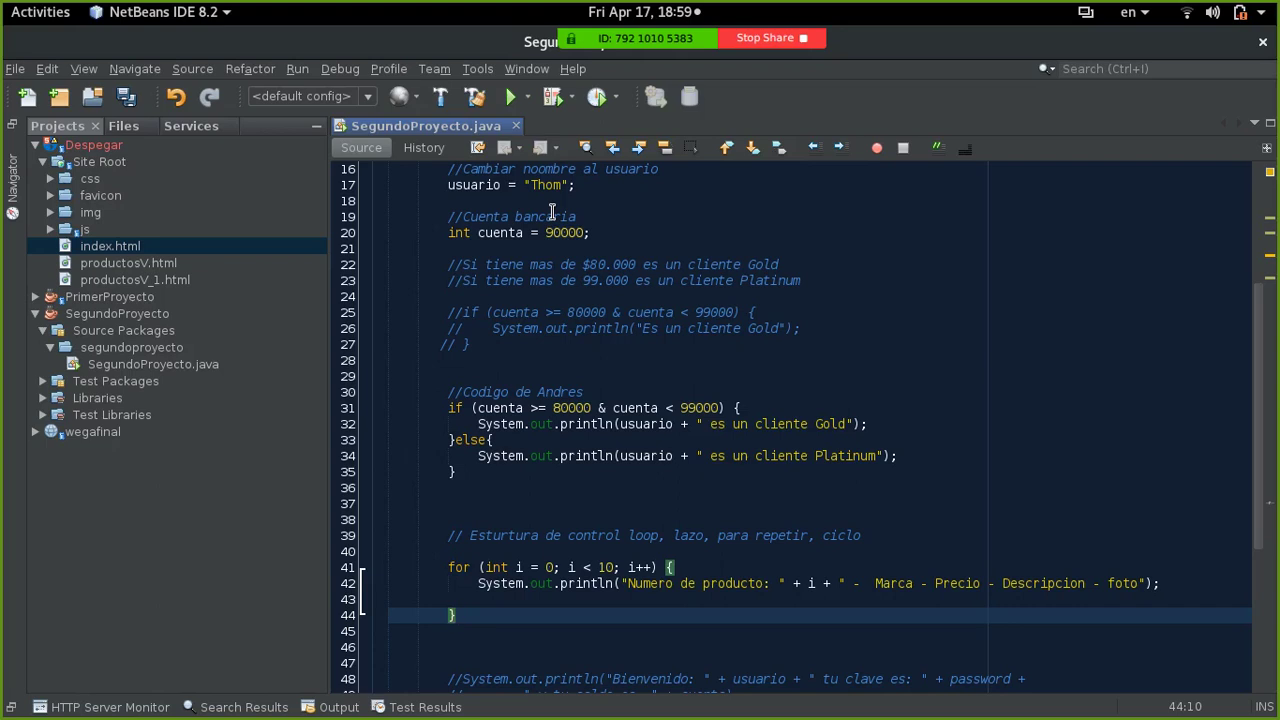
- Launch Terminal from a 'term' search and move its window to the screen centre
{"action": "key", "text": "super"}
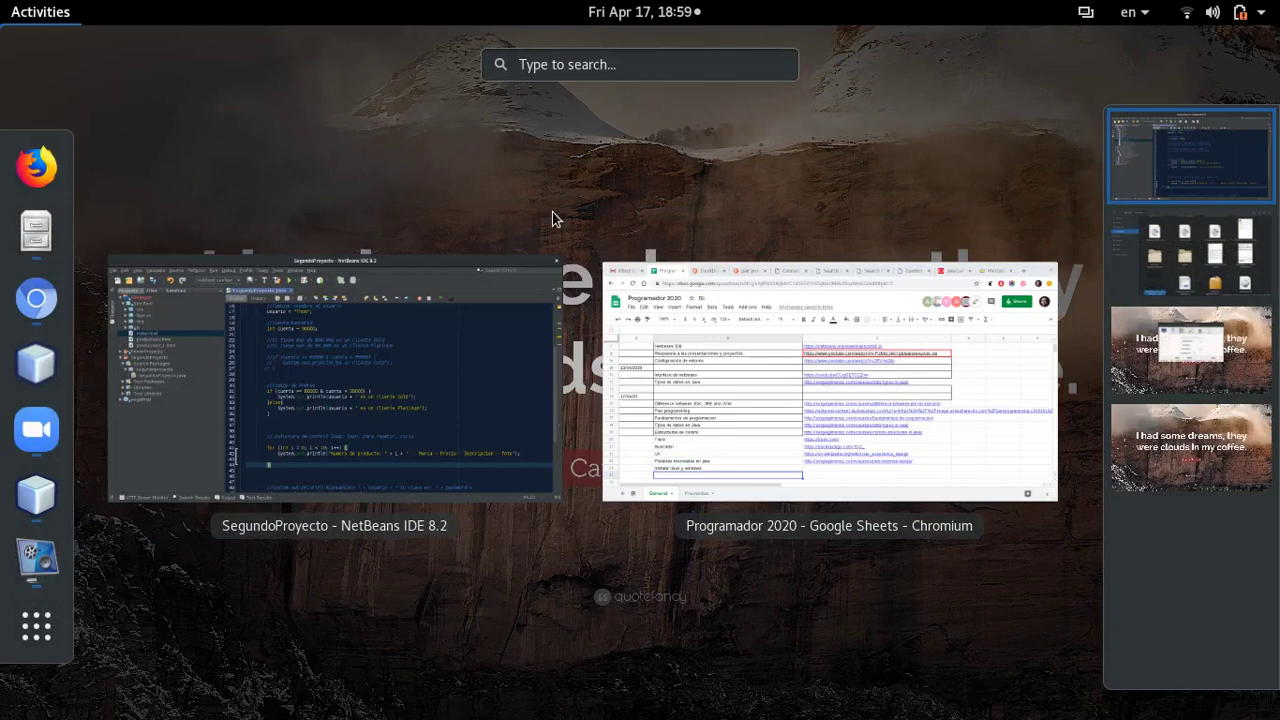
{"action": "type", "text": "t"}
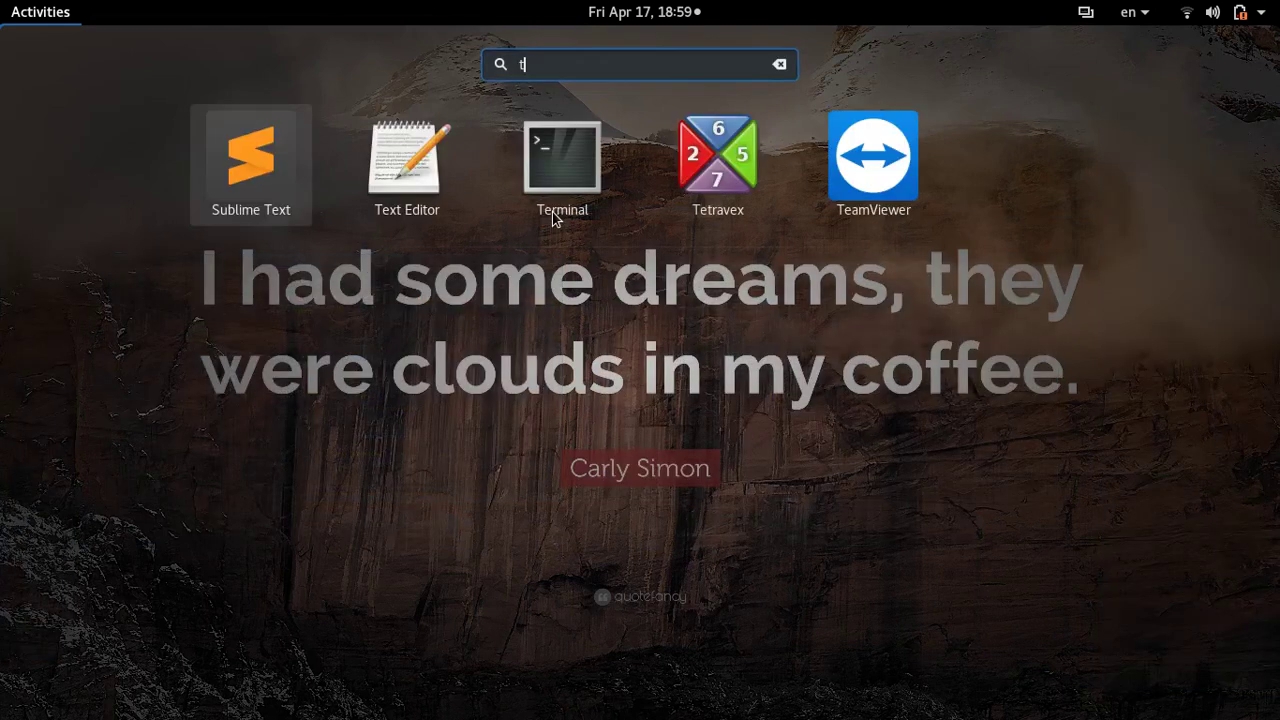
{"action": "type", "text": "erm"}
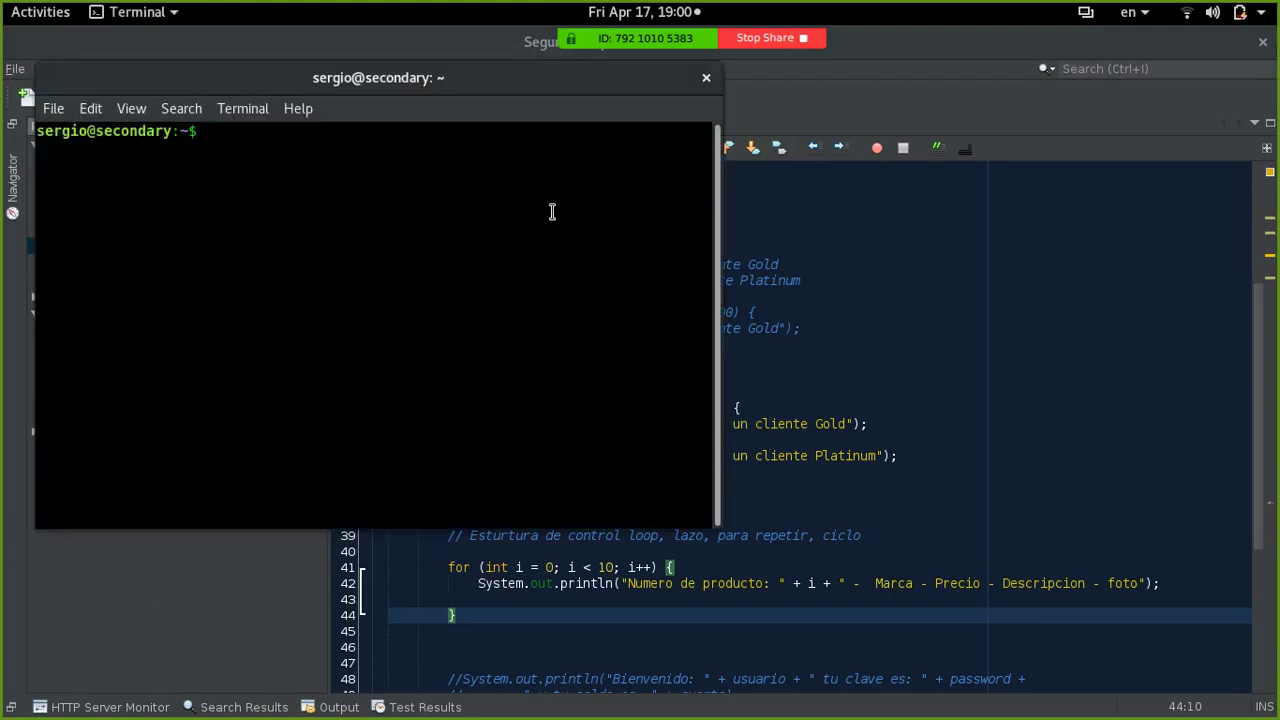
{"action": "left_click_drag", "start_coordinate": [449, 80], "coordinate": [740, 140]}
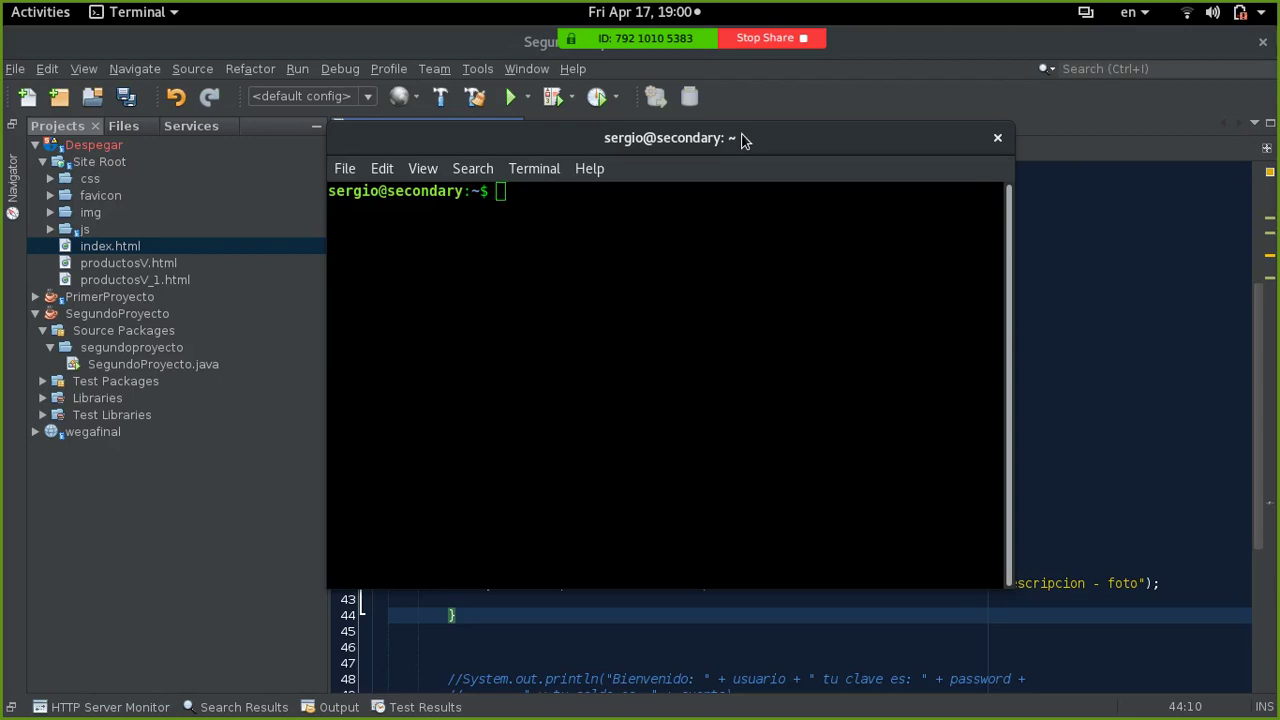
{"action": "key", "text": "super"}
- Bring the Programador 2020 sheet to the front, then put the Terminal over it
{"action": "left_click", "coordinate": [629, 248]}
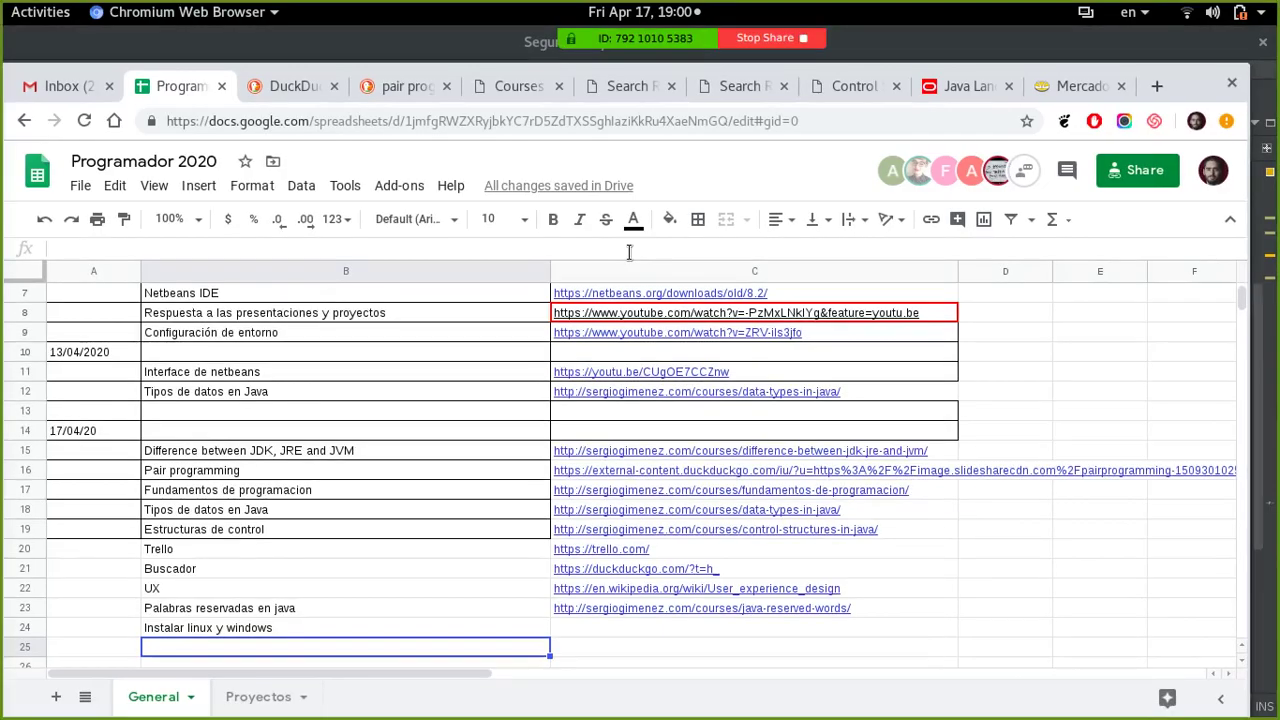
{"action": "mouse_move", "coordinate": [620, 318]}
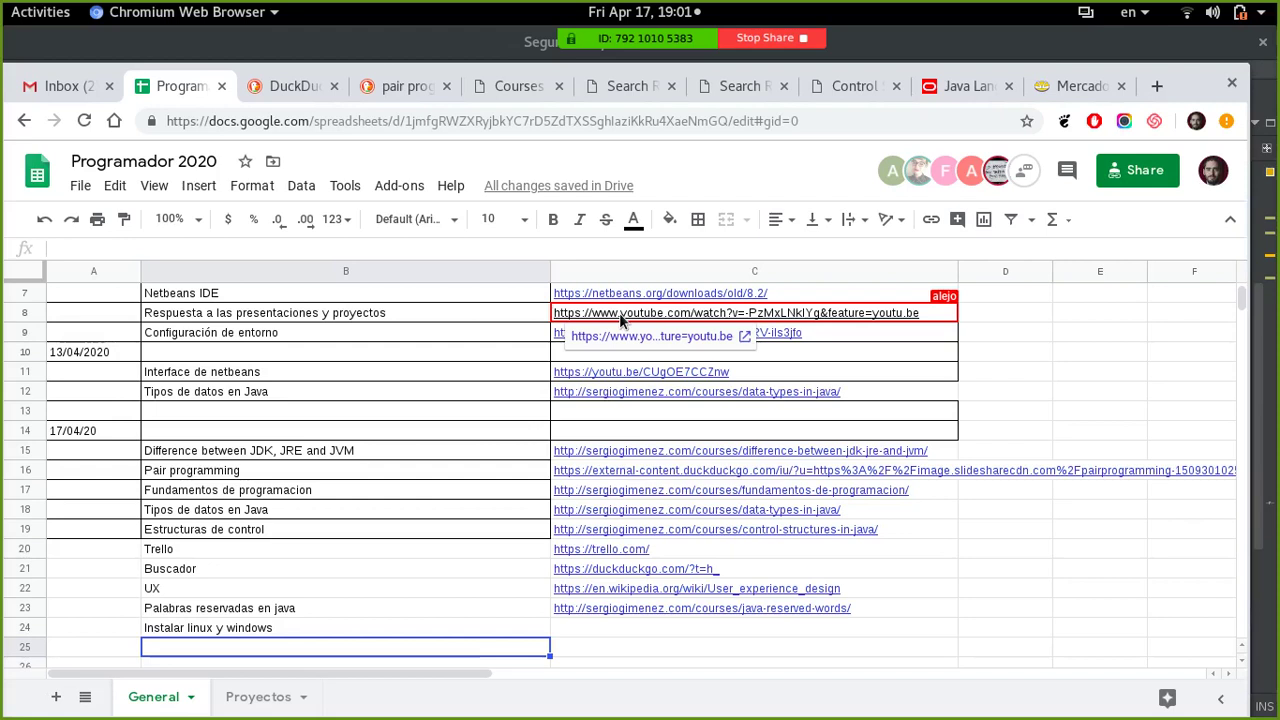
{"action": "key", "text": "ctrl+alt+t"}
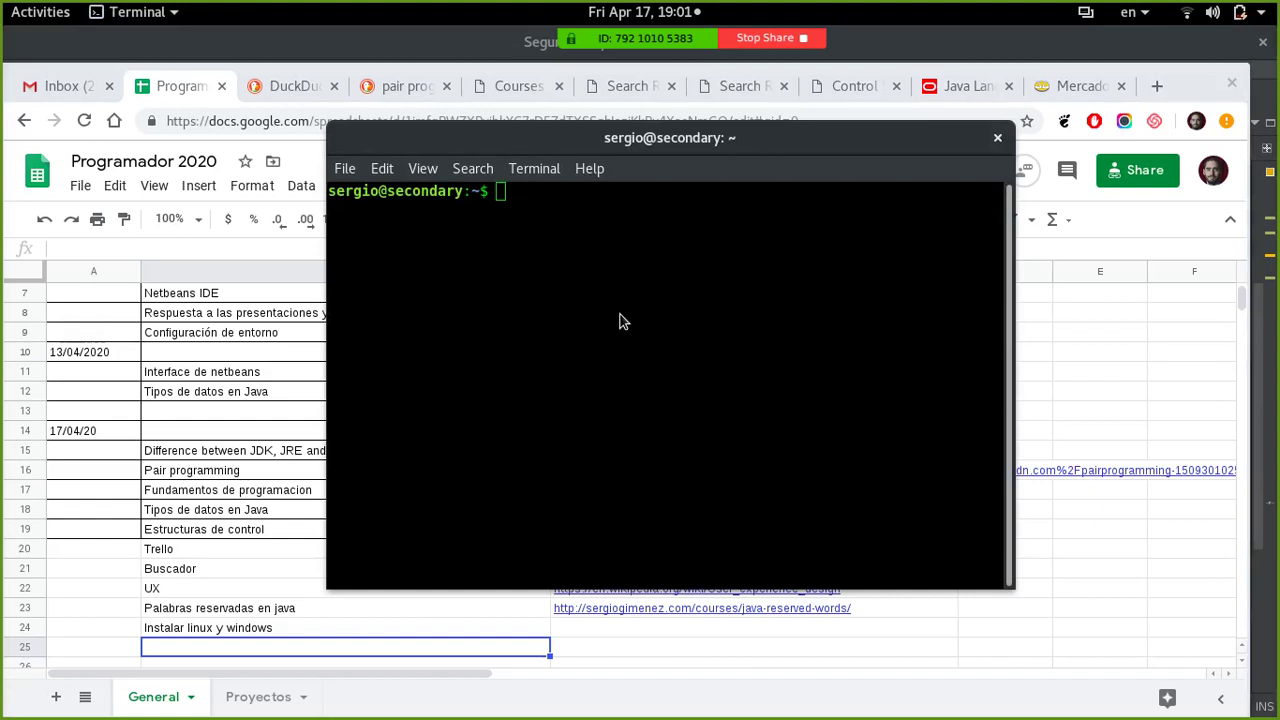
- Return to NetBeans and save SegundoProyecto.java with its code unchanged
{"action": "key", "text": "alt+Tab"}
{"action": "key", "text": "alt+Tab"}
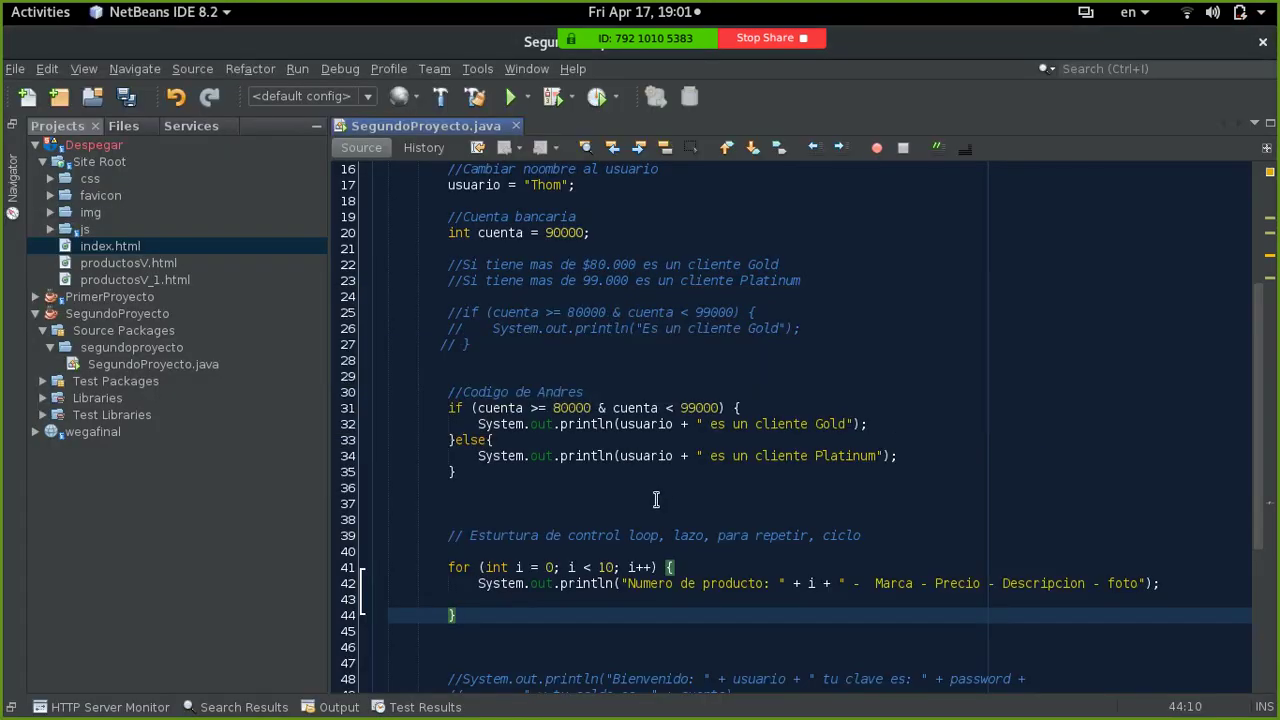
{"action": "scroll", "coordinate": [673, 487], "scroll_direction": "up", "scroll_amount": 3}
{"action": "scroll", "coordinate": [673, 487], "scroll_direction": "up", "scroll_amount": 2}
{"action": "scroll", "coordinate": [671, 480], "scroll_direction": "down", "scroll_amount": 5}
{"action": "left_click", "coordinate": [698, 376]}
{"action": "key", "text": "ctrl+s"}
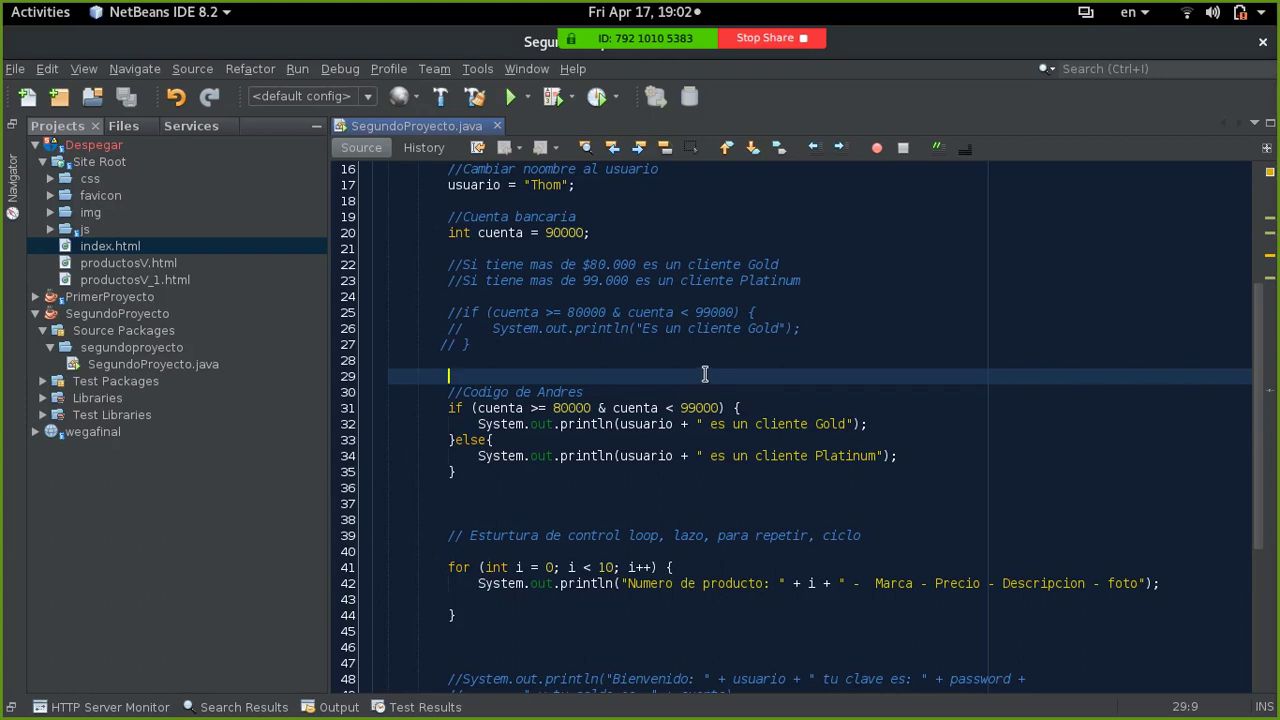
- Stop sharing the screen
{"action": "key", "text": "super"}
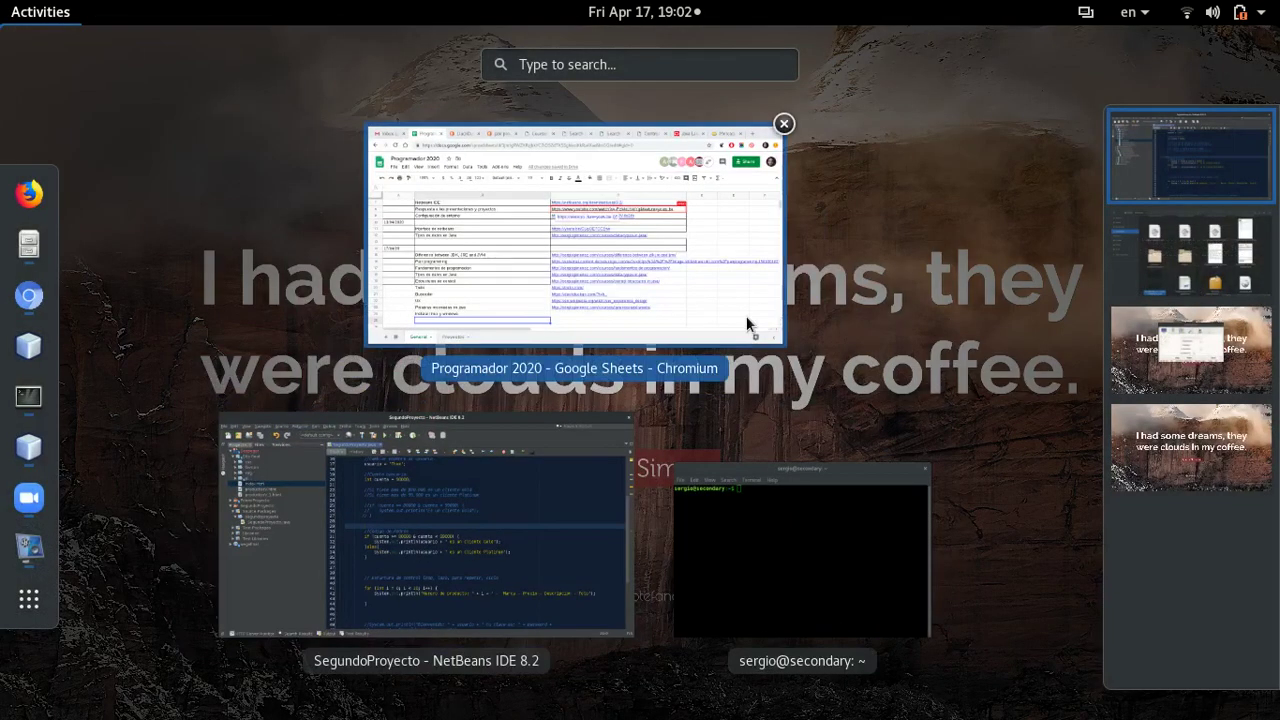
{"action": "key", "text": "super"}
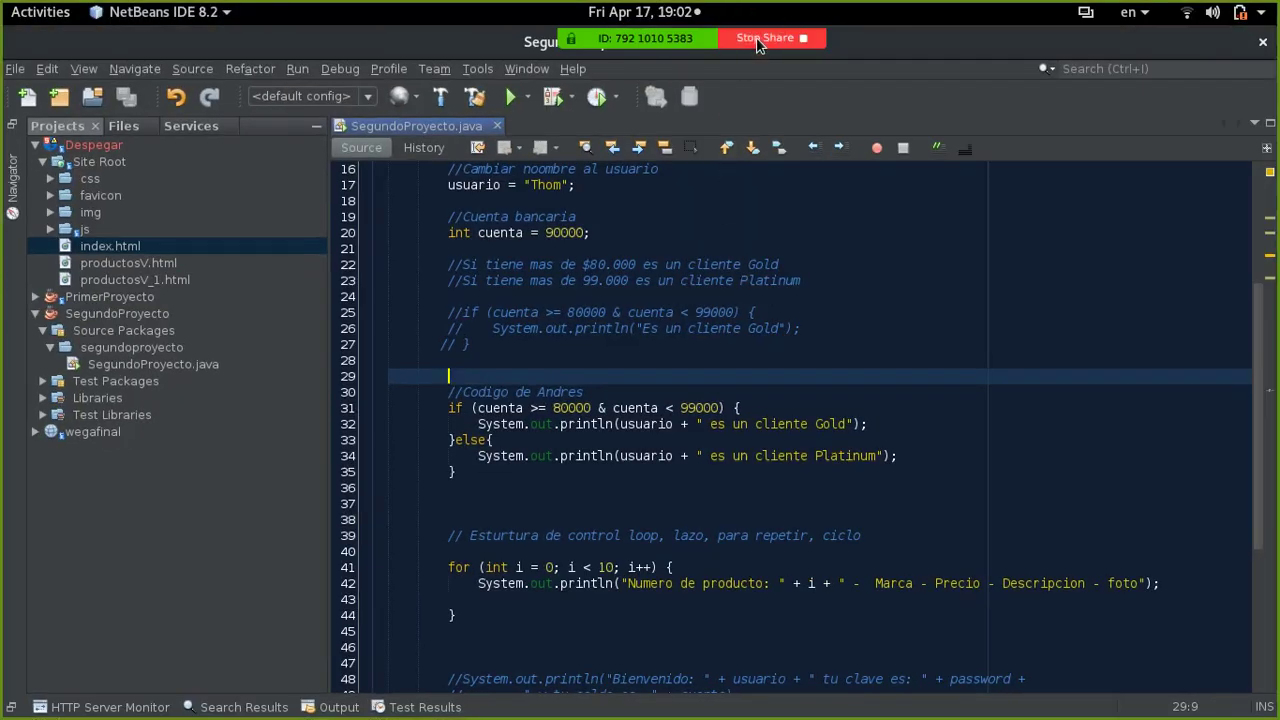
{"action": "left_click", "coordinate": [803, 42]}
{"action": "left_click", "coordinate": [693, 38]}
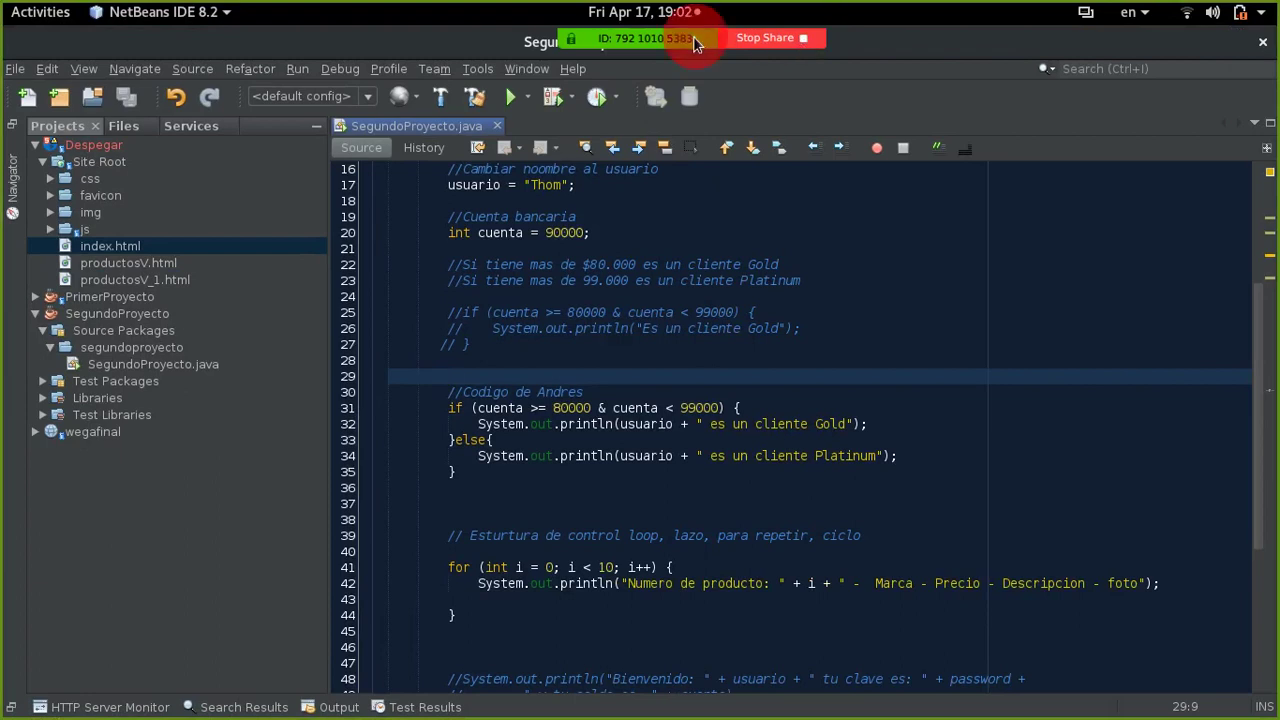
{"action": "left_click", "coordinate": [760, 45]}
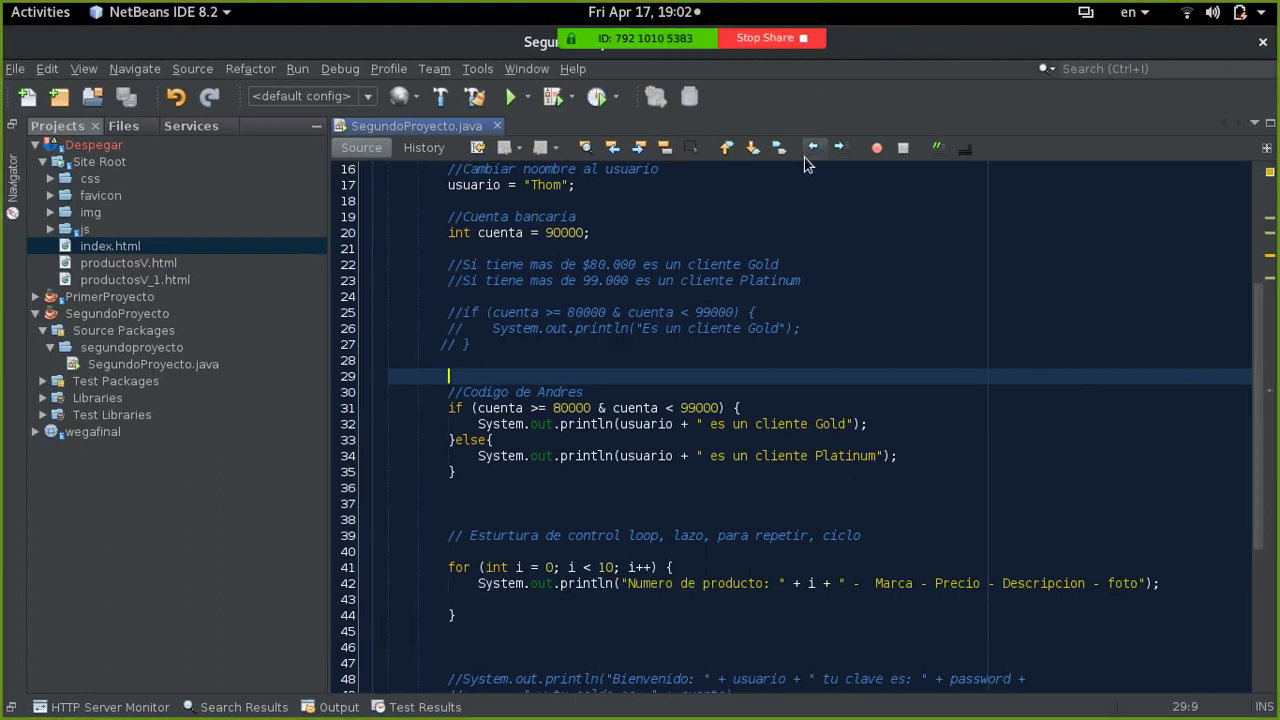